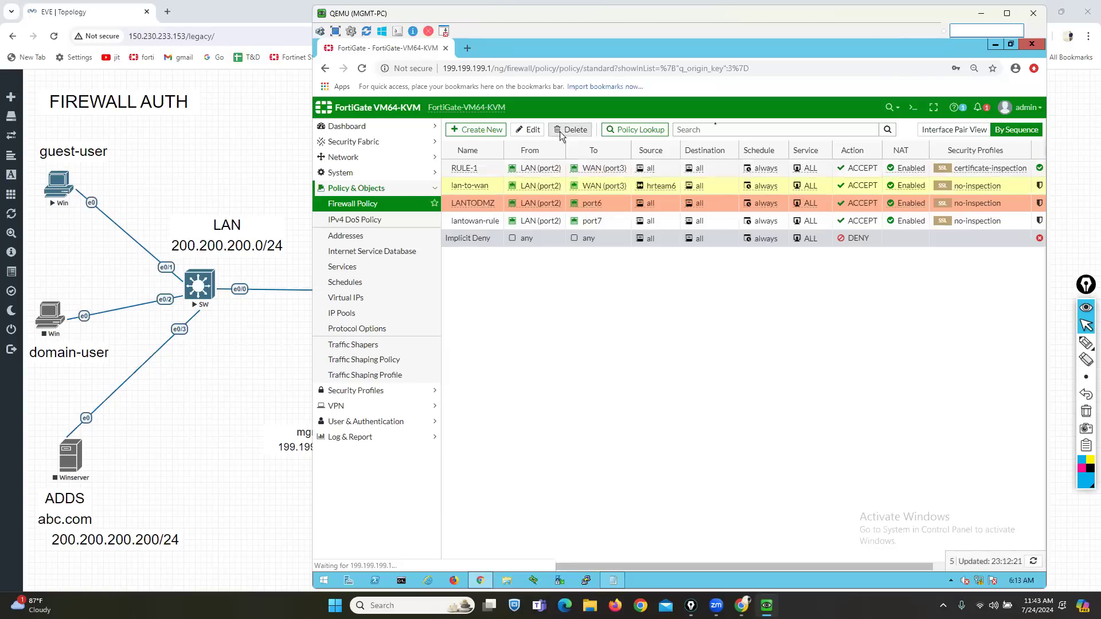
# - Delete the lan-to-wan, LANTODMZ and lantowan-rule policies, leaving only RULE-1 and Implicit Deny
pyautogui.click(886, 189)
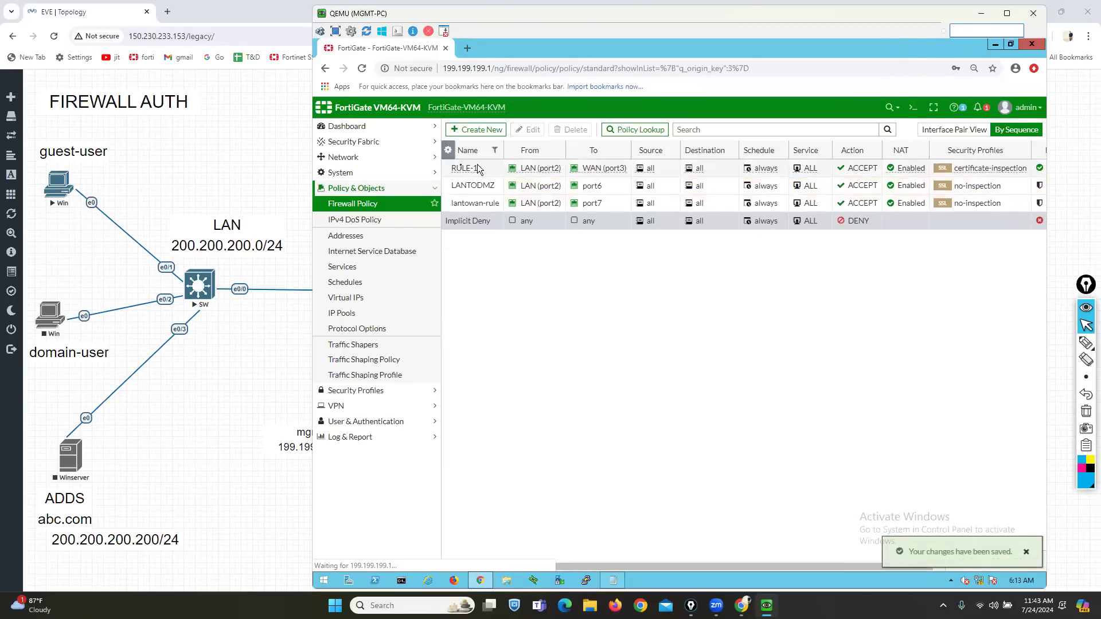
pyautogui.click(461, 188)
pyautogui.click(567, 133)
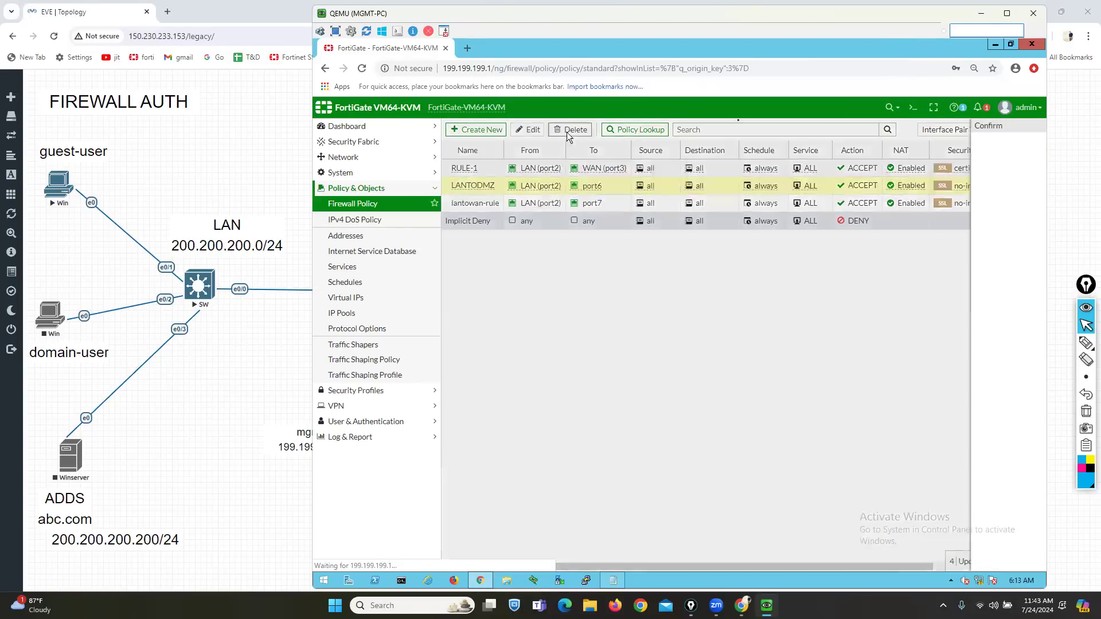
pyautogui.click(888, 184)
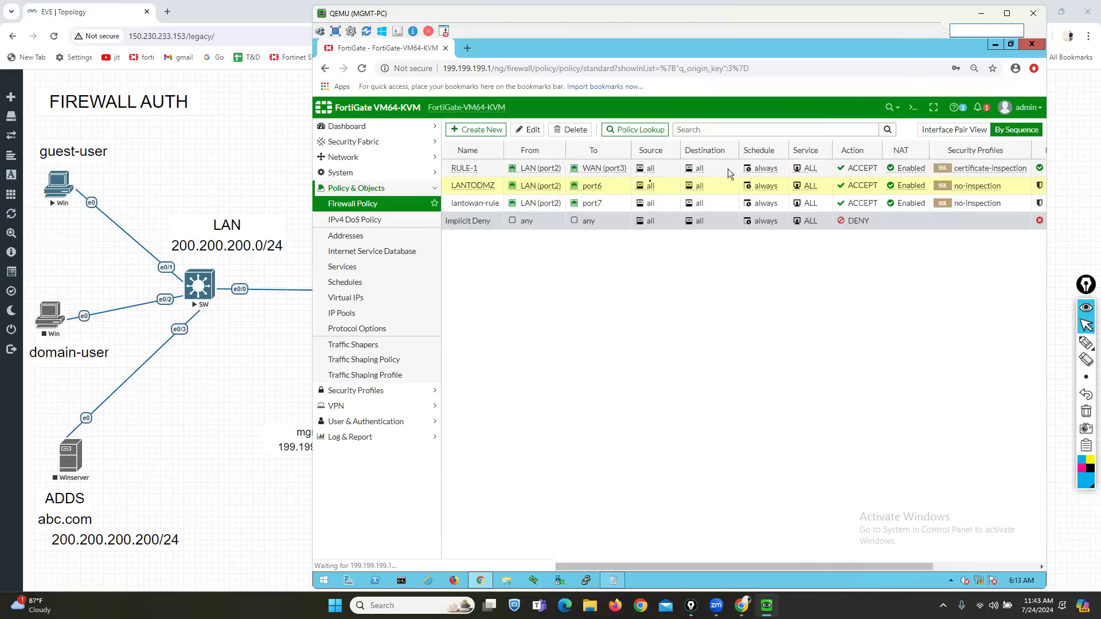
pyautogui.click(474, 187)
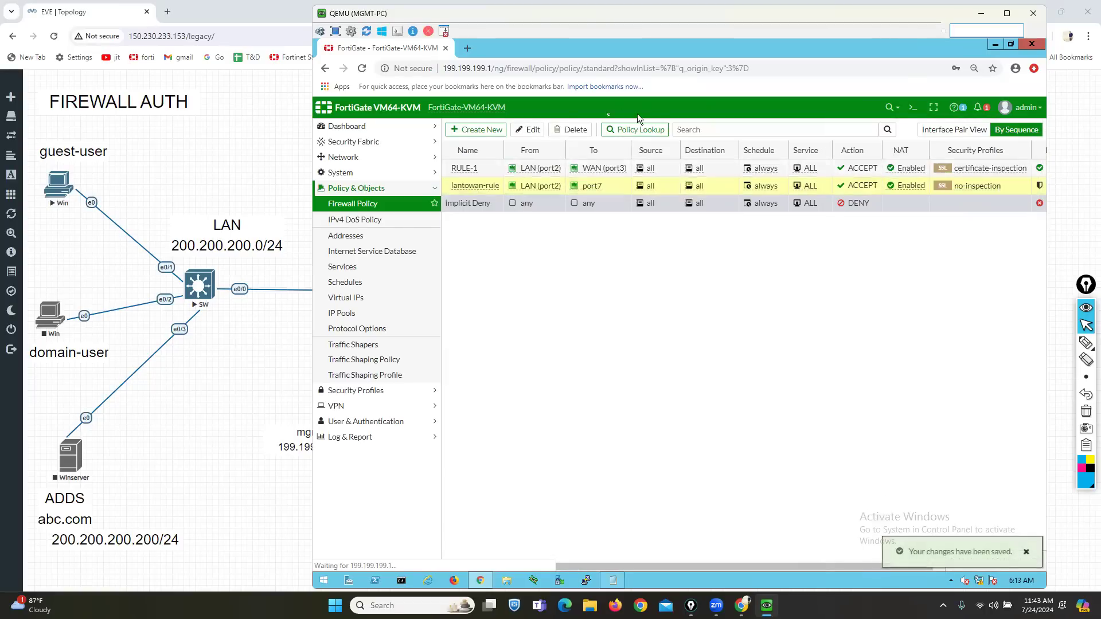
pyautogui.click(569, 129)
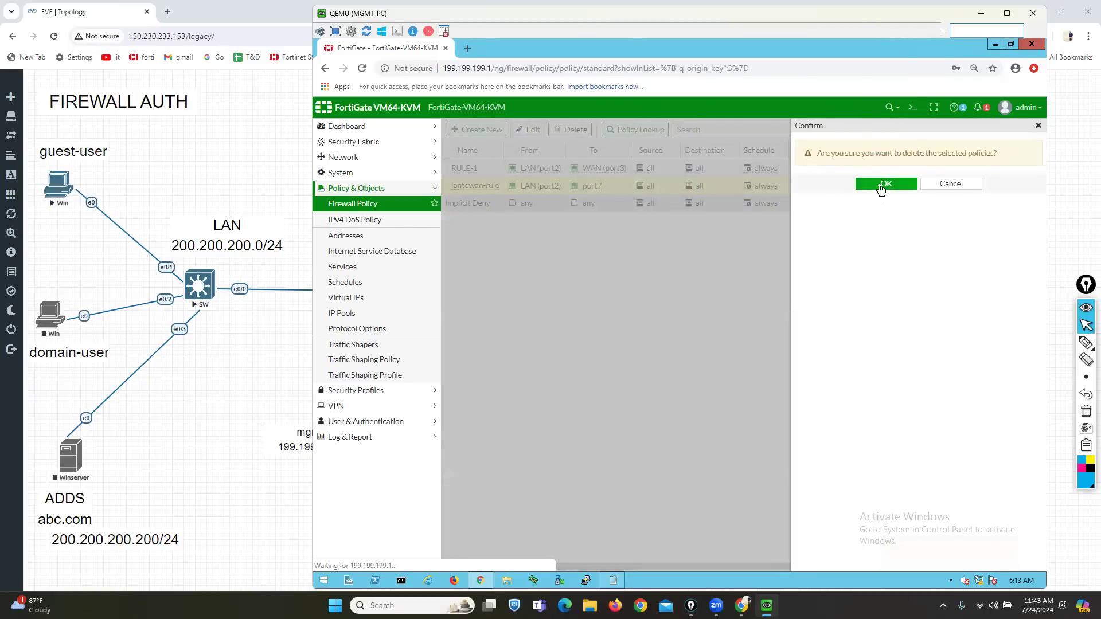
pyautogui.click(881, 185)
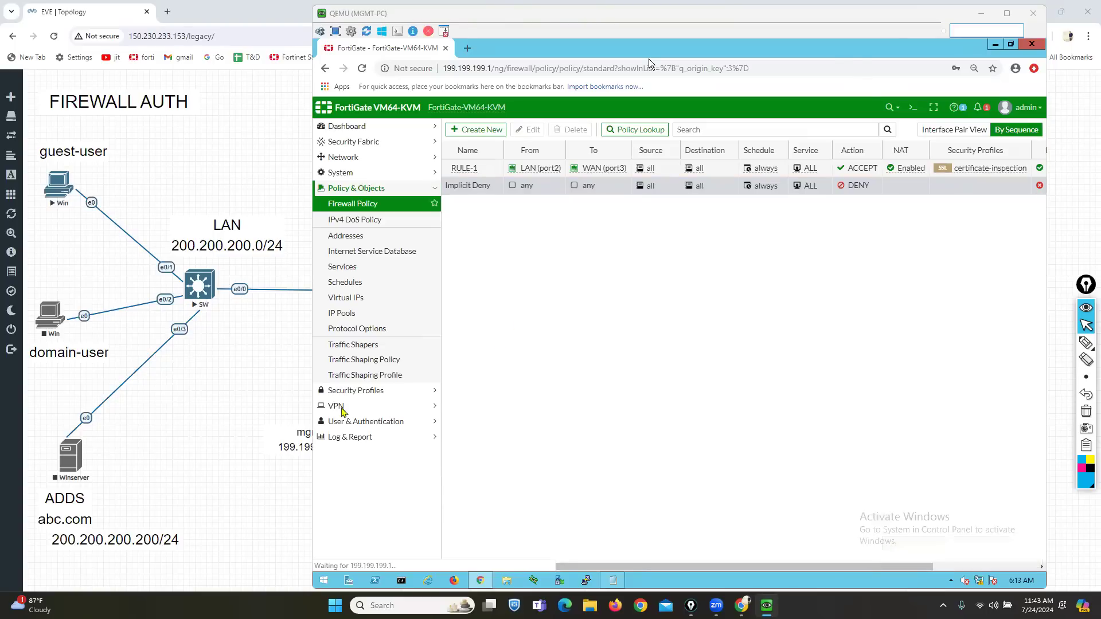
pyautogui.click(351, 393)
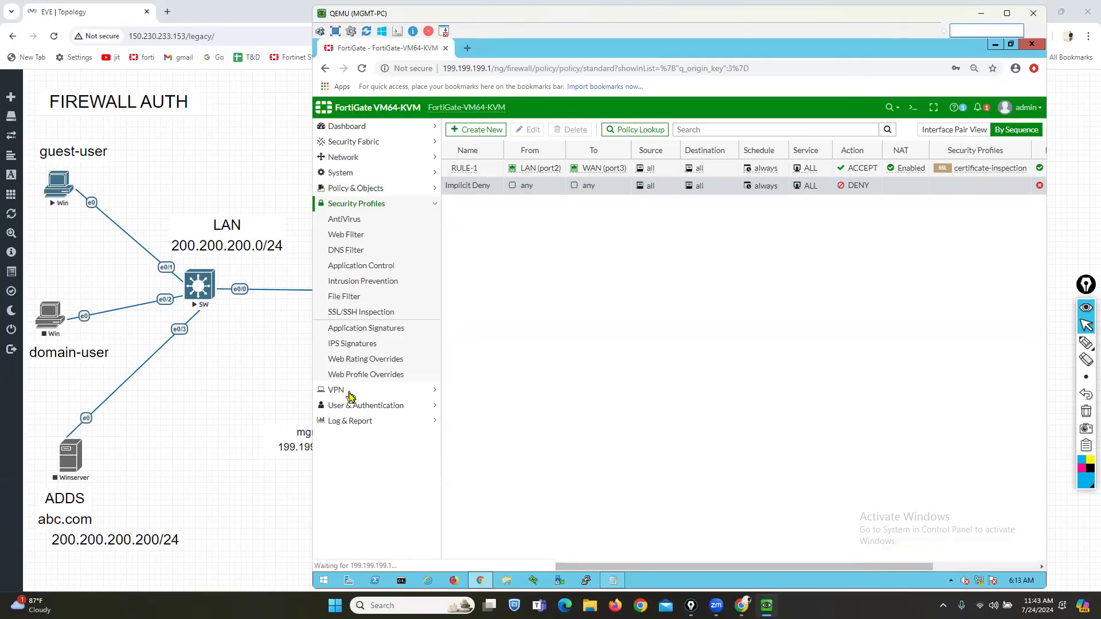
# - Open the FORHRTEAM111 web filter profile and scroll through its FortiGuard category-based filter actions
pyautogui.click(351, 236)
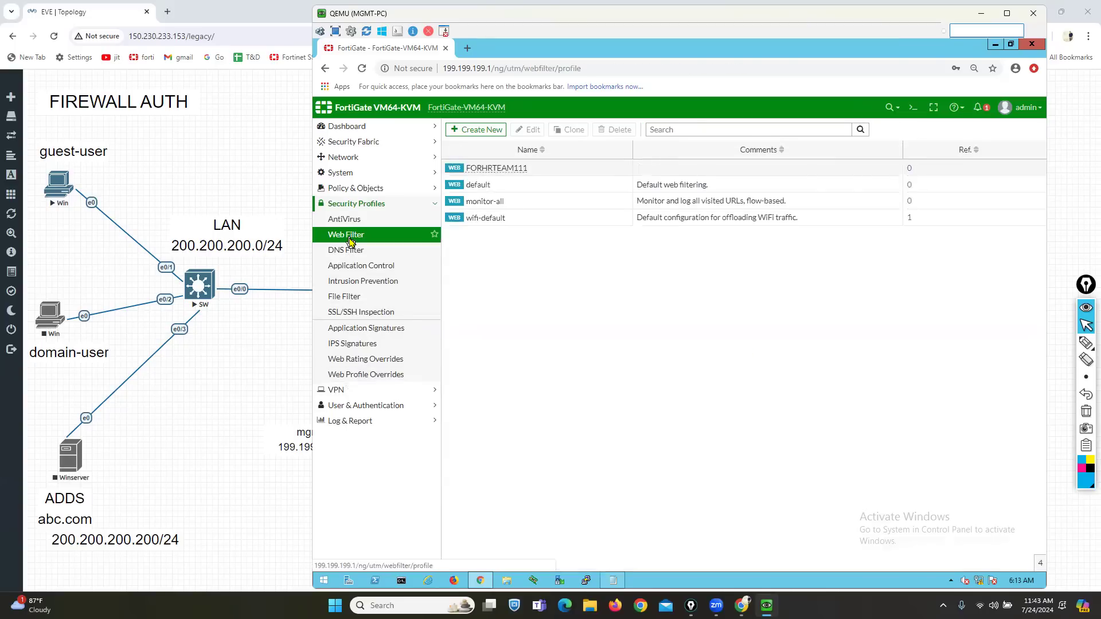
pyautogui.doubleClick(488, 172)
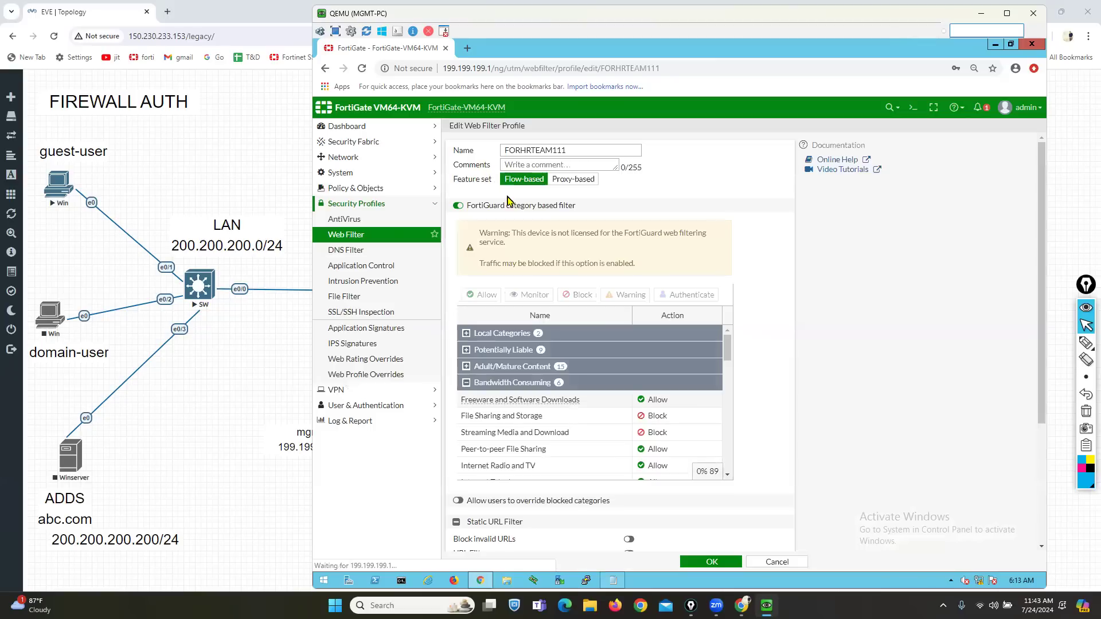
pyautogui.moveTo(483, 207); pyautogui.dragTo(573, 211)
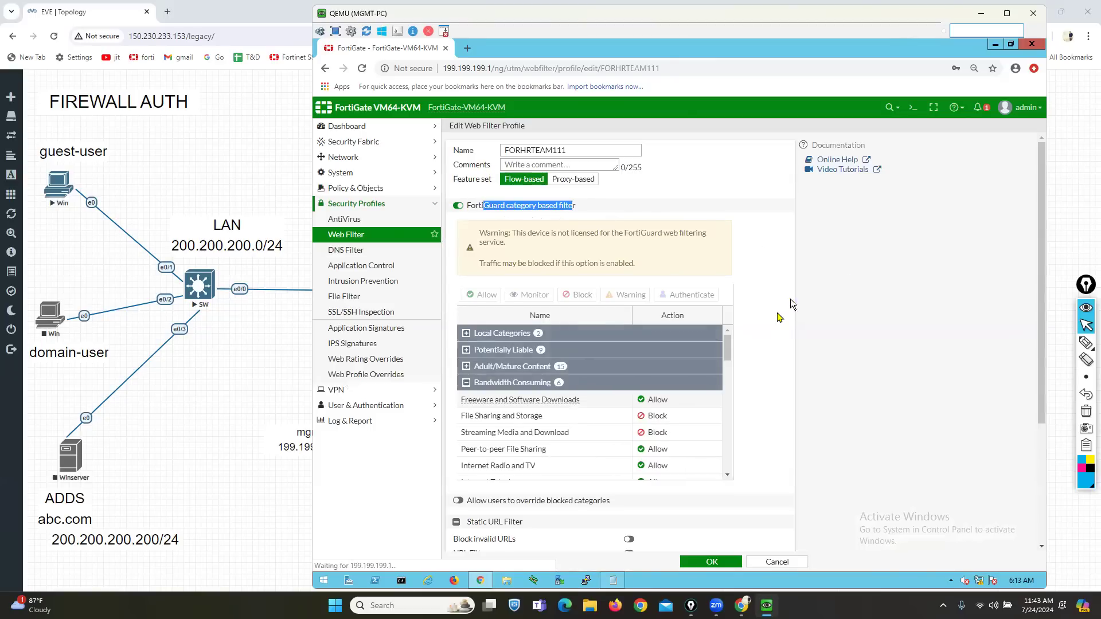
pyautogui.moveTo(727, 350)
pyautogui.mouseDown()
pyautogui.moveTo(727, 411)
pyautogui.moveTo(727, 368)
pyautogui.mouseUp()
pyautogui.click(670, 433)
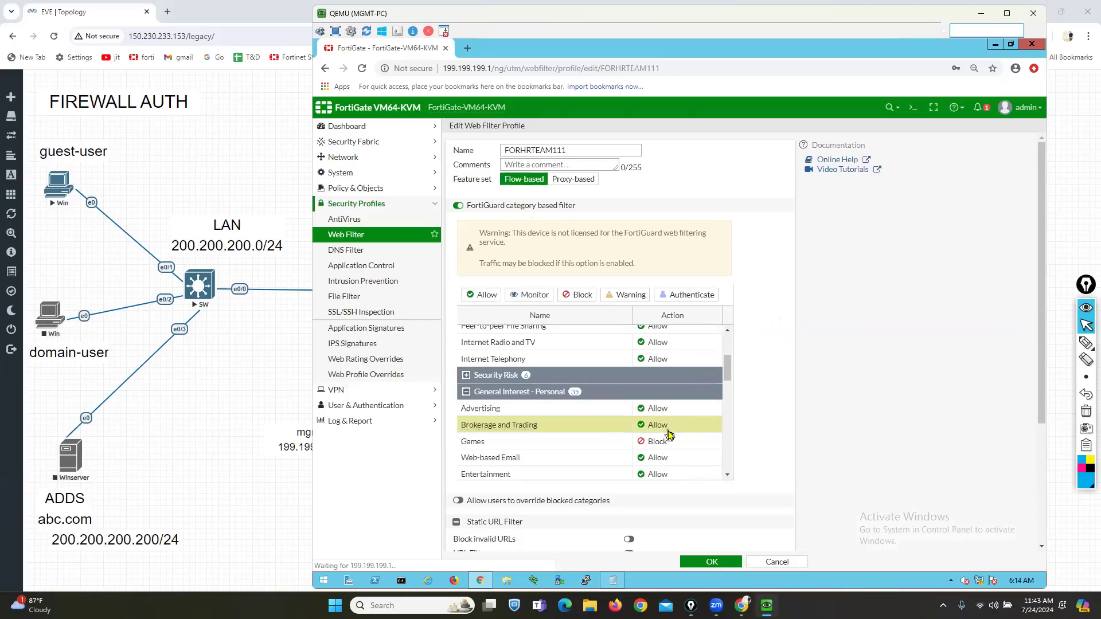
pyautogui.moveTo(728, 370); pyautogui.dragTo(730, 402)
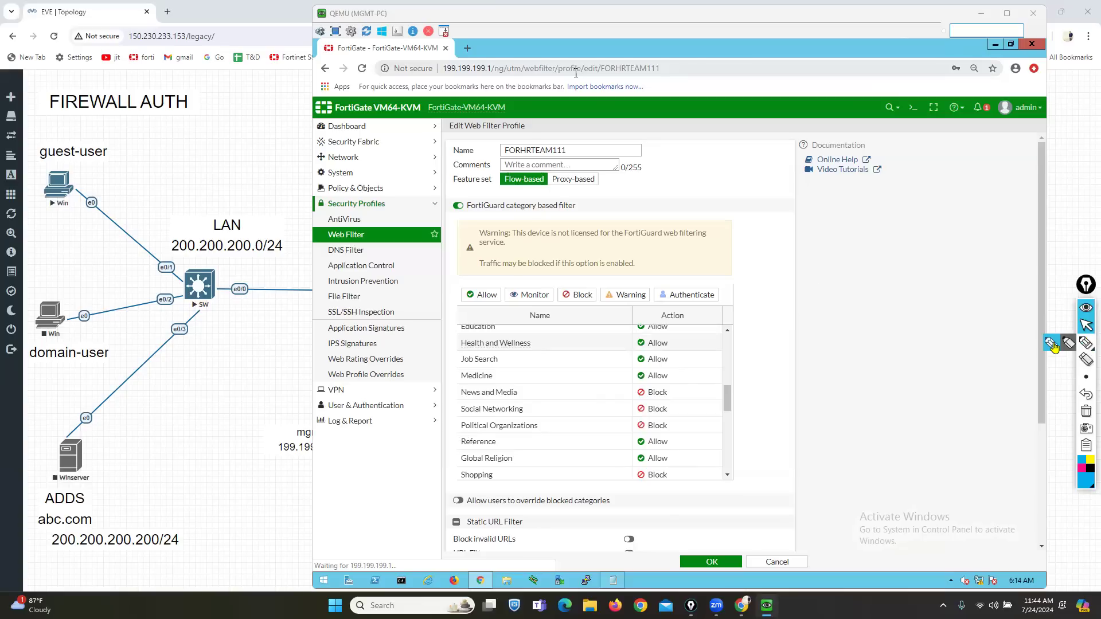
pyautogui.click(1085, 343)
pyautogui.moveTo(463, 510); pyautogui.dragTo(612, 511)
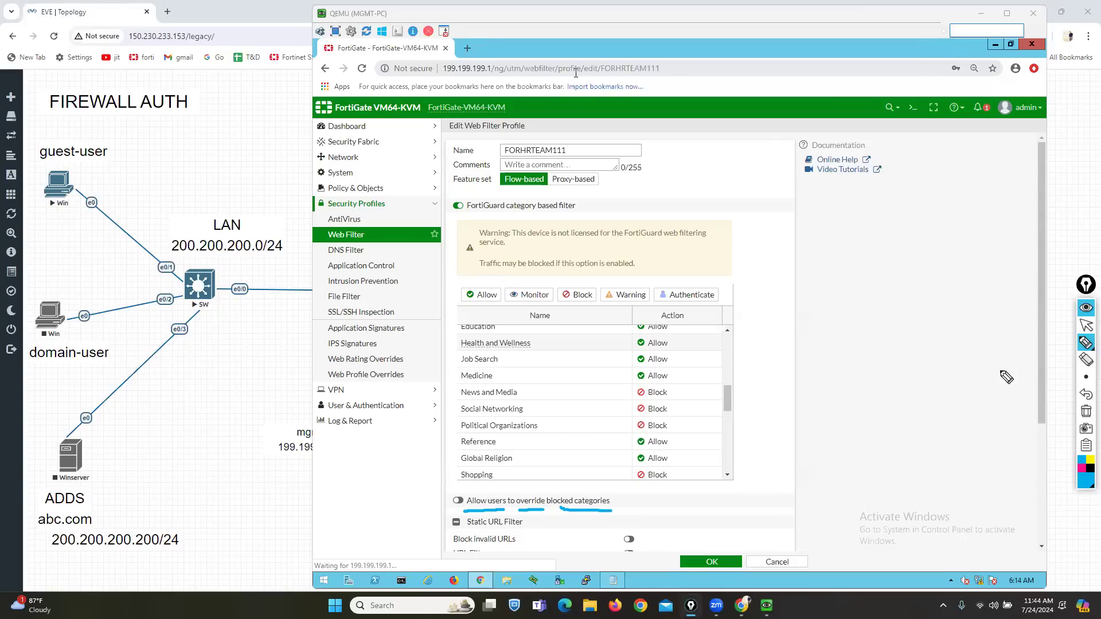
pyautogui.click(1086, 412)
pyautogui.click(1083, 330)
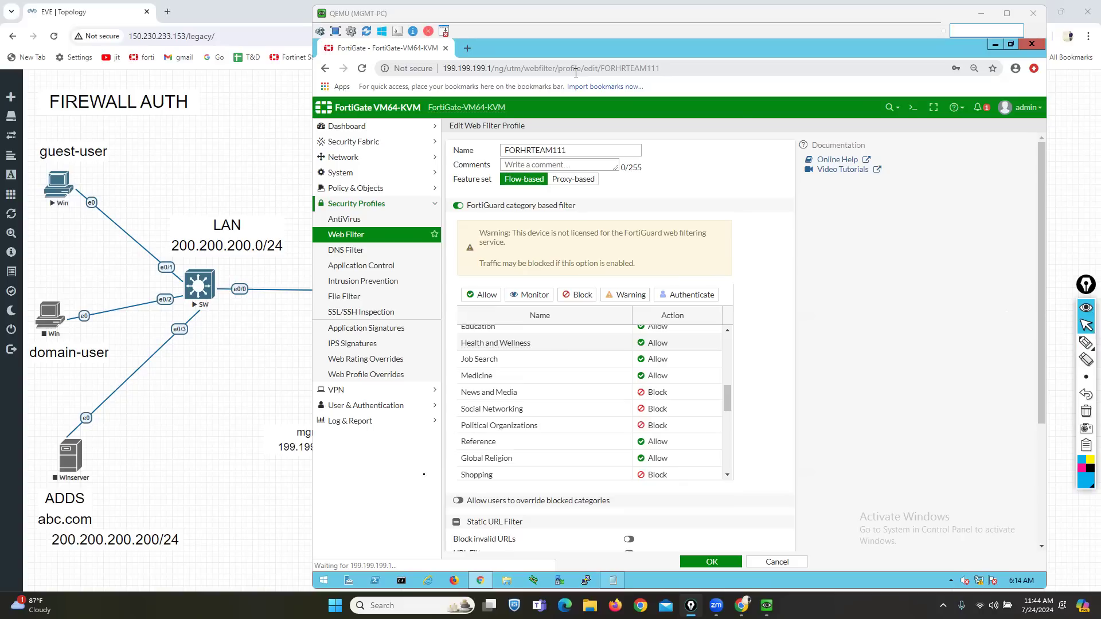
pyautogui.click(461, 502)
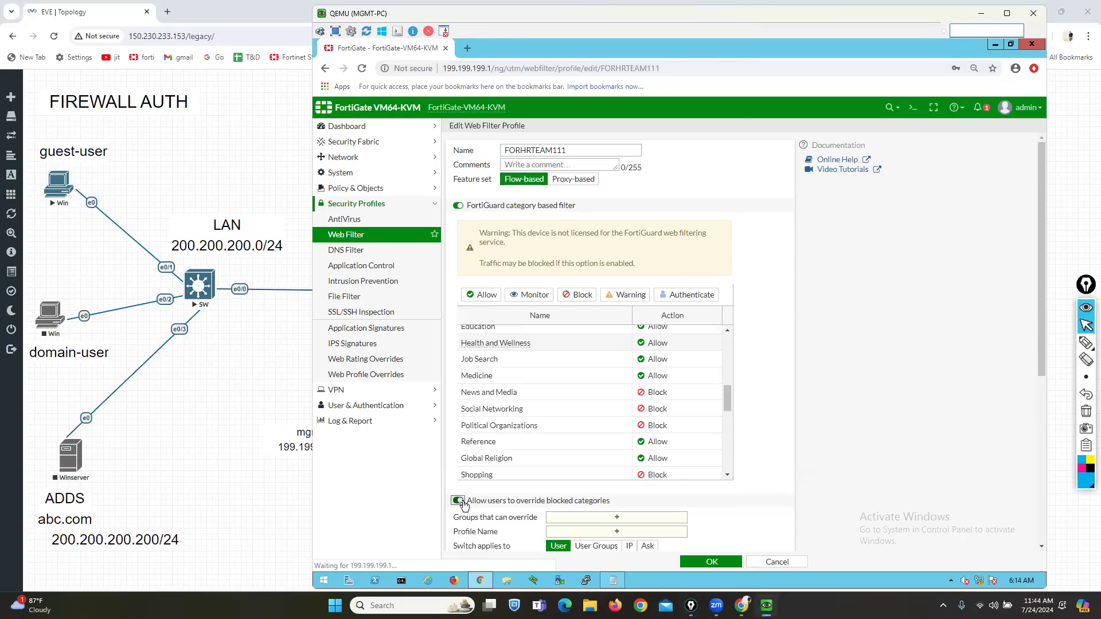
pyautogui.moveTo(452, 518); pyautogui.dragTo(533, 522)
pyautogui.click(585, 519)
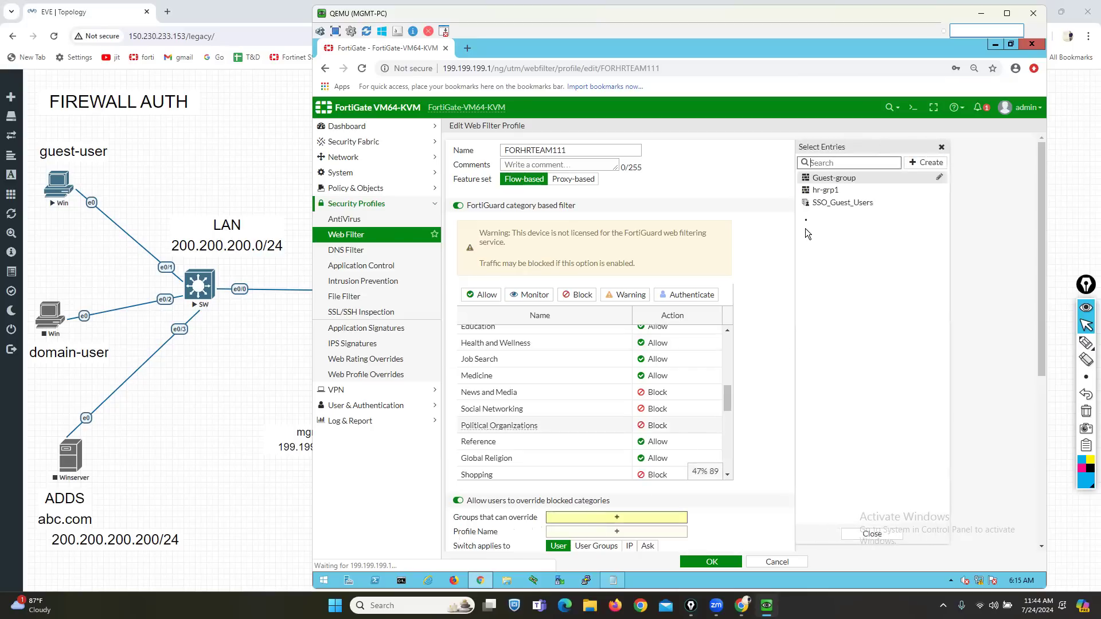
pyautogui.click(824, 190)
pyautogui.click(768, 325)
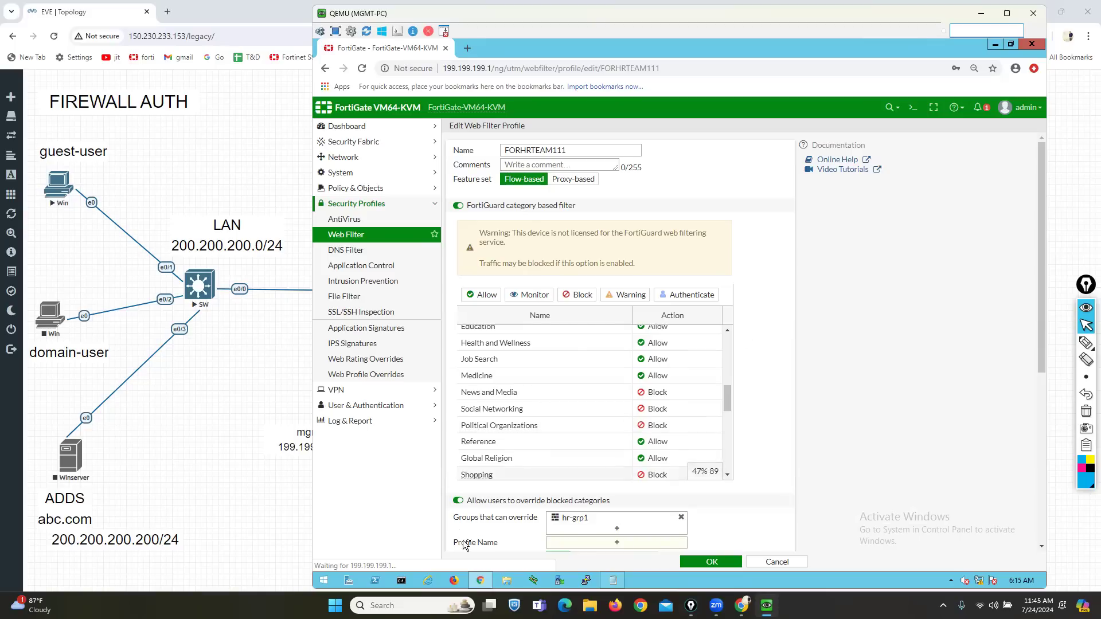
pyautogui.moveTo(454, 543); pyautogui.dragTo(505, 548)
pyautogui.scroll(-1, 541, 519)
pyautogui.scroll(1, 541, 518)
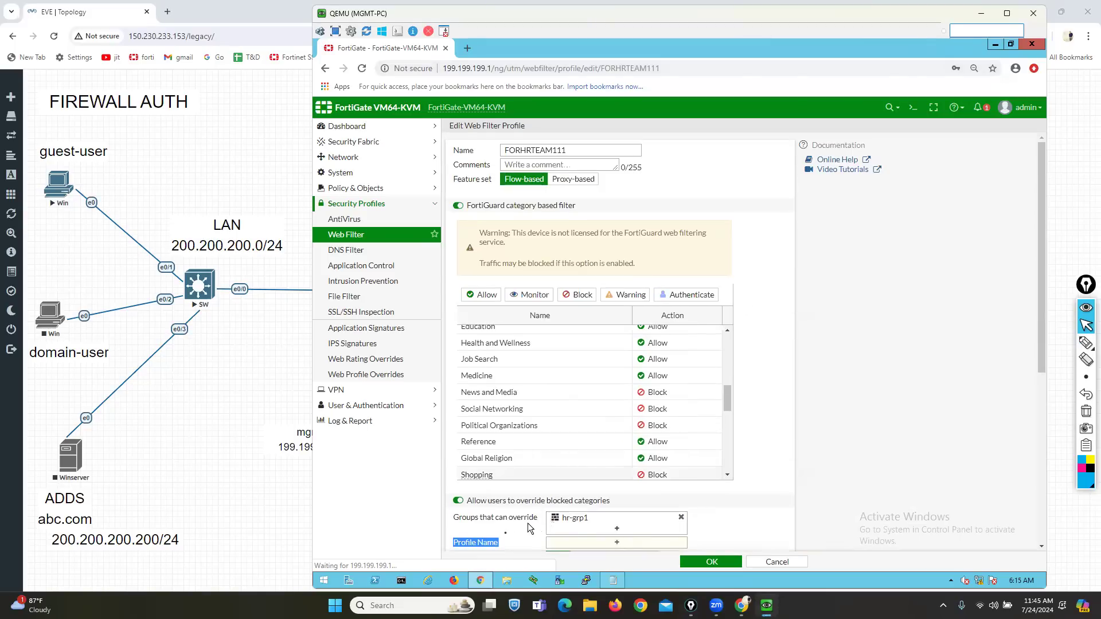
pyautogui.click(634, 543)
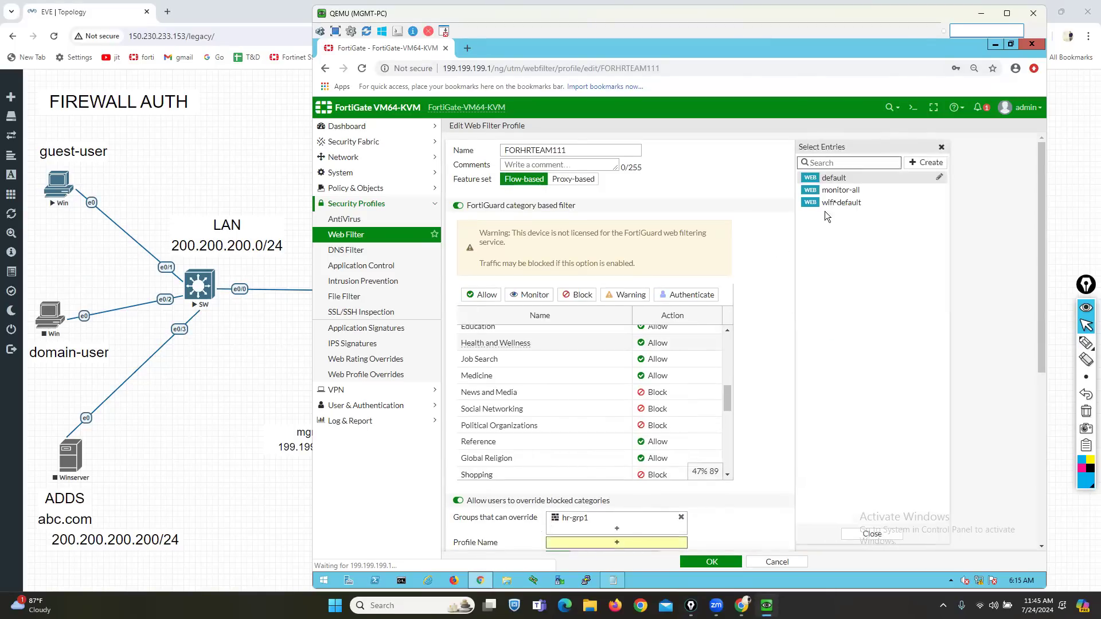
pyautogui.moveTo(843, 196)
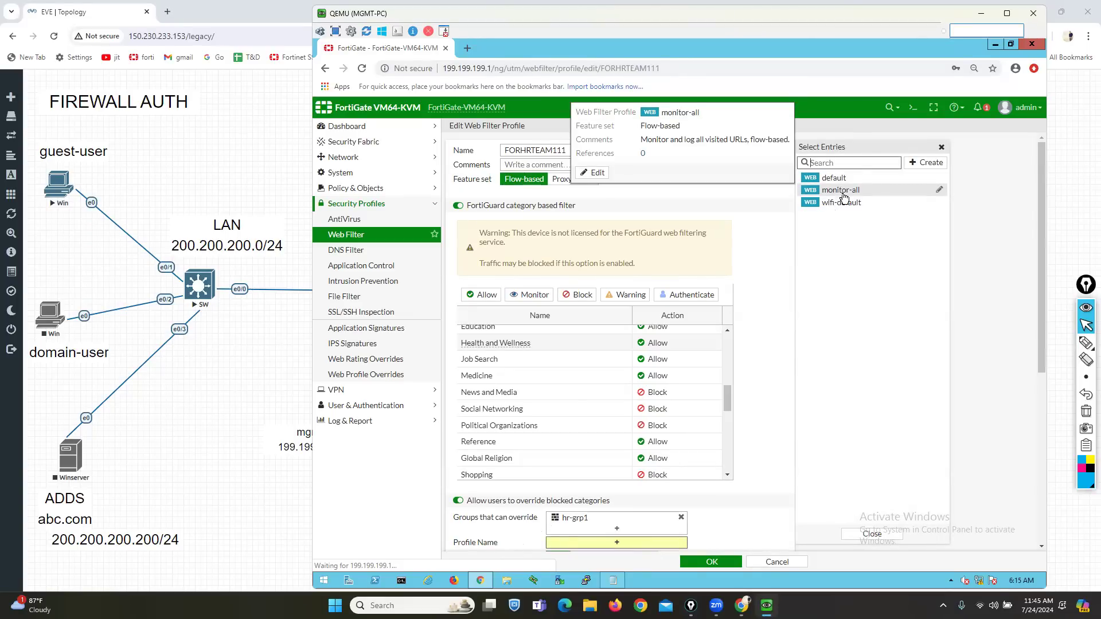
pyautogui.click(842, 195)
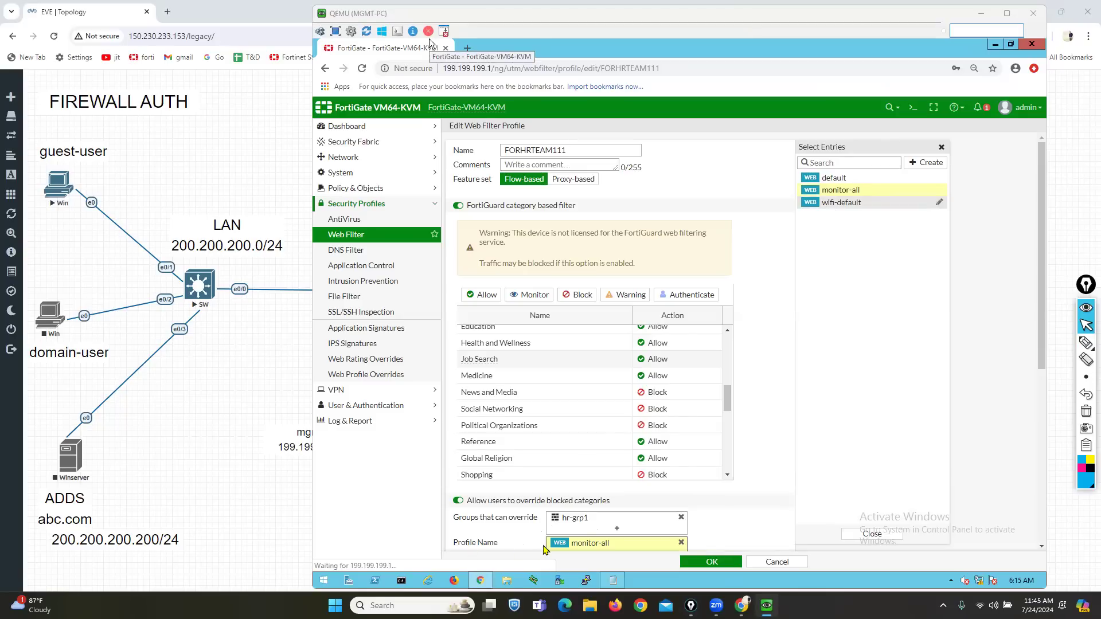
pyautogui.moveTo(493, 206); pyautogui.dragTo(554, 206)
pyautogui.moveTo(488, 500); pyautogui.dragTo(565, 501)
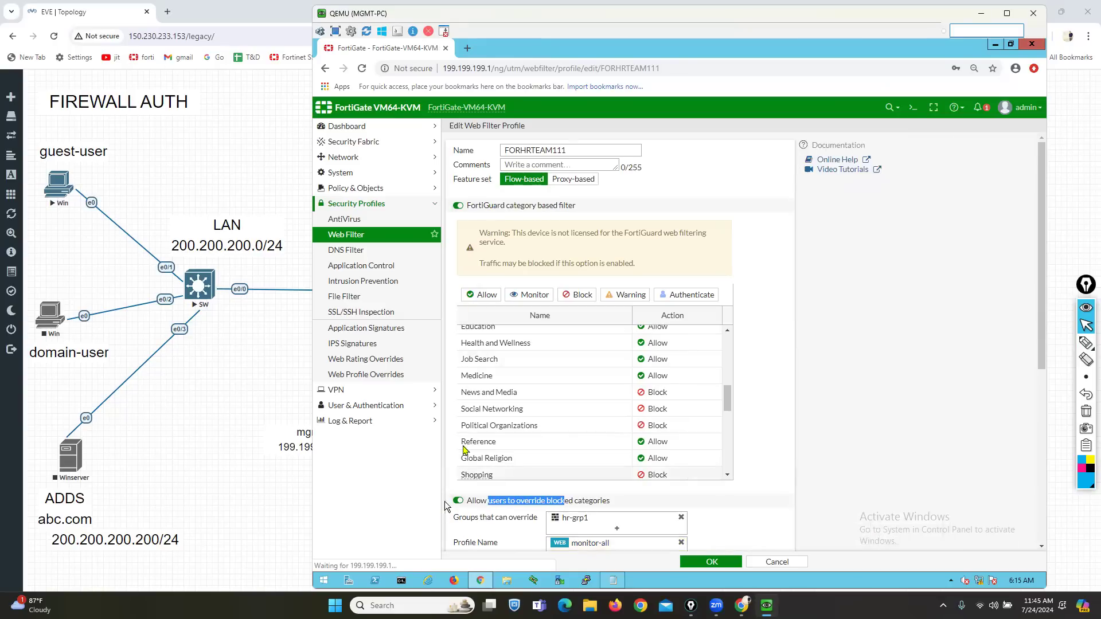
pyautogui.click(662, 359)
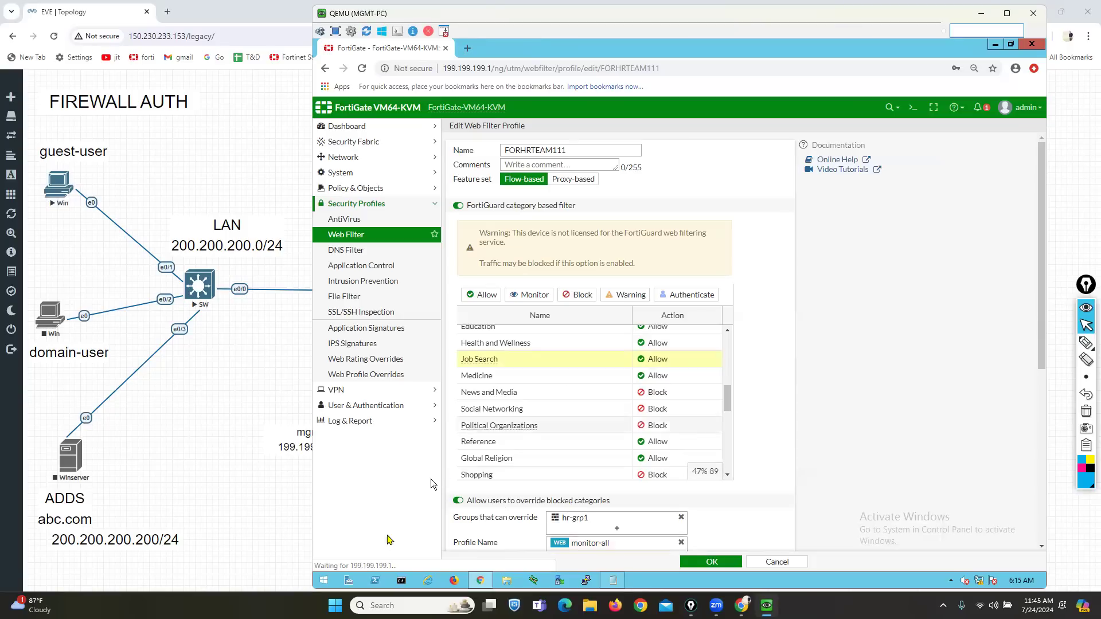
pyautogui.click(457, 502)
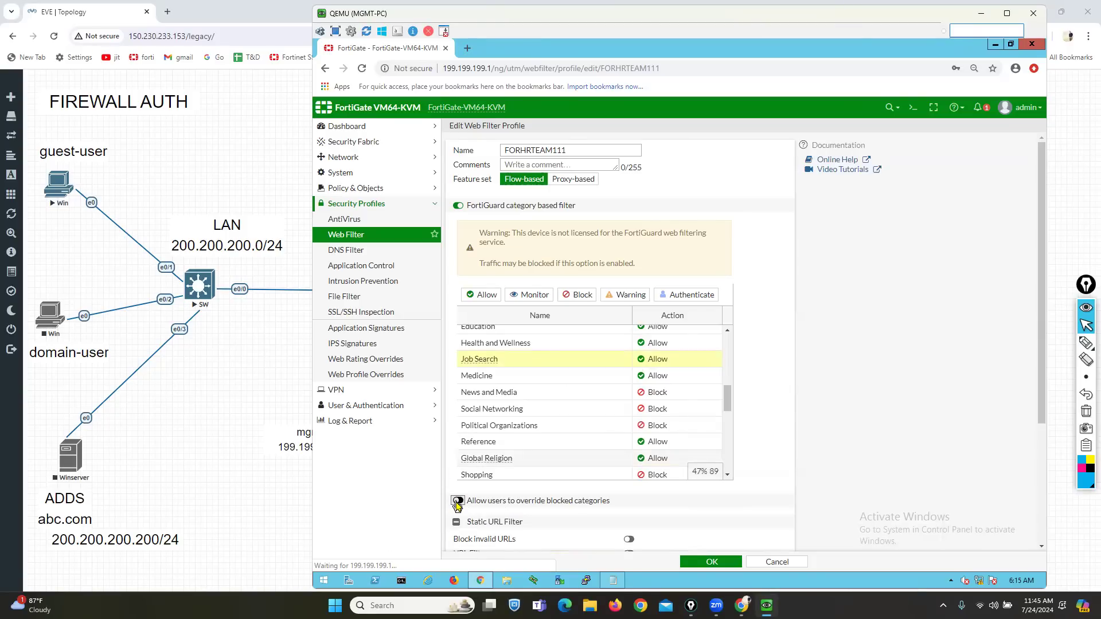
# - Enable URL Filter under Static URL Filter in FORHRTEAM111 and start a new URL entry
pyautogui.scroll(-2, 717, 430)
pyautogui.scroll(1, 710, 427)
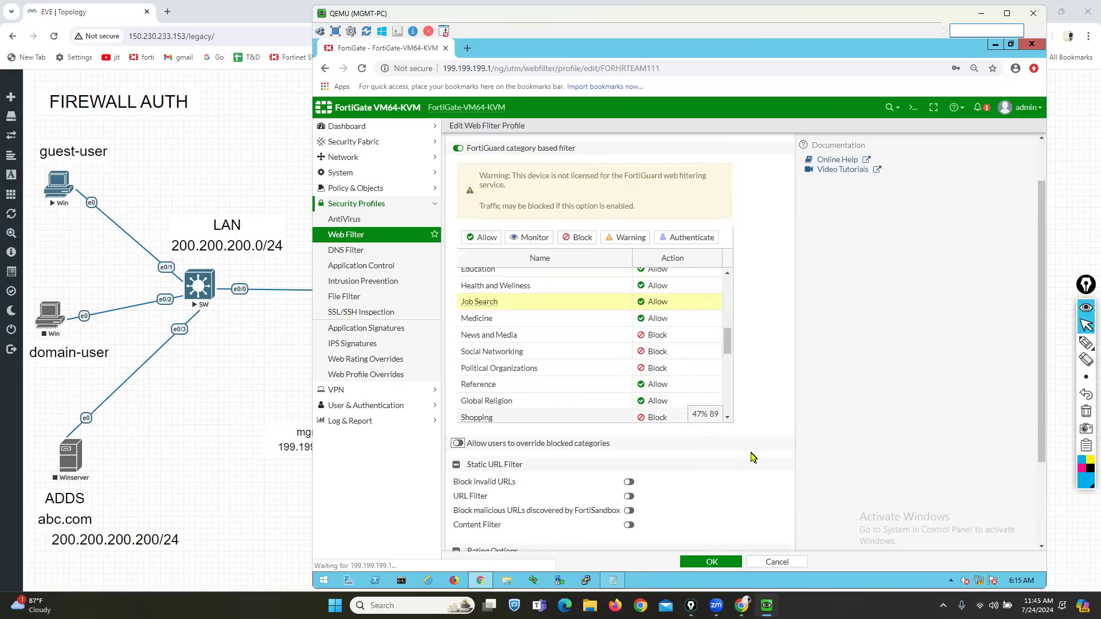
pyautogui.scroll(-1, 705, 435)
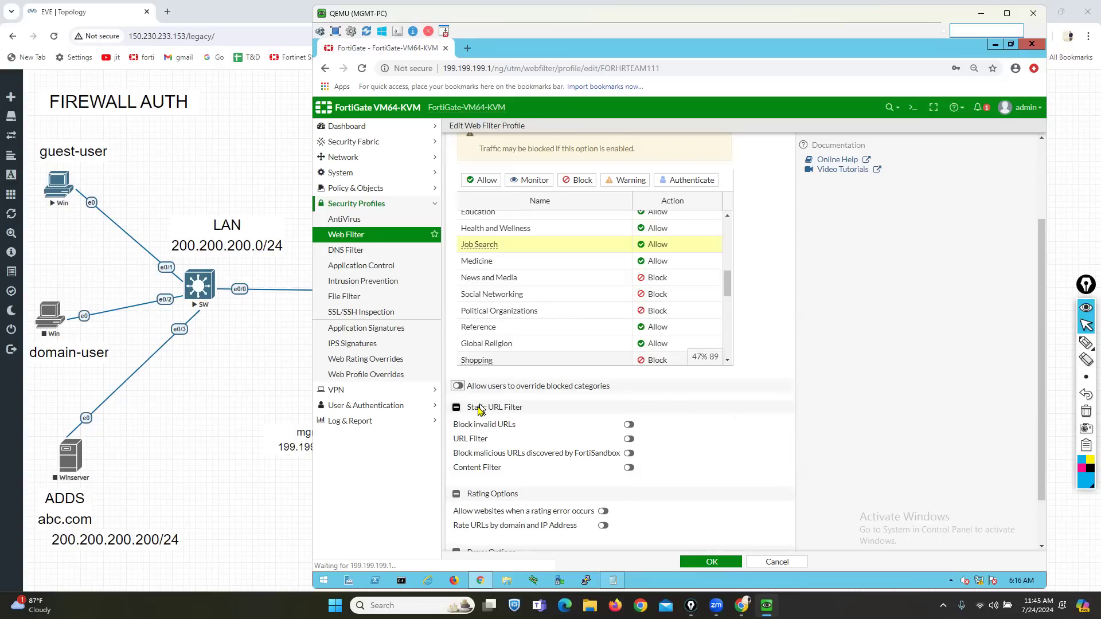
pyautogui.moveTo(488, 411); pyautogui.dragTo(521, 410)
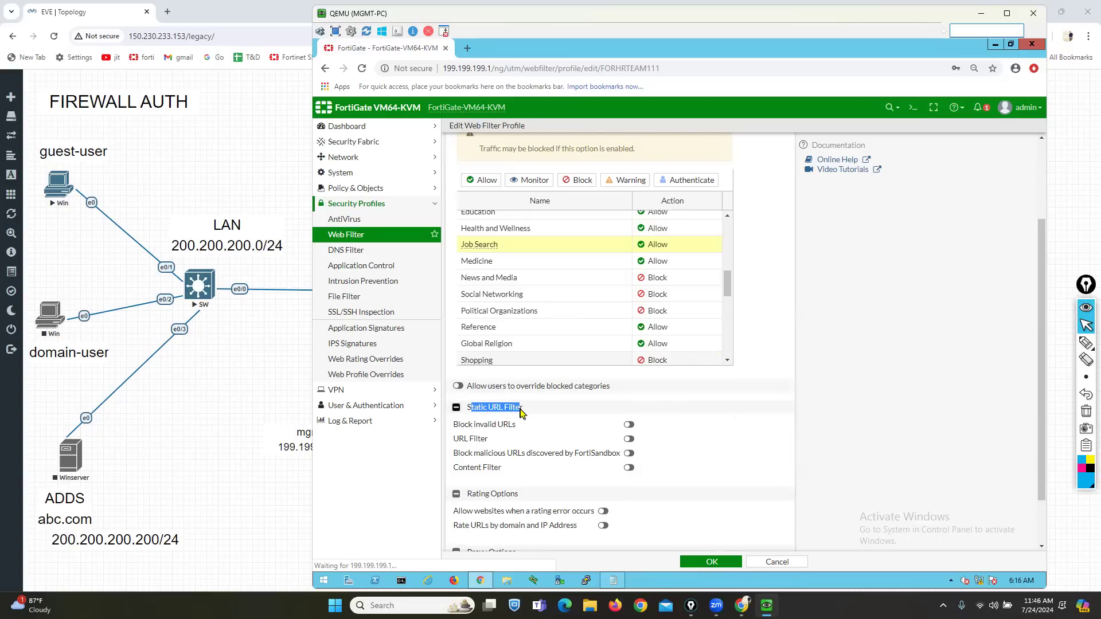
pyautogui.moveTo(457, 440); pyautogui.dragTo(629, 445)
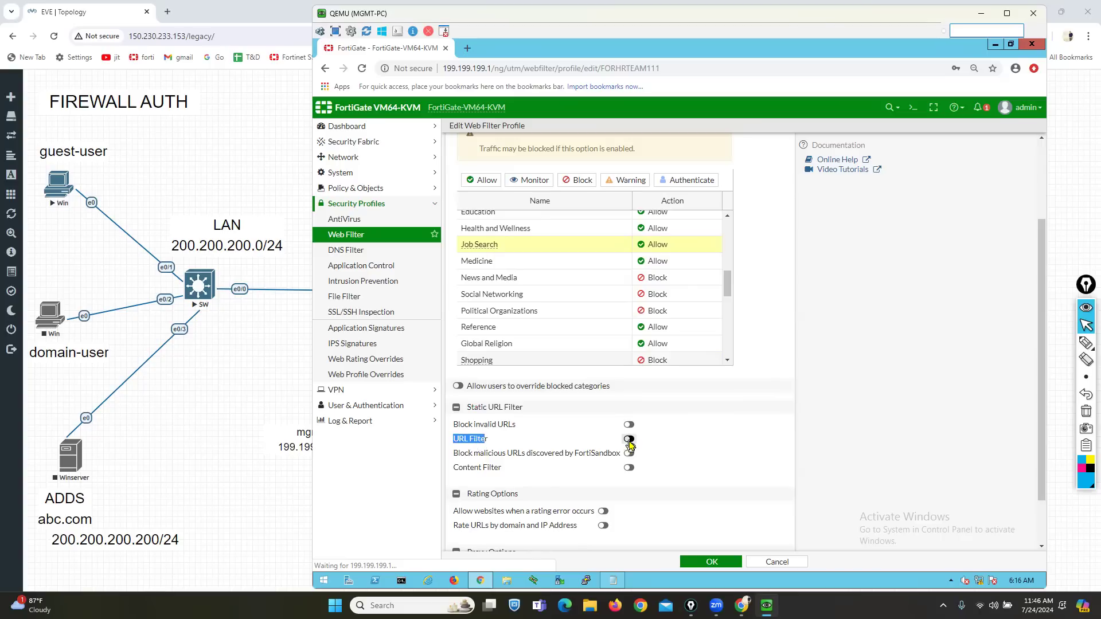
pyautogui.click(629, 441)
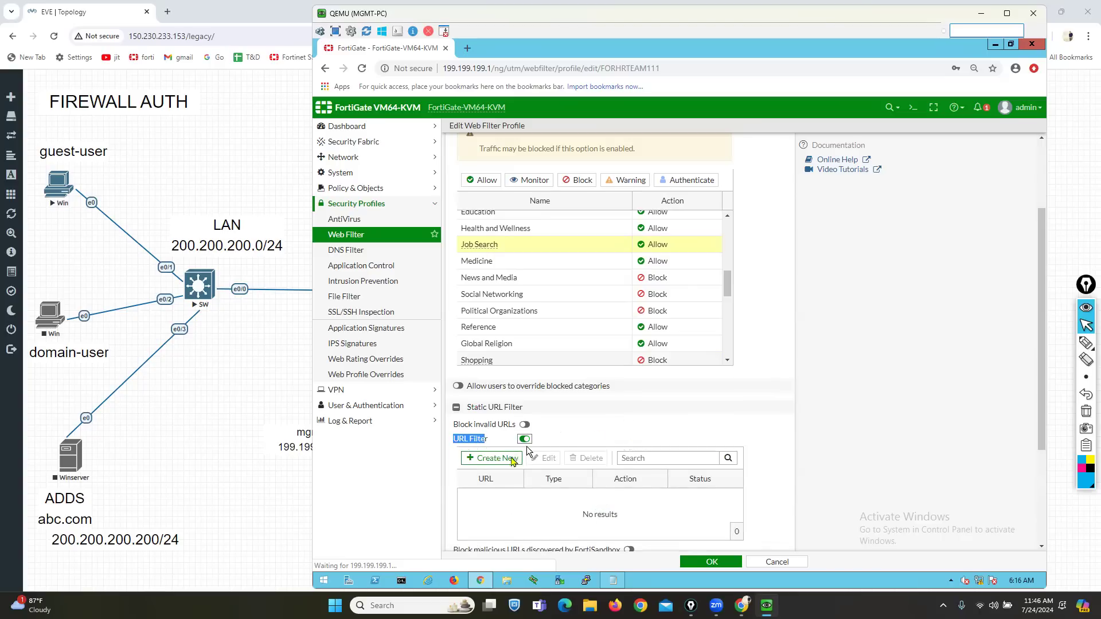
pyautogui.click(492, 458)
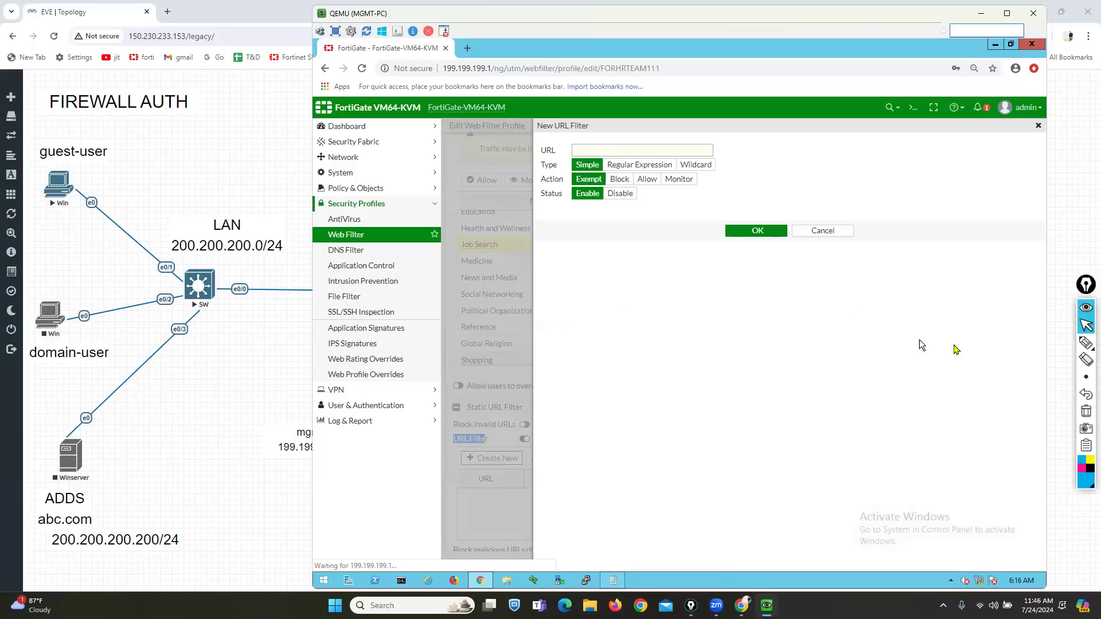
# - Mark the URL field and match type choices in the New URL Filter dialog with magenta annotations
pyautogui.click(1086, 342)
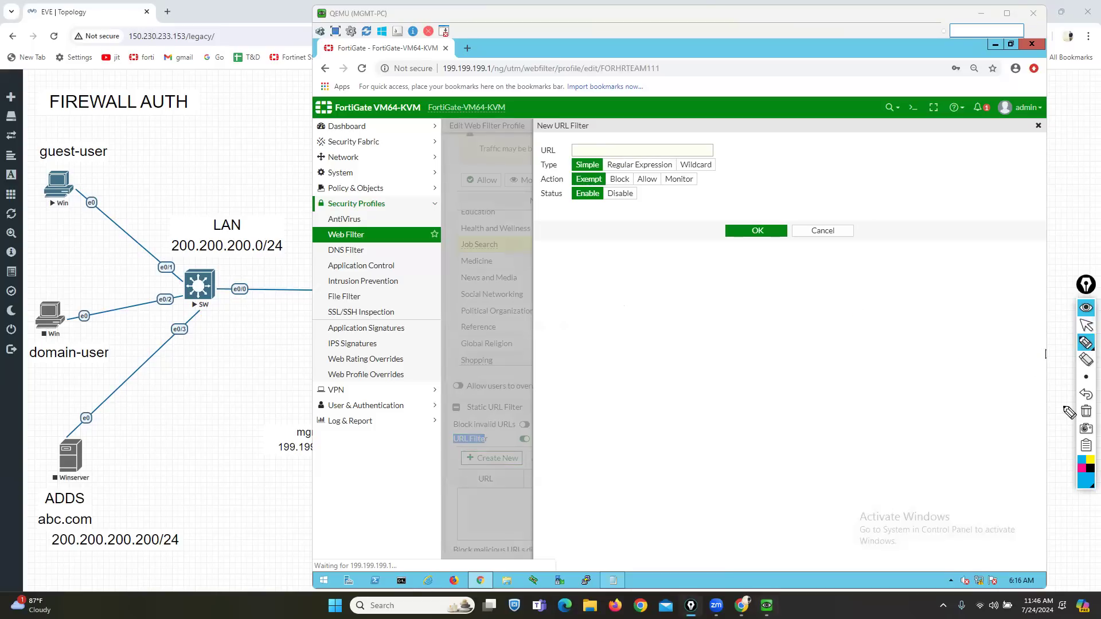
pyautogui.click(1082, 468)
pyautogui.moveTo(512, 173); pyautogui.dragTo(564, 173)
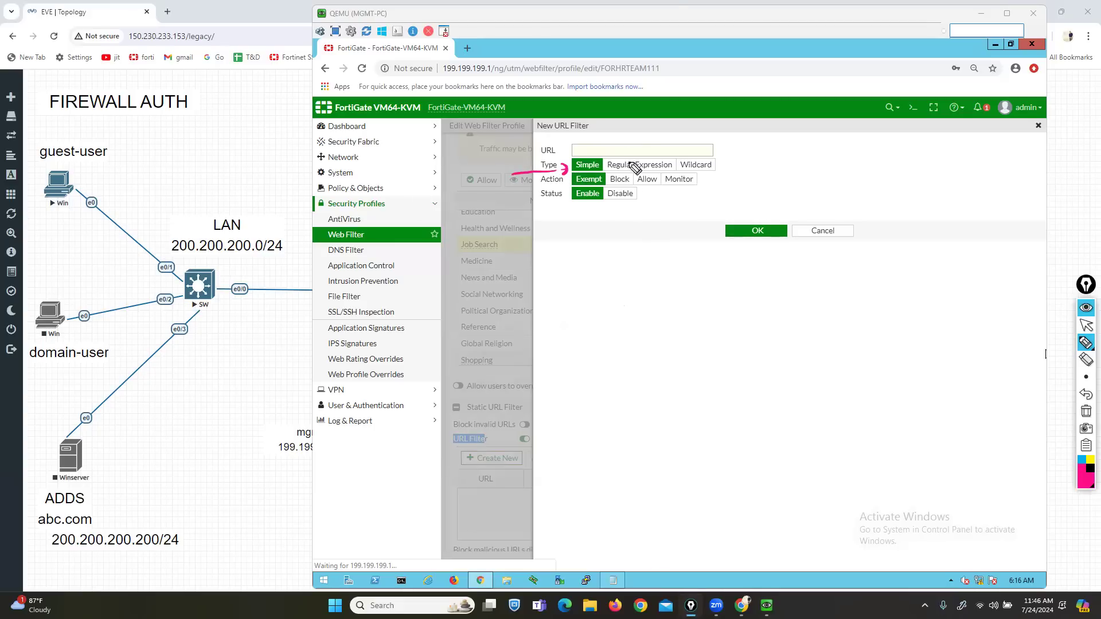
pyautogui.moveTo(638, 106); pyautogui.dragTo(648, 153)
pyautogui.moveTo(697, 115)
pyautogui.mouseDown()
pyautogui.moveTo(698, 155)
pyautogui.moveTo(712, 153)
pyautogui.mouseUp()
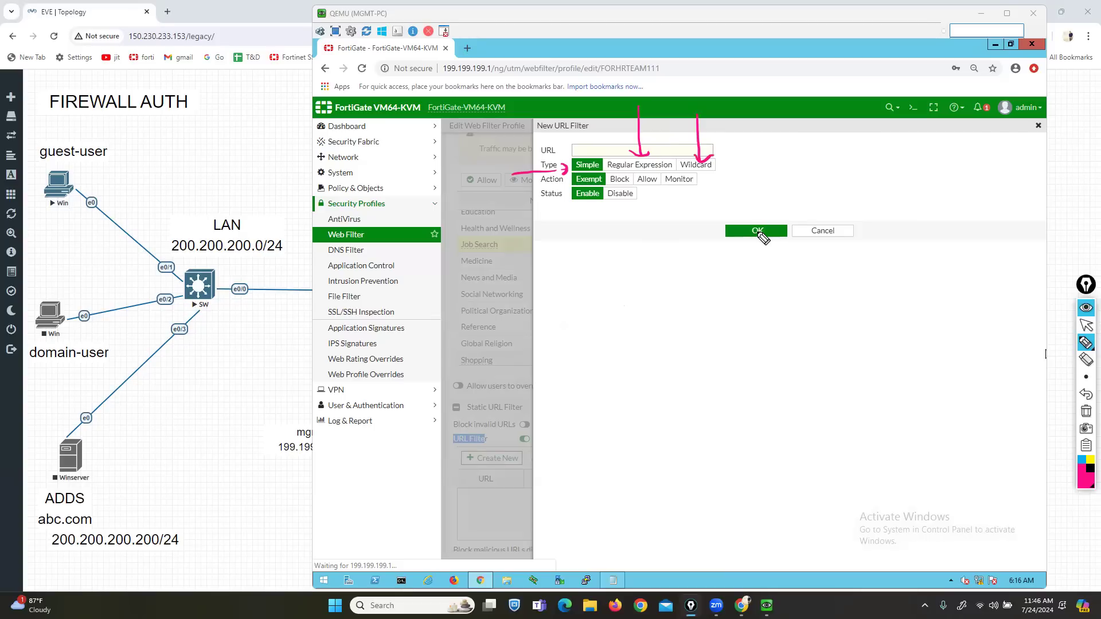
pyautogui.click(1085, 411)
pyautogui.click(1085, 325)
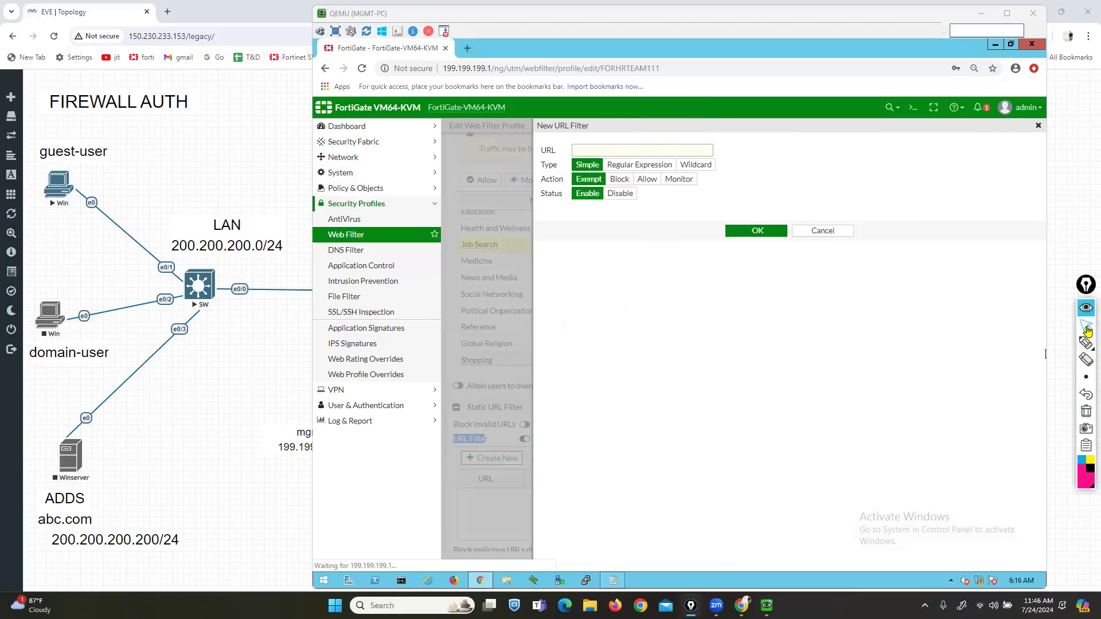
pyautogui.click(673, 155)
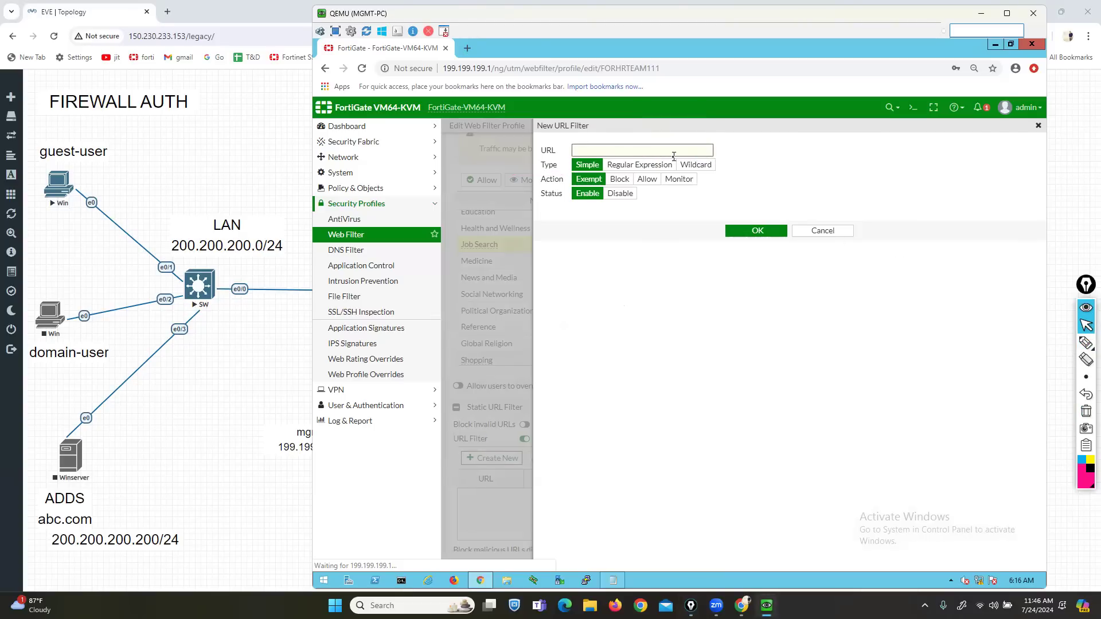
pyautogui.write('www')
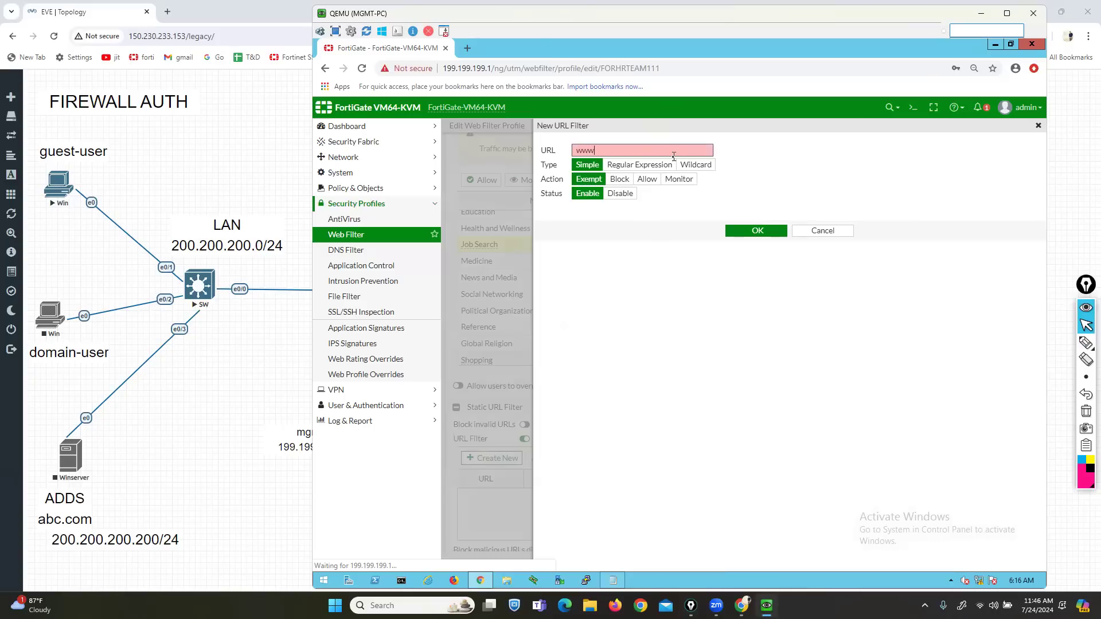
pyautogui.write('.facenoo')
pyautogui.press('BackSpace')
pyautogui.press('BackSpace')
pyautogui.press('BackSpace')
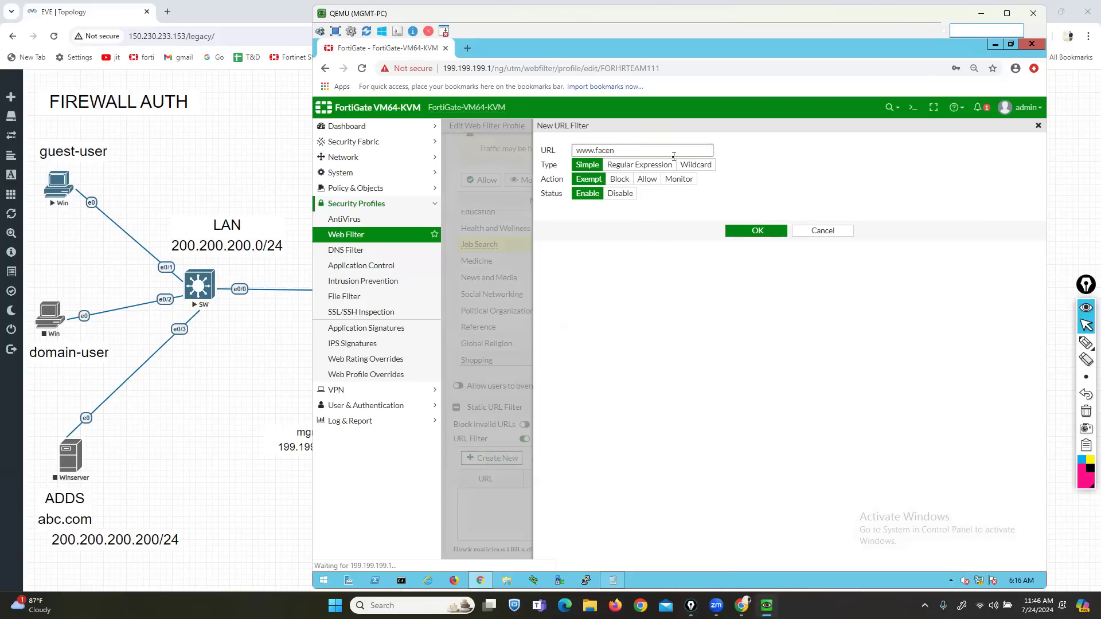
pyautogui.write('book.com')
pyautogui.click(1086, 343)
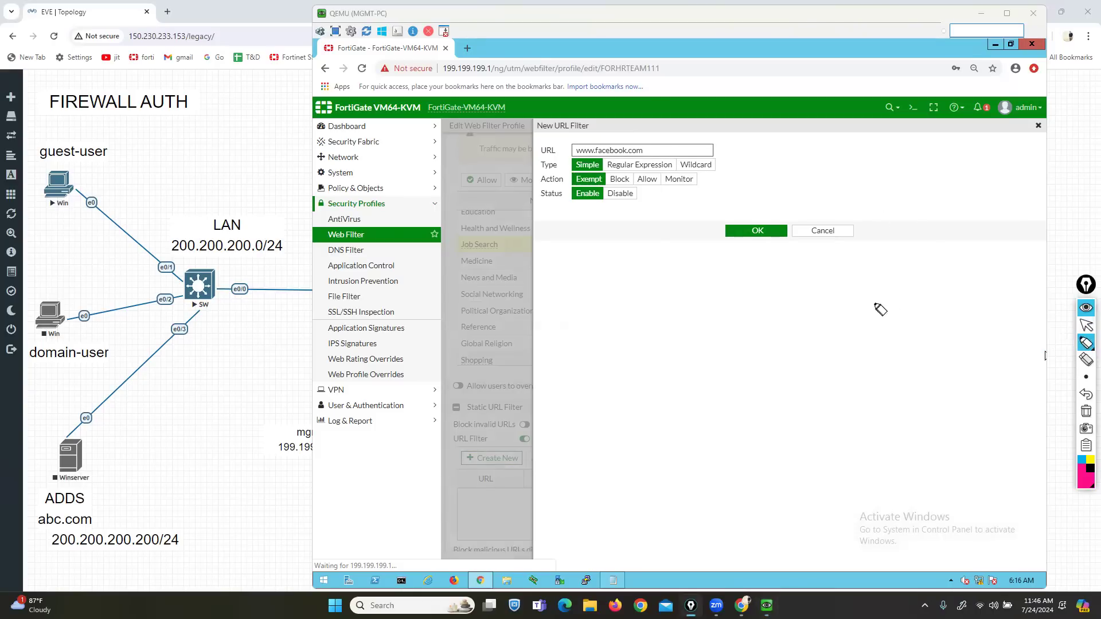
pyautogui.moveTo(589, 222)
pyautogui.mouseDown()
pyautogui.moveTo(586, 187)
pyautogui.moveTo(614, 193)
pyautogui.mouseUp()
pyautogui.moveTo(648, 228); pyautogui.dragTo(644, 182)
pyautogui.moveTo(682, 232); pyautogui.dragTo(681, 192)
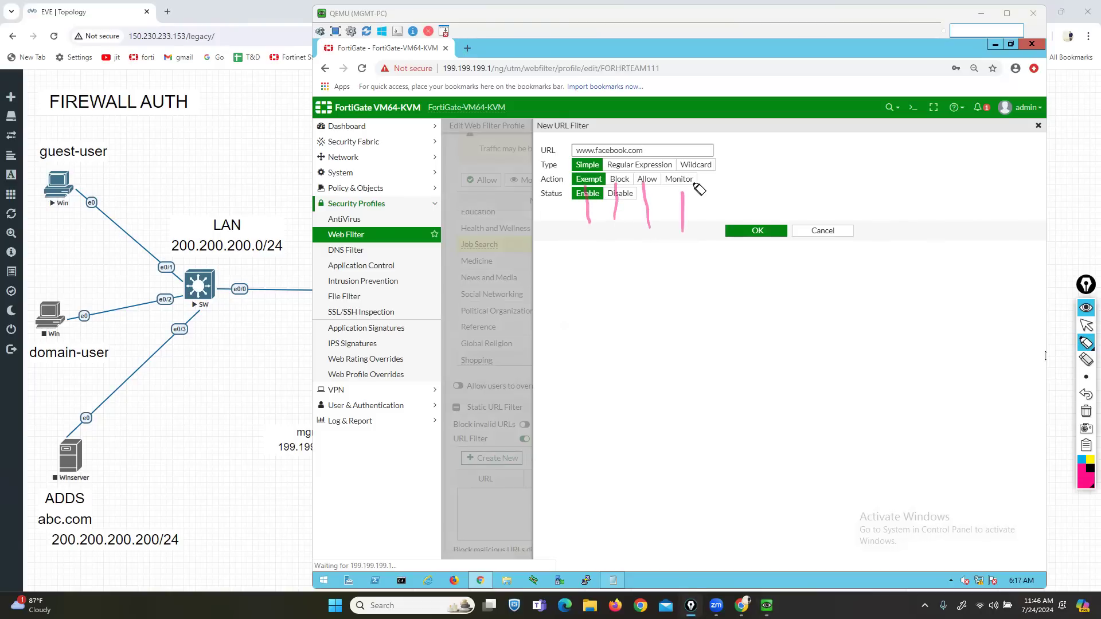
pyautogui.click(1085, 412)
pyautogui.click(1086, 326)
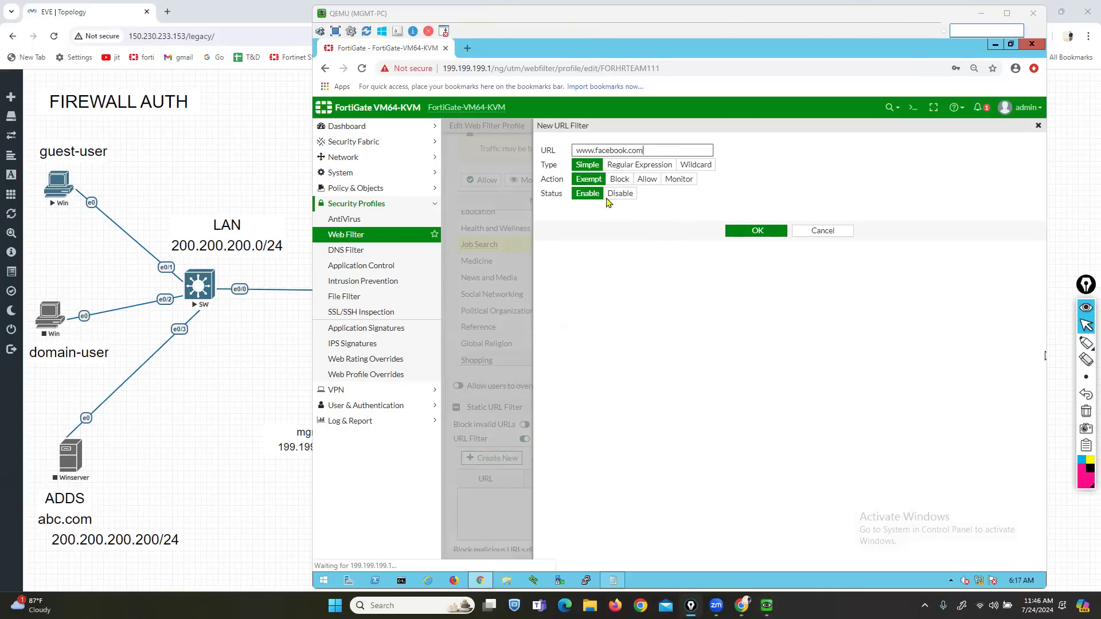
pyautogui.click(647, 179)
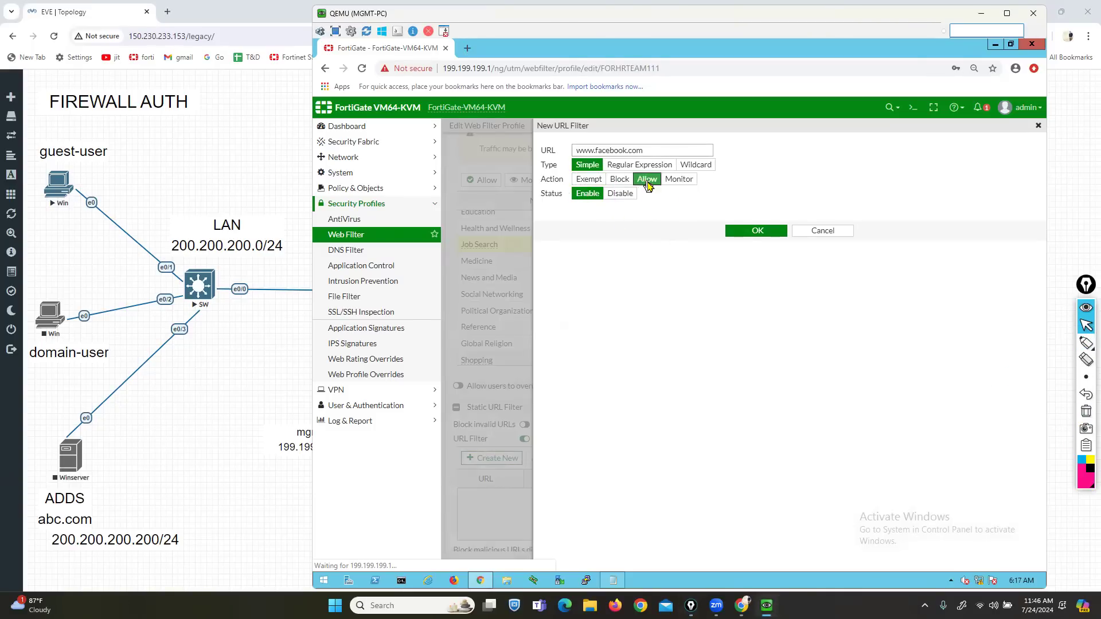
pyautogui.click(757, 232)
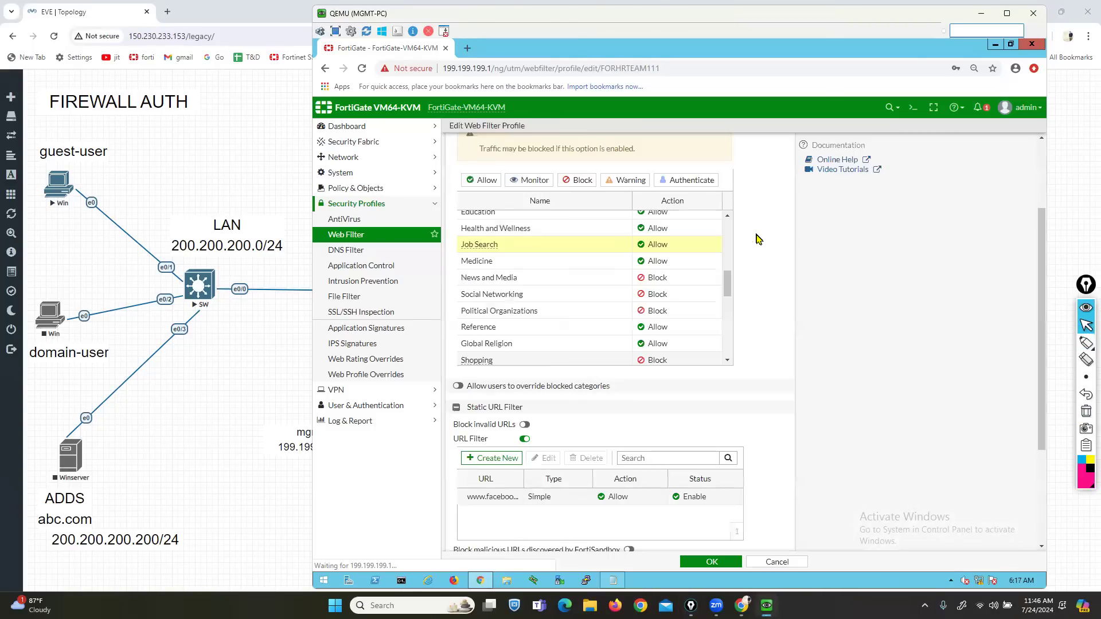
pyautogui.click(492, 458)
pyautogui.click(615, 151)
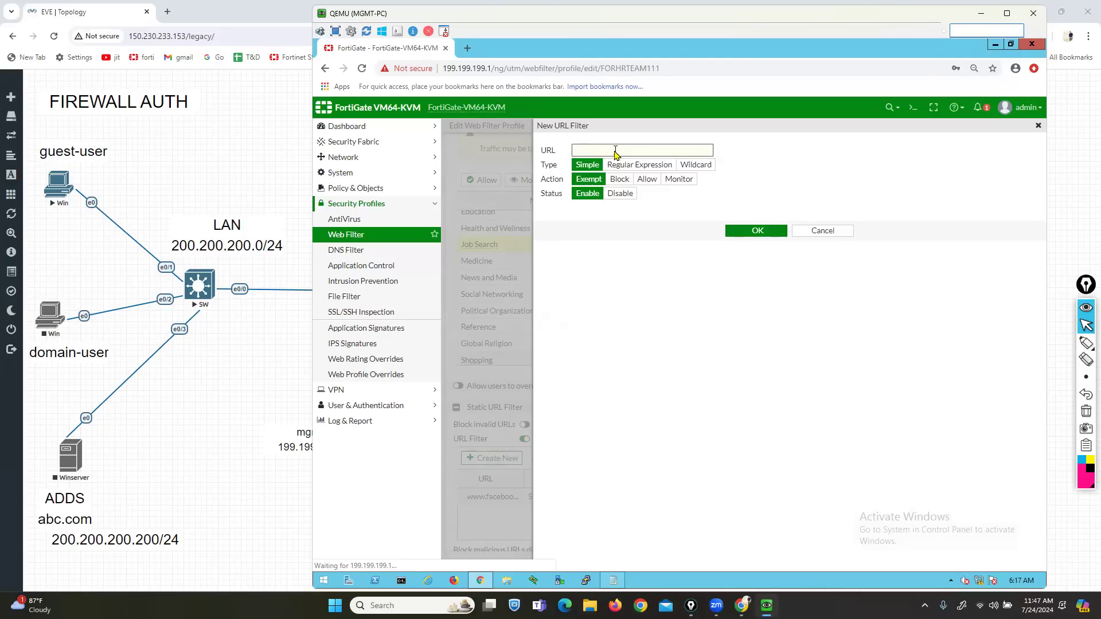
# - Change the new URL filter entry's type from Simple to Regular Expression
pyautogui.click(640, 166)
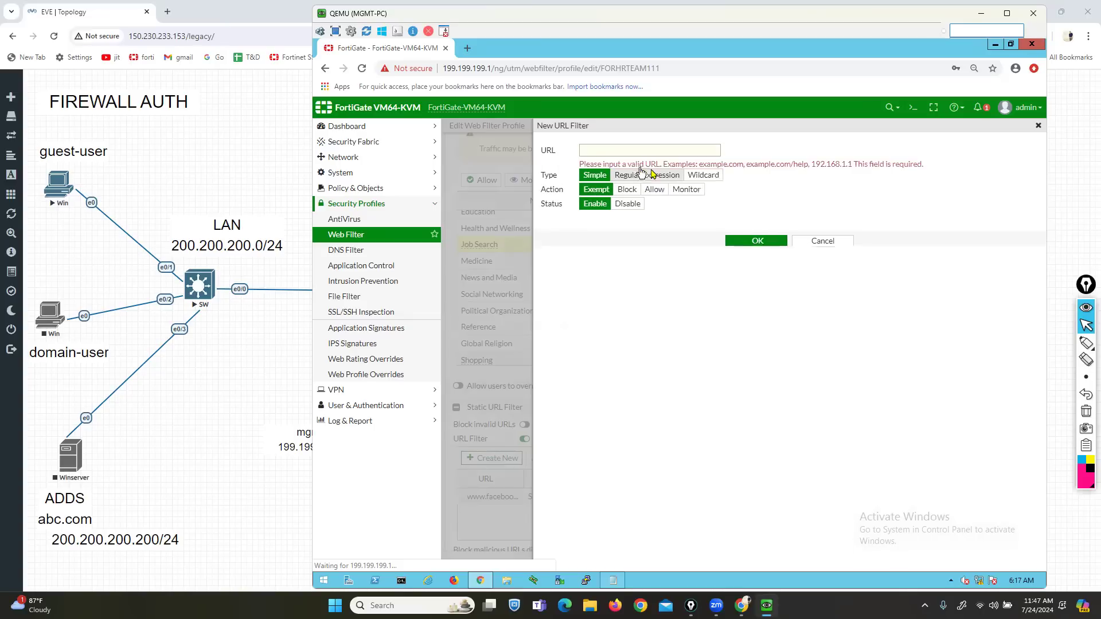
pyautogui.click(702, 177)
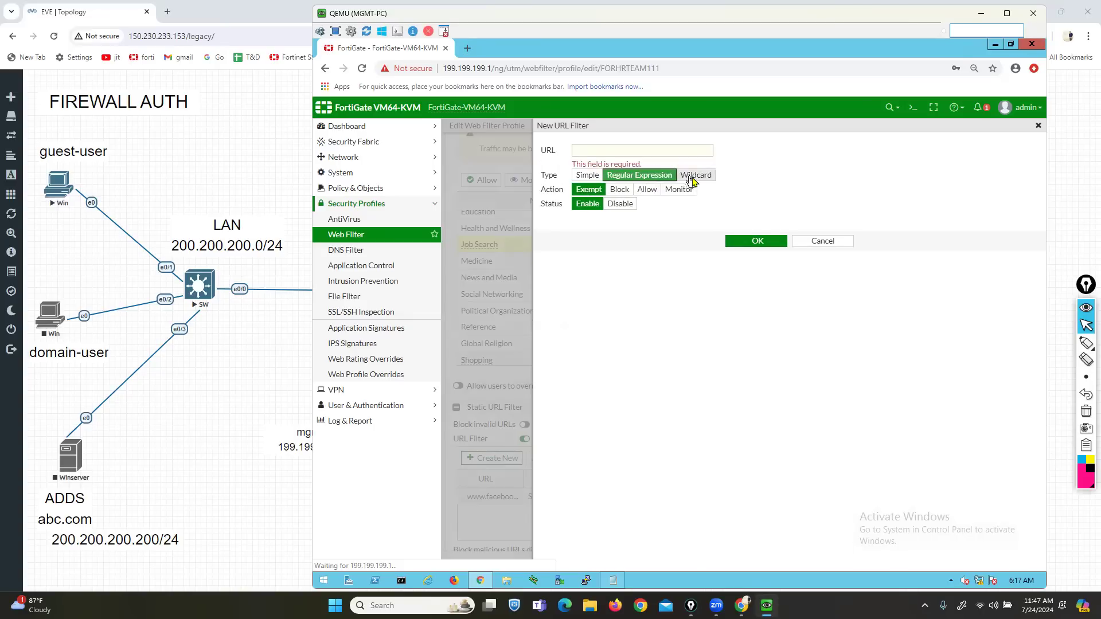
pyautogui.click(649, 181)
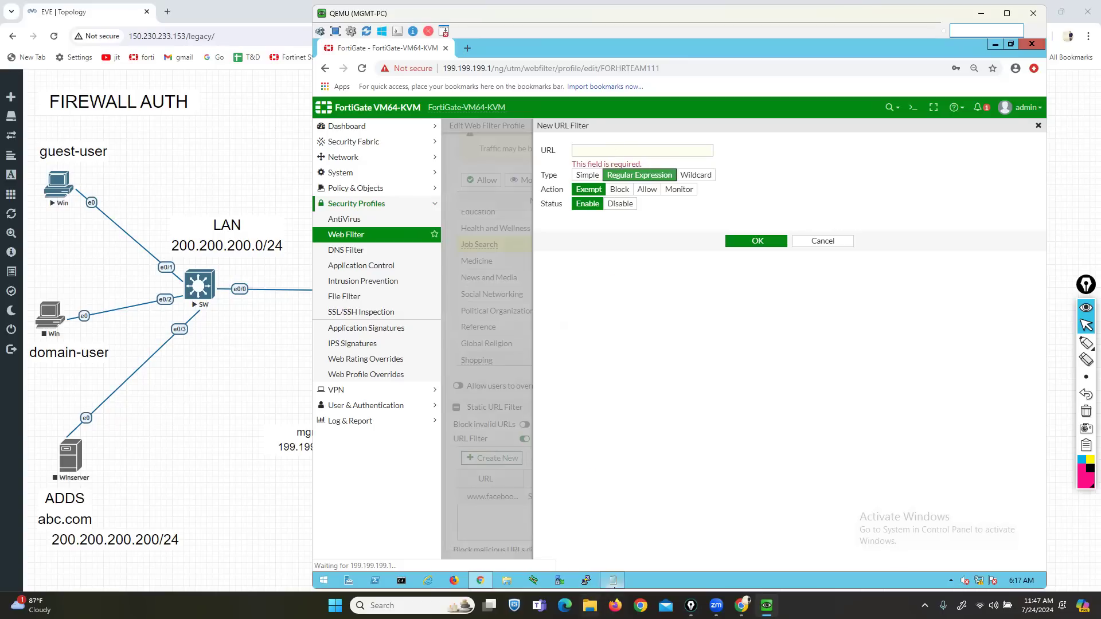
pyautogui.moveTo(614, 584)
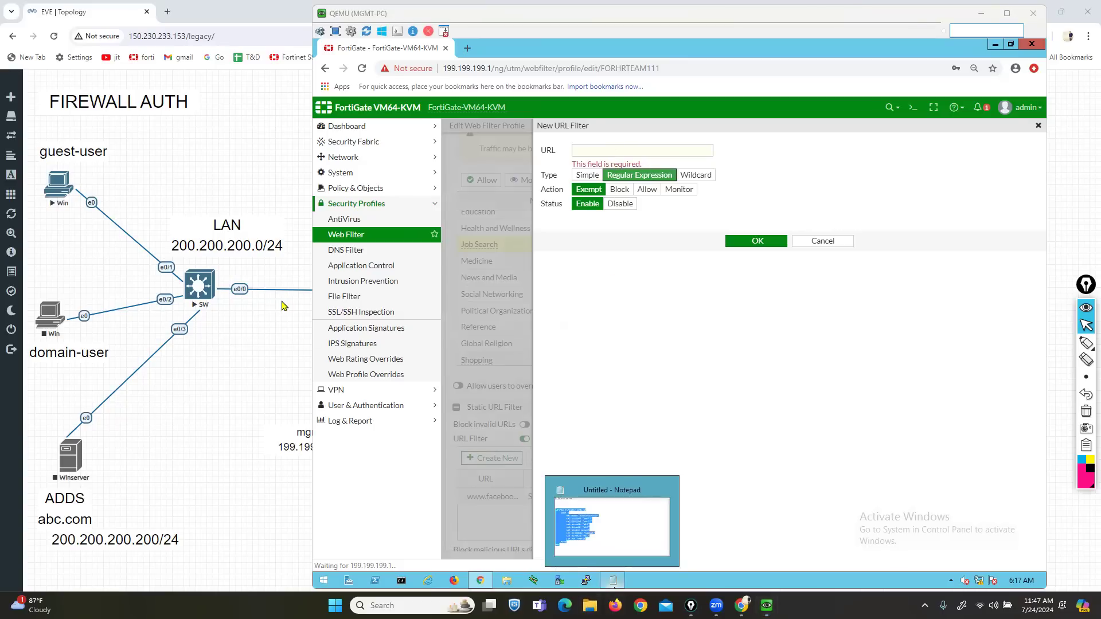
pyautogui.press('super+e')
# - Browse to D:\Fortinet Firewall\FORTINATE and briefly open the fortinet firewall topics notes
pyautogui.click(38, 388)
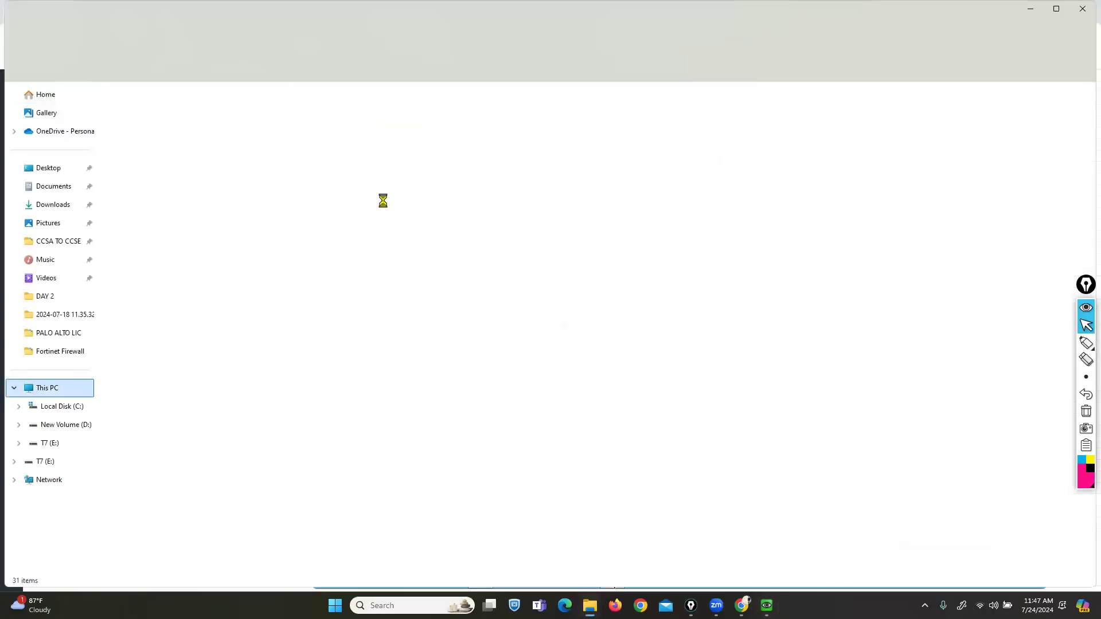
pyautogui.doubleClick(295, 122)
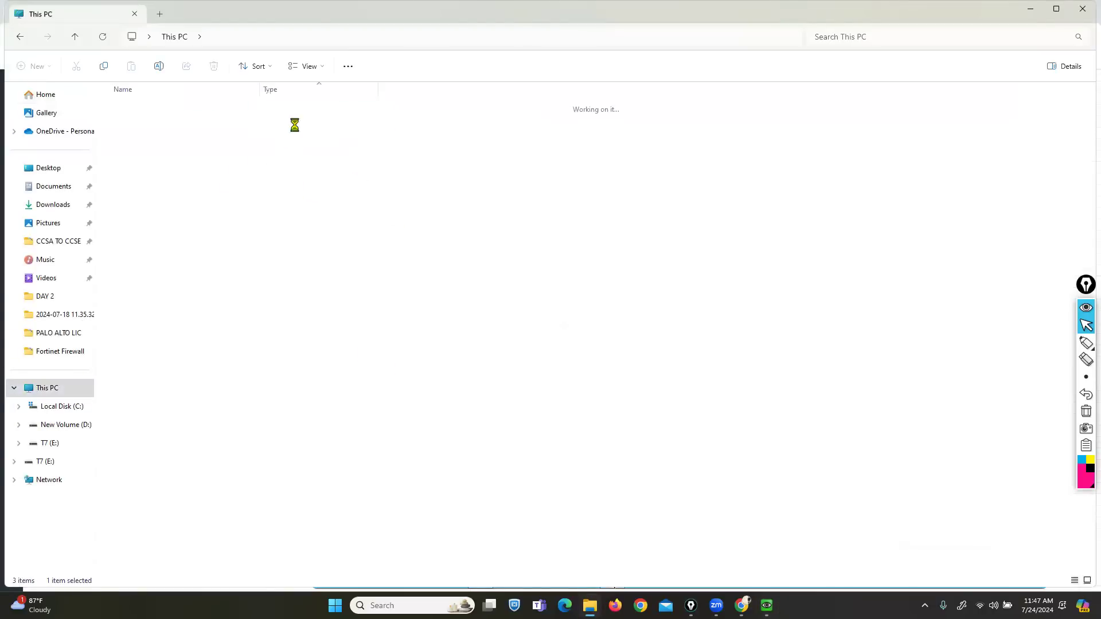
pyautogui.doubleClick(140, 316)
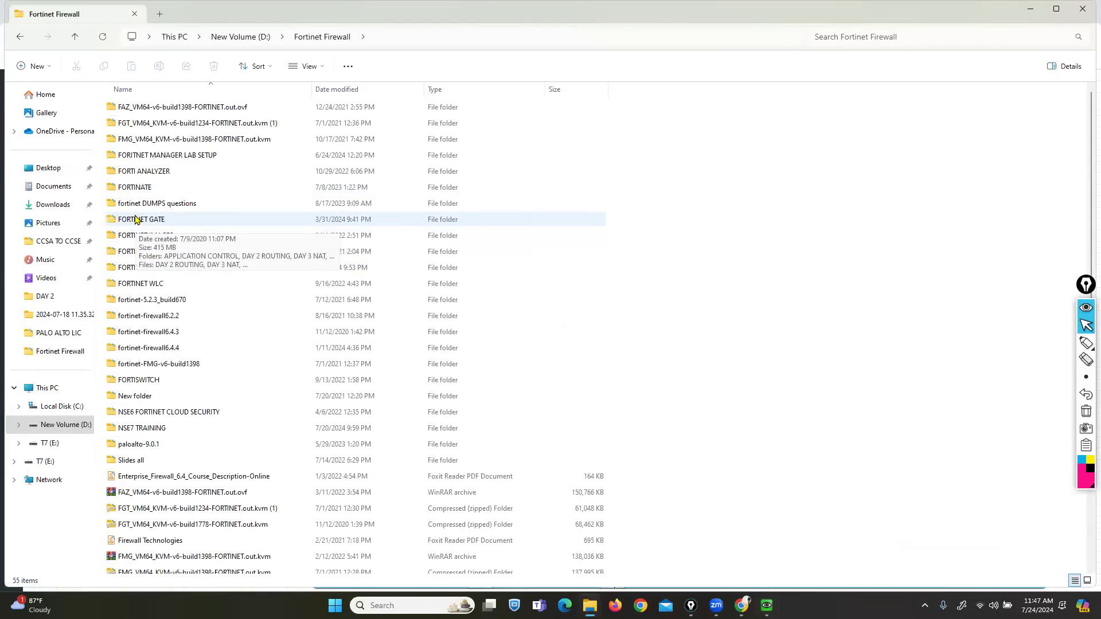
pyautogui.doubleClick(143, 186)
pyautogui.click(160, 158)
pyautogui.doubleClick(160, 159)
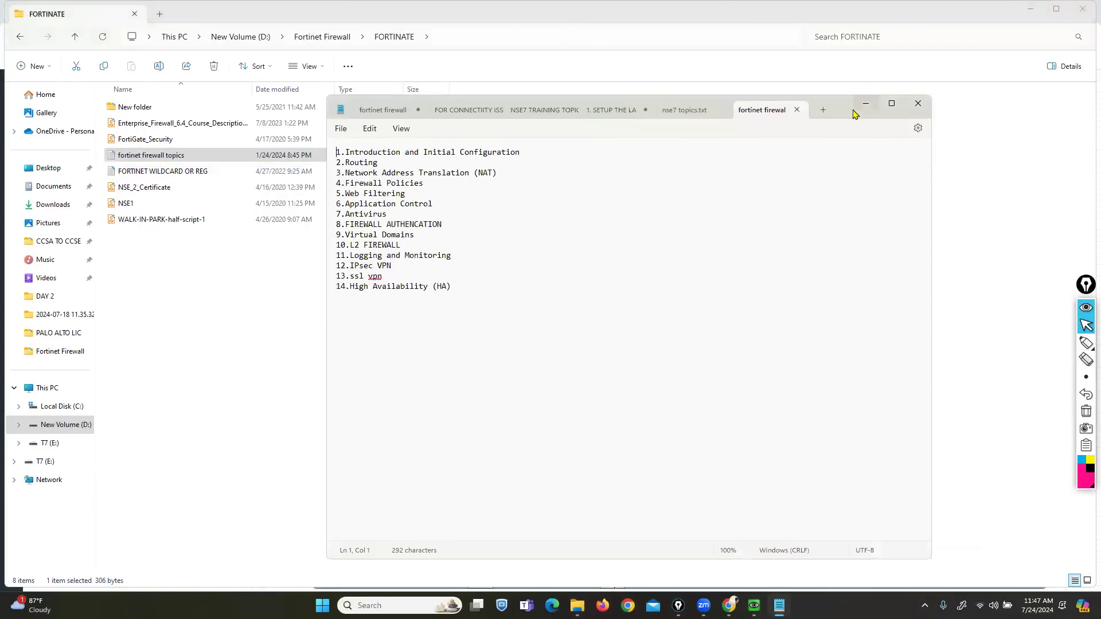
pyautogui.click(799, 110)
pyautogui.click(865, 103)
# - Copy the documentation link from the FORTINET WILDCARD OR REG note and minimize both windows
pyautogui.click(142, 174)
pyautogui.doubleClick(143, 175)
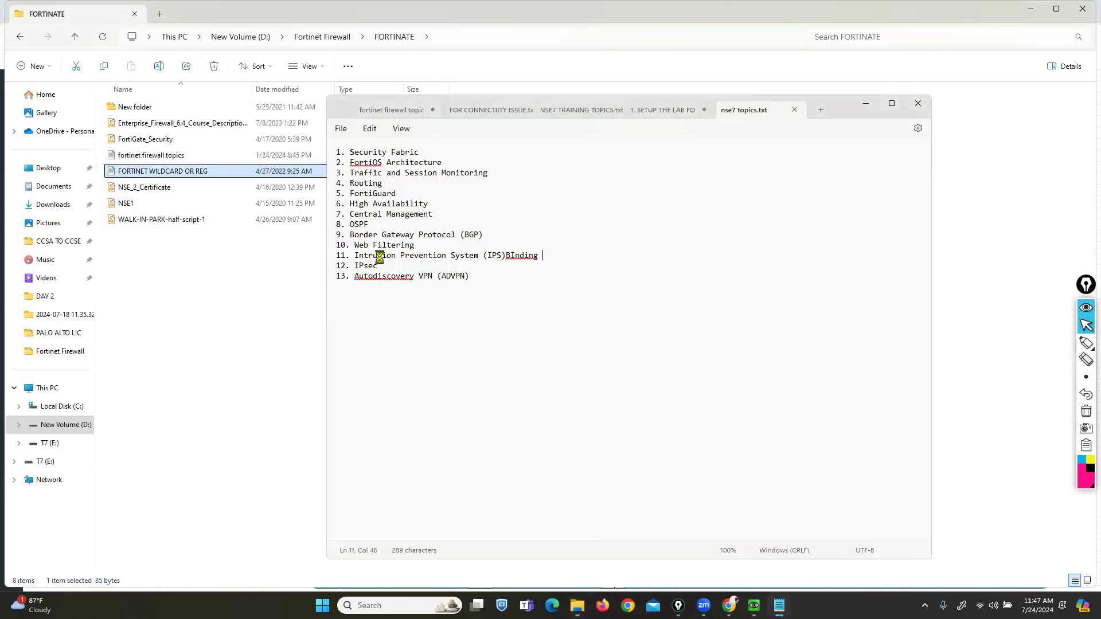
pyautogui.click(496, 152)
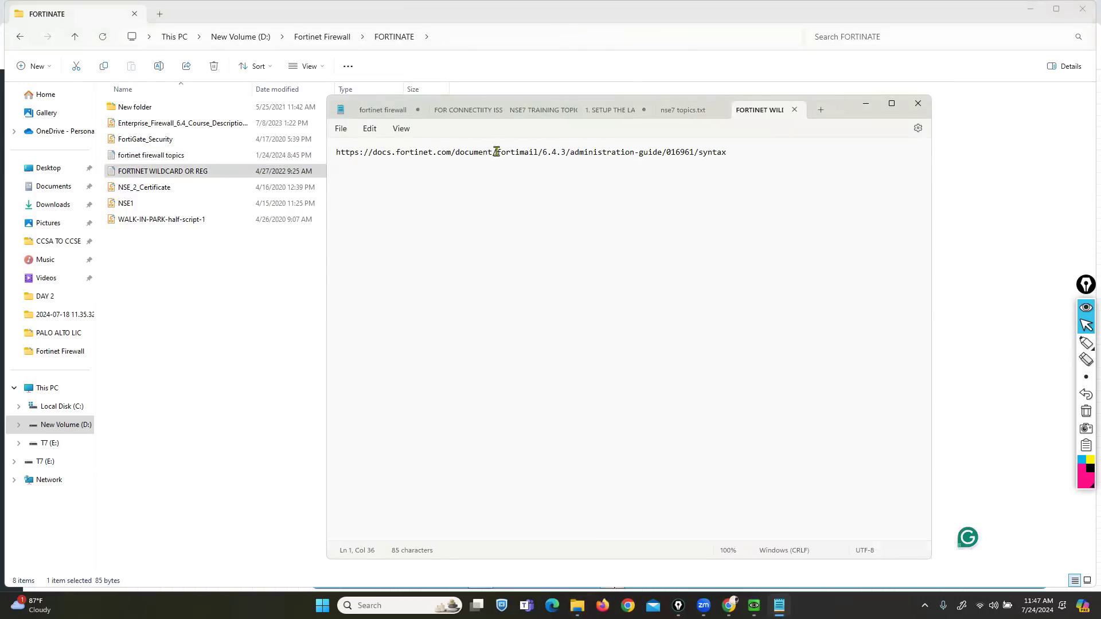
pyautogui.hotkey('ctrl', 'a')
pyautogui.hotkey('ctrl', 'c')
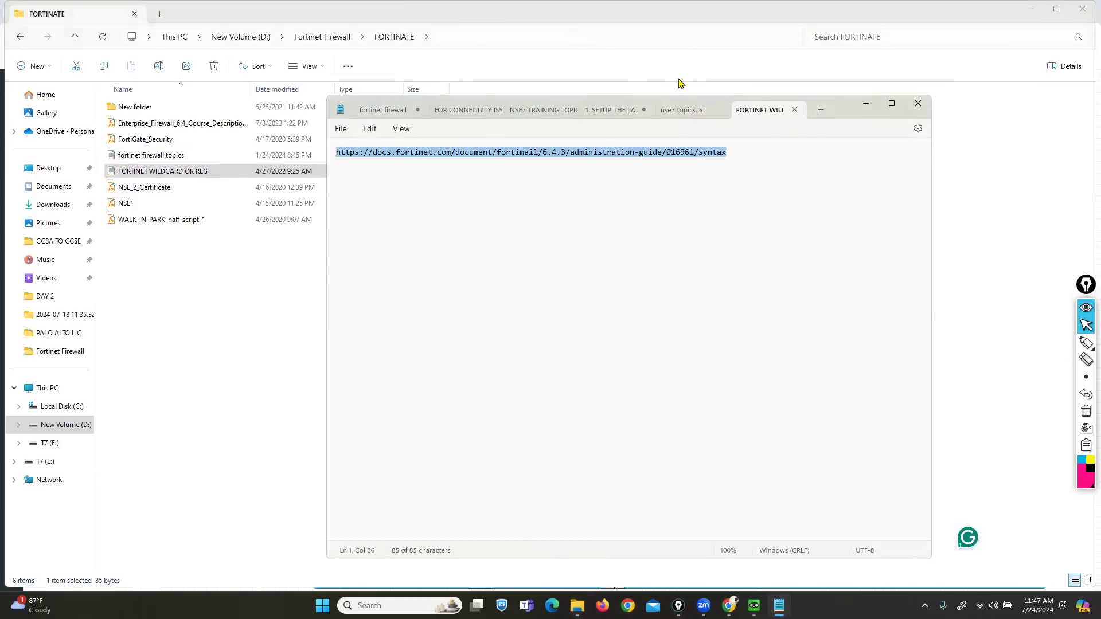
pyautogui.click(866, 104)
pyautogui.click(1029, 9)
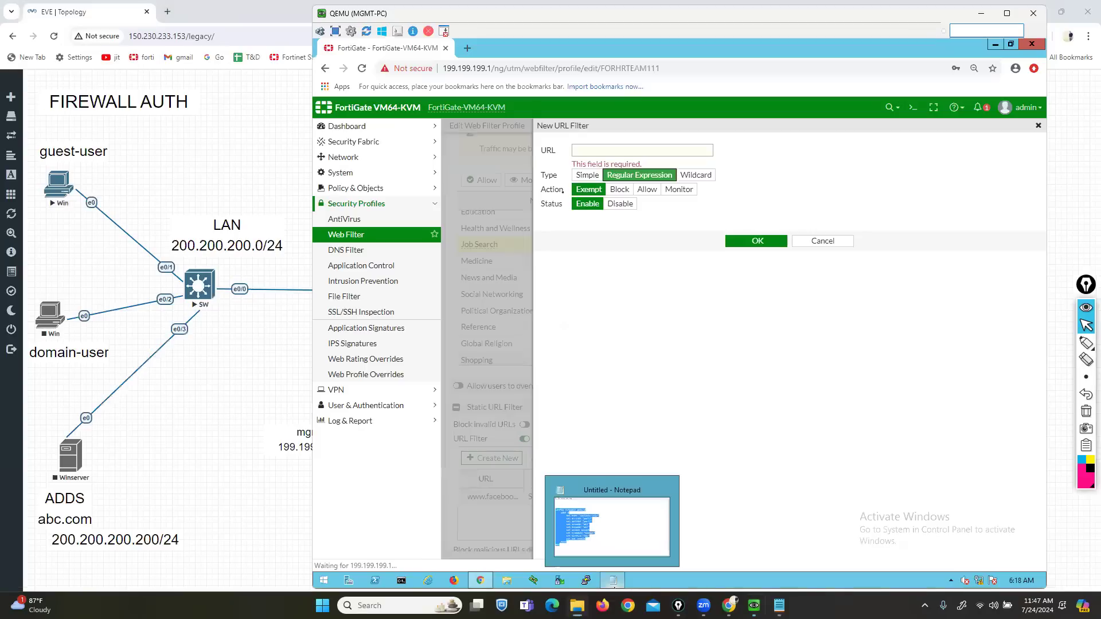
# - Load the copied Fortinet regular expression syntax page in a new browser tab
pyautogui.click(170, 14)
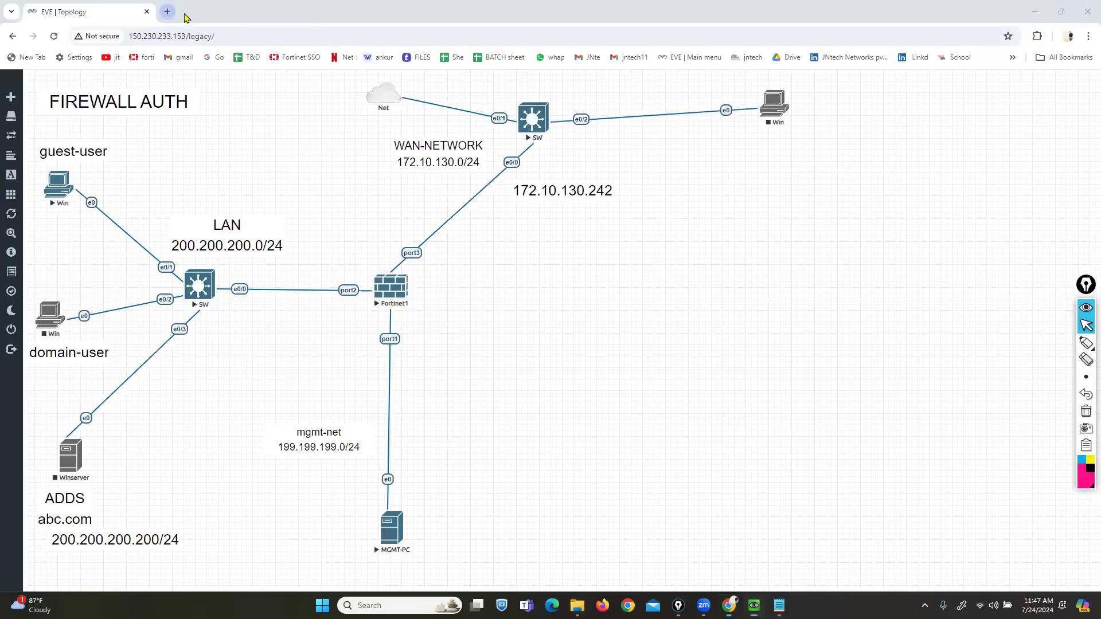
pyautogui.hotkey('ctrl', 'v')
pyautogui.press('Return')
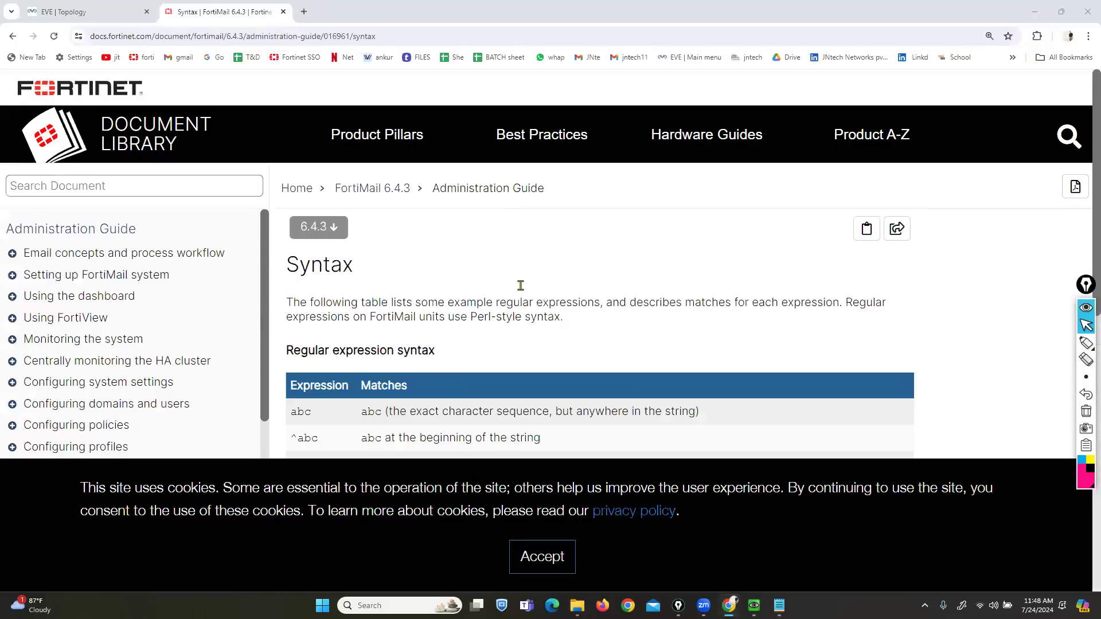
pyautogui.click(542, 556)
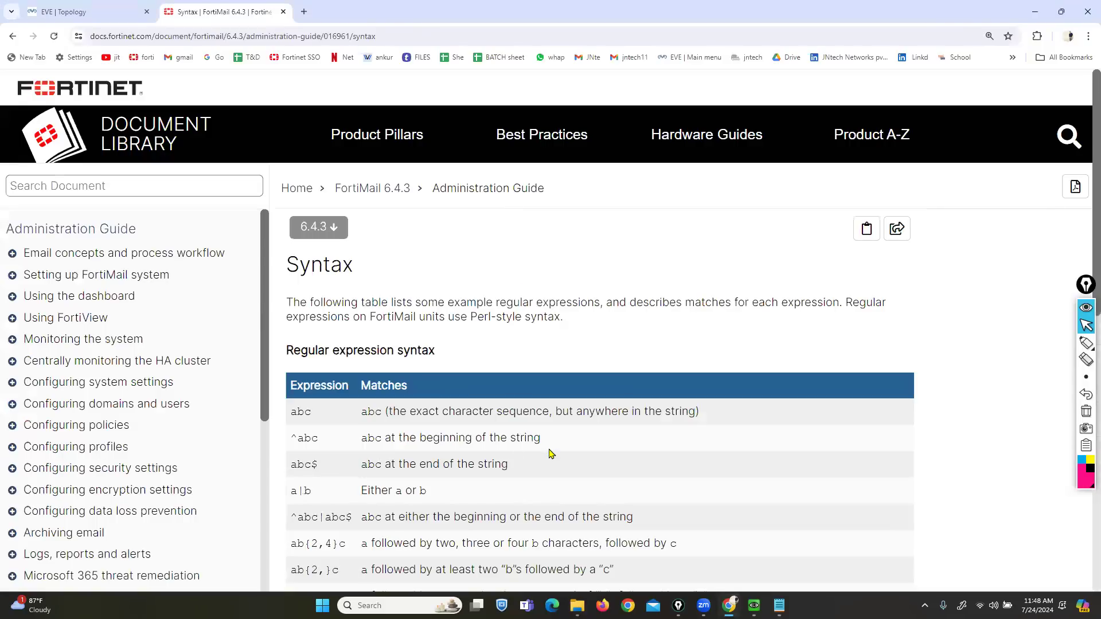
pyautogui.scroll(-2, 609, 447)
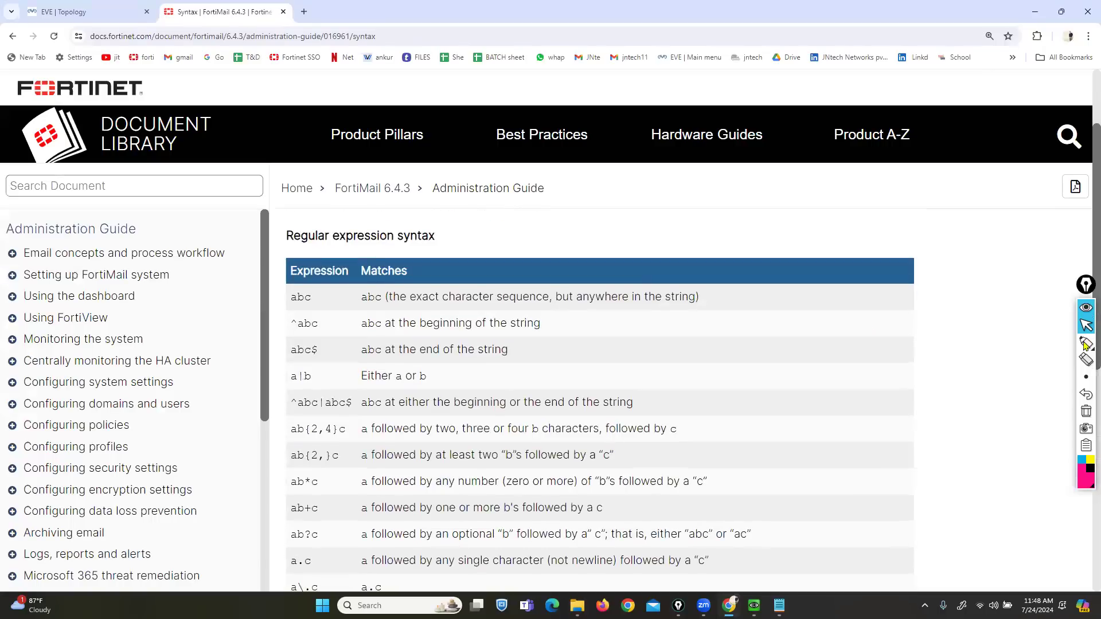
# - Annotate the syntax table, underlining abc and its 'but anywhere in the string' description
pyautogui.click(1059, 344)
pyautogui.moveTo(260, 256); pyautogui.dragTo(446, 258)
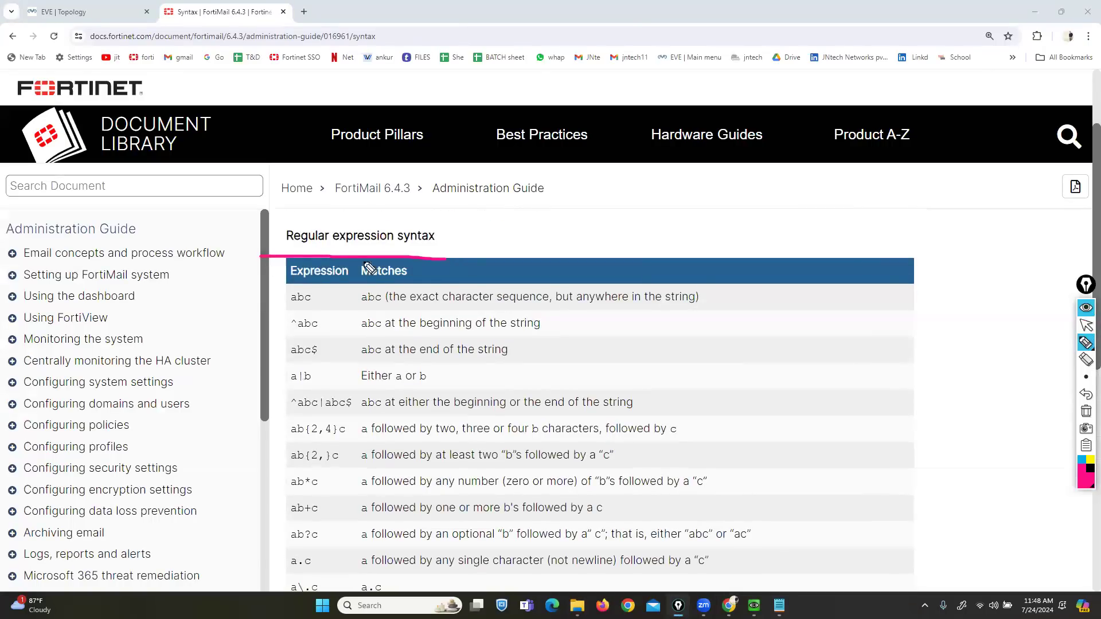
pyautogui.moveTo(253, 302)
pyautogui.mouseDown()
pyautogui.moveTo(283, 301)
pyautogui.moveTo(273, 359)
pyautogui.mouseUp()
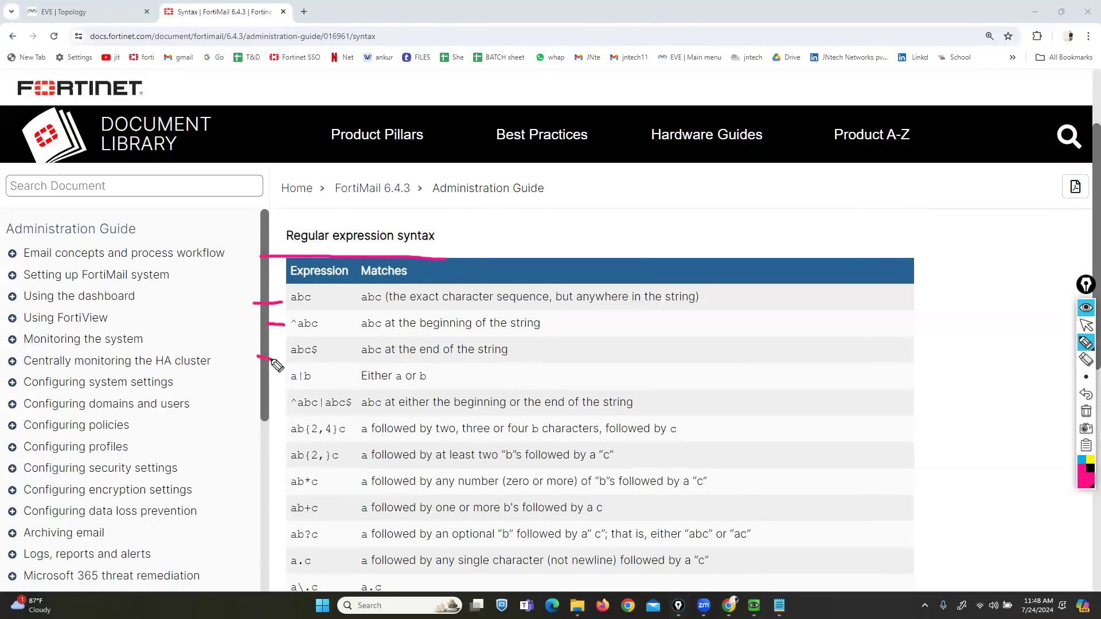
pyautogui.click(1085, 415)
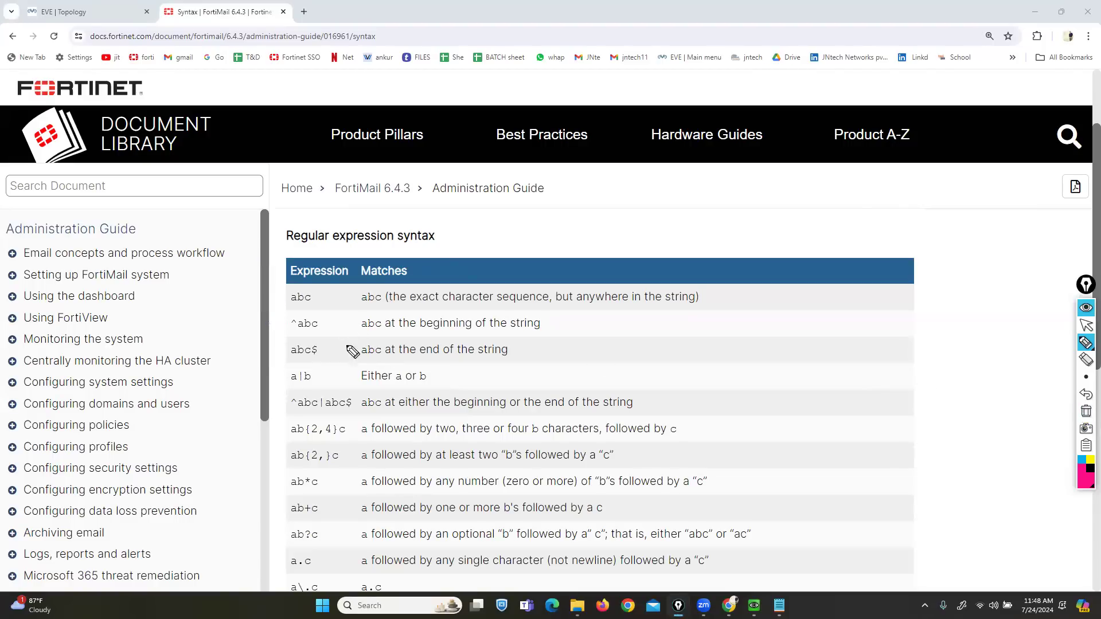
pyautogui.moveTo(285, 307); pyautogui.dragTo(310, 308)
pyautogui.moveTo(556, 309); pyautogui.dragTo(676, 308)
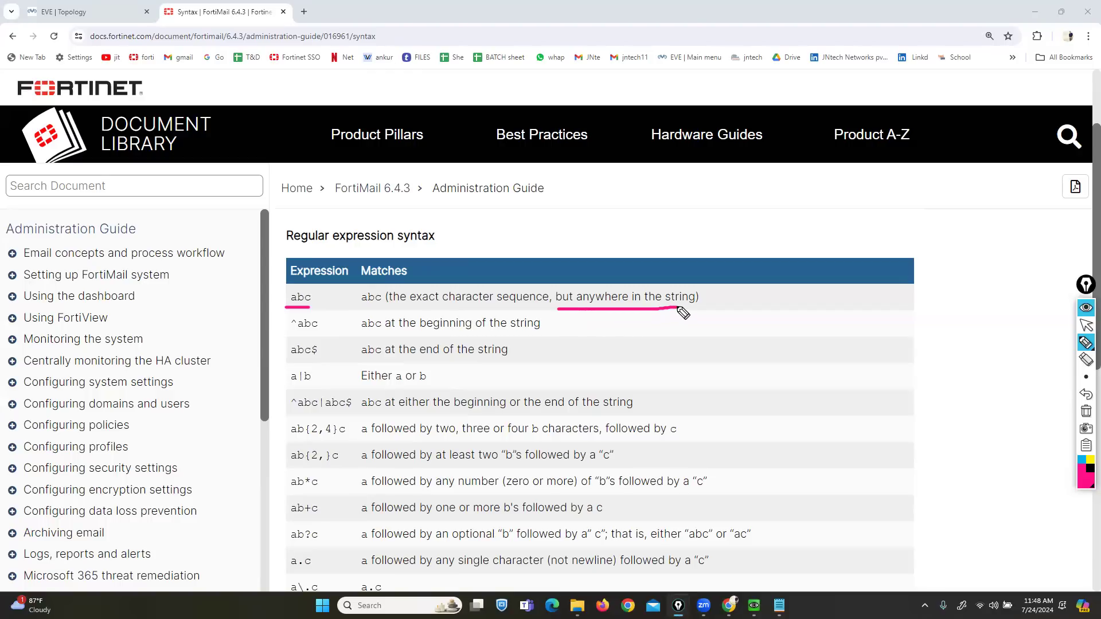
pyautogui.click(1086, 325)
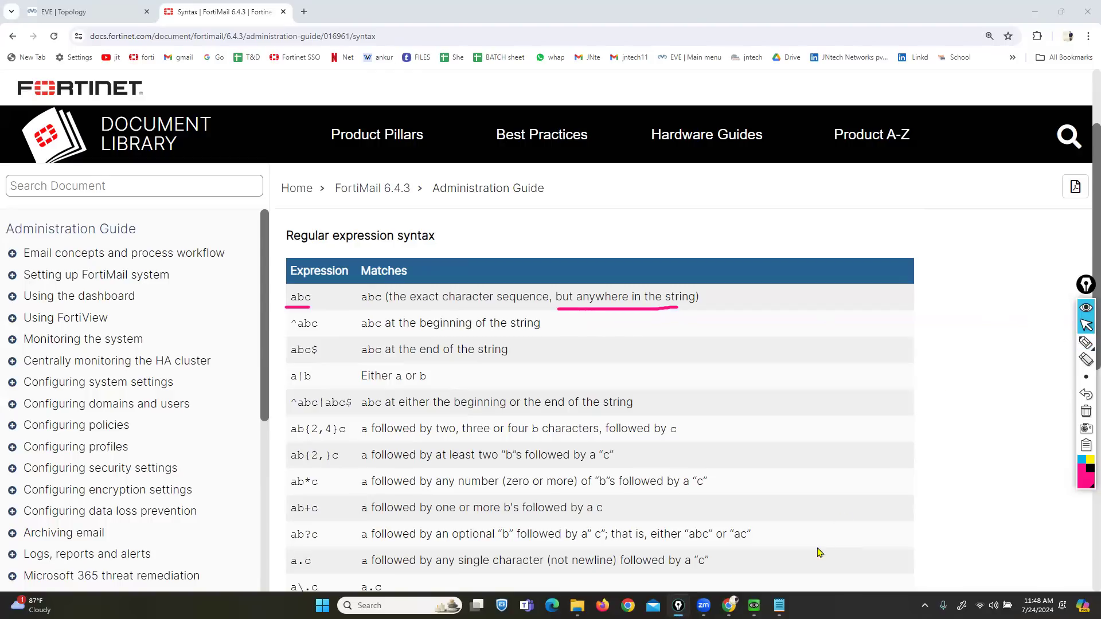
pyautogui.click(754, 606)
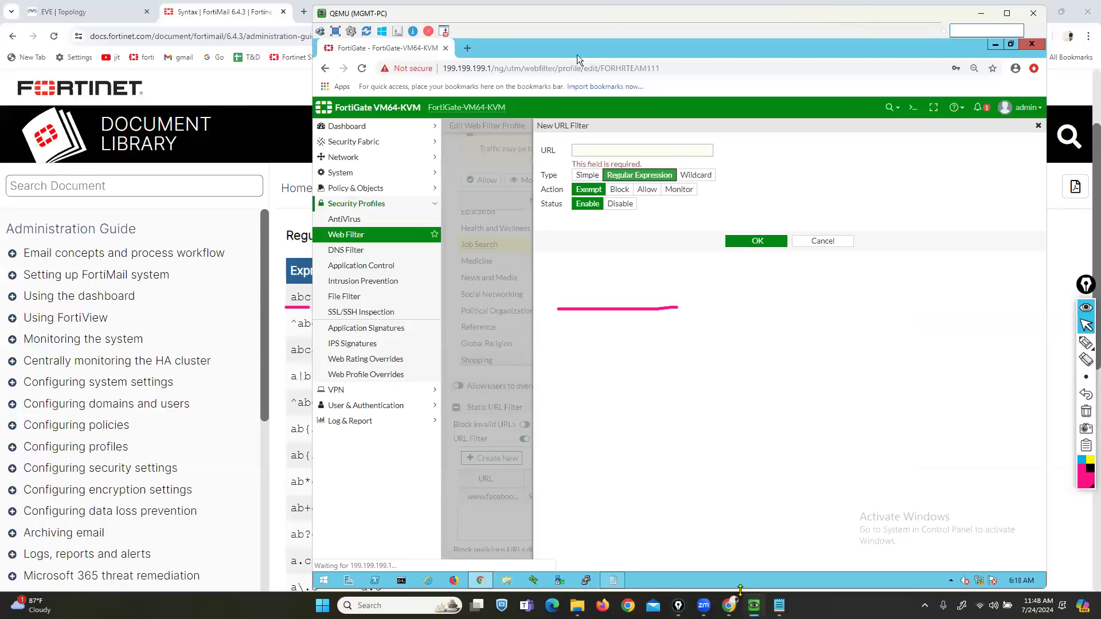
# - Add a Regular Expression URL filter entry 'news' with Action set to Block
pyautogui.click(626, 153)
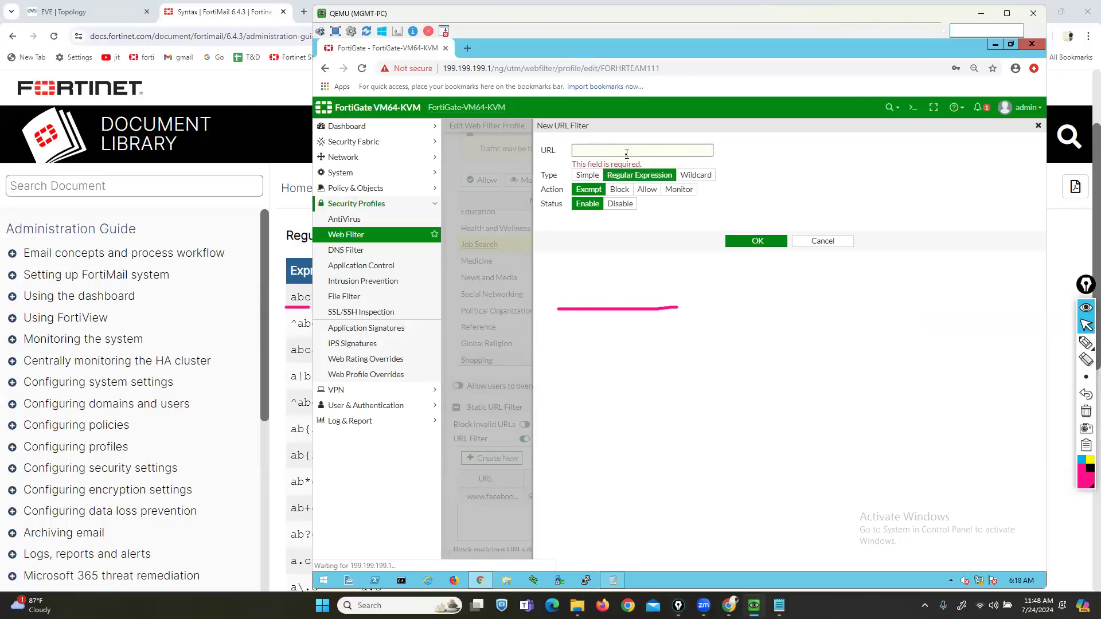
pyautogui.write('news')
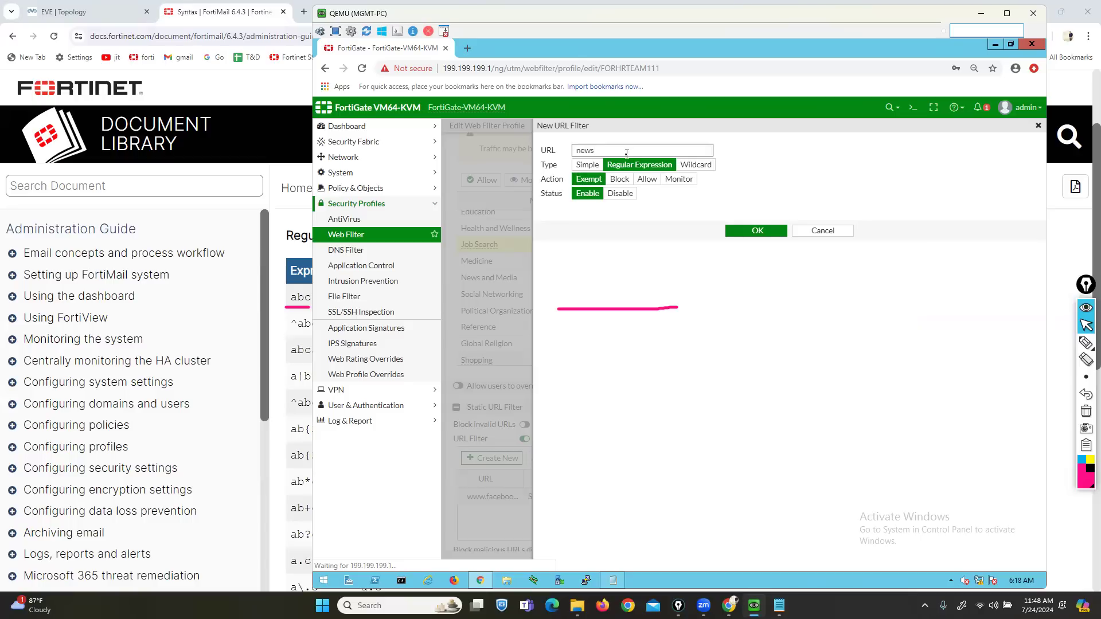
pyautogui.click(622, 180)
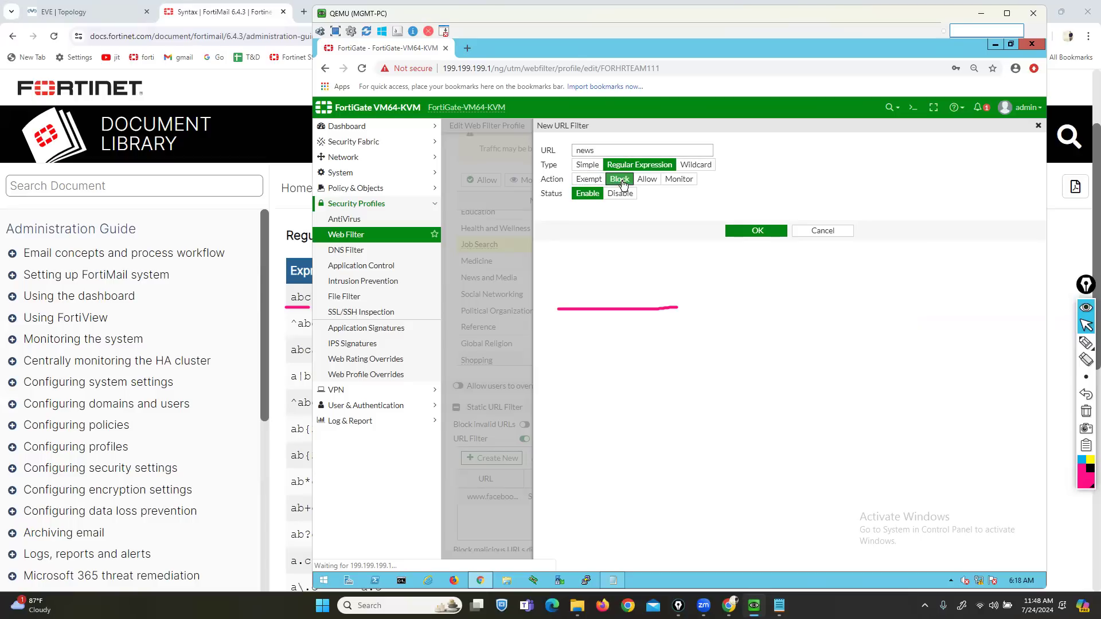
pyautogui.click(739, 230)
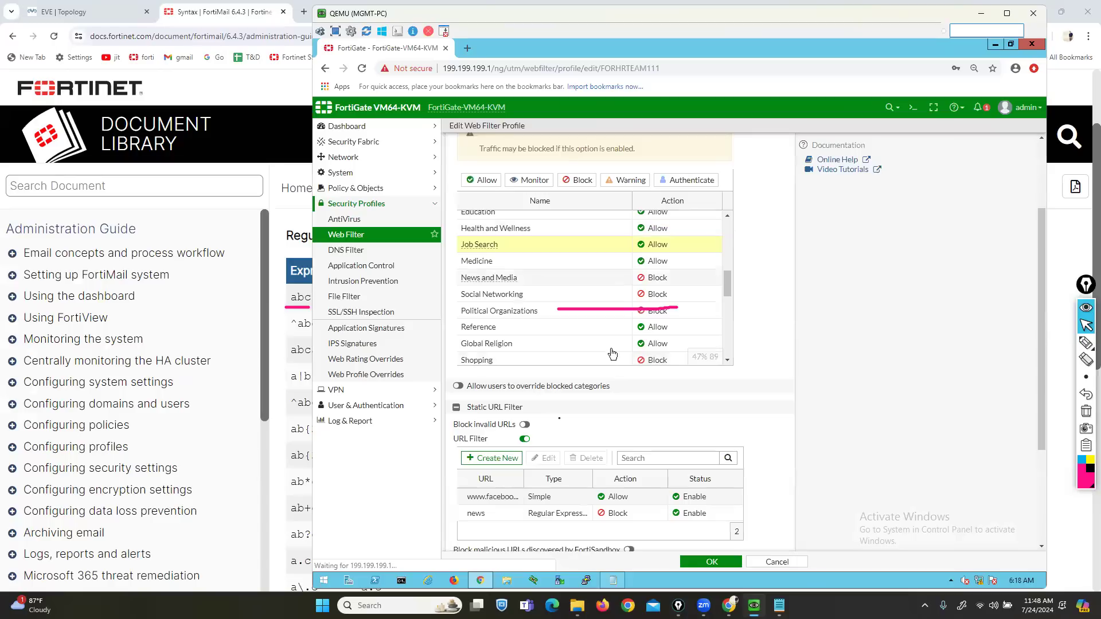
pyautogui.click(491, 458)
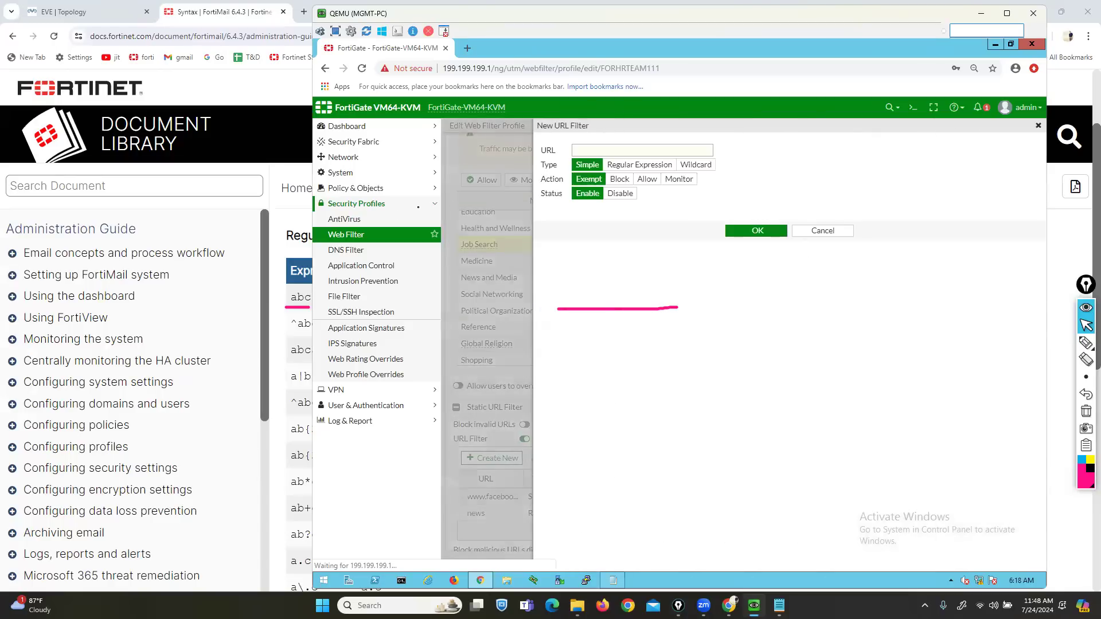
pyautogui.click(289, 223)
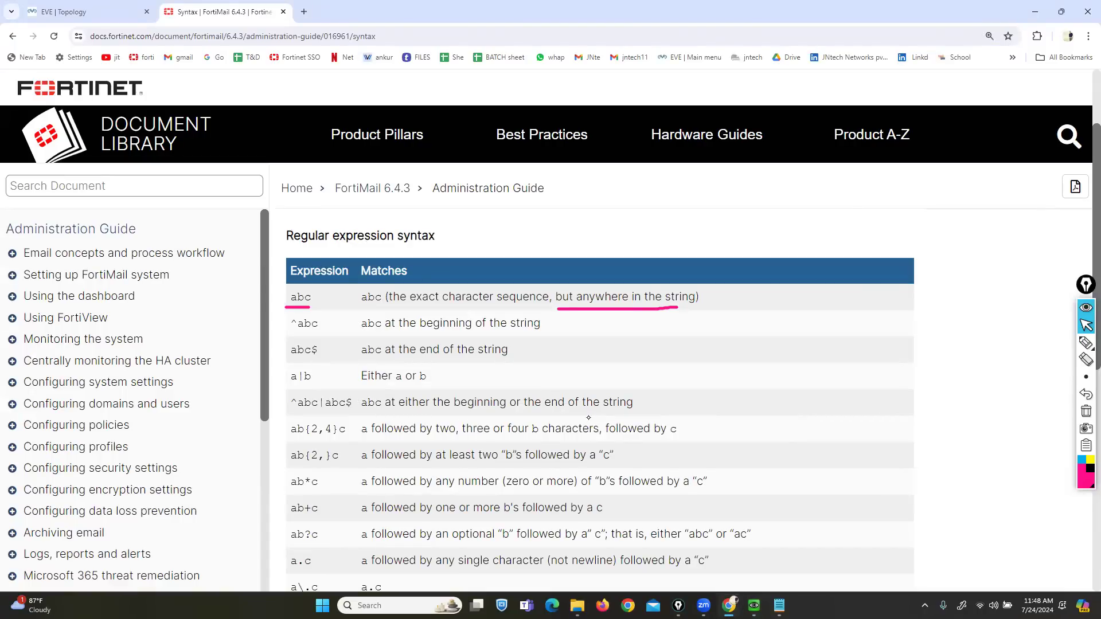
# - Underline the ^abc expression and its 'abc at the beginning of the string' description
pyautogui.click(1086, 411)
pyautogui.click(1086, 343)
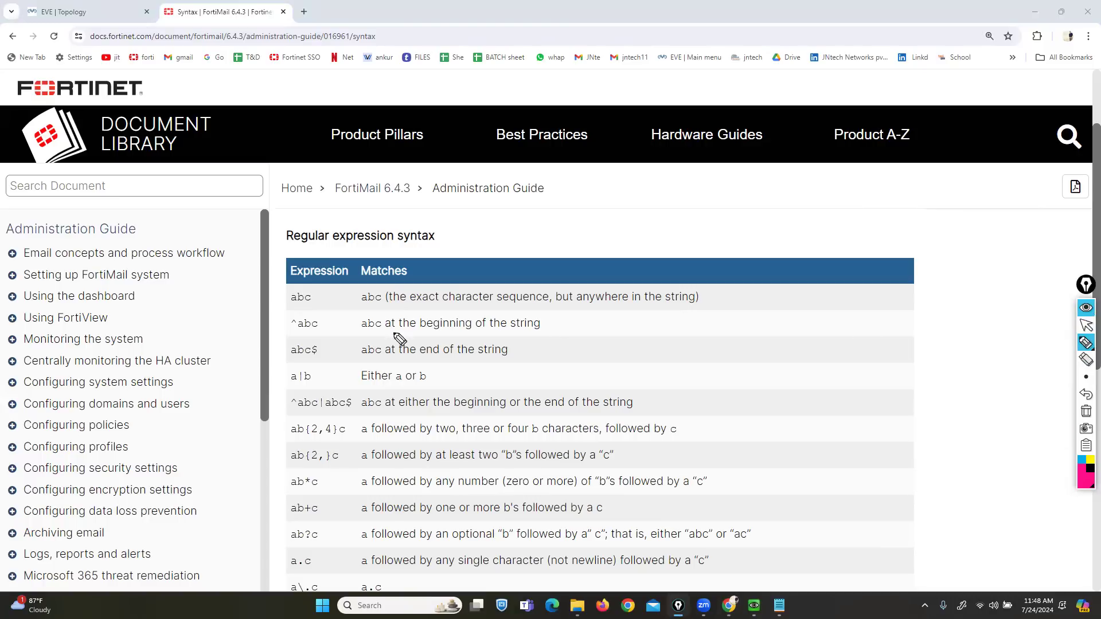
pyautogui.moveTo(286, 326); pyautogui.dragTo(294, 324)
pyautogui.moveTo(357, 336); pyautogui.dragTo(528, 336)
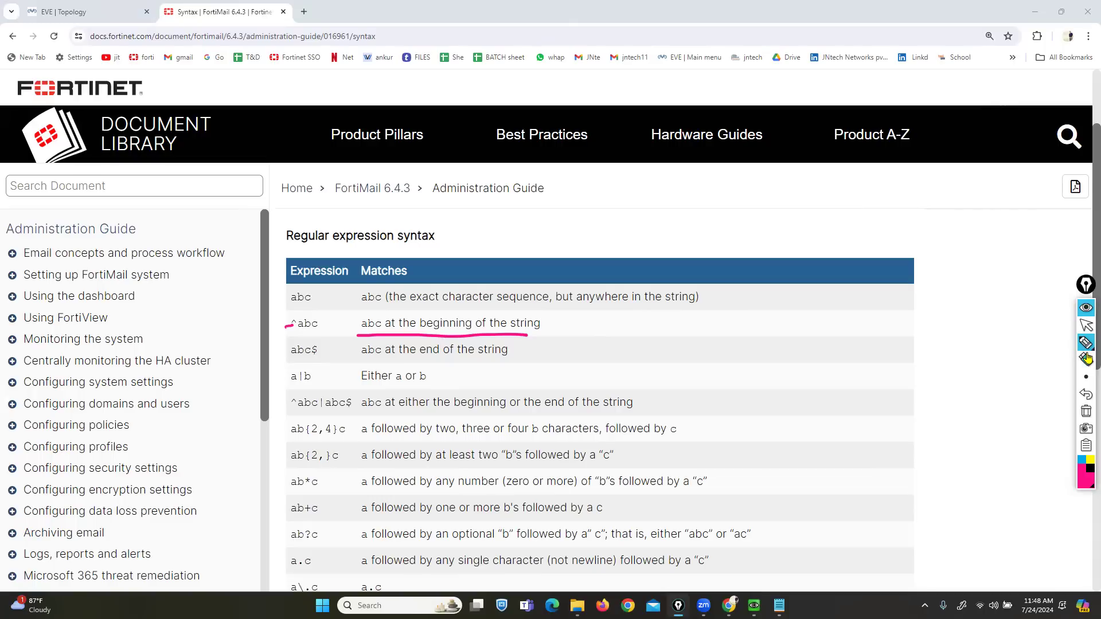
pyautogui.click(1087, 326)
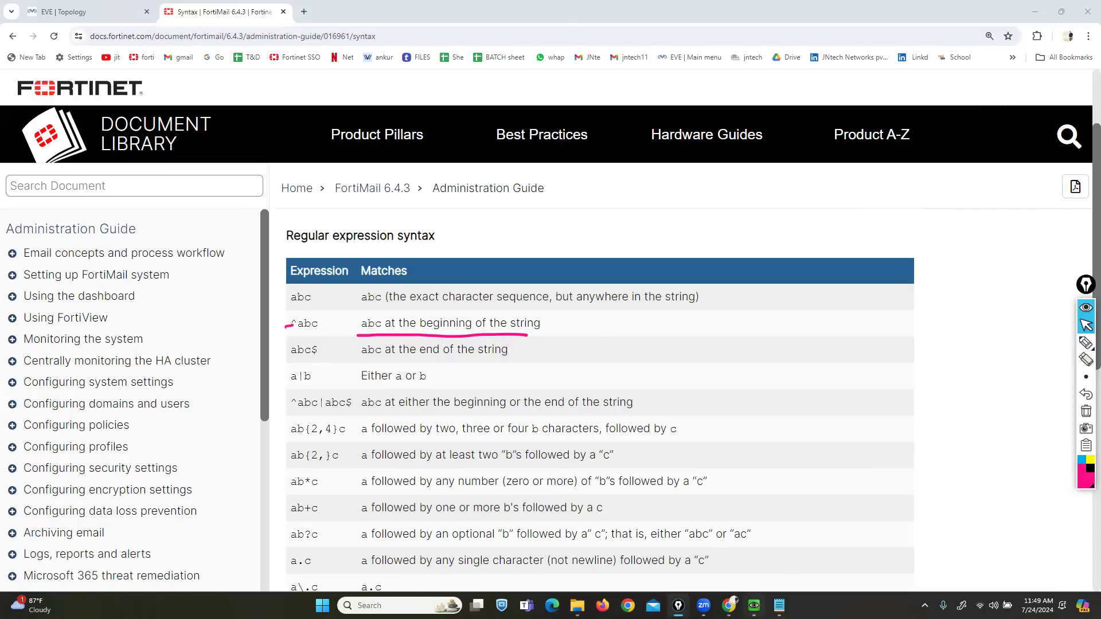
pyautogui.click(754, 605)
# - Enter ^news as a Regular Expression pattern in the new URL filter entry
pyautogui.click(606, 149)
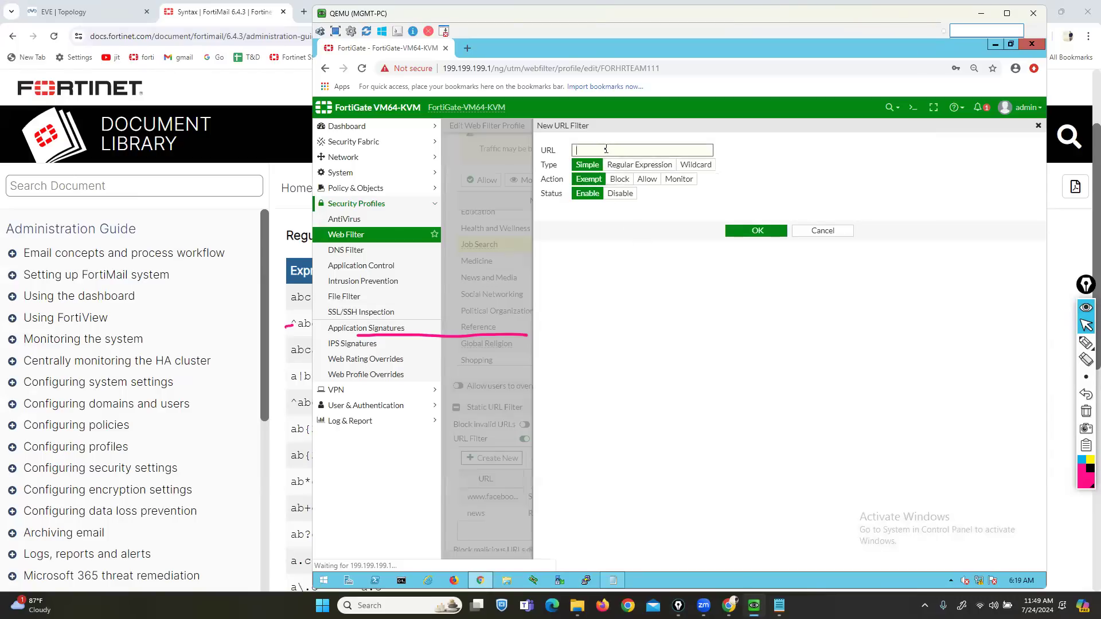
pyautogui.write('news')
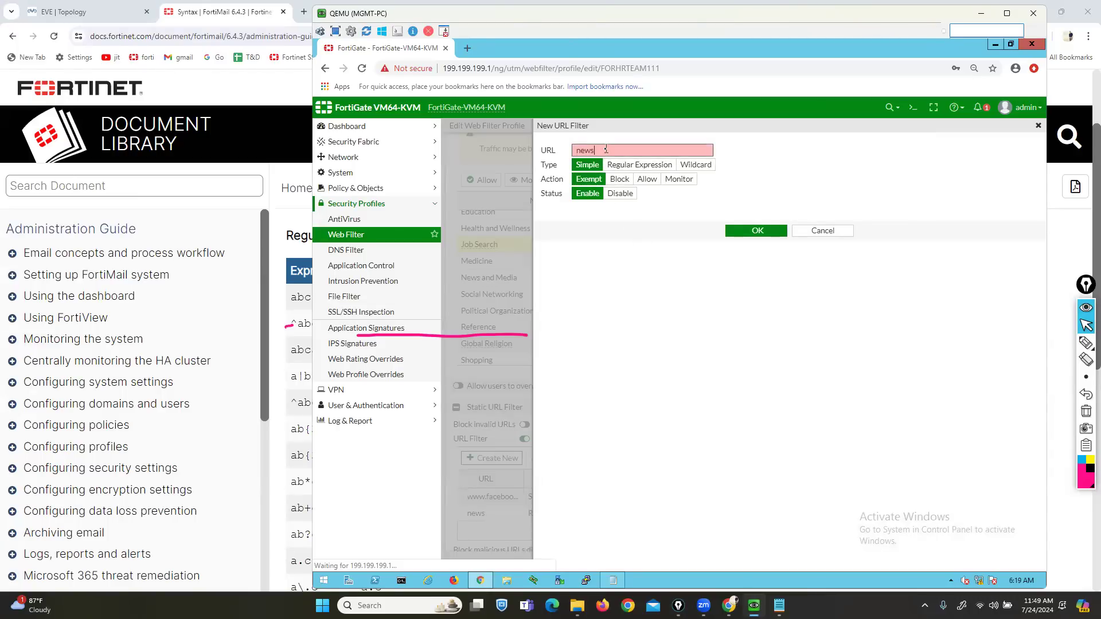
pyautogui.click(640, 165)
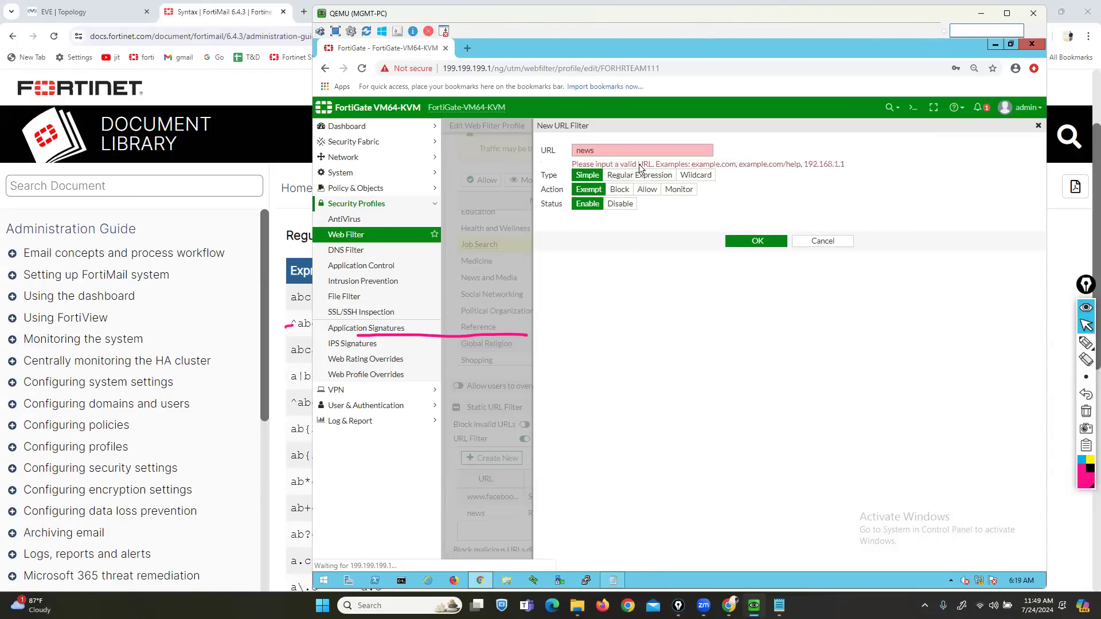
pyautogui.click(639, 174)
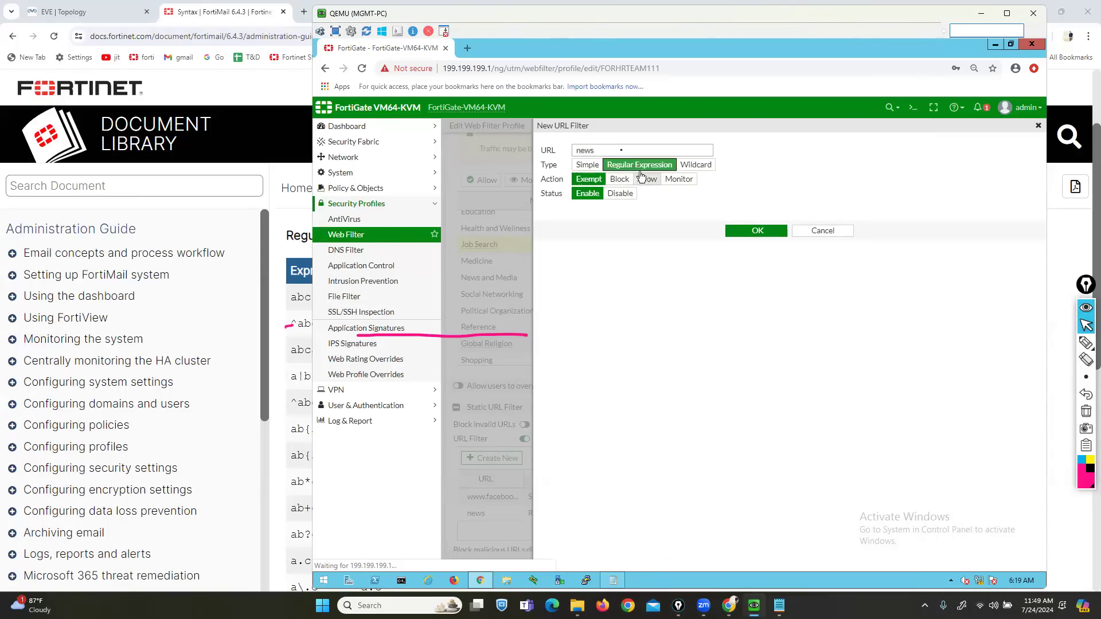
pyautogui.click(601, 150)
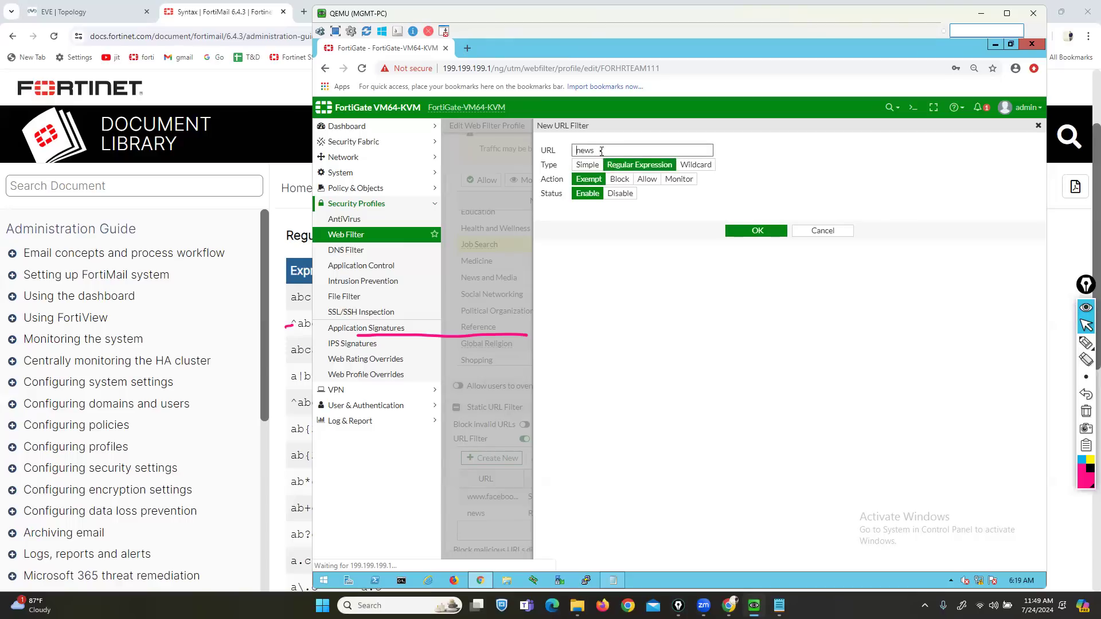
pyautogui.press('Home')
pyautogui.write('^')
pyautogui.click(296, 229)
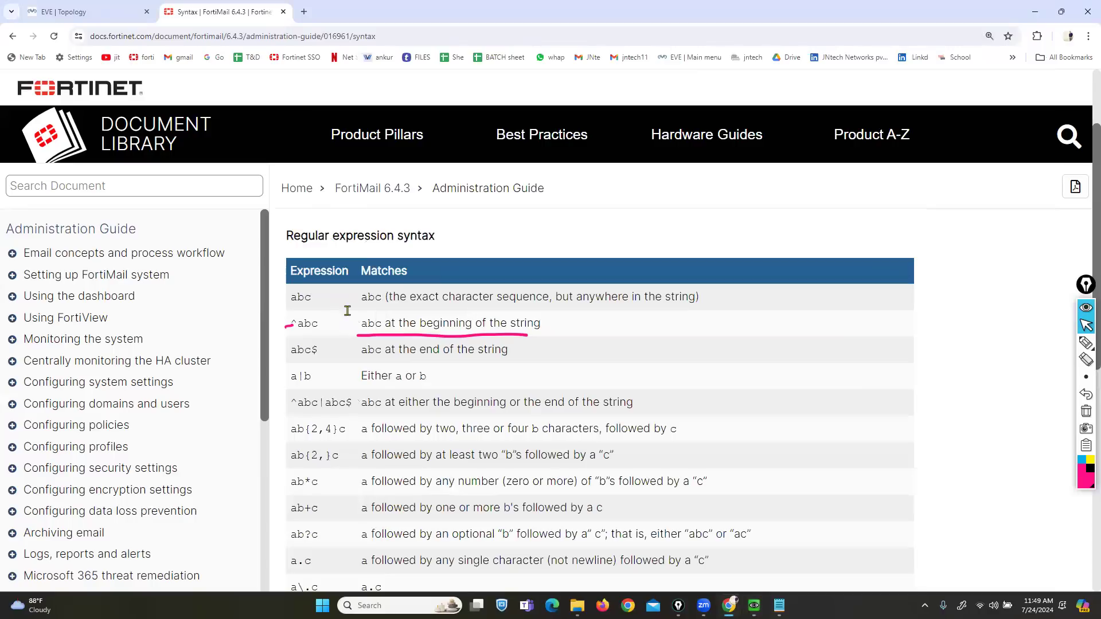
# - Highlight the ^abc, abc$ and a|b rows and their meanings in the regex syntax table
pyautogui.moveTo(400, 325); pyautogui.dragTo(555, 327)
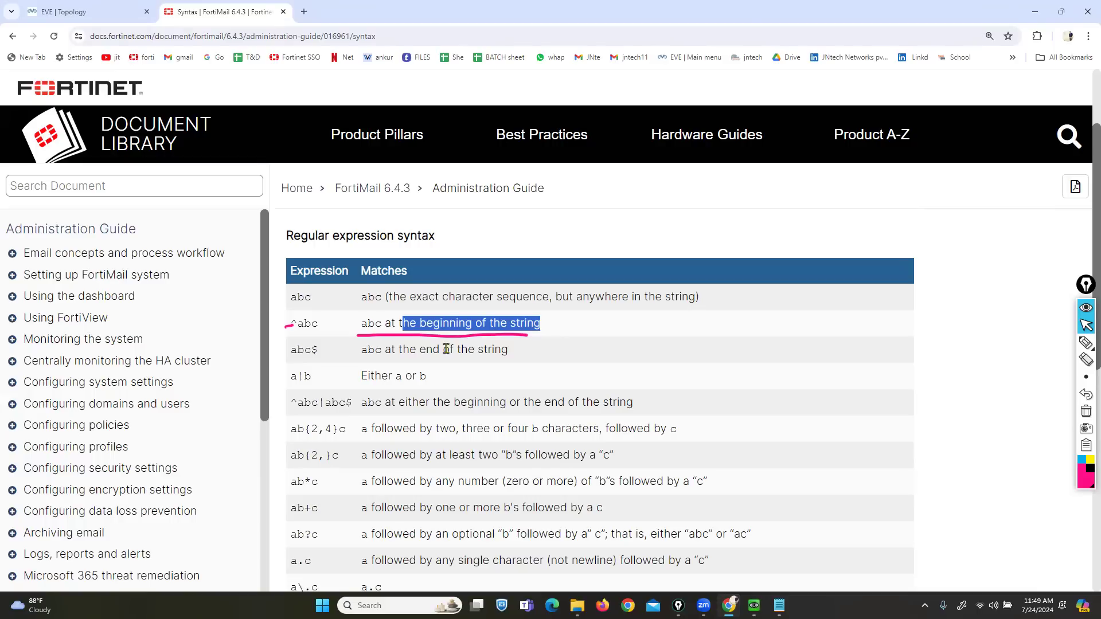
pyautogui.moveTo(291, 351); pyautogui.dragTo(324, 352)
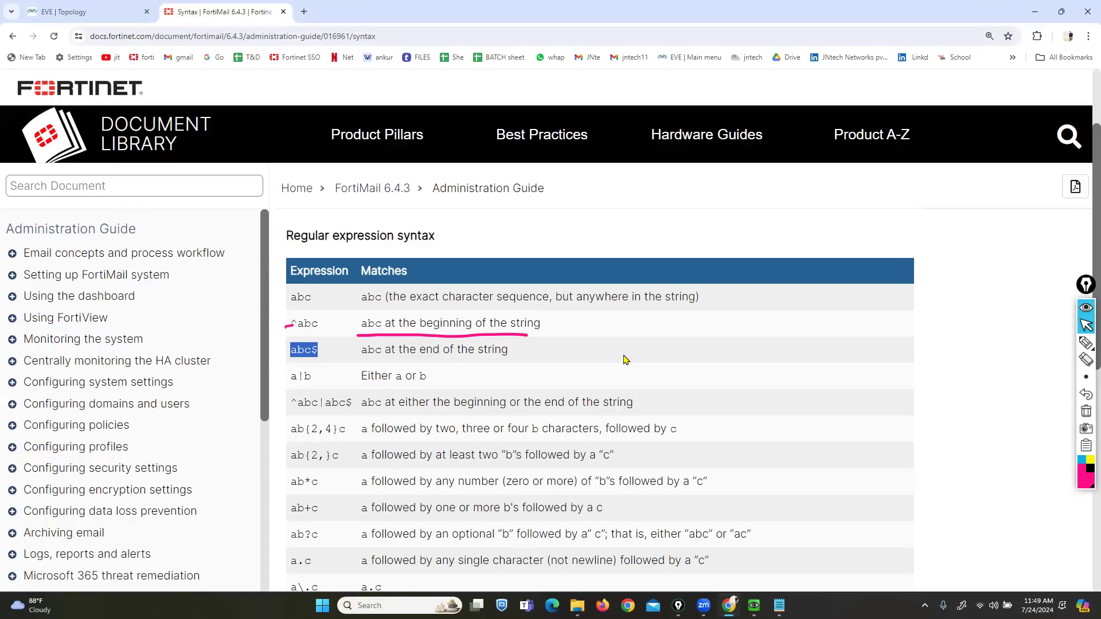
pyautogui.click(292, 374)
pyautogui.moveTo(292, 375); pyautogui.dragTo(313, 380)
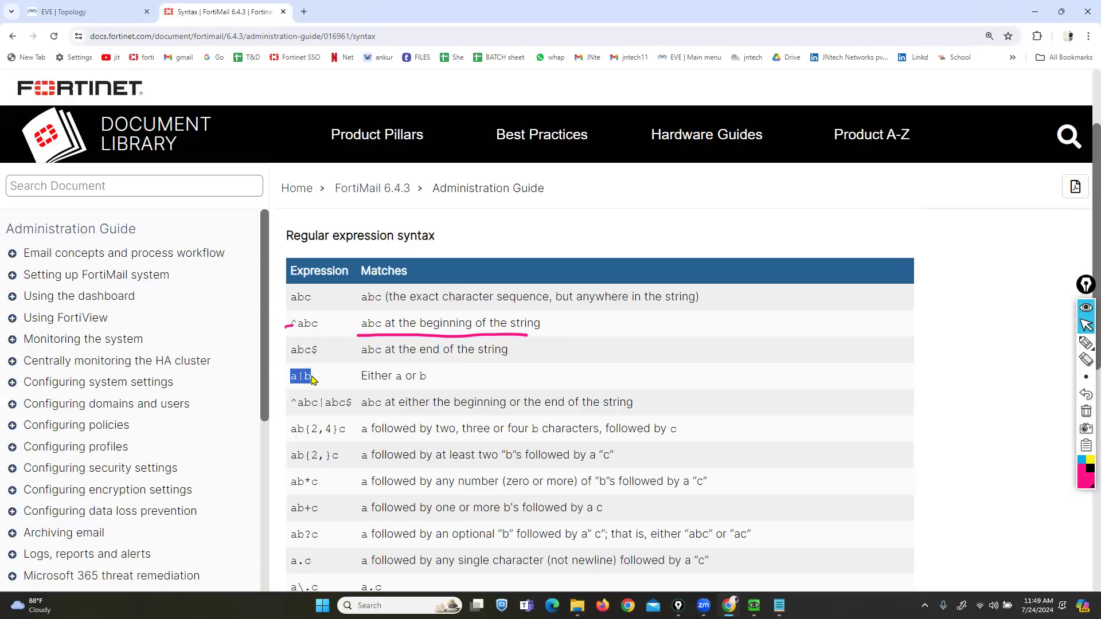
pyautogui.moveTo(366, 379); pyautogui.dragTo(461, 387)
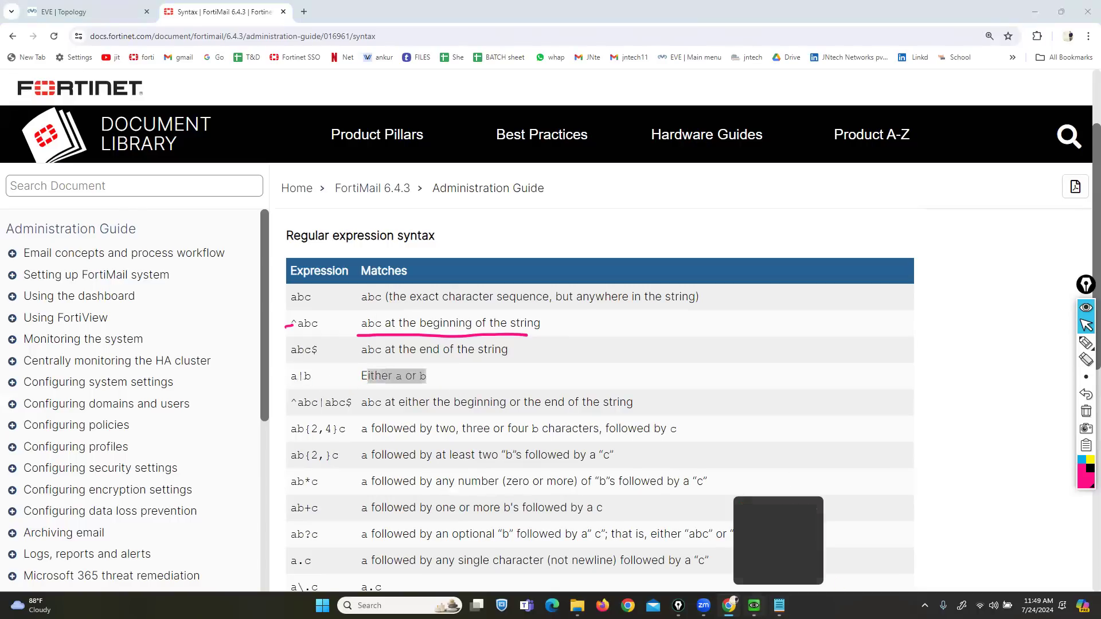
pyautogui.click(754, 605)
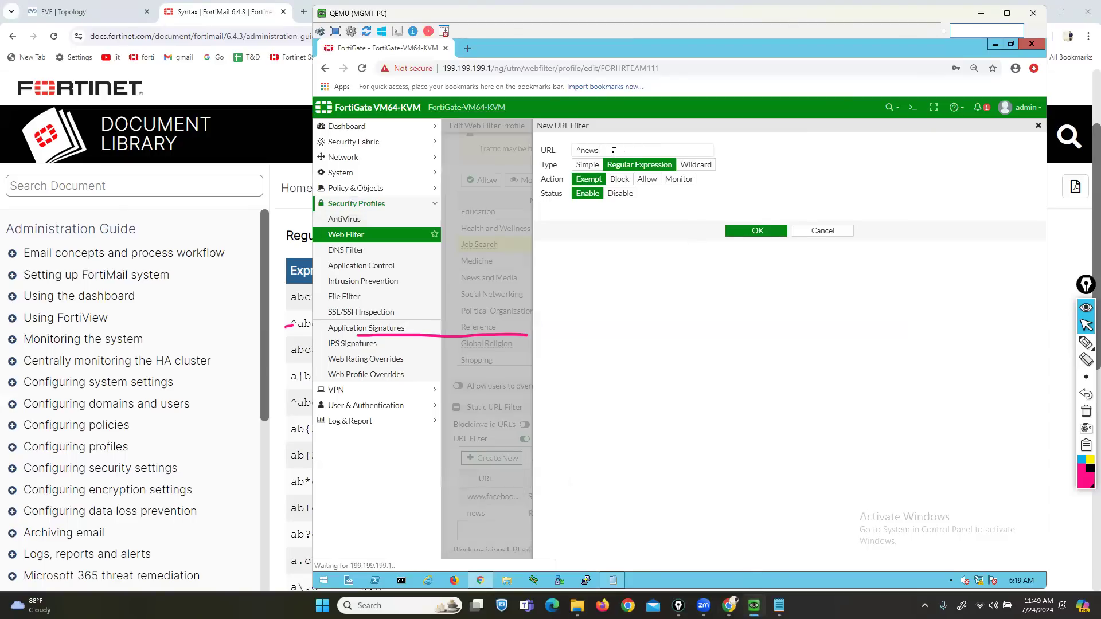
# - Replace the URL pattern with news|media as a Regular Expression filter set to Block, and save it
pyautogui.press('BackSpace')
pyautogui.press('BackSpace')
pyautogui.press('BackSpace')
pyautogui.press('BackSpace')
pyautogui.write('news|m')
pyautogui.write('dia')
pyautogui.click(619, 178)
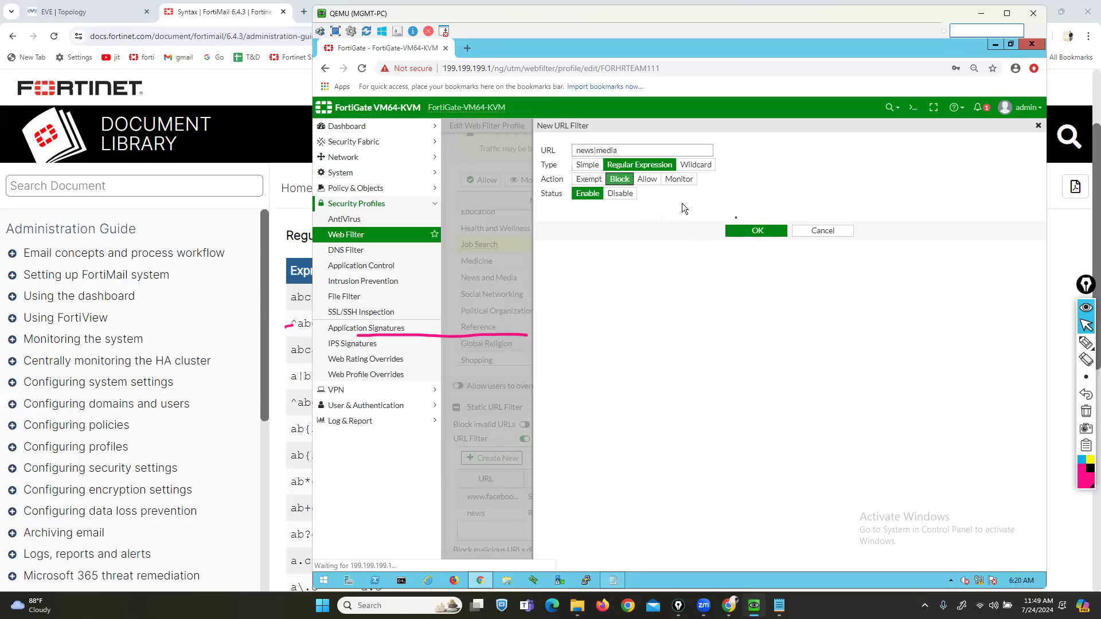
pyautogui.click(745, 233)
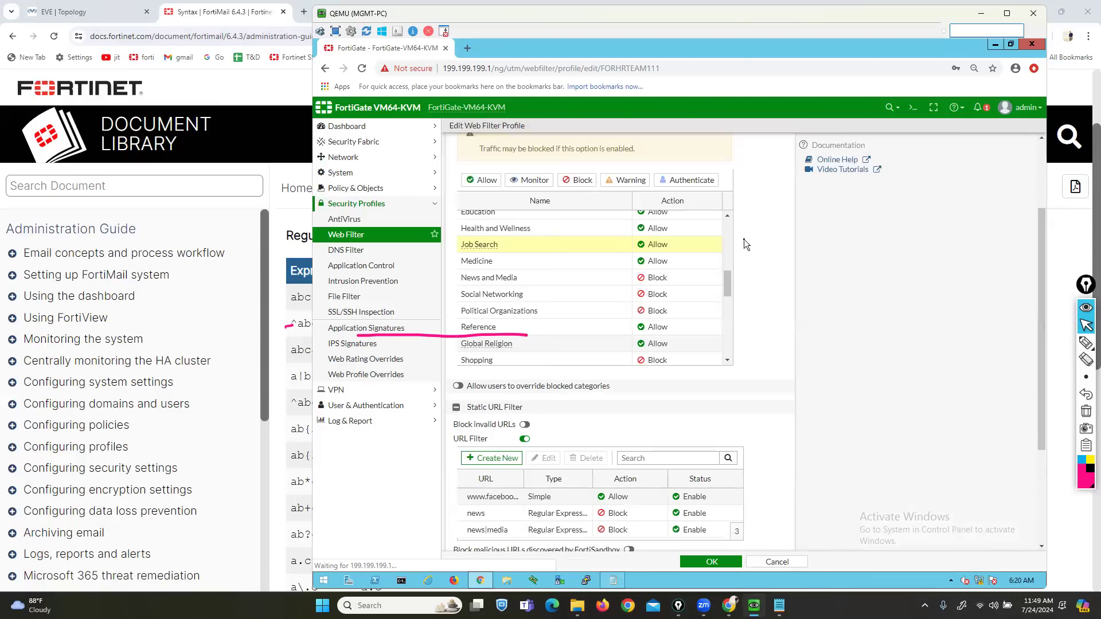
pyautogui.click(290, 217)
# - Scroll through the regex syntax table, erase the annotations, and return to the EVE lab topology
pyautogui.scroll(-5, 692, 528)
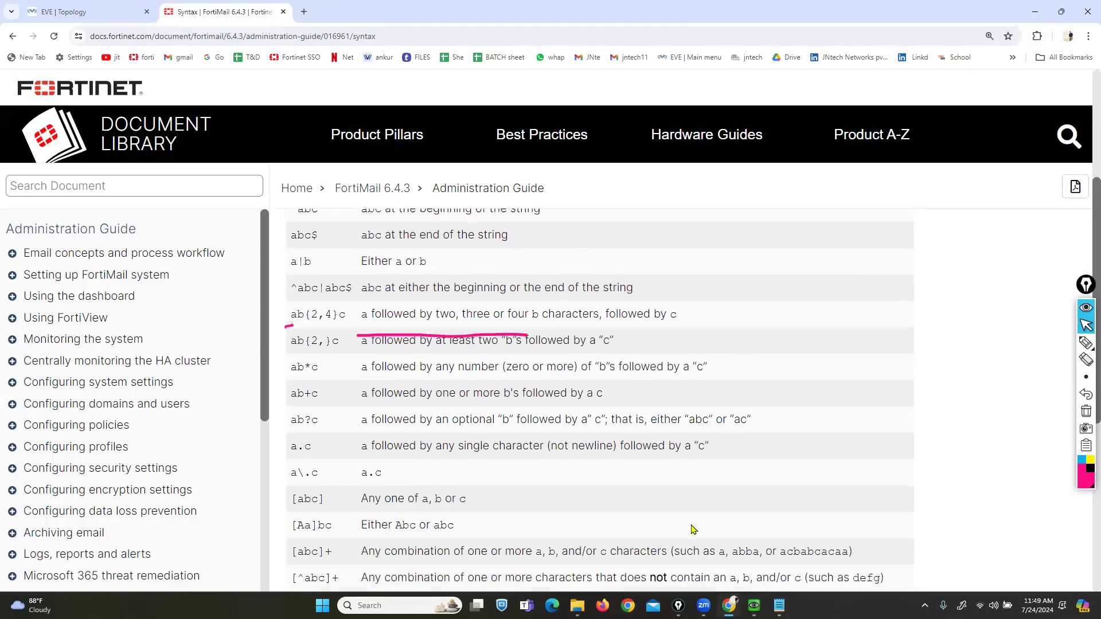
pyautogui.scroll(-3, 692, 529)
pyautogui.scroll(8, 694, 524)
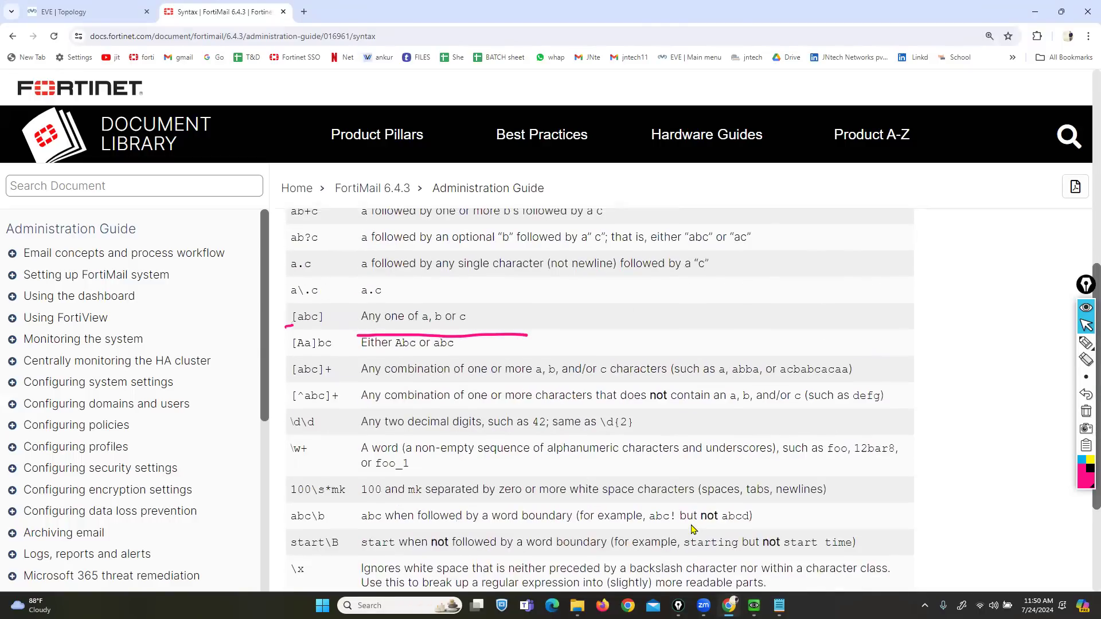
pyautogui.scroll(2, 640, 336)
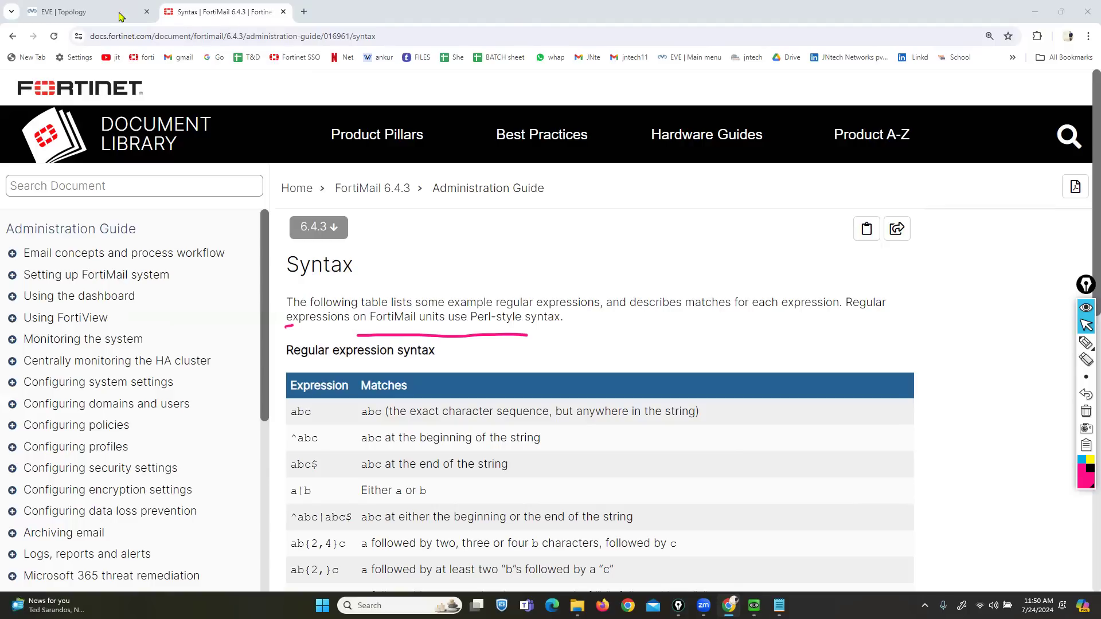
pyautogui.scroll(-3, 651, 406)
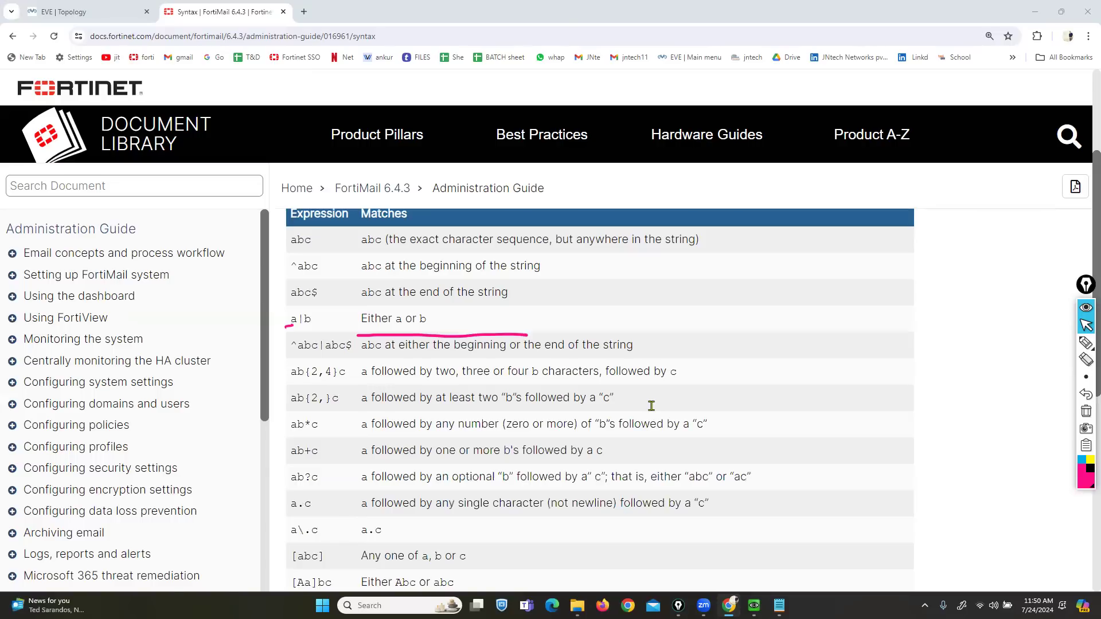
pyautogui.click(1086, 411)
pyautogui.scroll(-2, 634, 390)
pyautogui.scroll(-4, 634, 390)
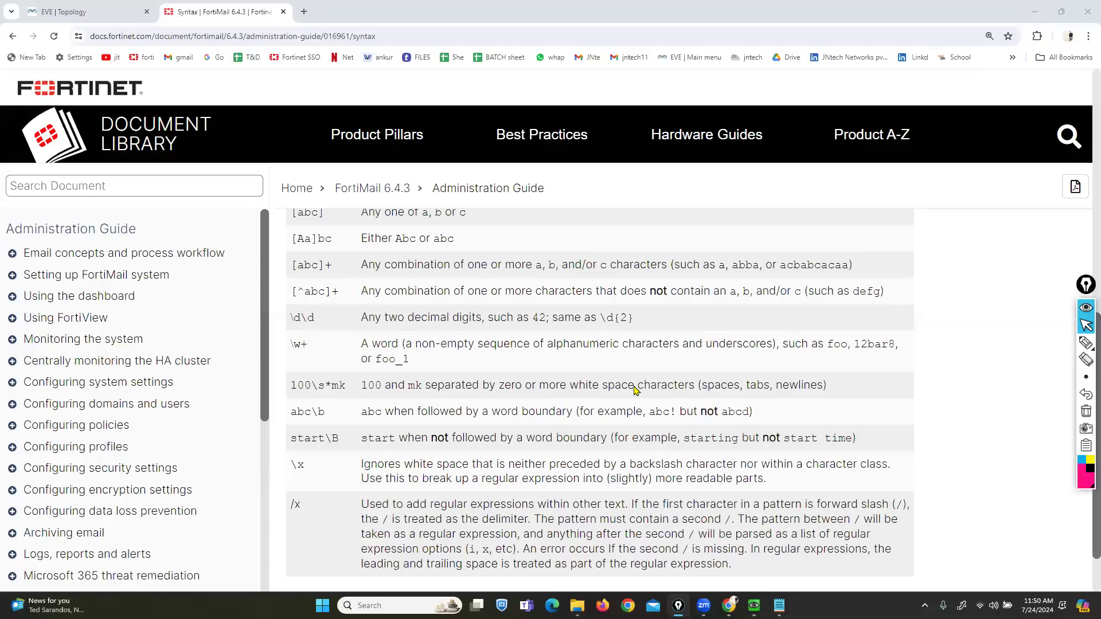
pyautogui.scroll(10, 635, 390)
pyautogui.click(64, 12)
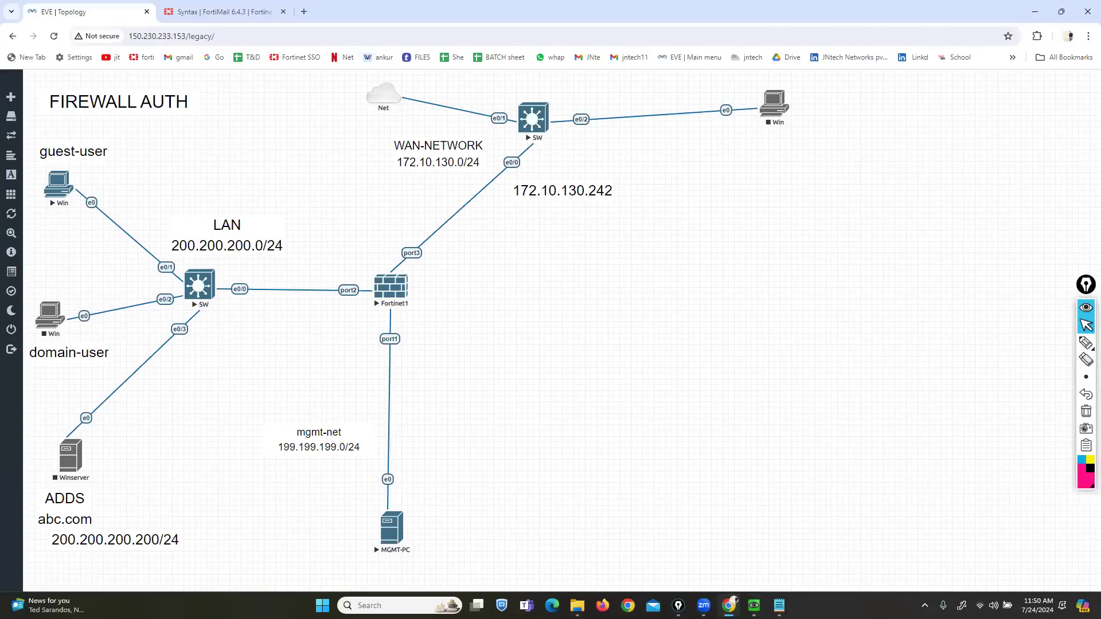
# - In the FortiGate session, start a new URL filter, try the Wildcard and Regular Expression types, then cancel it
pyautogui.moveTo(754, 606)
pyautogui.click(753, 542)
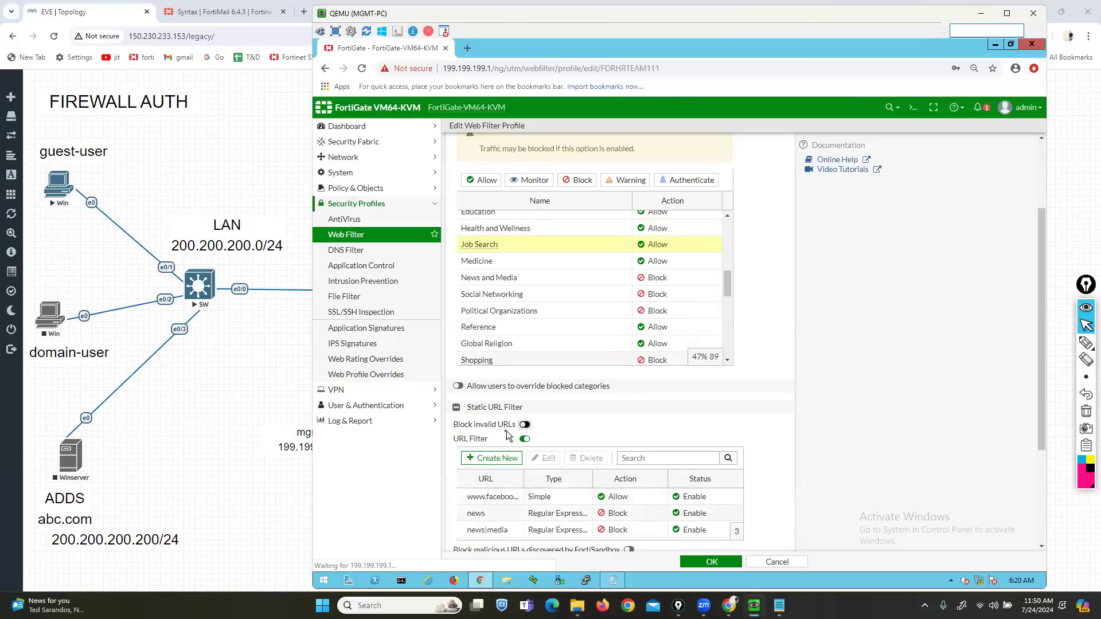
pyautogui.click(491, 457)
pyautogui.click(695, 165)
pyautogui.click(665, 164)
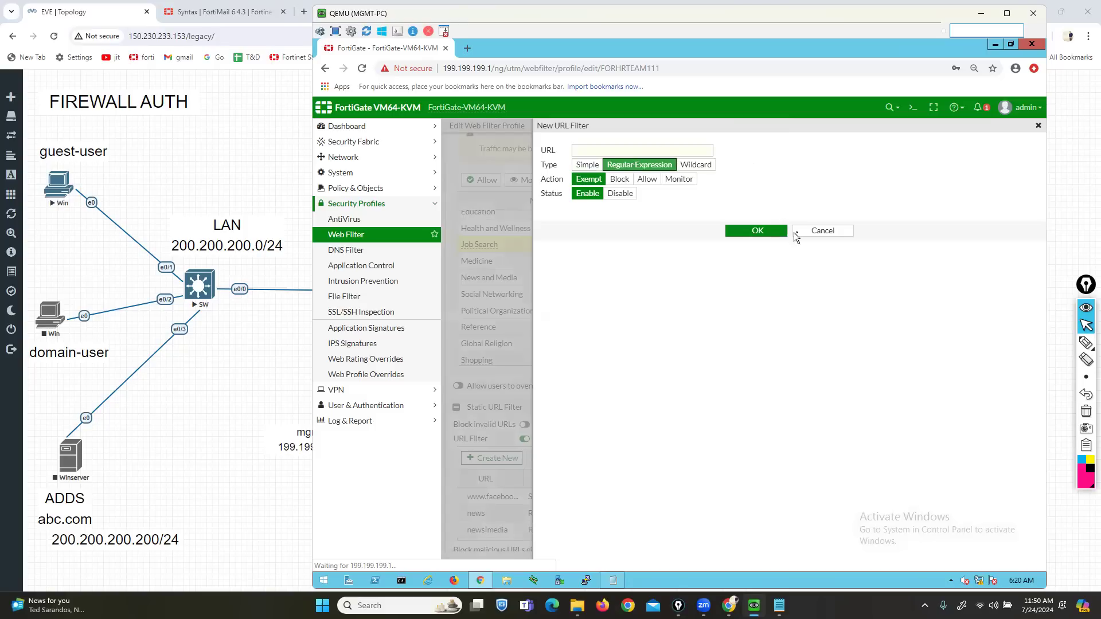
pyautogui.click(797, 231)
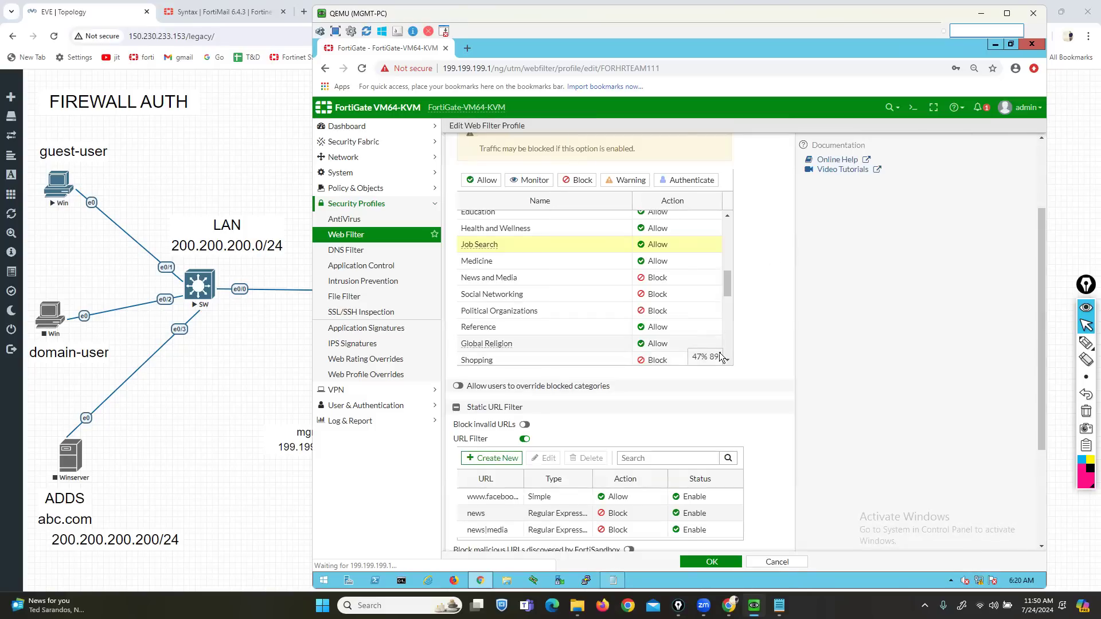
# - Switch on Block invalid URLs in the FORHRTEAM111 web filter profile
pyautogui.scroll(-1, 676, 446)
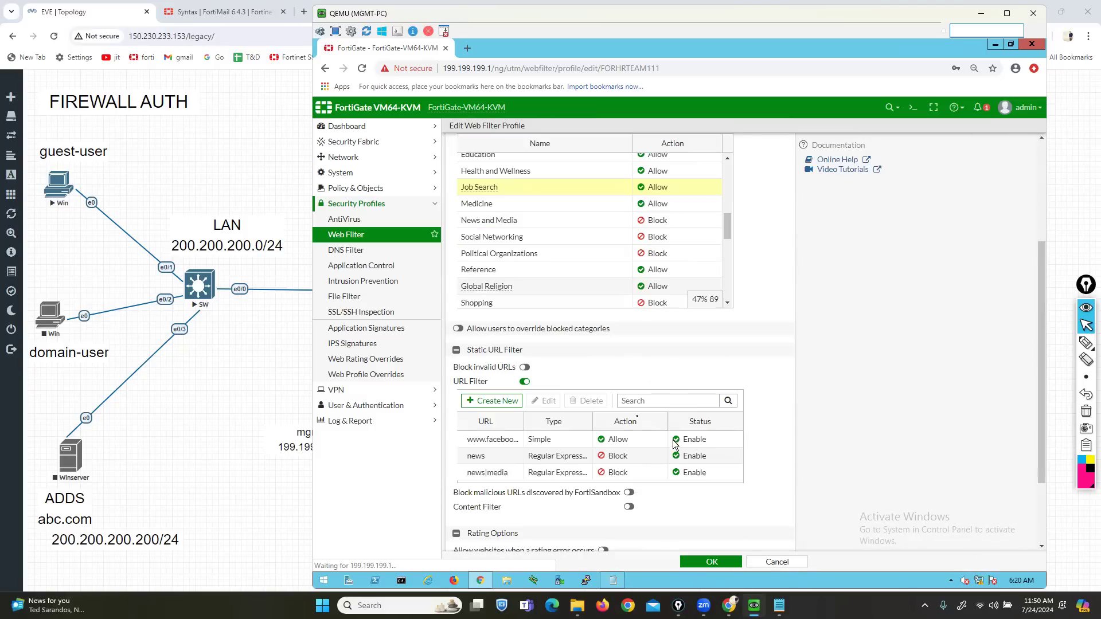
pyautogui.moveTo(454, 367); pyautogui.dragTo(512, 371)
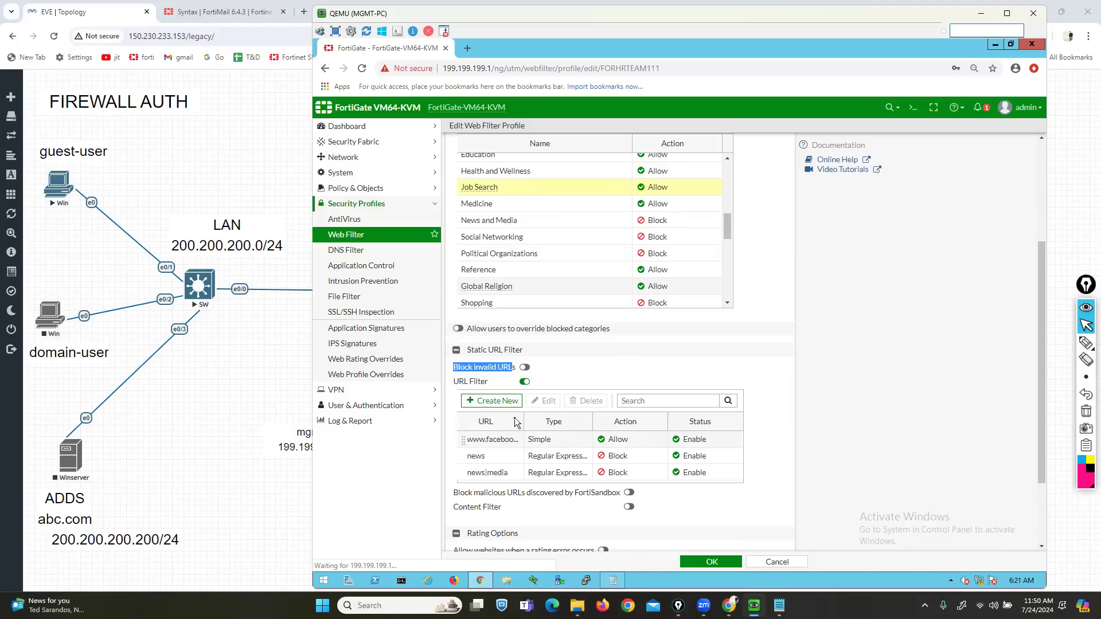
pyautogui.click(524, 367)
pyautogui.moveTo(620, 493); pyautogui.dragTo(455, 496)
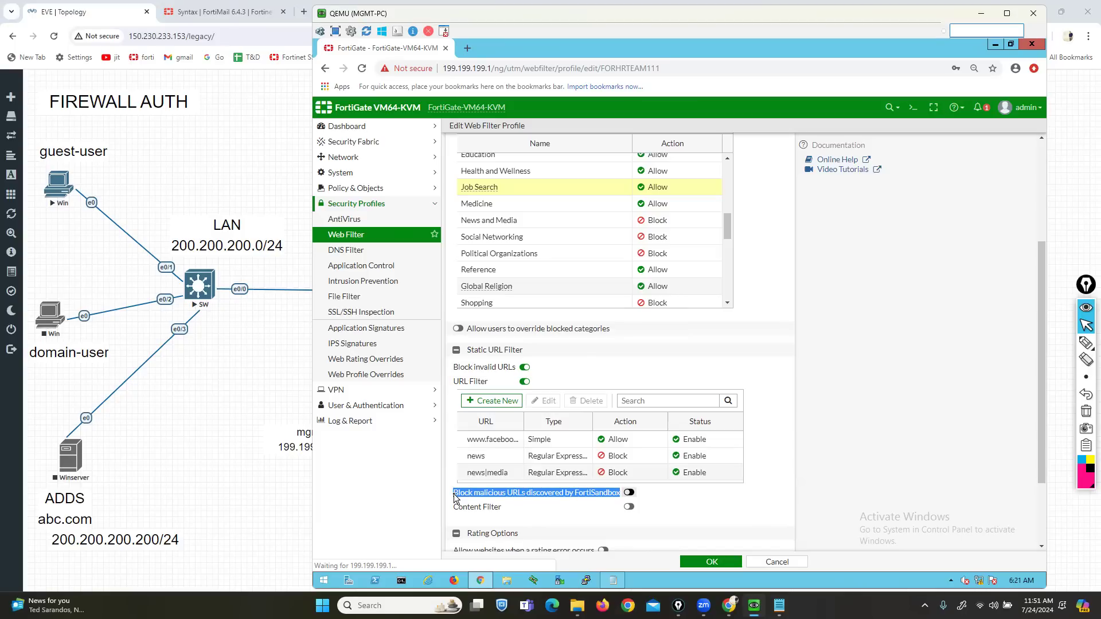
# - Turn on 'Block malicious URLs discovered by FortiSandbox' and the Content Filter toggle
pyautogui.click(1086, 343)
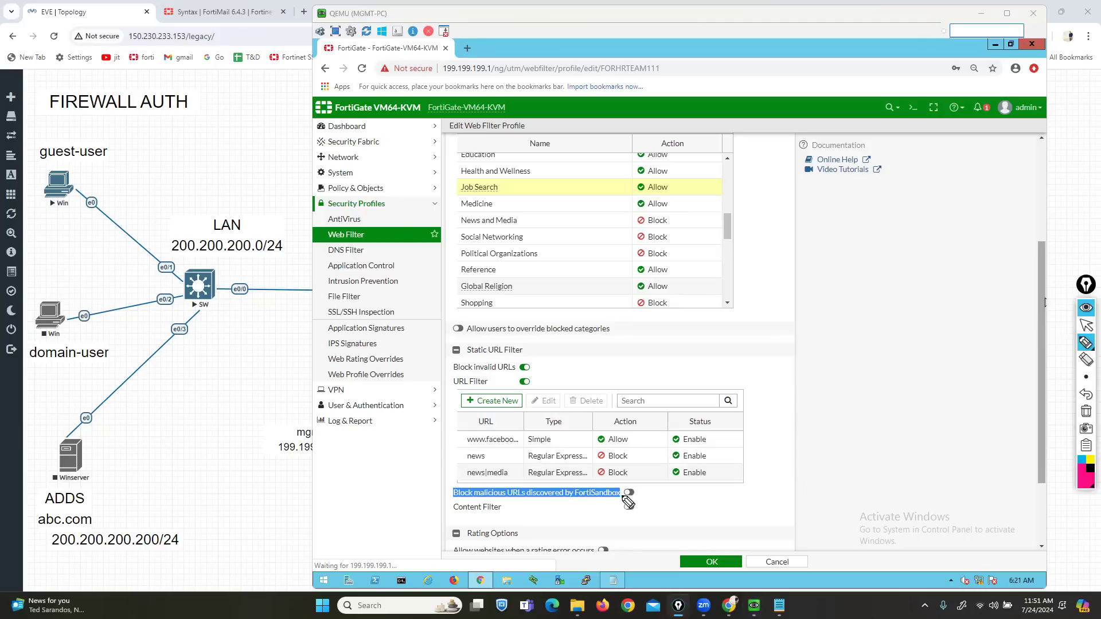
pyautogui.moveTo(614, 485)
pyautogui.mouseDown()
pyautogui.moveTo(625, 486)
pyautogui.moveTo(623, 503)
pyautogui.moveTo(578, 502)
pyautogui.mouseUp()
pyautogui.click(1086, 411)
pyautogui.click(1085, 325)
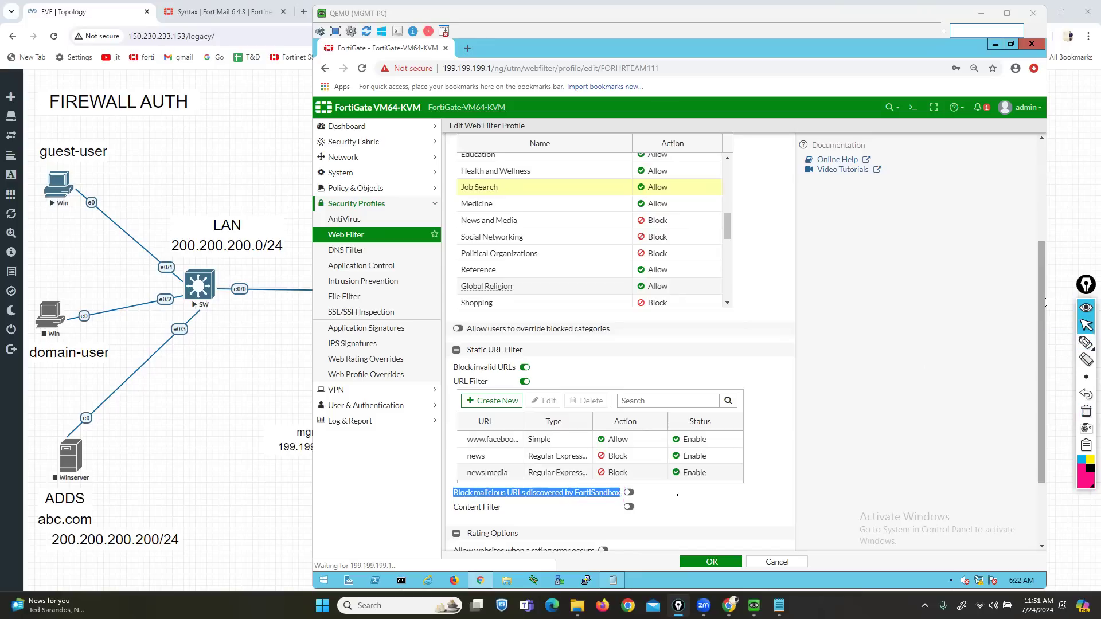
pyautogui.click(628, 493)
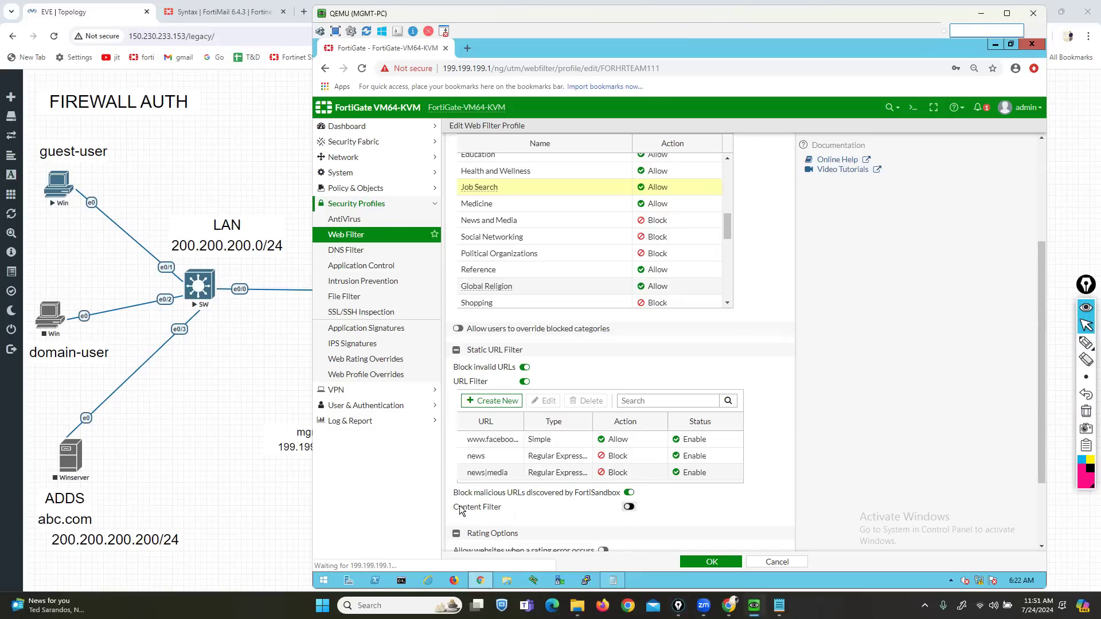
pyautogui.moveTo(454, 513); pyautogui.dragTo(497, 513)
pyautogui.click(629, 508)
# - Add a Wildcard content filter entry with pattern 'kill', language Japanese and action Block
pyautogui.scroll(-1, 615, 516)
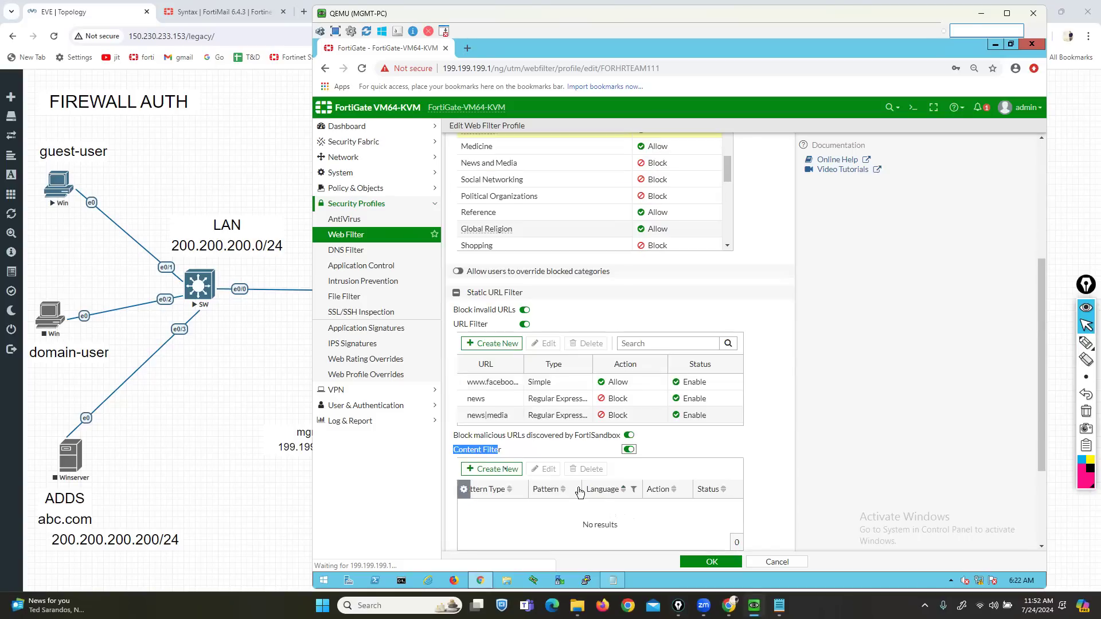
pyautogui.click(482, 473)
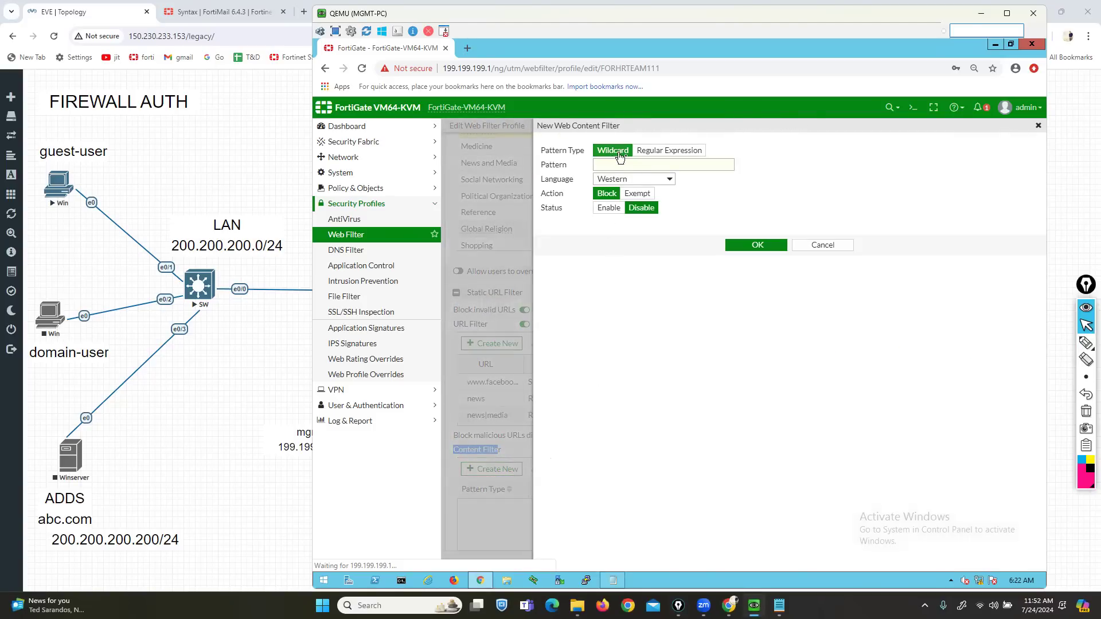
pyautogui.click(634, 162)
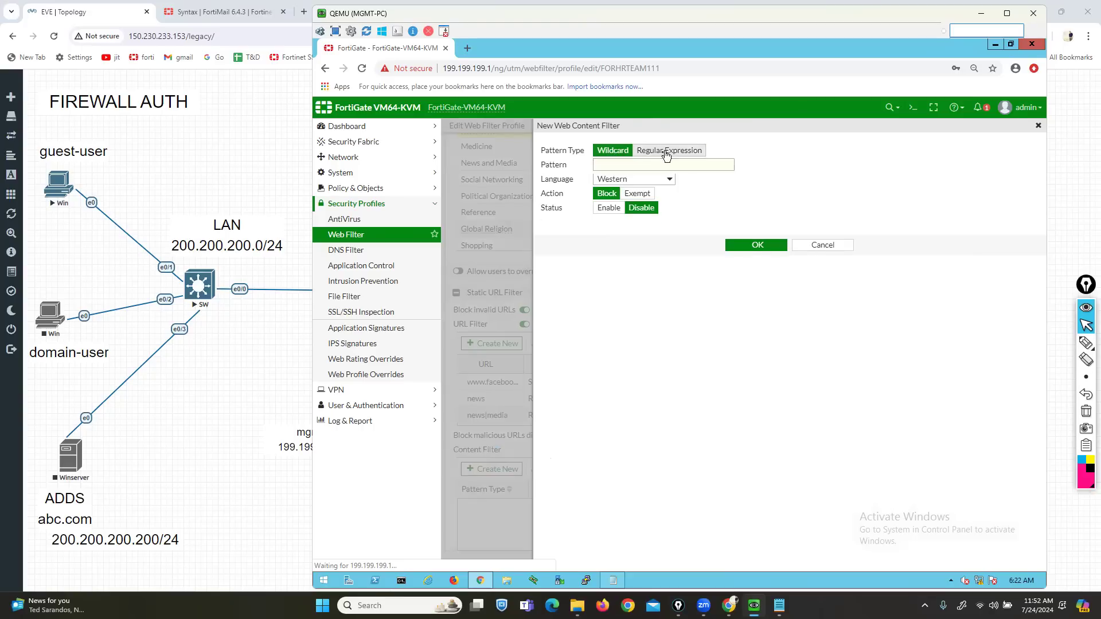
pyautogui.click(665, 151)
pyautogui.click(612, 152)
pyautogui.click(620, 166)
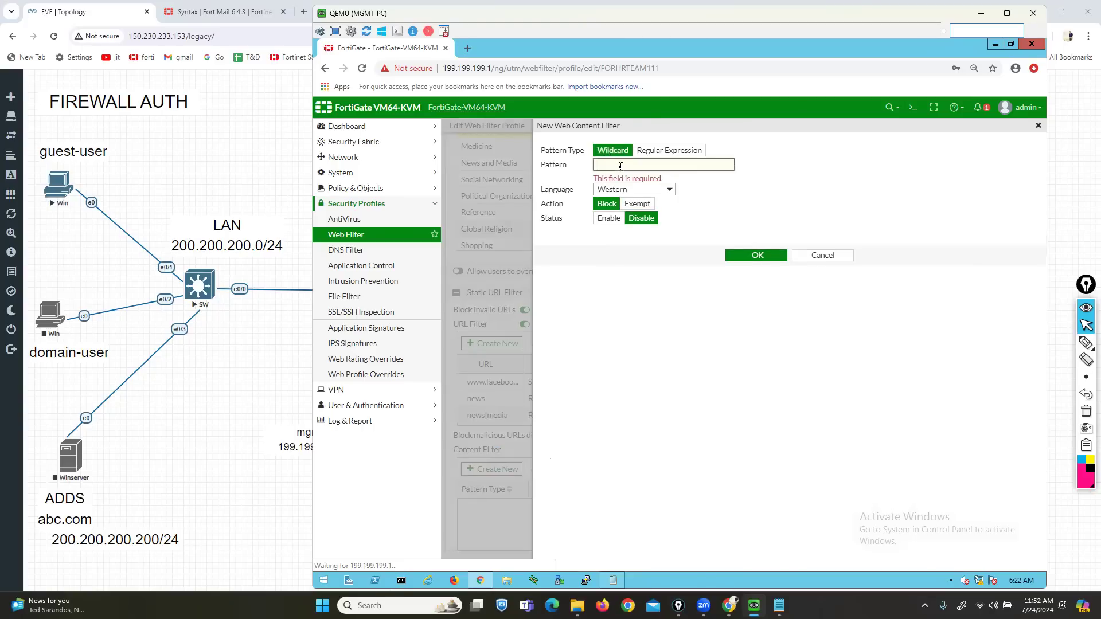
pyautogui.write('kill')
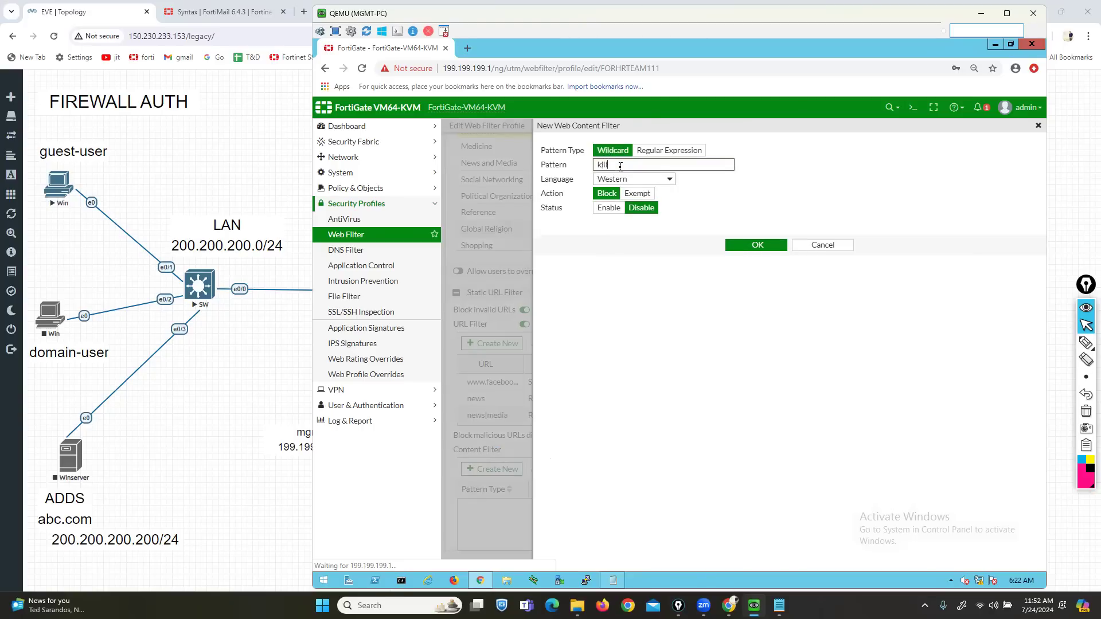
pyautogui.click(642, 178)
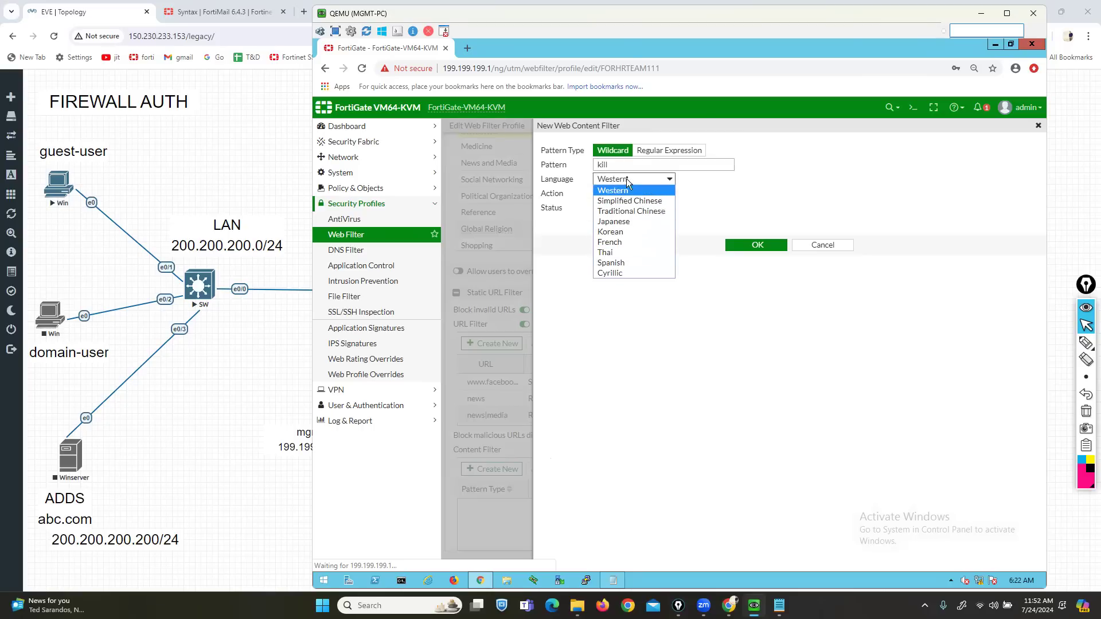
pyautogui.click(618, 221)
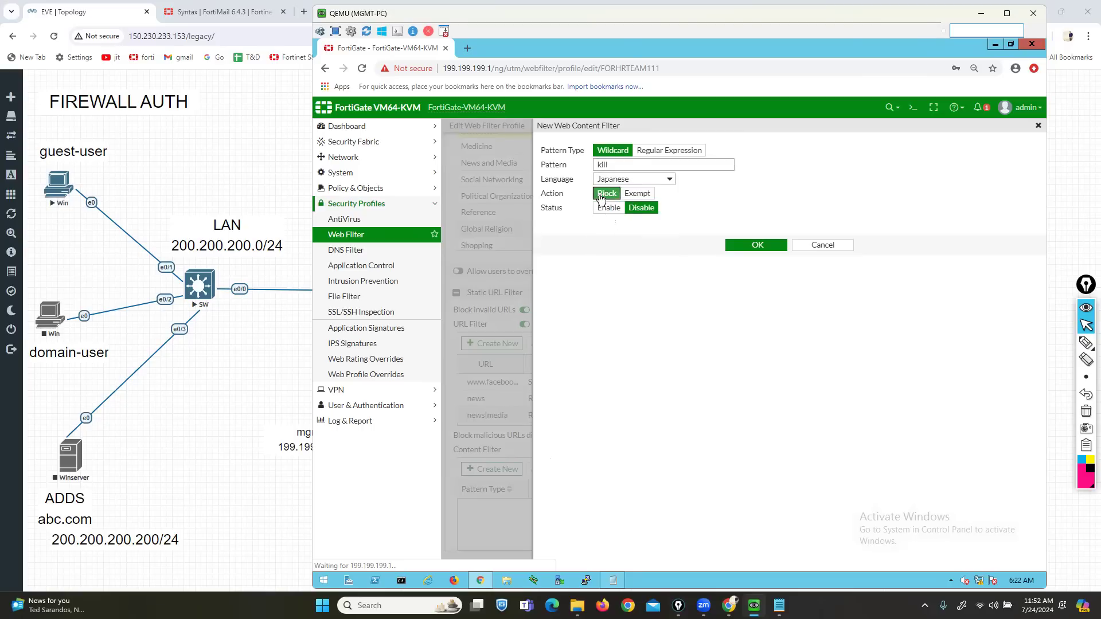
pyautogui.click(736, 246)
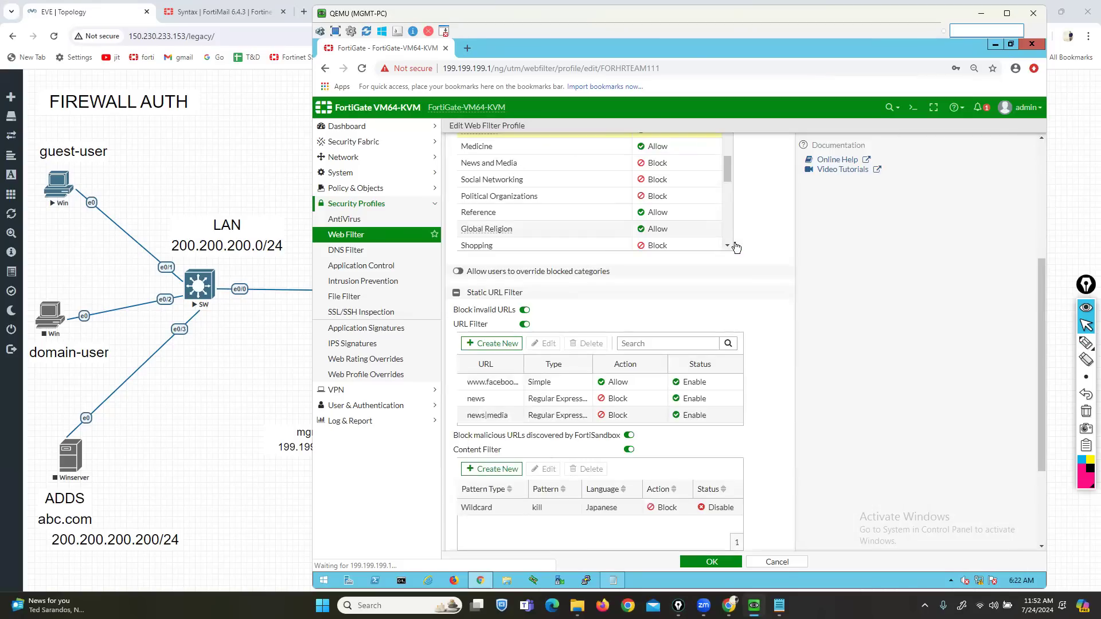
pyautogui.scroll(5, 731, 241)
pyautogui.scroll(4, 783, 284)
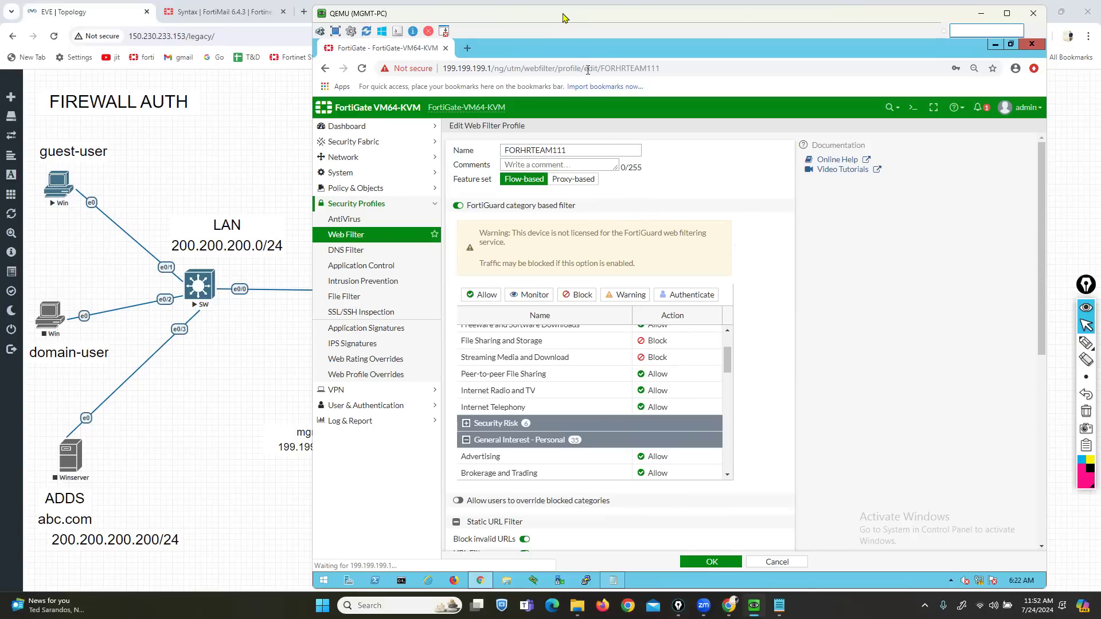
# - Save the FORHRTEAM111 web filter profile and go to Security Profiles > AntiVirus
pyautogui.hotkey('alt', 'Tab')
pyautogui.click(701, 558)
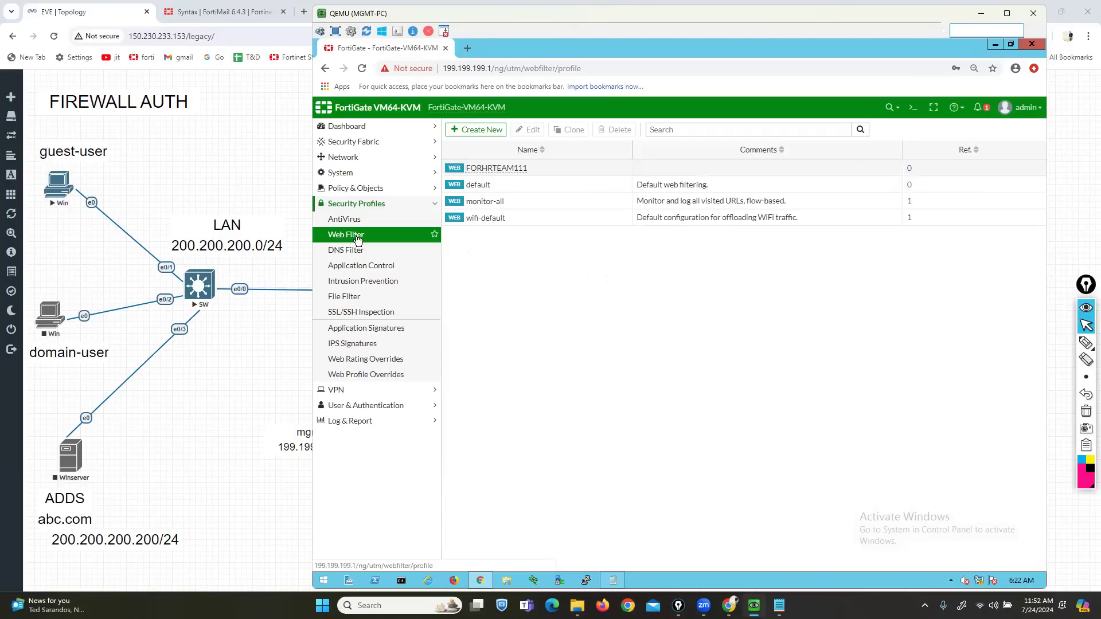
pyautogui.click(342, 218)
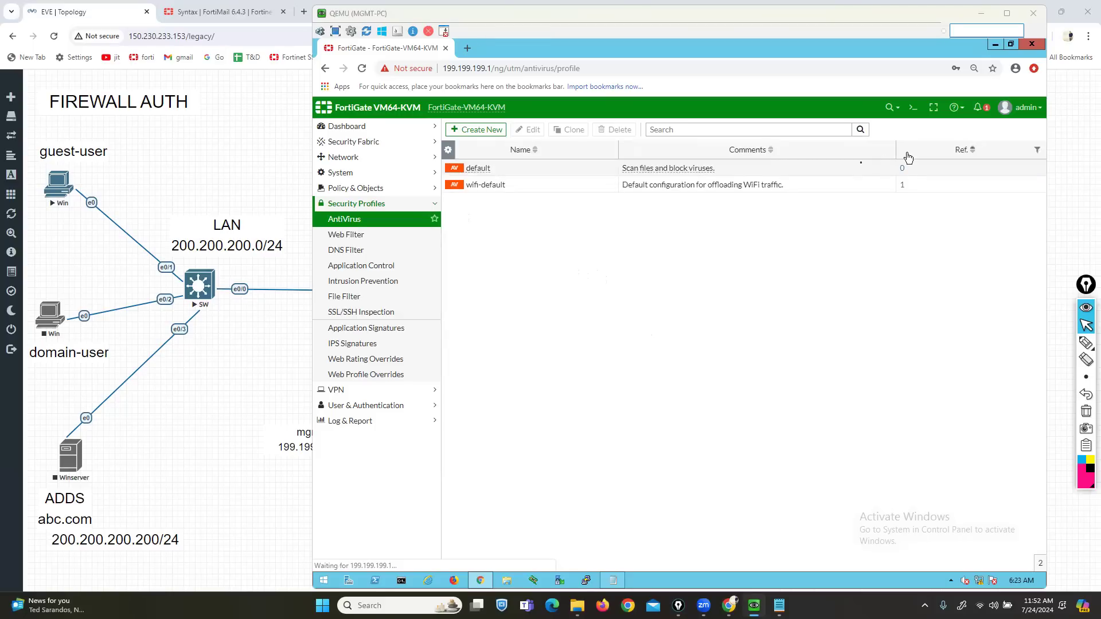
pyautogui.click(1085, 346)
pyautogui.moveTo(320, 293)
pyautogui.mouseDown()
pyautogui.moveTo(408, 285)
pyautogui.moveTo(366, 273)
pyautogui.moveTo(322, 291)
pyautogui.mouseUp()
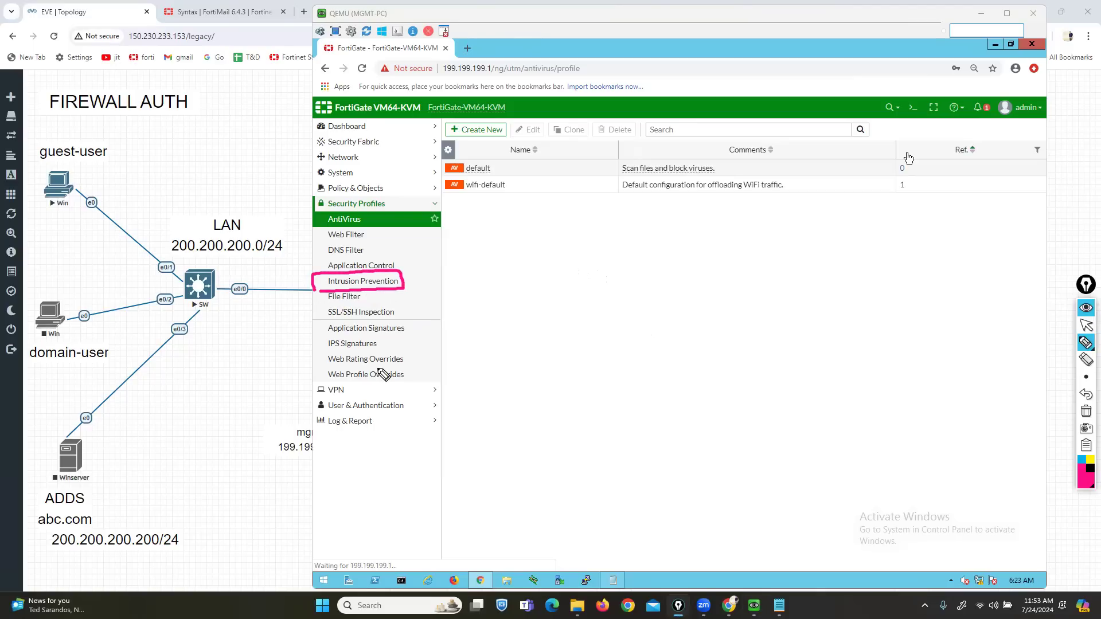
pyautogui.click(1086, 325)
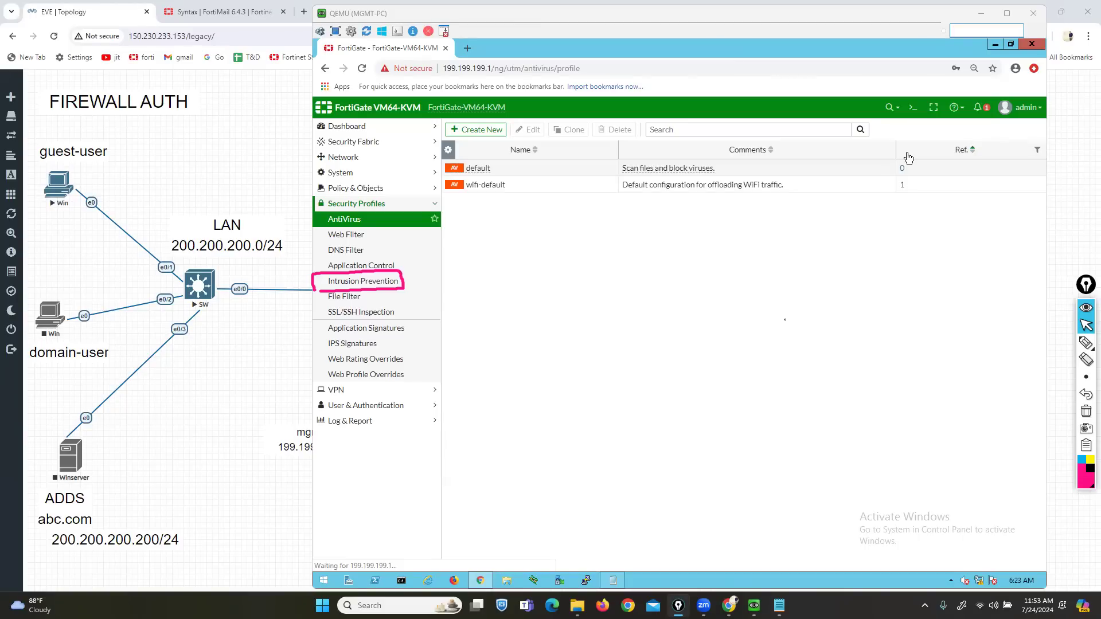
# - Mark the DNS Filter and Intrusion Prevention entries with an ENTFW note, then clear the marks
pyautogui.click(1085, 411)
pyautogui.click(1085, 343)
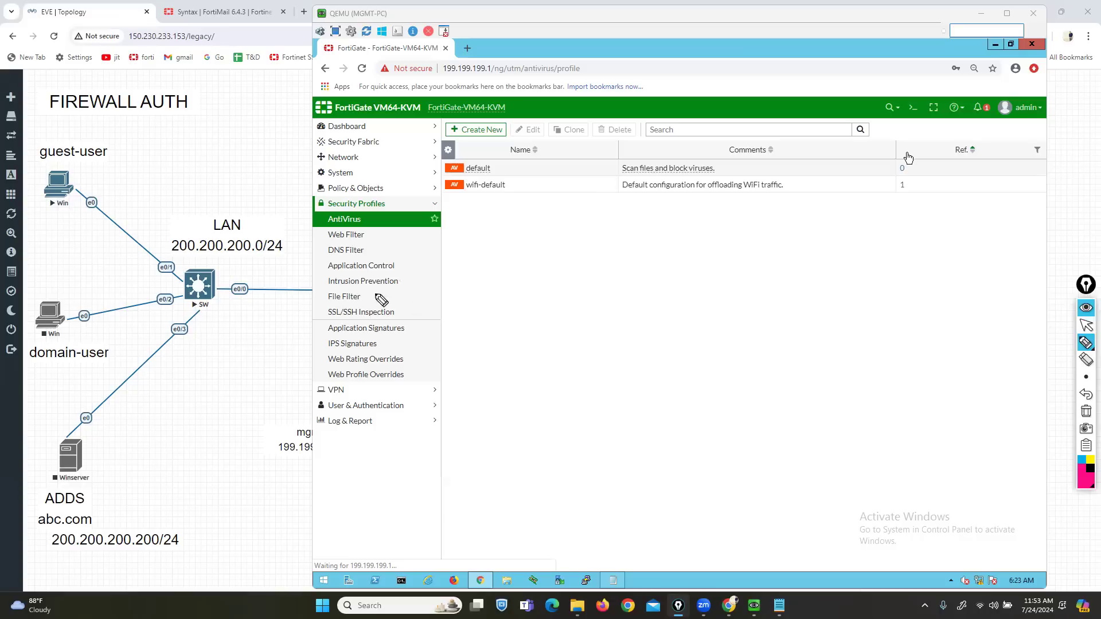
pyautogui.moveTo(298, 284)
pyautogui.mouseDown()
pyautogui.moveTo(321, 281)
pyautogui.moveTo(319, 250)
pyautogui.mouseUp()
pyautogui.moveTo(541, 352)
pyautogui.mouseDown()
pyautogui.moveTo(546, 379)
pyautogui.moveTo(545, 365)
pyautogui.moveTo(575, 357)
pyautogui.moveTo(609, 368)
pyautogui.mouseUp()
pyautogui.moveTo(649, 359); pyautogui.dragTo(649, 384)
pyautogui.click(1086, 394)
pyautogui.click(1085, 394)
pyautogui.click(1086, 394)
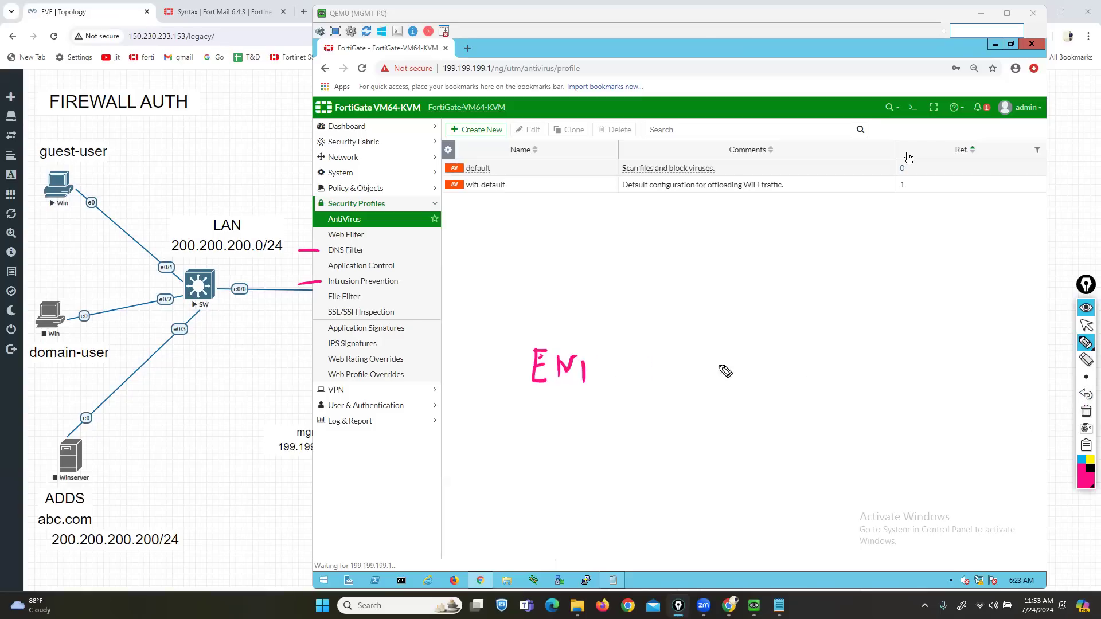
pyautogui.moveTo(584, 362); pyautogui.dragTo(614, 356)
pyautogui.moveTo(611, 357)
pyautogui.mouseDown()
pyautogui.moveTo(628, 353)
pyautogui.moveTo(628, 368)
pyautogui.mouseUp()
pyautogui.moveTo(639, 364)
pyautogui.mouseDown()
pyautogui.moveTo(665, 367)
pyautogui.moveTo(677, 394)
pyautogui.mouseUp()
pyautogui.moveTo(529, 340)
pyautogui.mouseDown()
pyautogui.moveTo(513, 363)
pyautogui.moveTo(524, 391)
pyautogui.mouseUp()
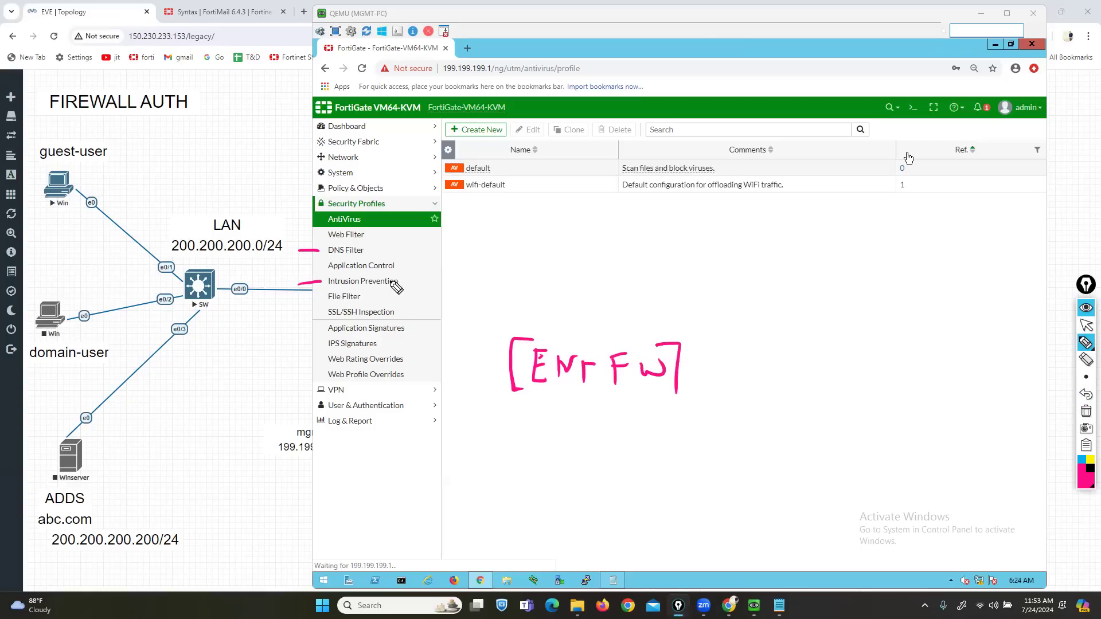
pyautogui.moveTo(399, 275); pyautogui.dragTo(408, 290)
pyautogui.moveTo(326, 273)
pyautogui.mouseDown()
pyautogui.moveTo(313, 274)
pyautogui.moveTo(320, 291)
pyautogui.mouseUp()
pyautogui.moveTo(364, 246); pyautogui.dragTo(372, 256)
pyautogui.click(1085, 360)
pyautogui.click(1086, 325)
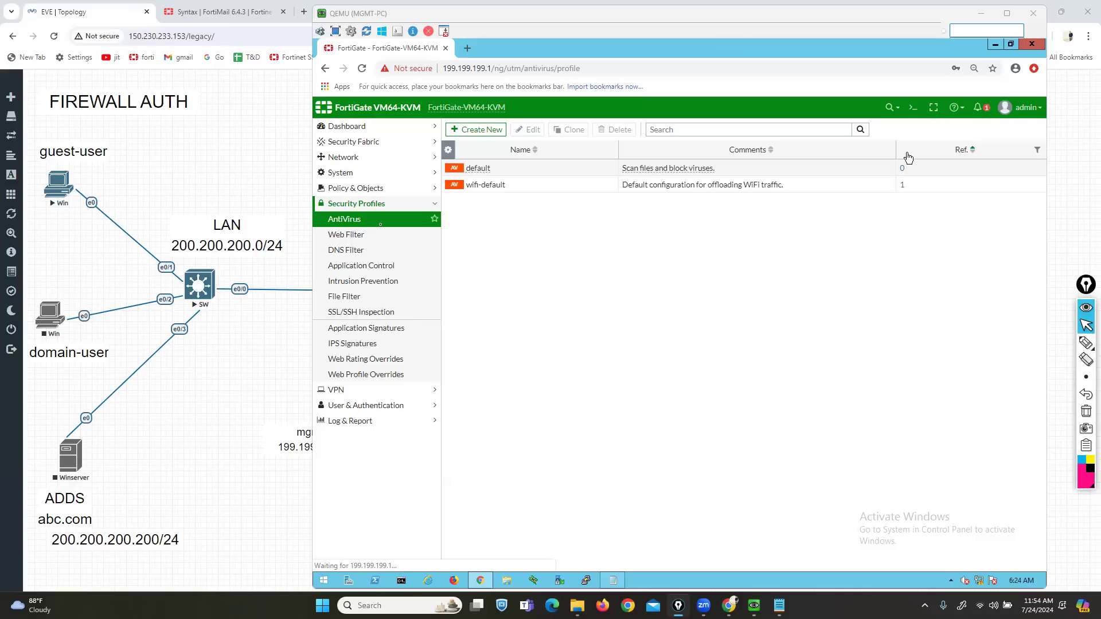
# - Circle the default antivirus profile row, then minimise all windows with Win+D
pyautogui.click(646, 303)
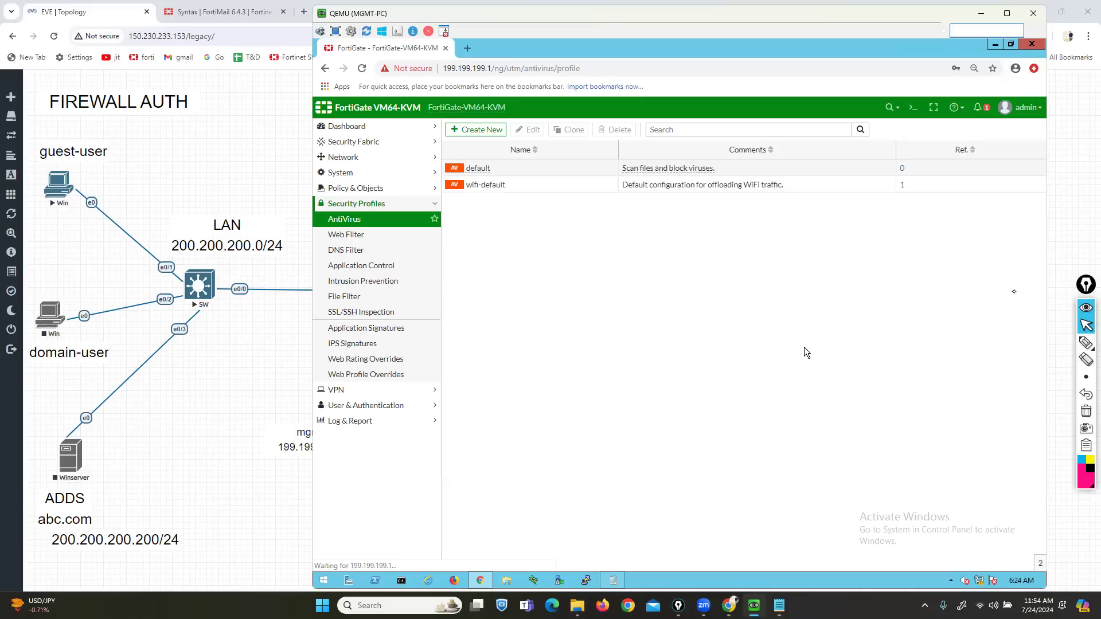
pyautogui.click(1085, 342)
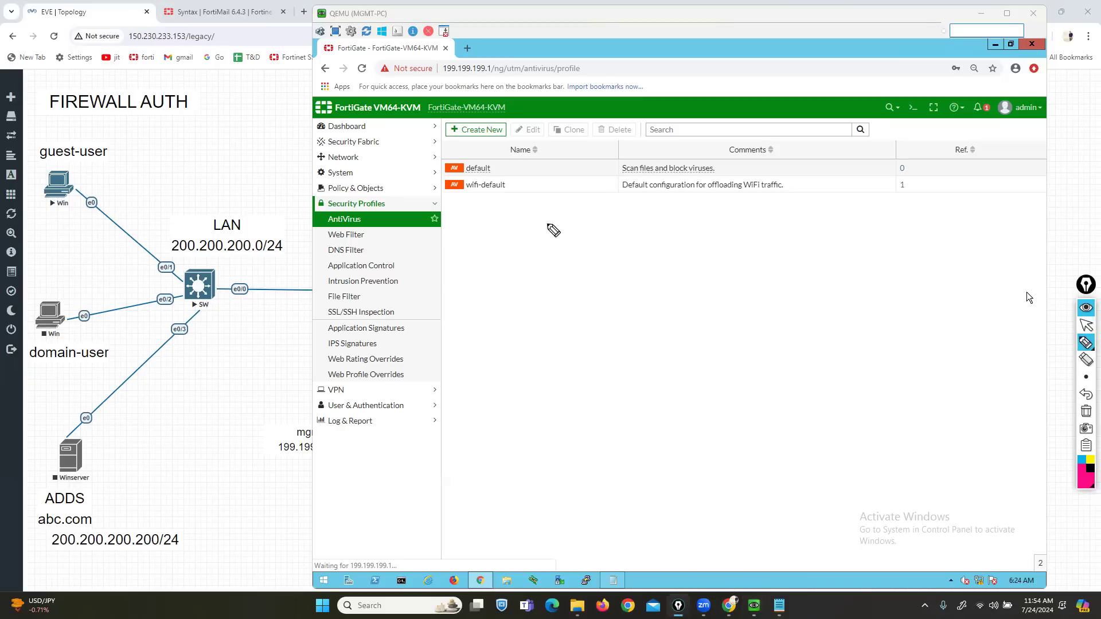
pyautogui.moveTo(480, 155)
pyautogui.mouseDown()
pyautogui.moveTo(502, 174)
pyautogui.moveTo(440, 175)
pyautogui.mouseUp()
pyautogui.press('super+d')
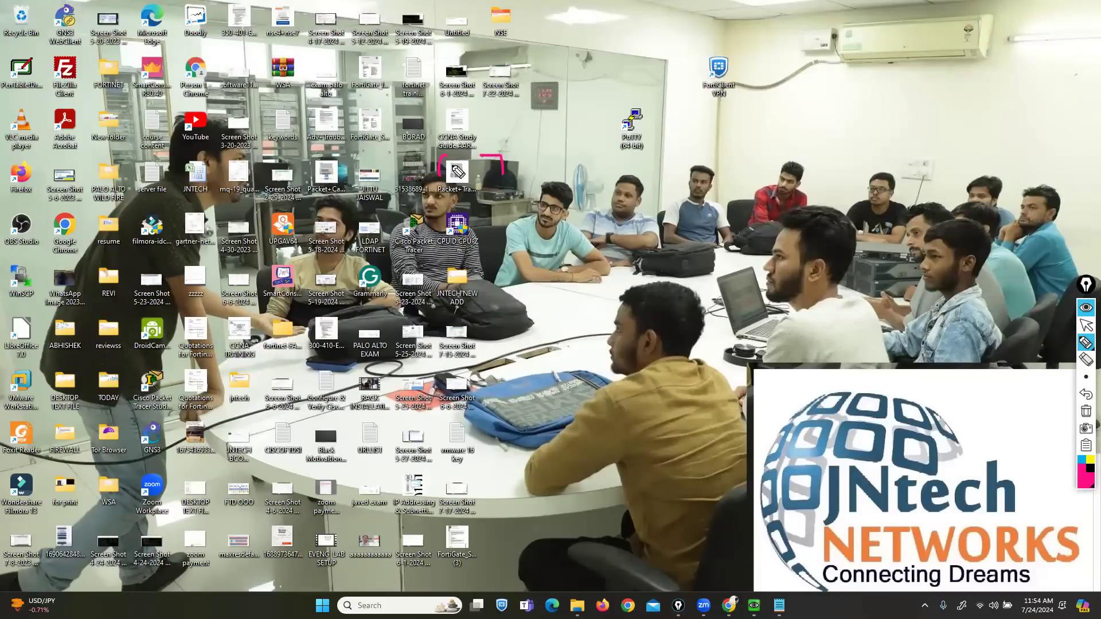
# - Clear the on-screen annotations and restore the Chrome window holding the EVE topology
pyautogui.click(1085, 411)
pyautogui.click(1086, 327)
pyautogui.click(1086, 327)
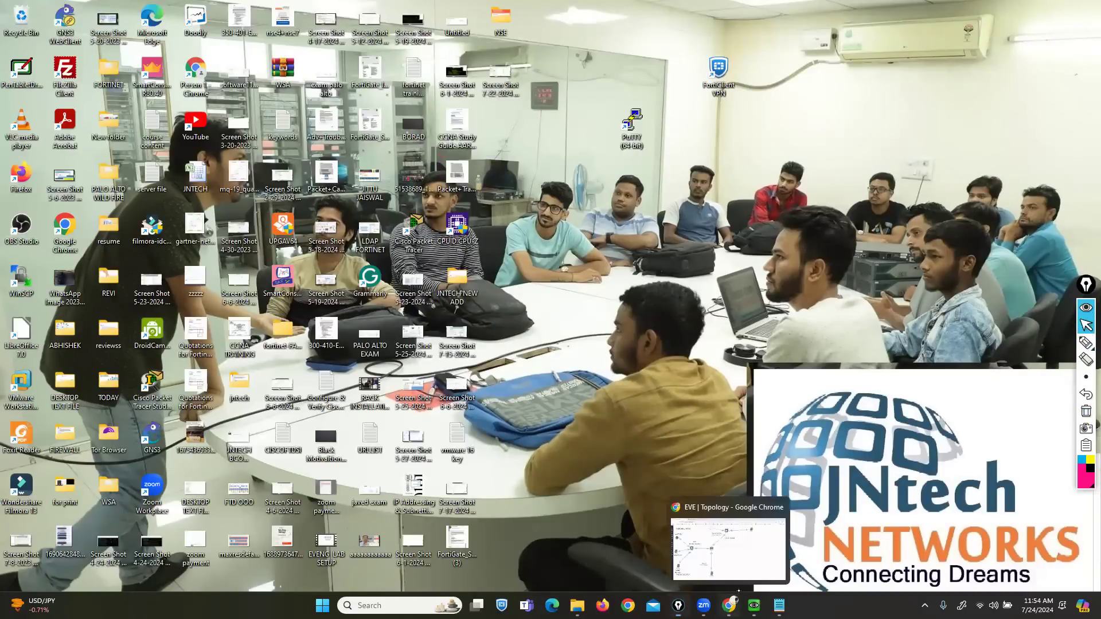
pyautogui.click(727, 592)
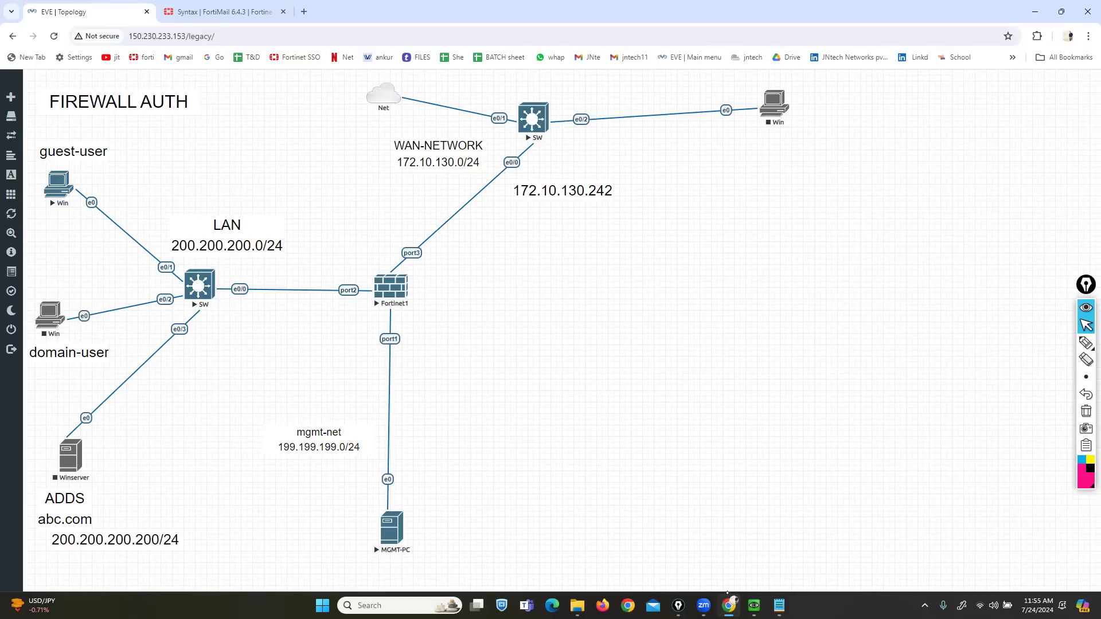
pyautogui.click(1085, 343)
pyautogui.moveTo(62, 161)
pyautogui.mouseDown()
pyautogui.moveTo(26, 163)
pyautogui.moveTo(79, 208)
pyautogui.moveTo(97, 164)
pyautogui.moveTo(59, 215)
pyautogui.moveTo(76, 216)
pyautogui.mouseUp()
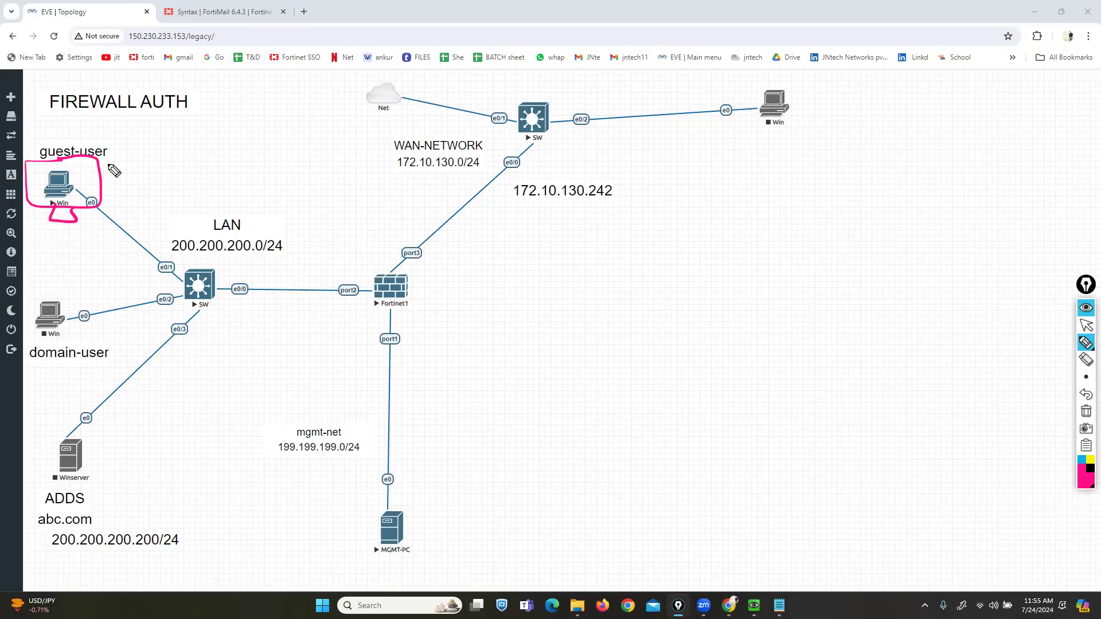
pyautogui.moveTo(144, 146)
pyautogui.mouseDown()
pyautogui.moveTo(128, 160)
pyautogui.moveTo(160, 162)
pyautogui.moveTo(130, 186)
pyautogui.mouseUp()
pyautogui.moveTo(135, 177); pyautogui.dragTo(144, 176)
pyautogui.moveTo(155, 173)
pyautogui.mouseDown()
pyautogui.moveTo(166, 186)
pyautogui.moveTo(141, 211)
pyautogui.mouseUp()
pyautogui.moveTo(154, 201)
pyautogui.mouseDown()
pyautogui.moveTo(154, 217)
pyautogui.moveTo(165, 216)
pyautogui.mouseUp()
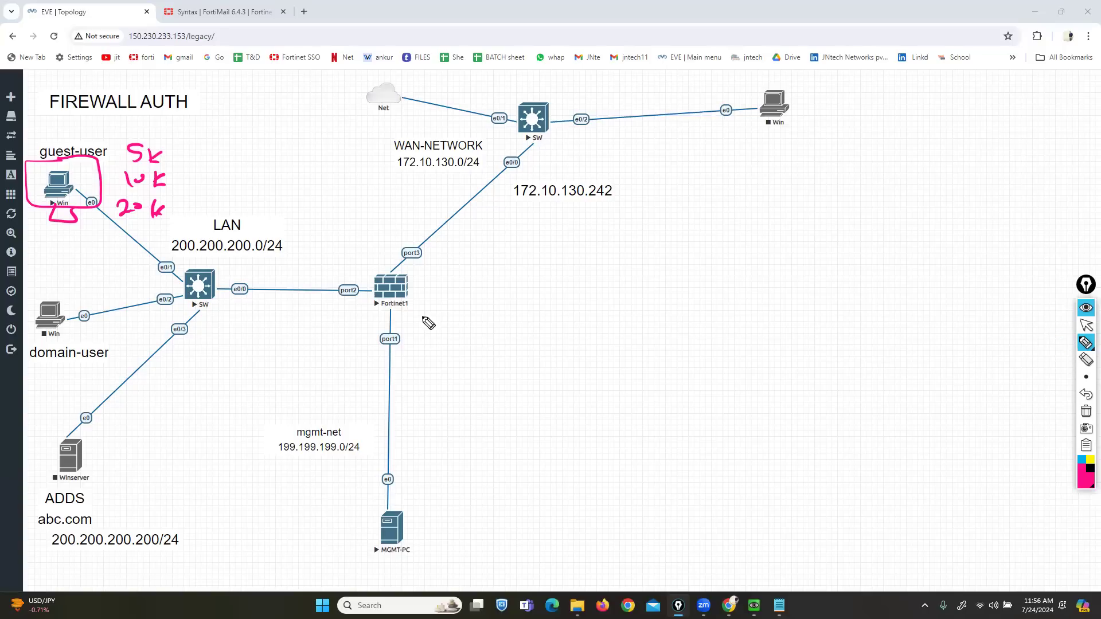
pyautogui.moveTo(409, 265)
pyautogui.mouseDown()
pyautogui.moveTo(366, 273)
pyautogui.moveTo(367, 320)
pyautogui.moveTo(430, 319)
pyautogui.moveTo(404, 269)
pyautogui.mouseUp()
pyautogui.moveTo(490, 269)
pyautogui.mouseDown()
pyautogui.moveTo(490, 291)
pyautogui.moveTo(518, 276)
pyautogui.moveTo(531, 290)
pyautogui.mouseUp()
pyautogui.moveTo(533, 290); pyautogui.dragTo(552, 289)
pyautogui.moveTo(569, 274); pyautogui.dragTo(569, 284)
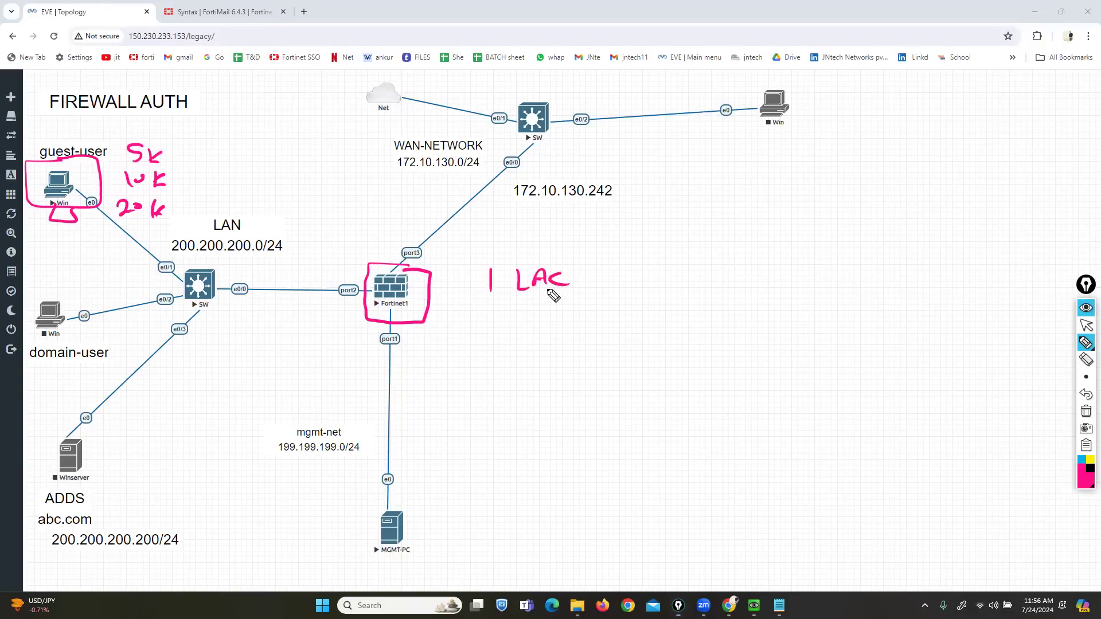
pyautogui.moveTo(487, 306); pyautogui.dragTo(488, 322)
pyautogui.moveTo(493, 318); pyautogui.dragTo(514, 321)
pyautogui.moveTo(533, 305); pyautogui.dragTo(536, 308)
pyautogui.moveTo(553, 301)
pyautogui.mouseDown()
pyautogui.moveTo(569, 325)
pyautogui.moveTo(607, 330)
pyautogui.mouseUp()
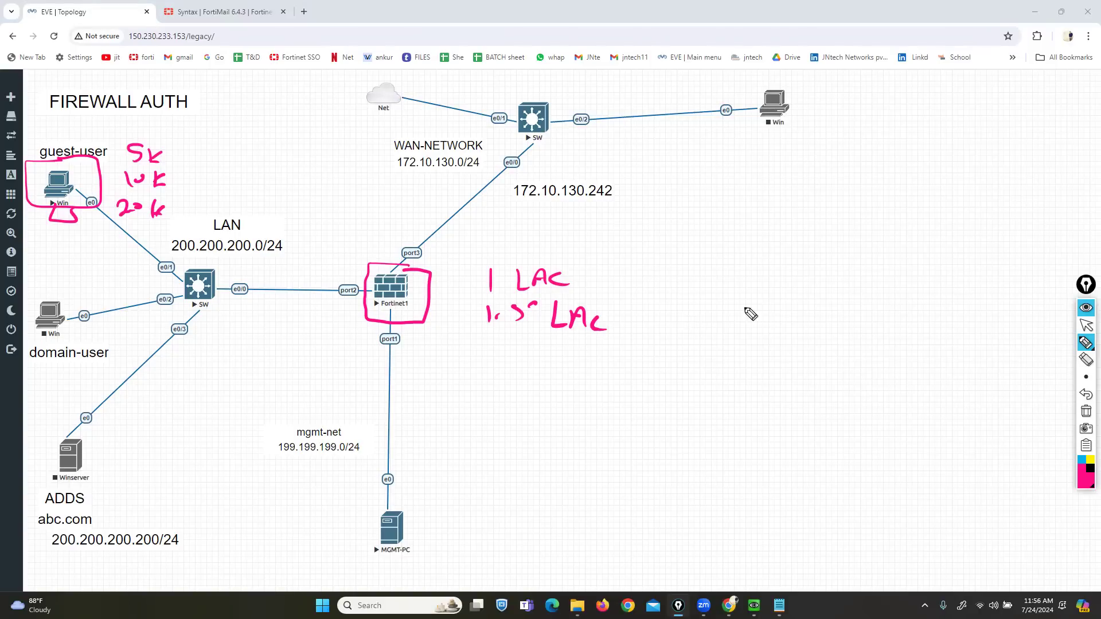
pyautogui.click(1085, 411)
pyautogui.click(1085, 325)
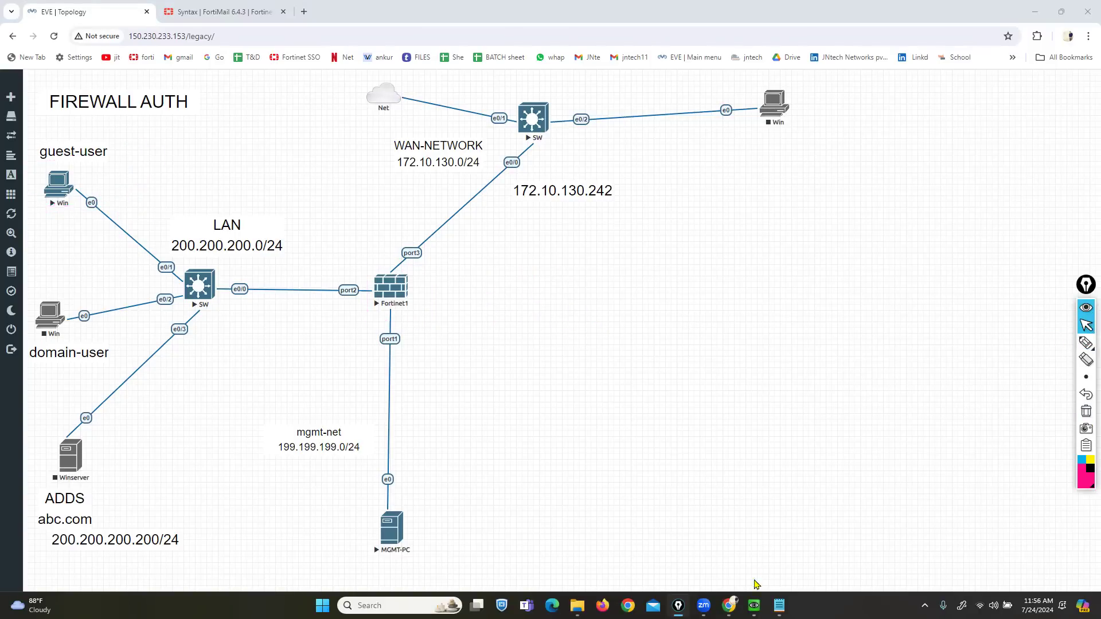
# - On the AntiVirus profiles page, create a new profile and enter the name antivirus-prof1
pyautogui.click(754, 606)
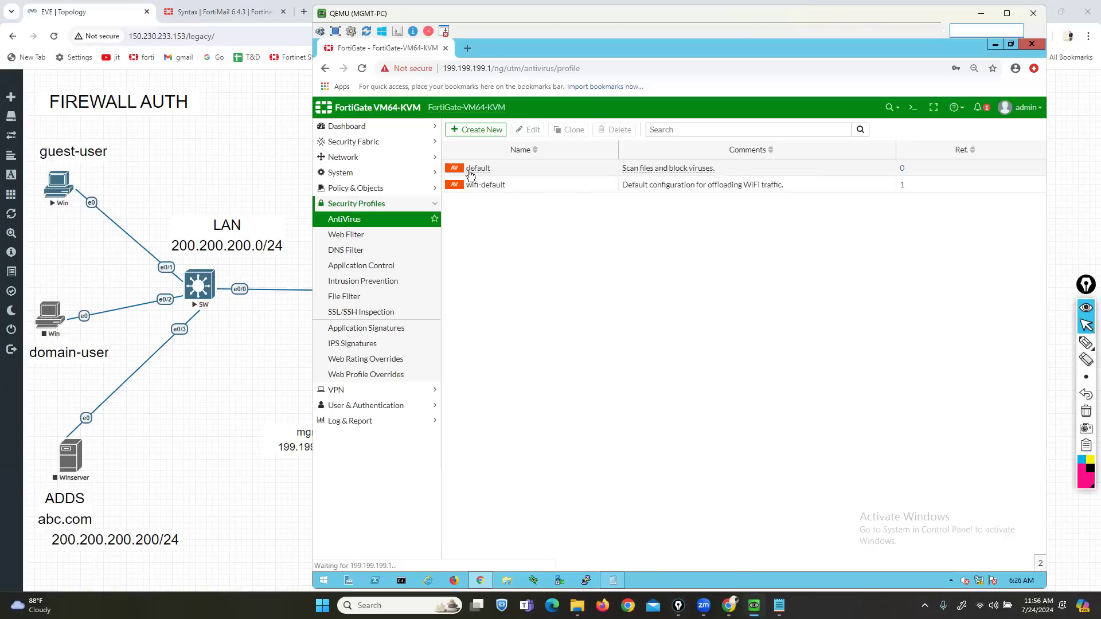
pyautogui.click(498, 172)
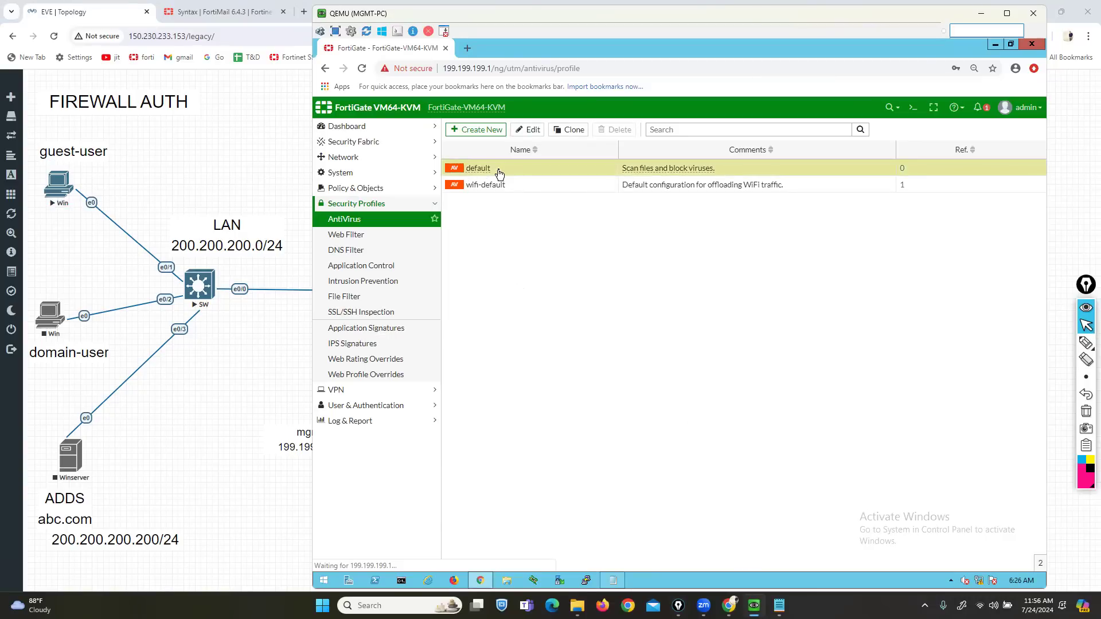
pyautogui.click(470, 132)
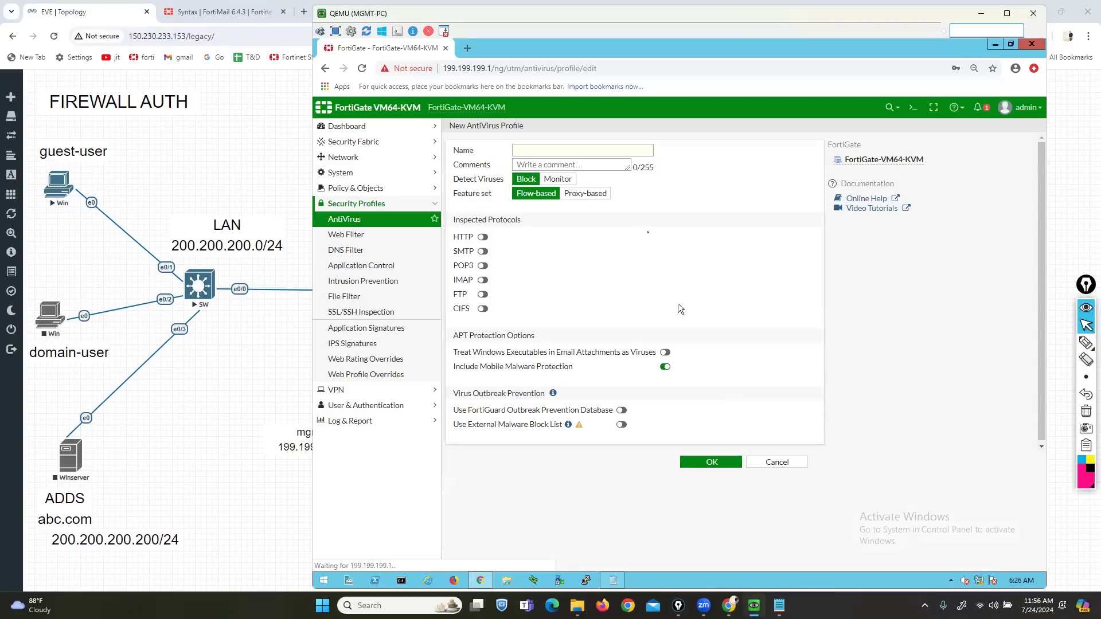
pyautogui.click(594, 151)
pyautogui.write('antivirus-prof1')
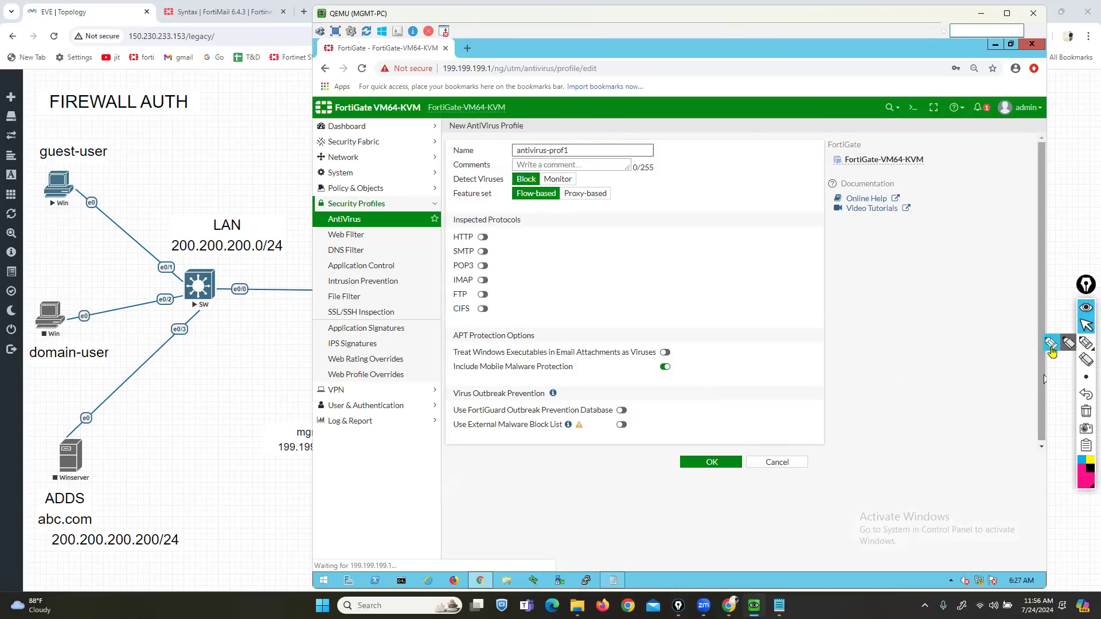
pyautogui.click(1085, 342)
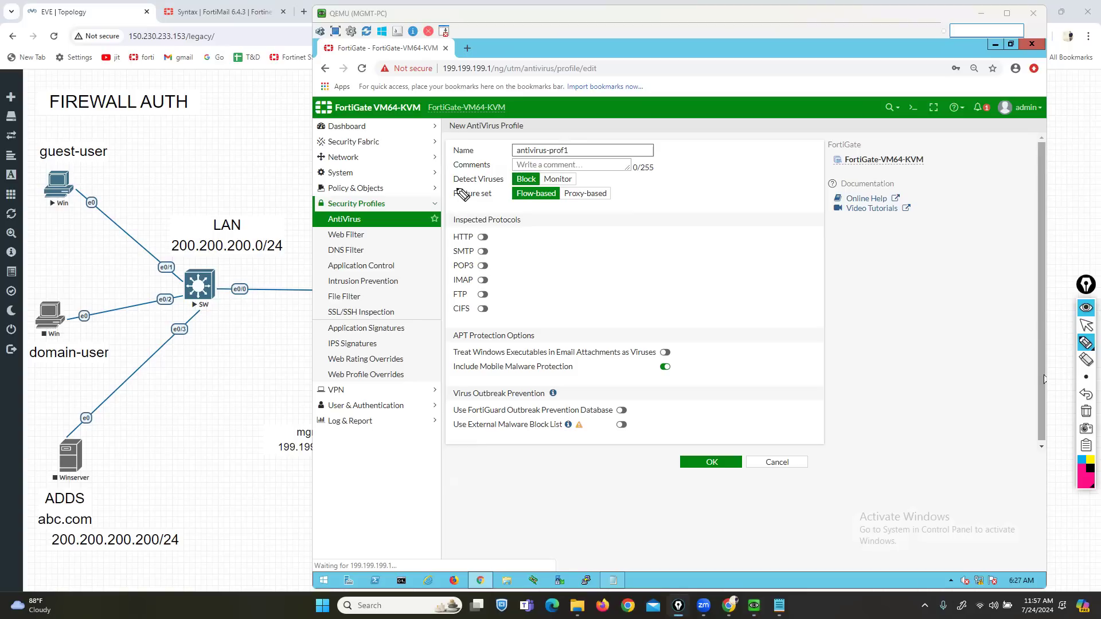
# - Annotate the Detect Viruses, Block/Monitor and Inspected Protocols settings, then clear the ink
pyautogui.moveTo(451, 187); pyautogui.dragTo(502, 187)
pyautogui.moveTo(484, 137)
pyautogui.mouseDown()
pyautogui.moveTo(512, 165)
pyautogui.moveTo(501, 169)
pyautogui.moveTo(516, 170)
pyautogui.mouseUp()
pyautogui.moveTo(540, 114)
pyautogui.mouseDown()
pyautogui.moveTo(568, 163)
pyautogui.moveTo(550, 167)
pyautogui.mouseUp()
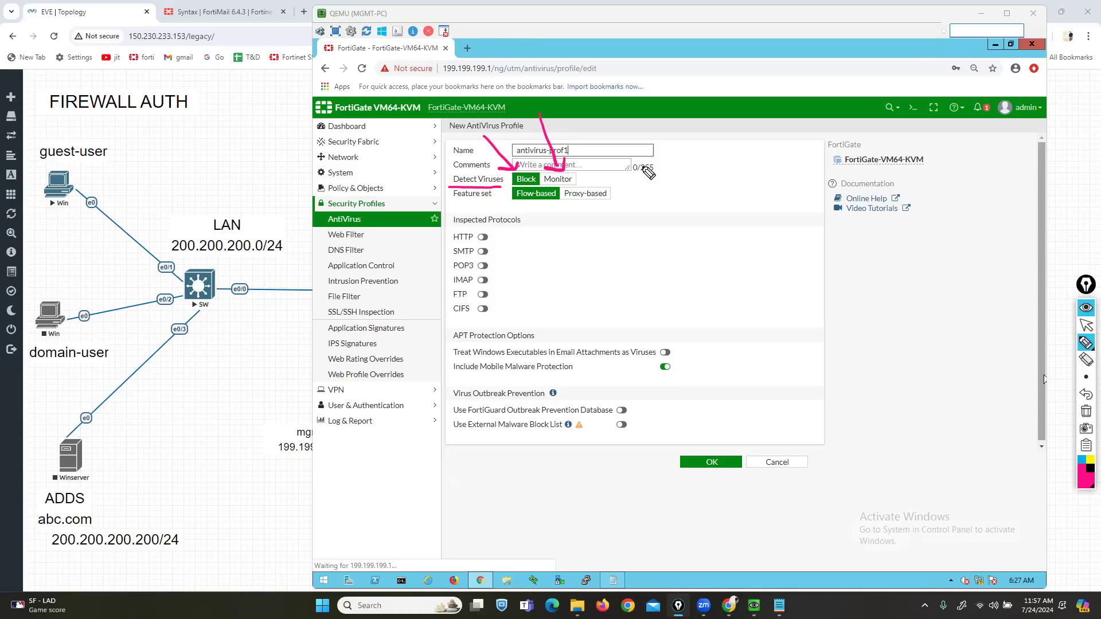
pyautogui.moveTo(519, 213); pyautogui.dragTo(520, 228)
pyautogui.moveTo(453, 211); pyautogui.dragTo(450, 229)
pyautogui.moveTo(427, 241)
pyautogui.mouseDown()
pyautogui.moveTo(442, 236)
pyautogui.moveTo(445, 314)
pyautogui.mouseUp()
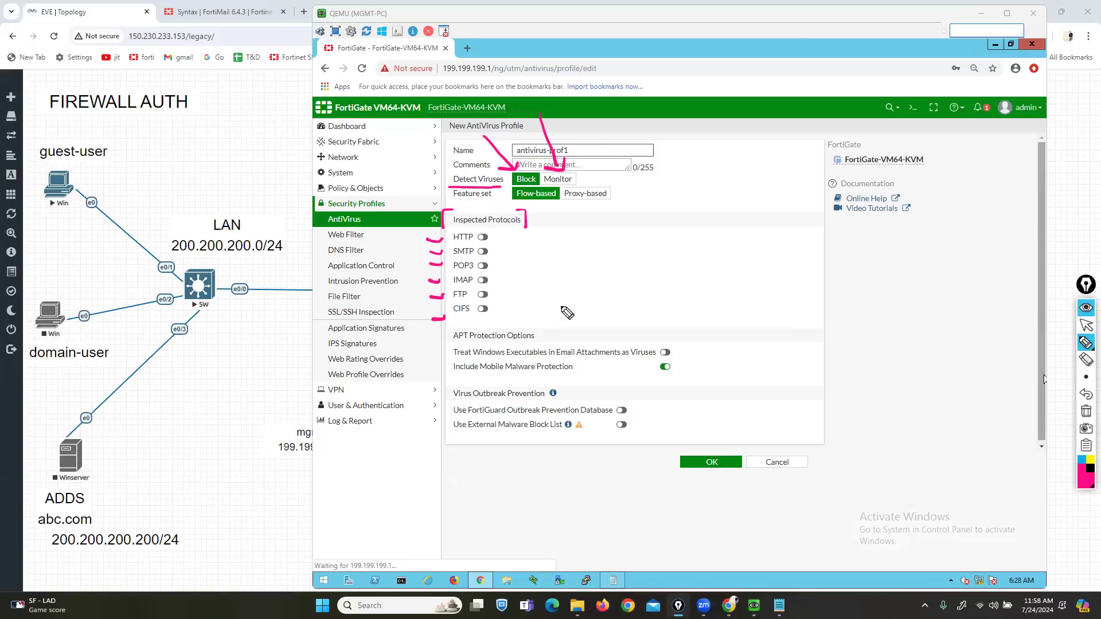
pyautogui.click(1086, 411)
pyautogui.click(1086, 326)
# - Enable HTTP, SMTP, POP3, IMAP, FTP and CIFS inspection and save antivirus-prof1
pyautogui.click(483, 237)
pyautogui.click(483, 251)
pyautogui.click(483, 265)
pyautogui.click(482, 280)
pyautogui.click(483, 294)
pyautogui.click(483, 309)
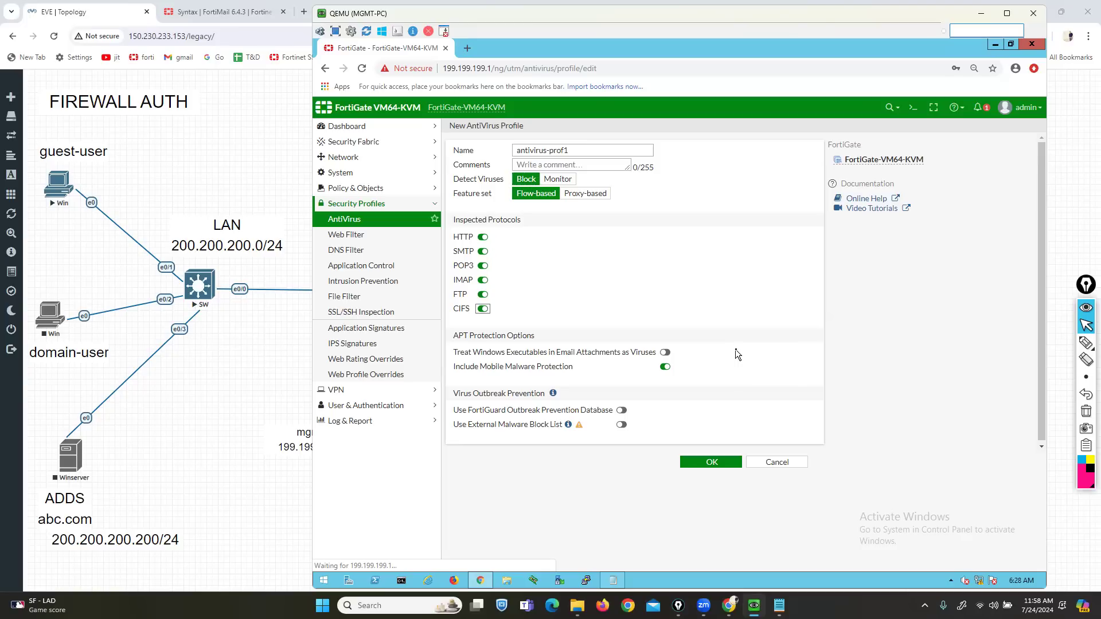
pyautogui.click(712, 458)
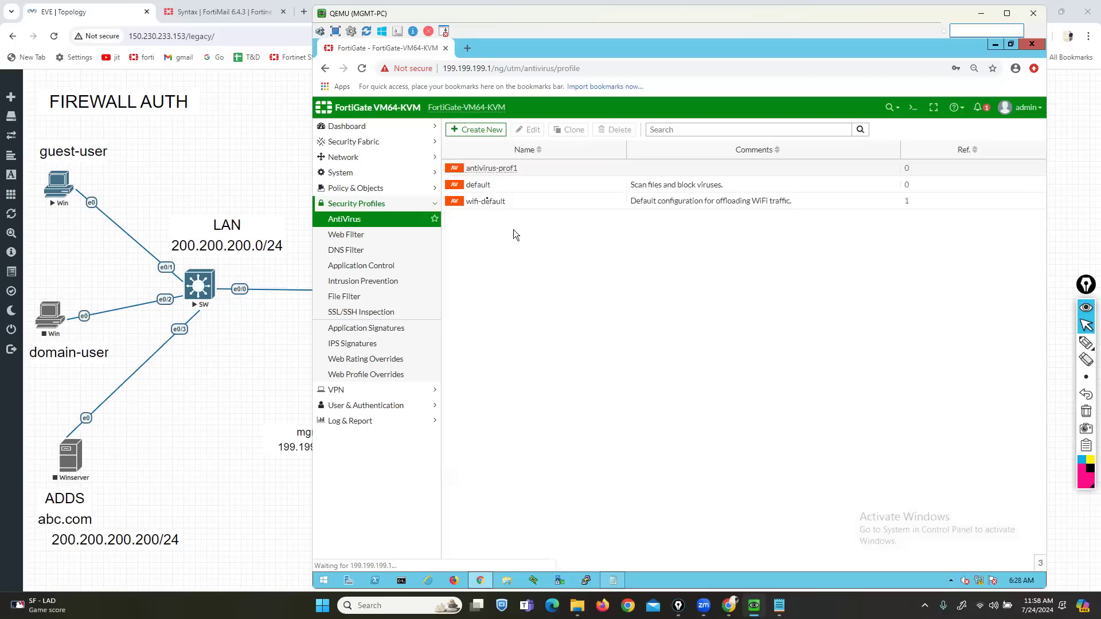
# - Edit firewall policy RULE-1 and enable AntiVirus with the antivirus-prof1 profile
pyautogui.click(352, 189)
pyautogui.click(345, 206)
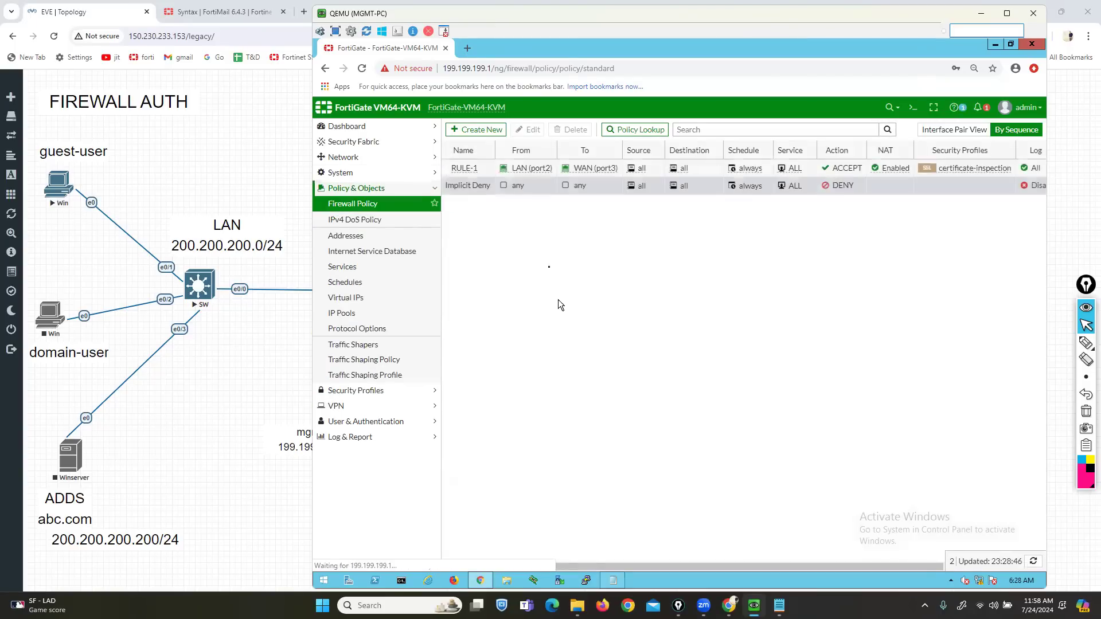
pyautogui.doubleClick(467, 170)
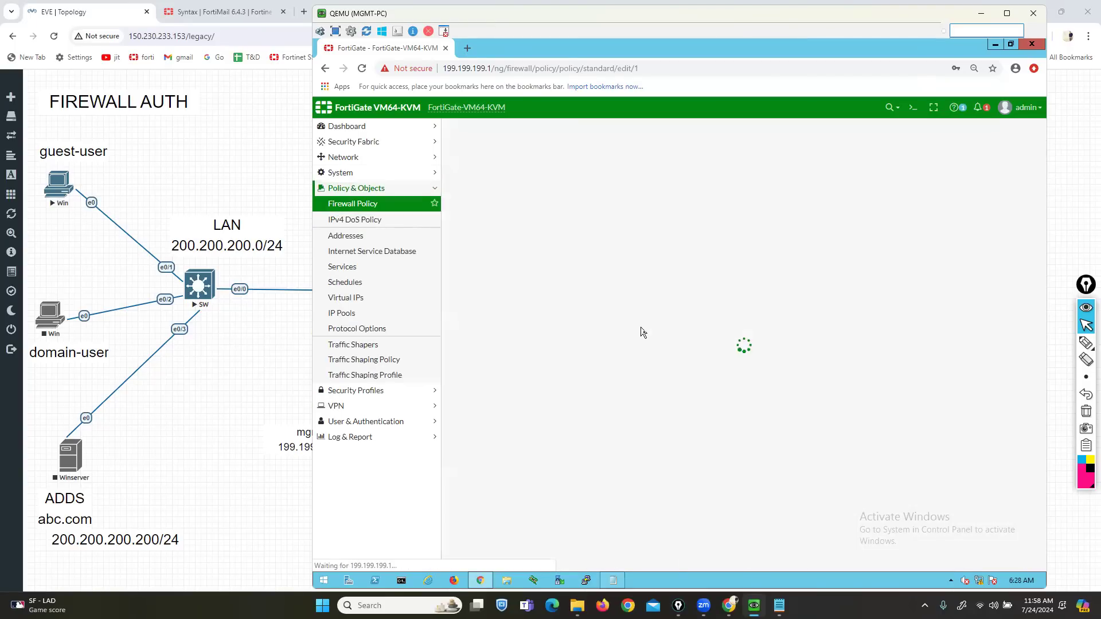
pyautogui.click(527, 448)
pyautogui.click(573, 449)
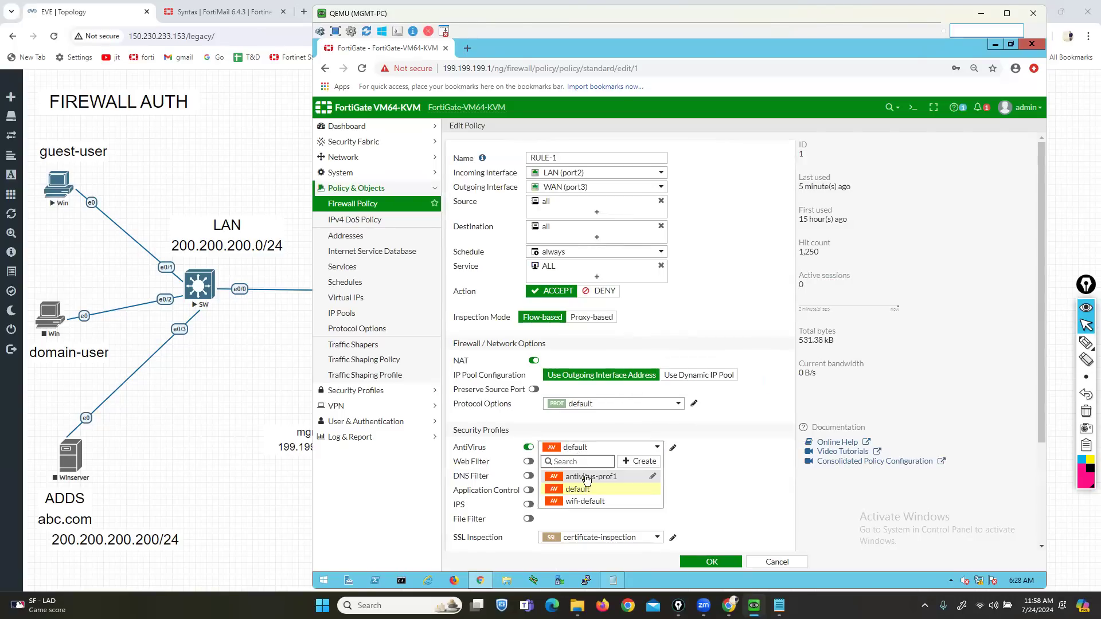
pyautogui.click(586, 477)
# - Set RULE-1's SSL inspection to deep-inspection, then go to Security Profiles > AntiVirus
pyautogui.scroll(-1, 590, 479)
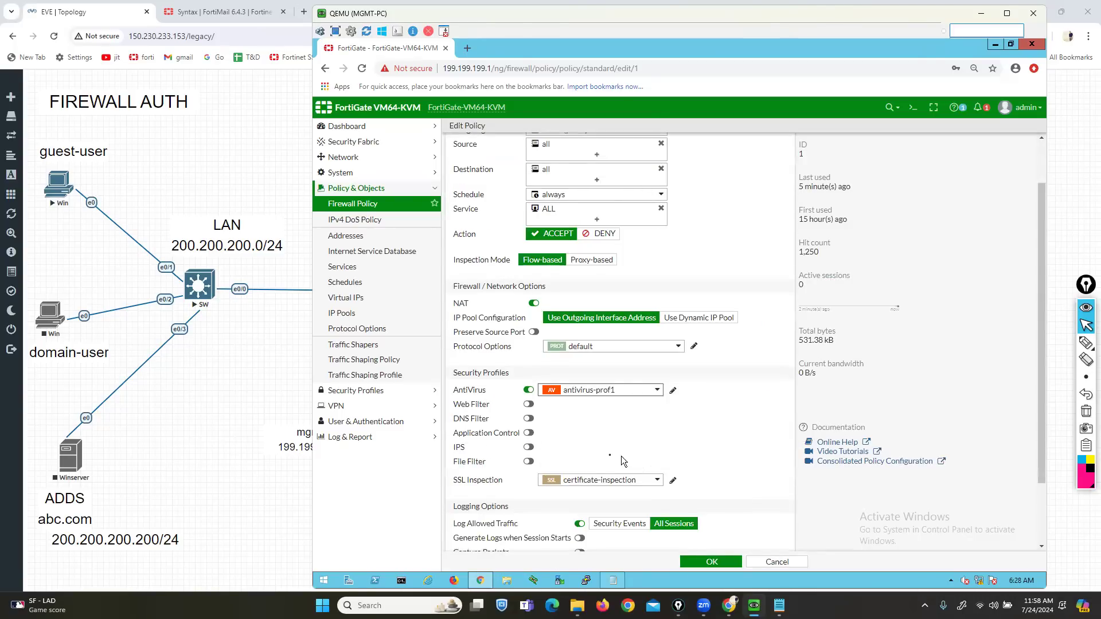
pyautogui.click(603, 480)
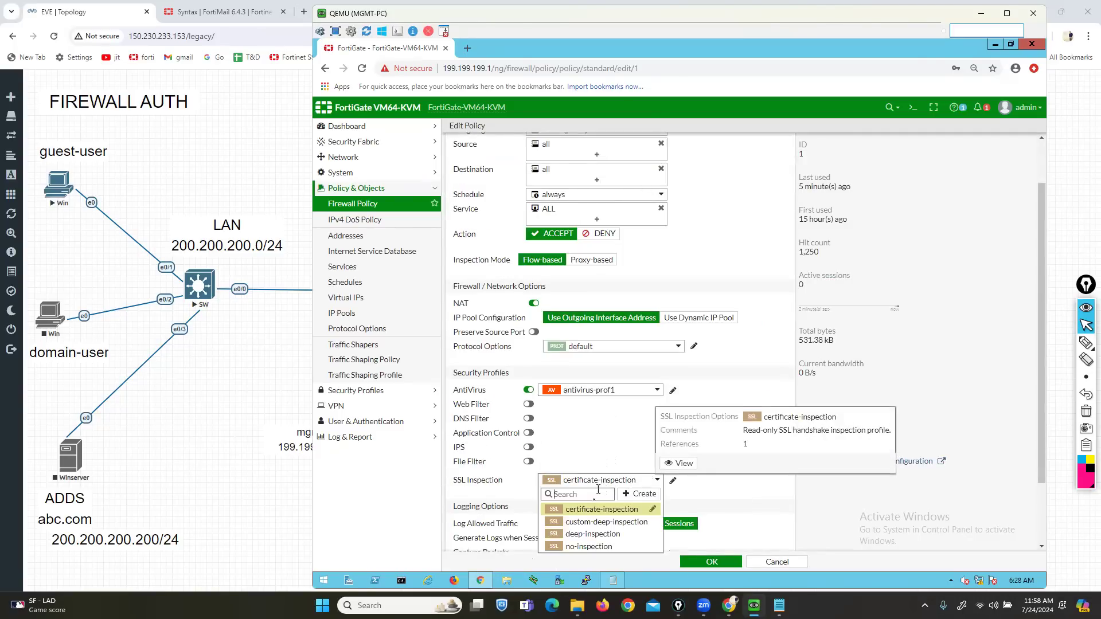
pyautogui.click(594, 540)
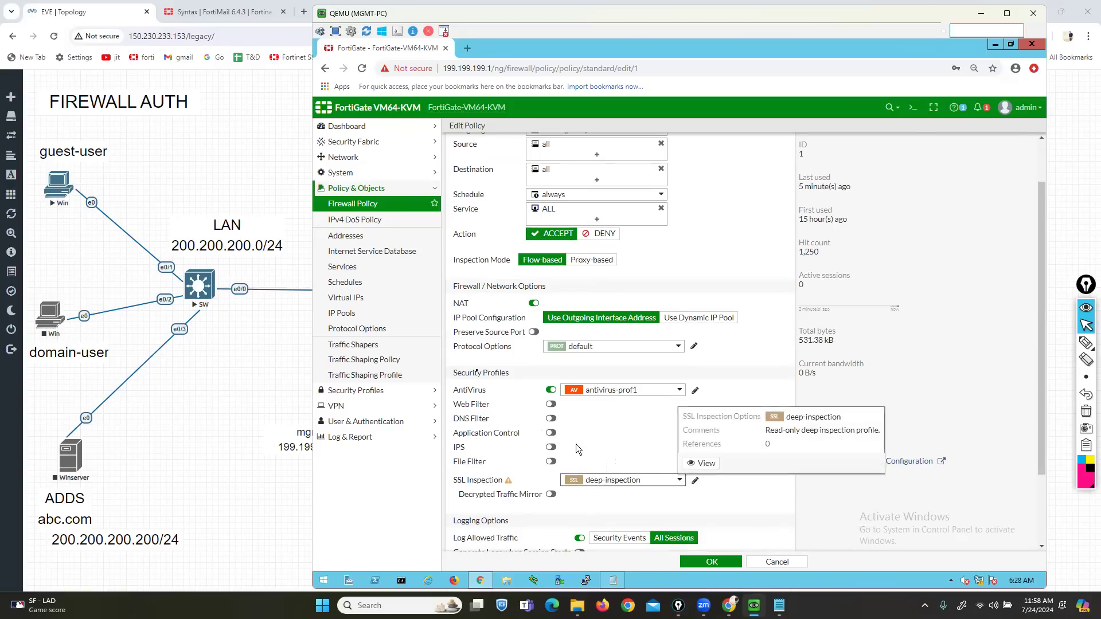
pyautogui.click(356, 391)
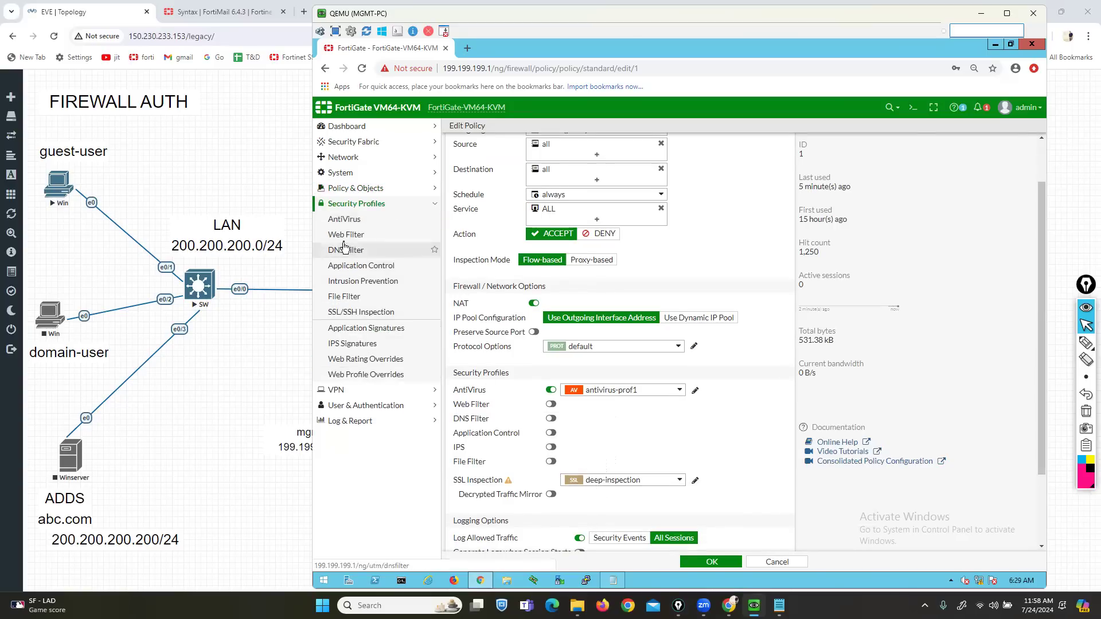
pyautogui.click(344, 219)
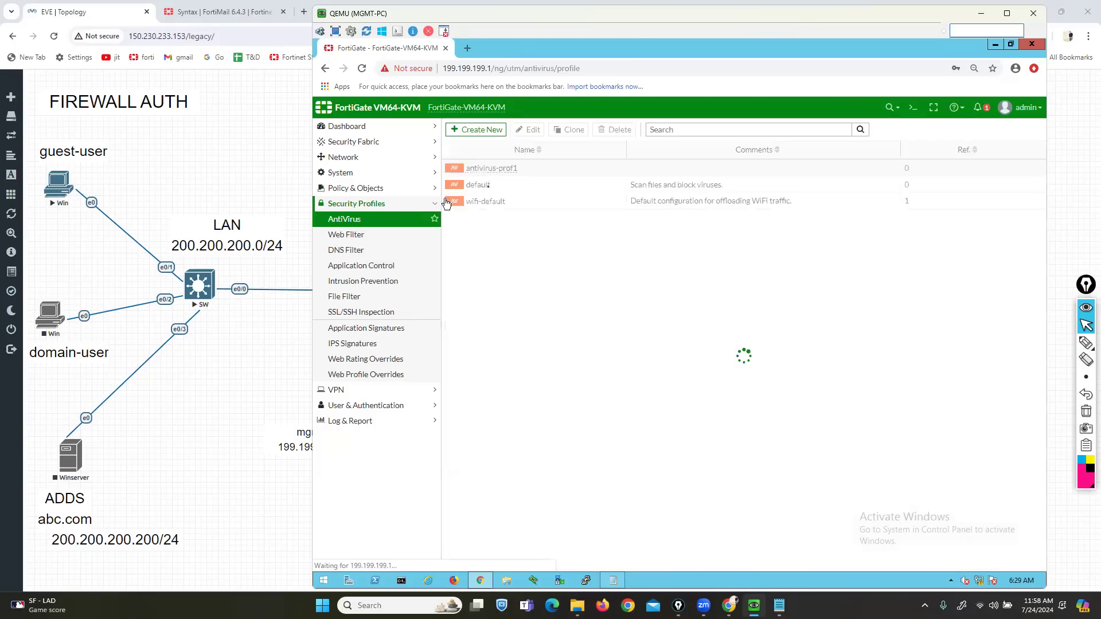
# - Open antivirus-prof1 and briefly mark its HTTP inspection toggle with the screen pen
pyautogui.doubleClick(498, 167)
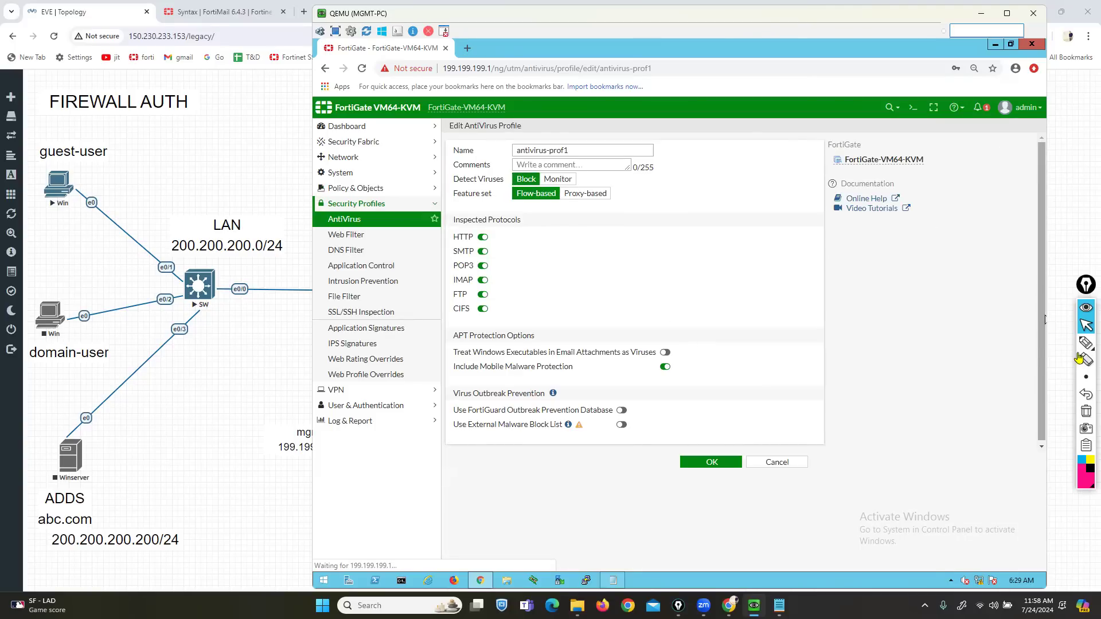
pyautogui.moveTo(1085, 344)
pyautogui.click(1051, 345)
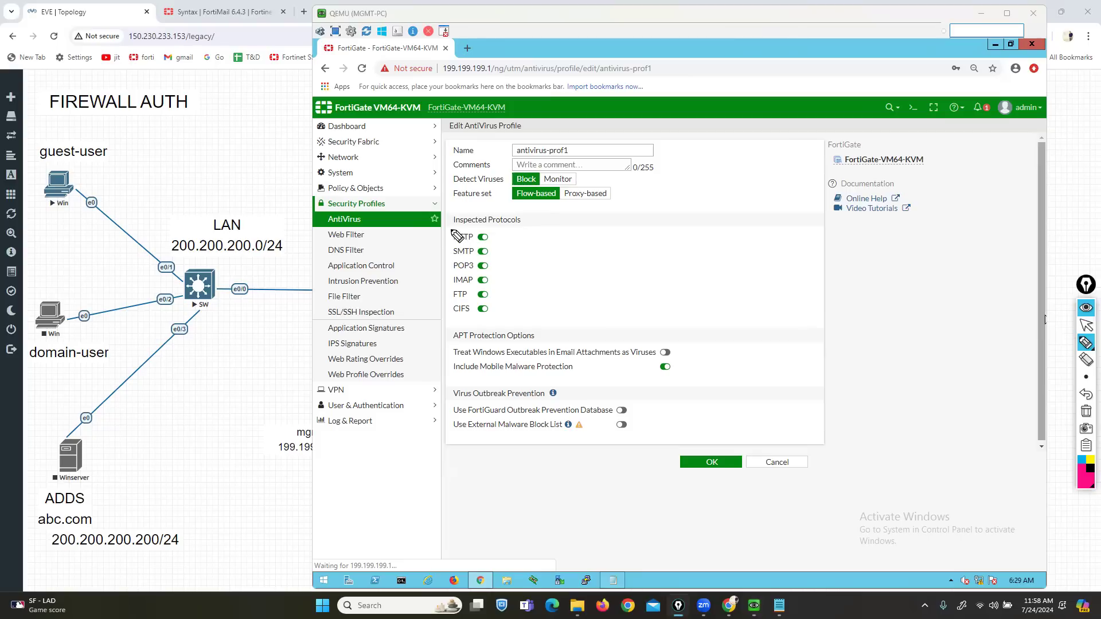
pyautogui.moveTo(450, 228)
pyautogui.mouseDown()
pyautogui.moveTo(446, 245)
pyautogui.moveTo(497, 235)
pyautogui.moveTo(491, 245)
pyautogui.mouseUp()
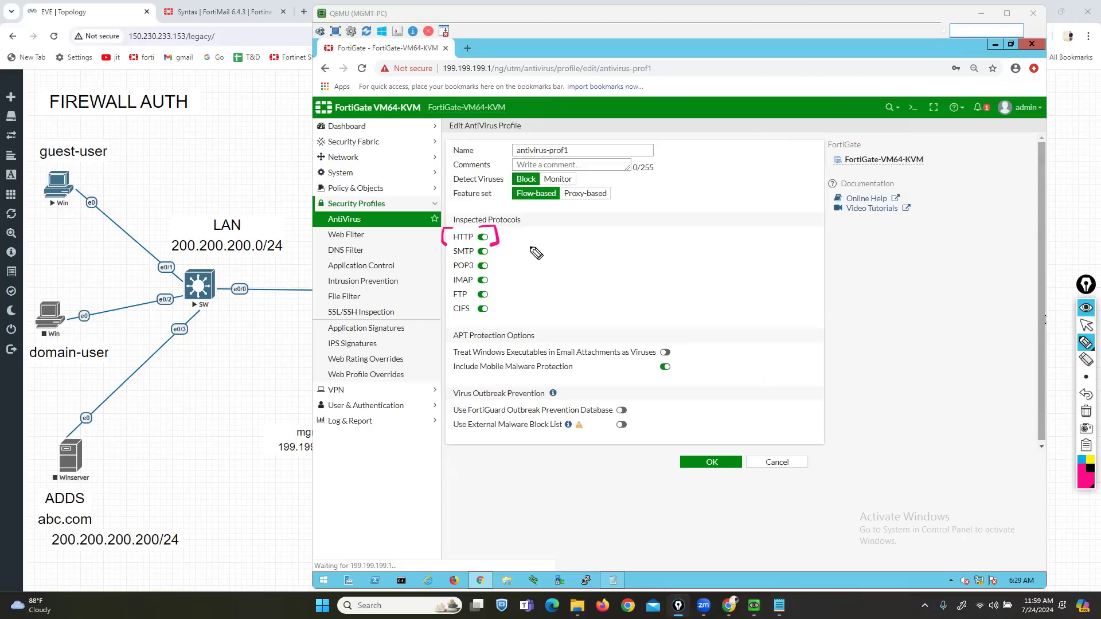
pyautogui.click(1085, 411)
pyautogui.click(1086, 326)
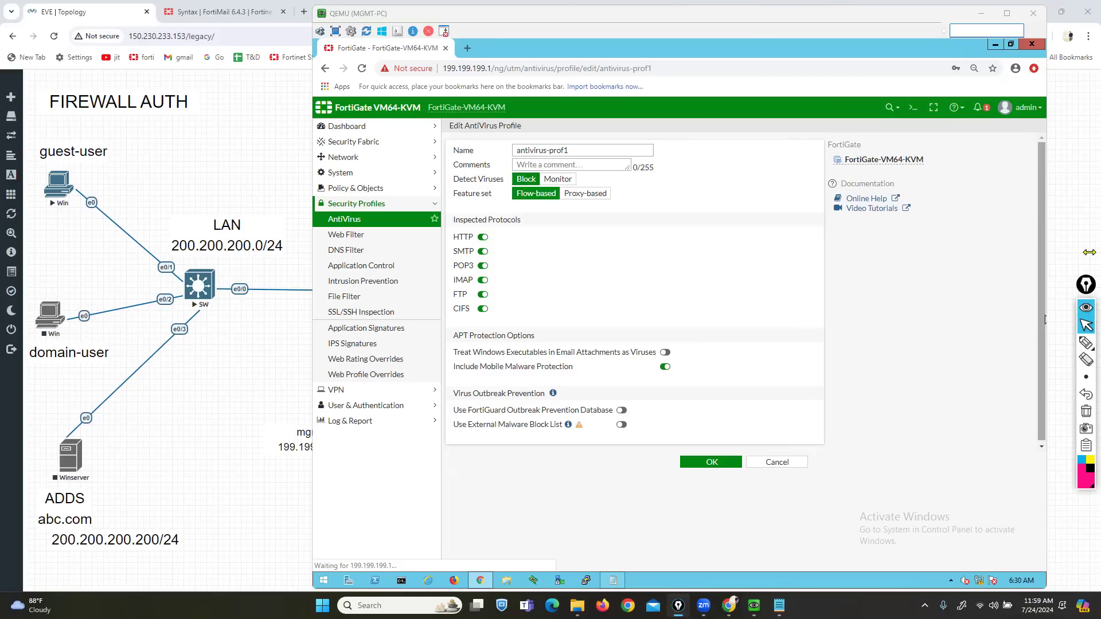
# - In RULE-1, switch on AntiVirus with antivirus-prof1 and pick deep-inspection for SSL inspection
pyautogui.click(356, 189)
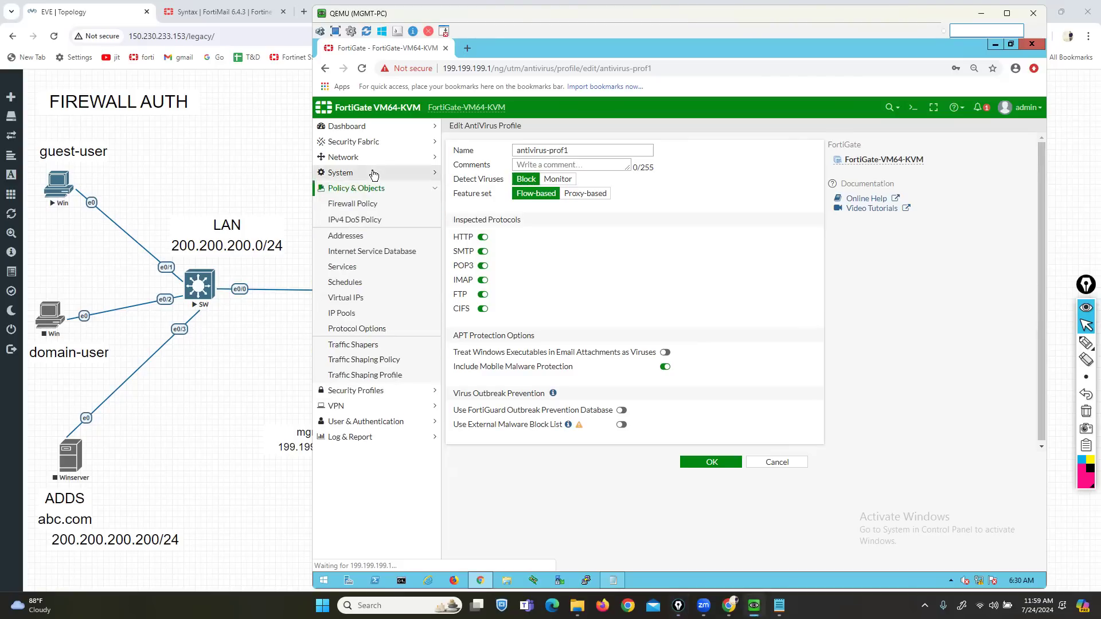
pyautogui.click(366, 205)
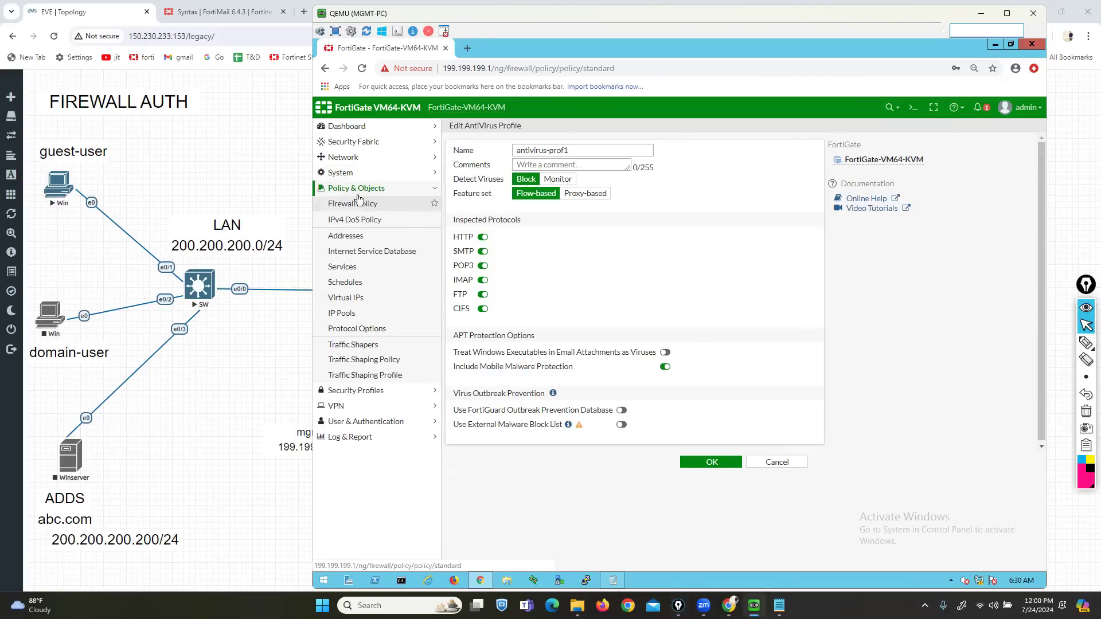
pyautogui.doubleClick(474, 170)
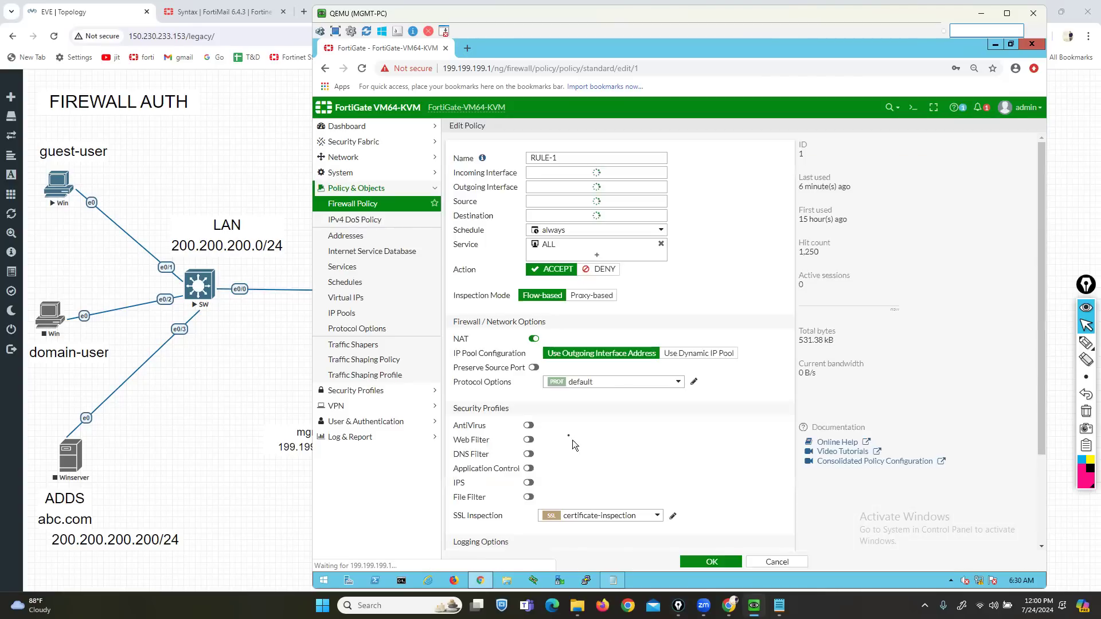
pyautogui.click(528, 447)
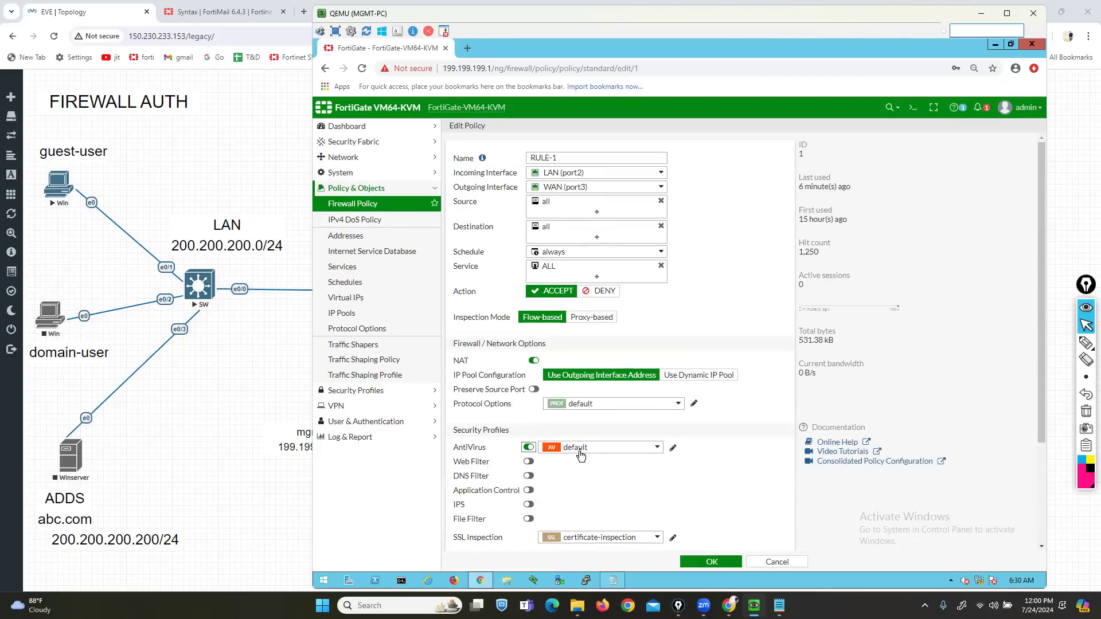
pyautogui.click(582, 448)
pyautogui.click(589, 477)
pyautogui.scroll(-3, 596, 466)
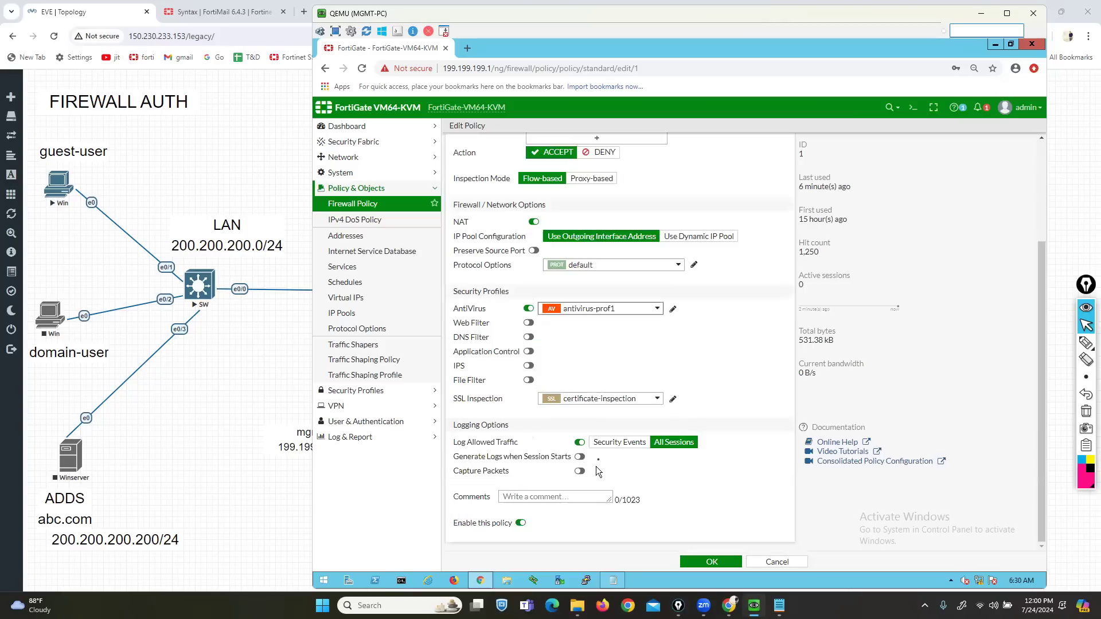
pyautogui.click(590, 399)
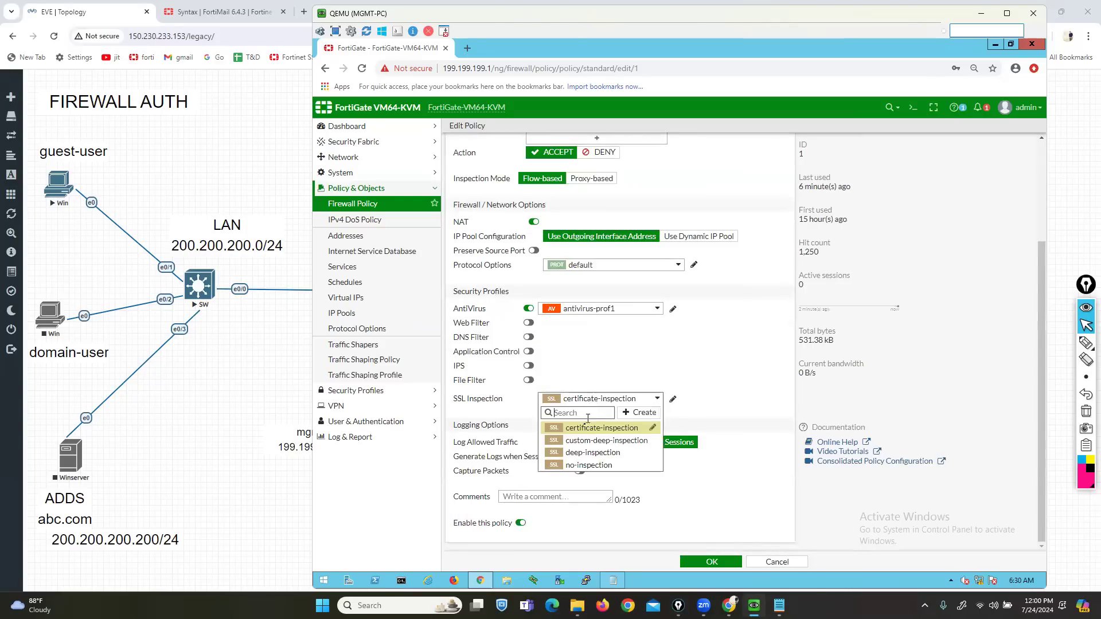
pyautogui.click(587, 457)
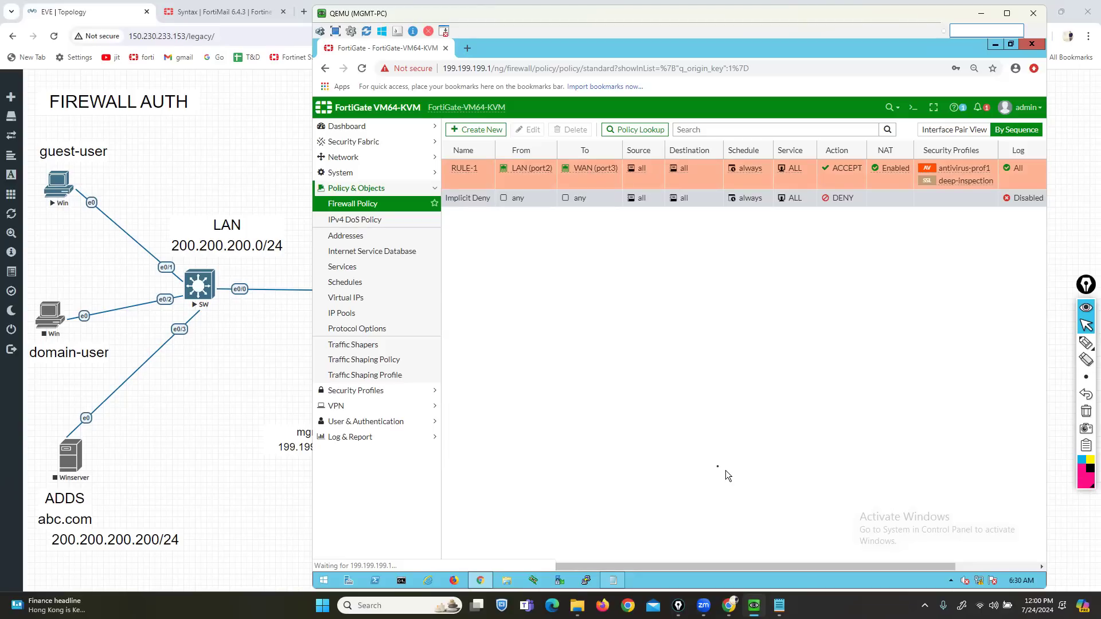
# - Load eicar.org, dismiss the Firefox update notice, and open a new empty tab
pyautogui.moveTo(613, 582)
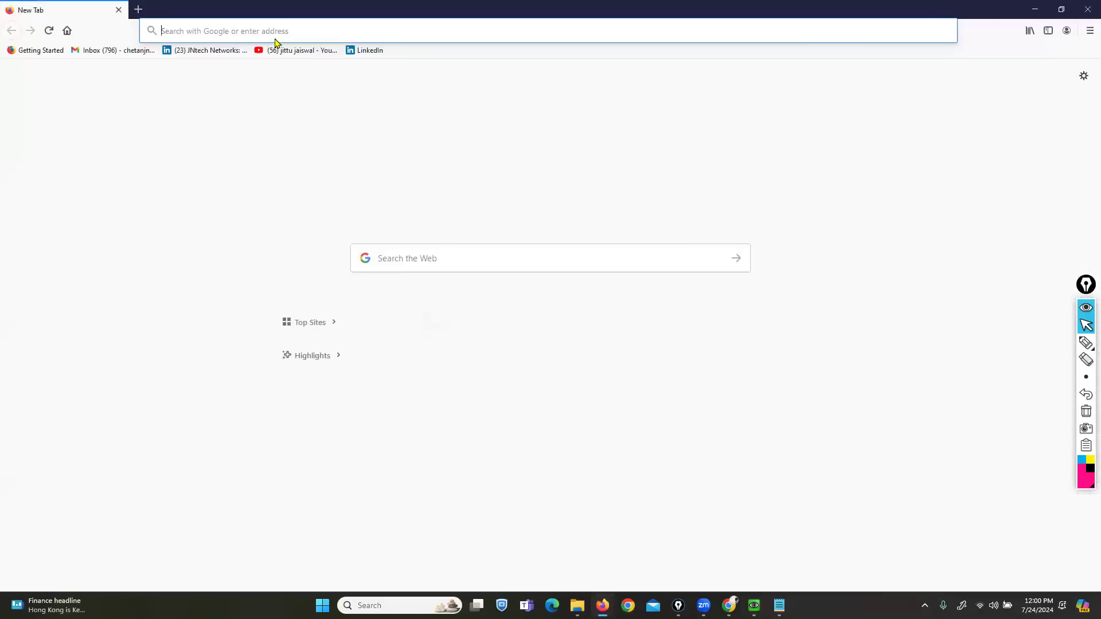
pyautogui.write('eicar.org/')
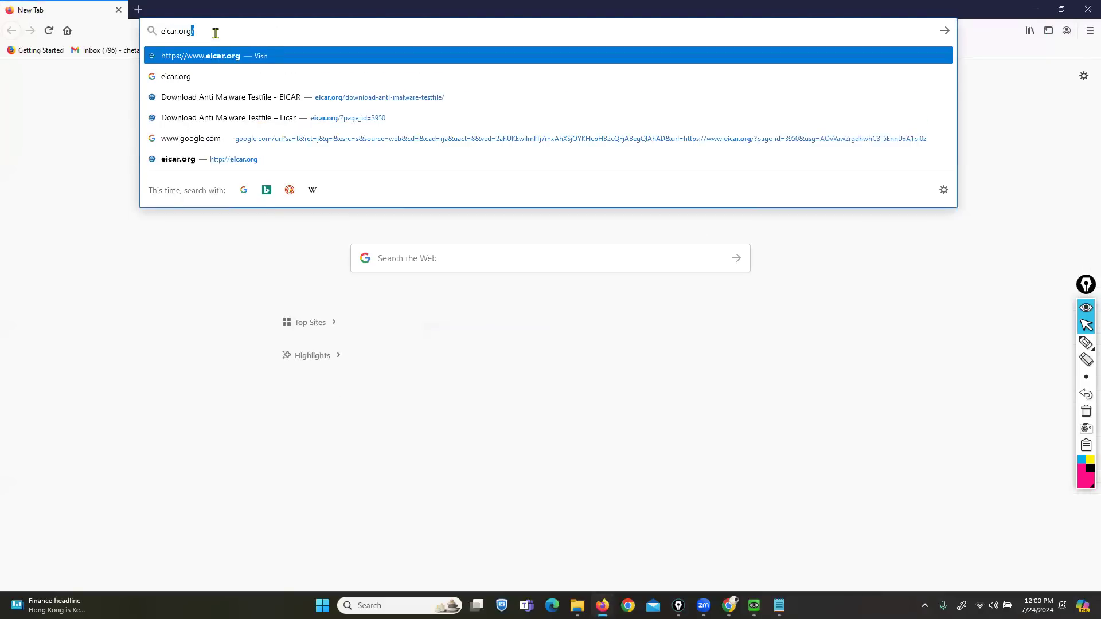
pyautogui.press('Return')
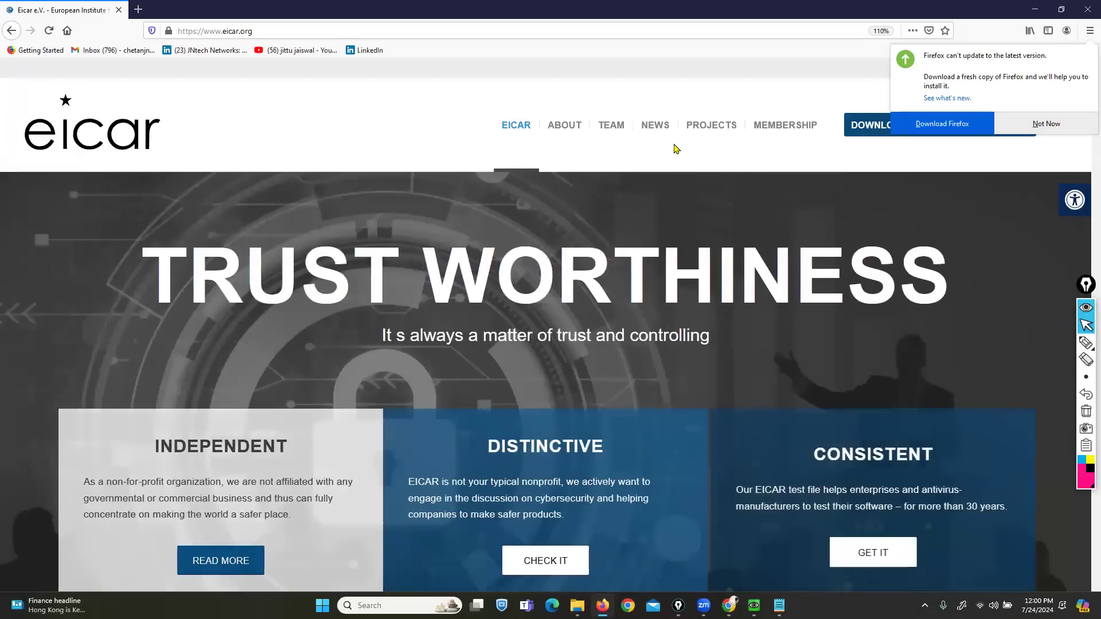
pyautogui.click(1032, 124)
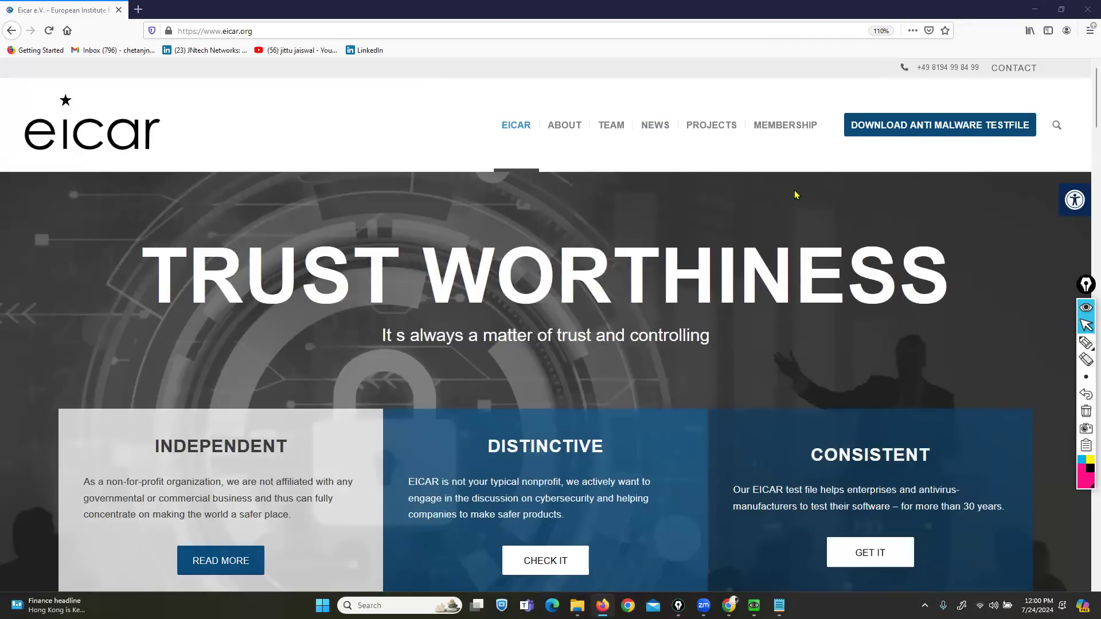
pyautogui.click(138, 9)
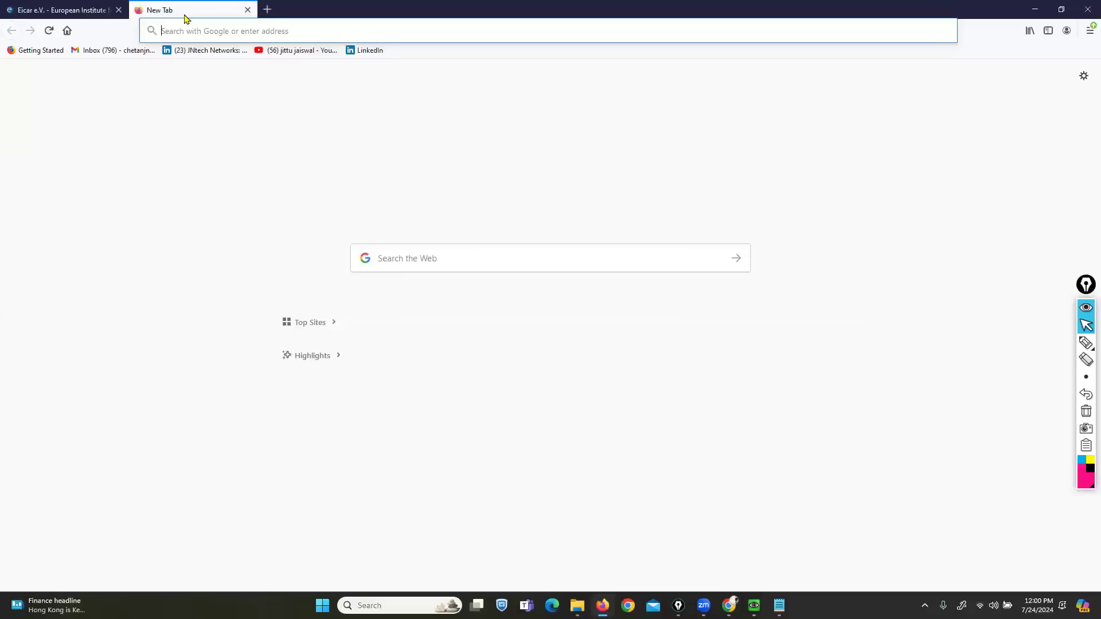
# - Load wicar.org in the new tab, then go back to the Eicar tab
pyautogui.write('wicar.or')
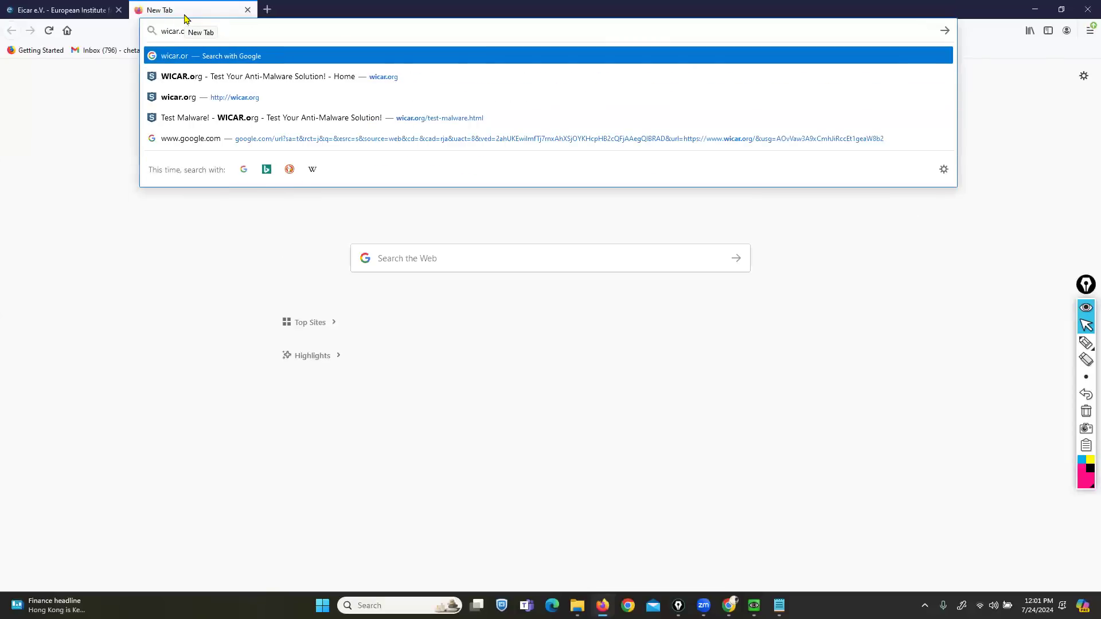
pyautogui.write('g')
pyautogui.press('Return')
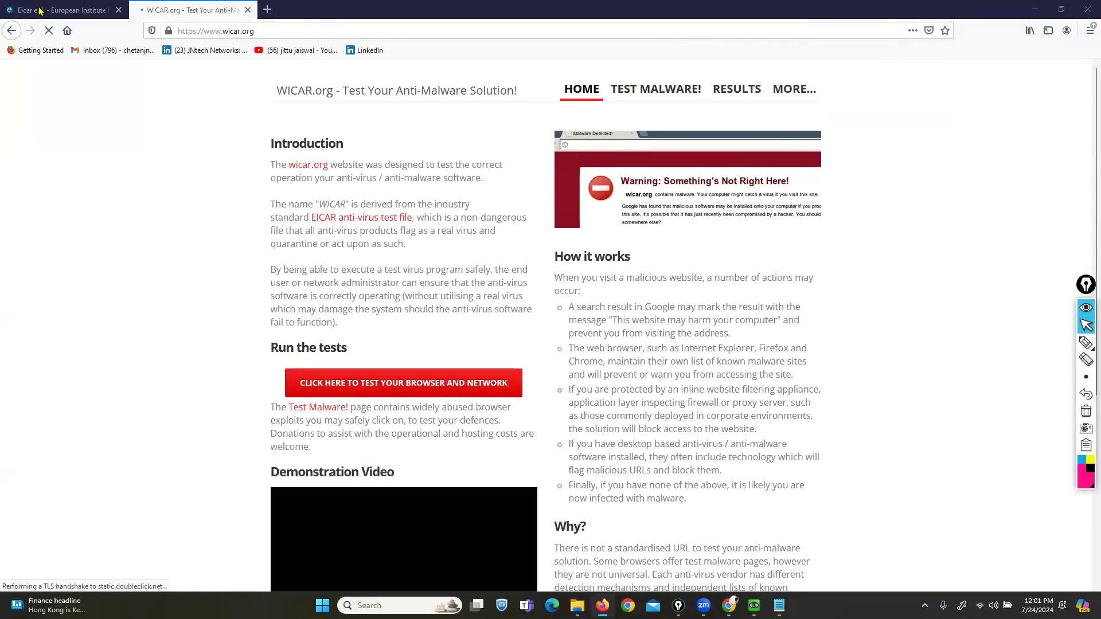
pyautogui.click(63, 9)
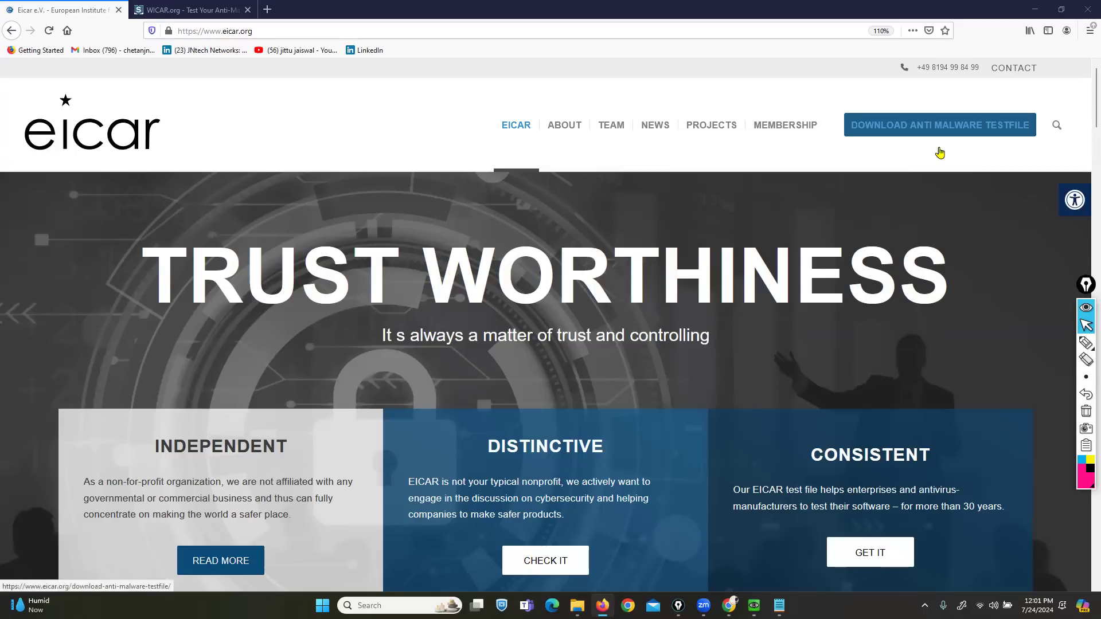
# - Underline and open the EICAR Download Anti Malware Testfile page
pyautogui.click(1085, 342)
pyautogui.moveTo(844, 147); pyautogui.dragTo(1026, 147)
pyautogui.click(1086, 411)
pyautogui.click(1084, 328)
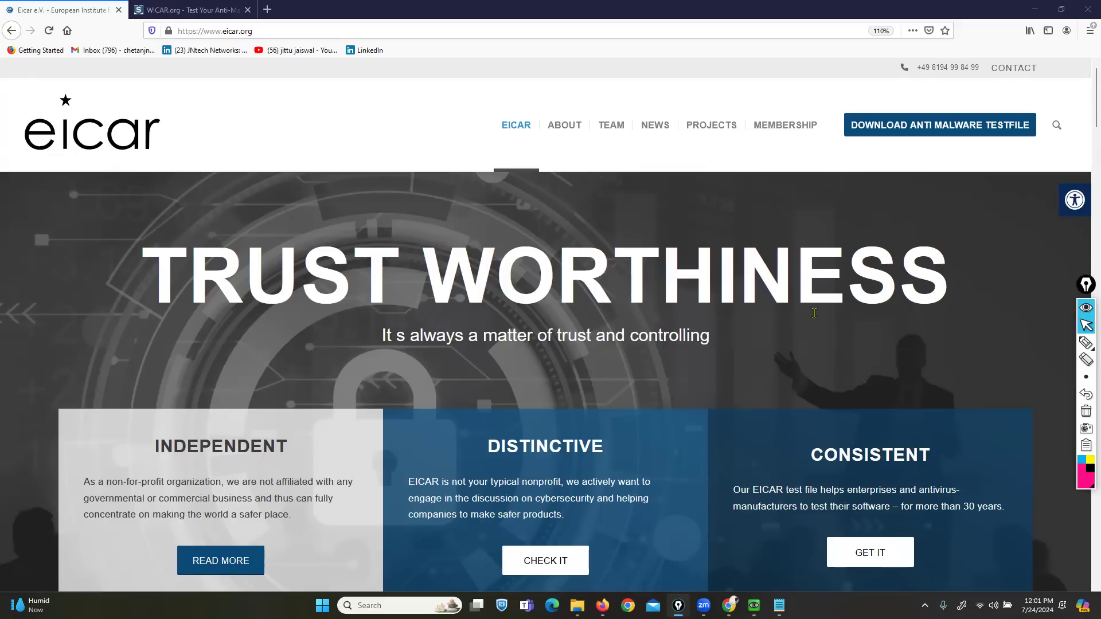
pyautogui.click(933, 115)
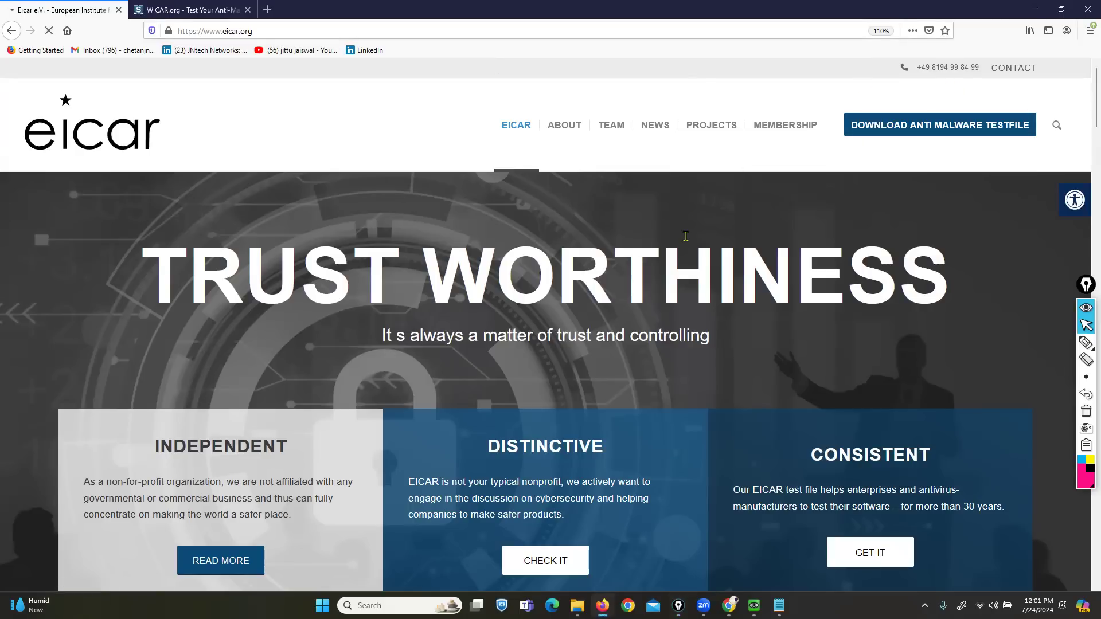
pyautogui.click(898, 130)
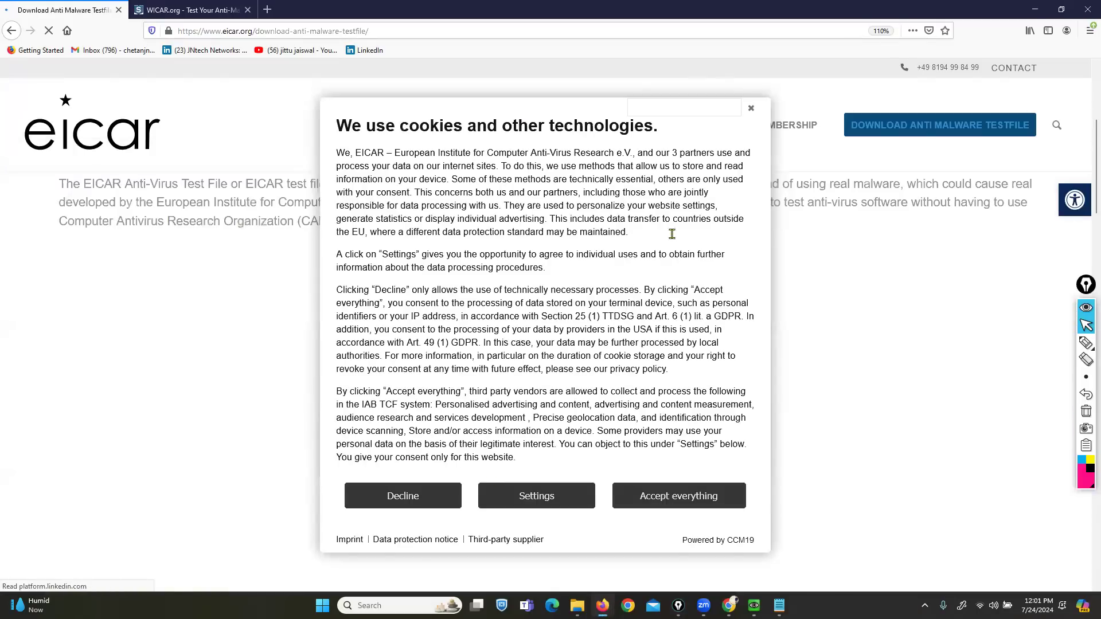
# - Dismiss the cookie notice, scroll to the Download Area, and loop around the download cards
pyautogui.click(751, 109)
pyautogui.scroll(-2, 763, 289)
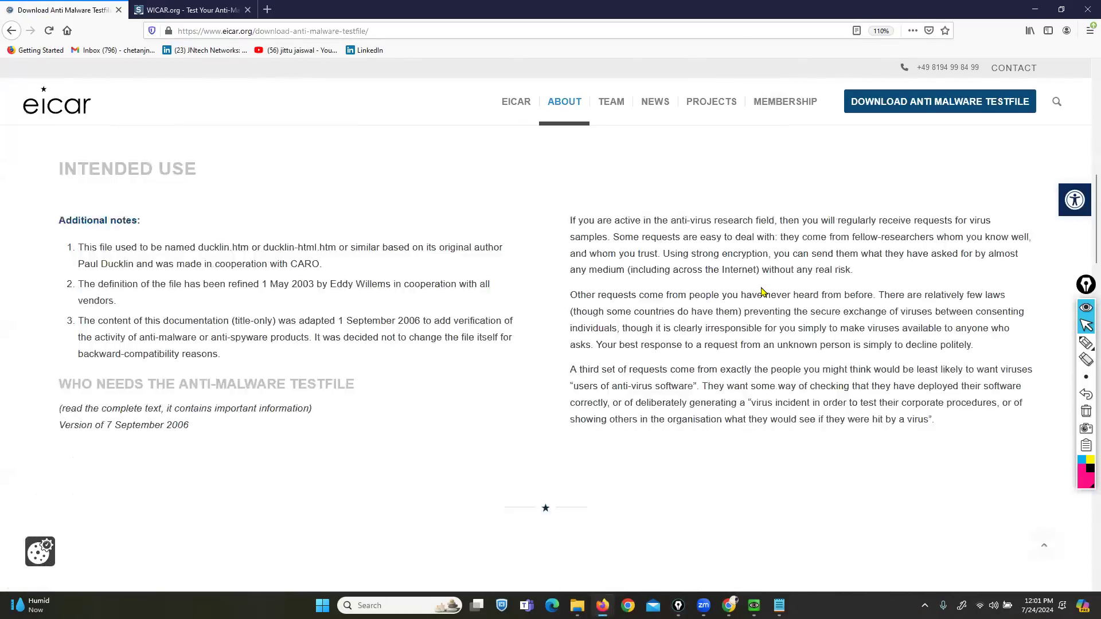
pyautogui.scroll(-10, 763, 291)
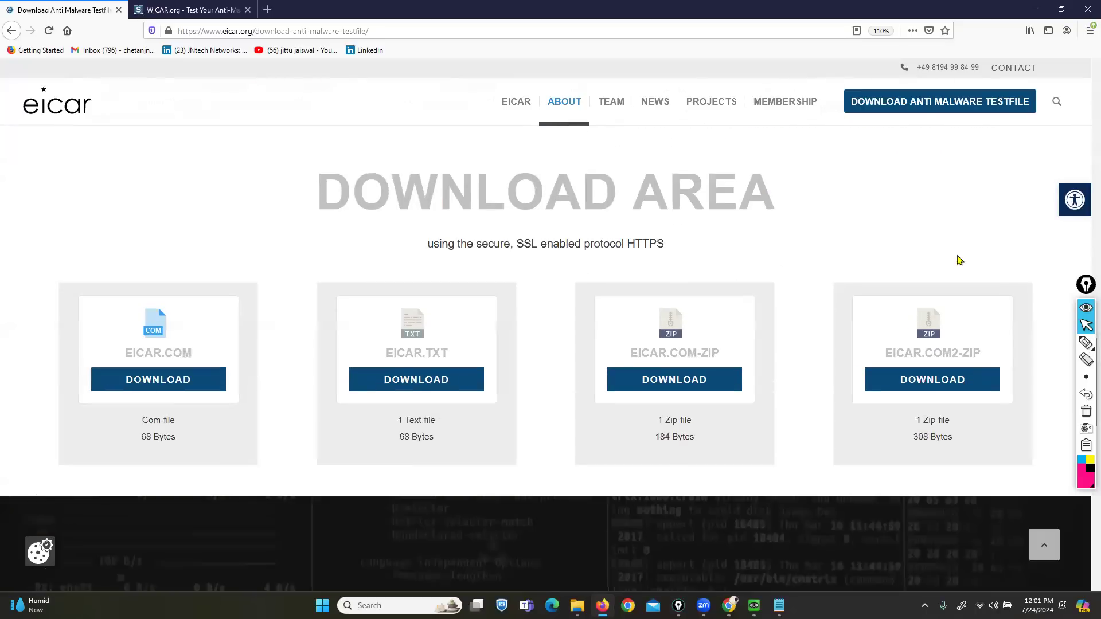
pyautogui.click(1085, 342)
pyautogui.moveTo(1034, 271)
pyautogui.mouseDown()
pyautogui.moveTo(386, 261)
pyautogui.moveTo(22, 282)
pyautogui.moveTo(33, 488)
pyautogui.moveTo(319, 518)
pyautogui.mouseUp()
pyautogui.moveTo(612, 509)
pyautogui.mouseDown()
pyautogui.moveTo(1044, 484)
pyautogui.moveTo(1021, 265)
pyautogui.mouseUp()
pyautogui.click(1086, 327)
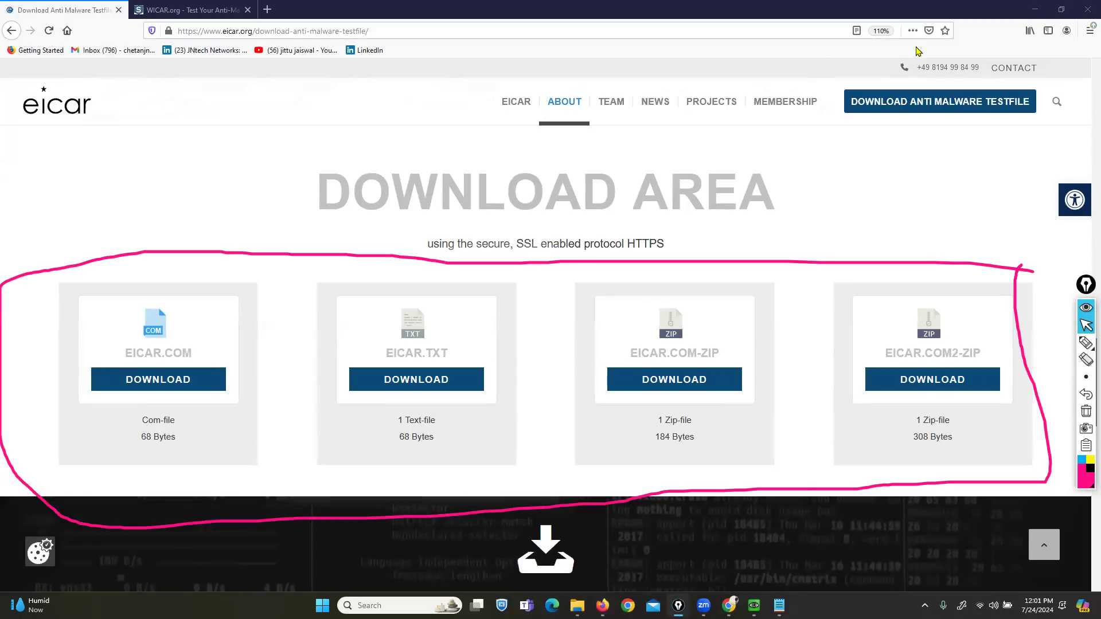
# - Circle the EICAR.COM, EICAR.TXT and EICAR.COM-ZIP download cards on screen
pyautogui.click(1085, 342)
pyautogui.moveTo(101, 177)
pyautogui.mouseDown()
pyautogui.moveTo(67, 176)
pyautogui.moveTo(105, 222)
pyautogui.moveTo(83, 186)
pyautogui.moveTo(81, 245)
pyautogui.moveTo(80, 228)
pyautogui.mouseUp()
pyautogui.moveTo(202, 288)
pyautogui.mouseDown()
pyautogui.moveTo(295, 449)
pyautogui.moveTo(218, 271)
pyautogui.mouseUp()
pyautogui.moveTo(458, 265)
pyautogui.mouseDown()
pyautogui.moveTo(350, 411)
pyautogui.moveTo(518, 430)
pyautogui.moveTo(465, 265)
pyautogui.mouseUp()
pyautogui.moveTo(759, 288)
pyautogui.mouseDown()
pyautogui.moveTo(711, 278)
pyautogui.moveTo(607, 462)
pyautogui.moveTo(799, 369)
pyautogui.moveTo(777, 316)
pyautogui.mouseUp()
pyautogui.moveTo(990, 290)
pyautogui.mouseDown()
pyautogui.moveTo(842, 347)
pyautogui.moveTo(967, 475)
pyautogui.moveTo(1030, 332)
pyautogui.moveTo(975, 285)
pyautogui.mouseUp()
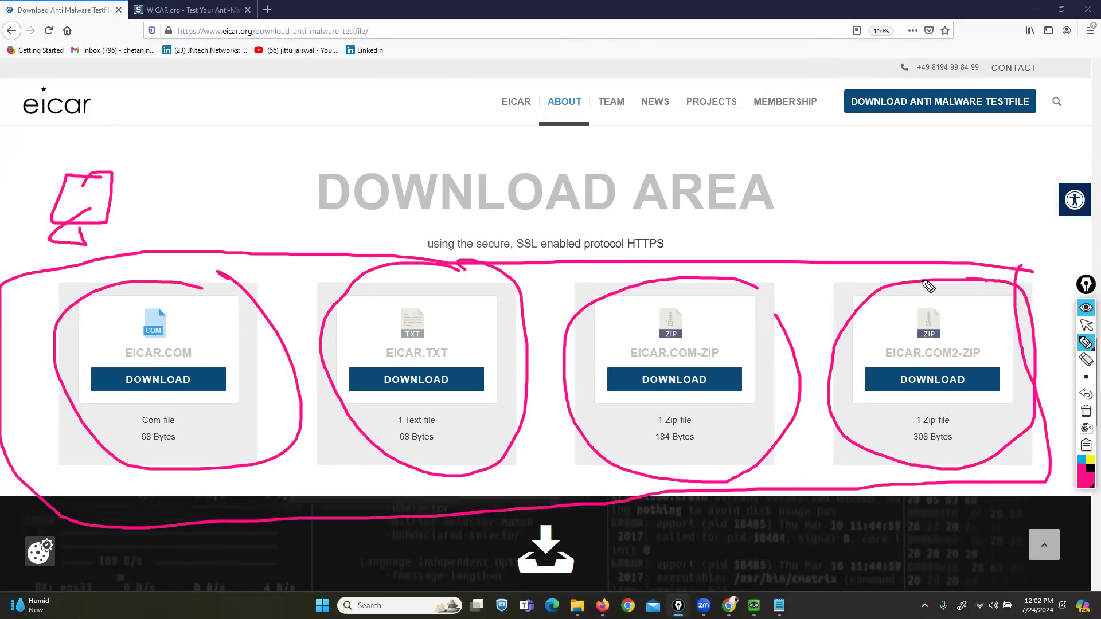
pyautogui.click(1086, 326)
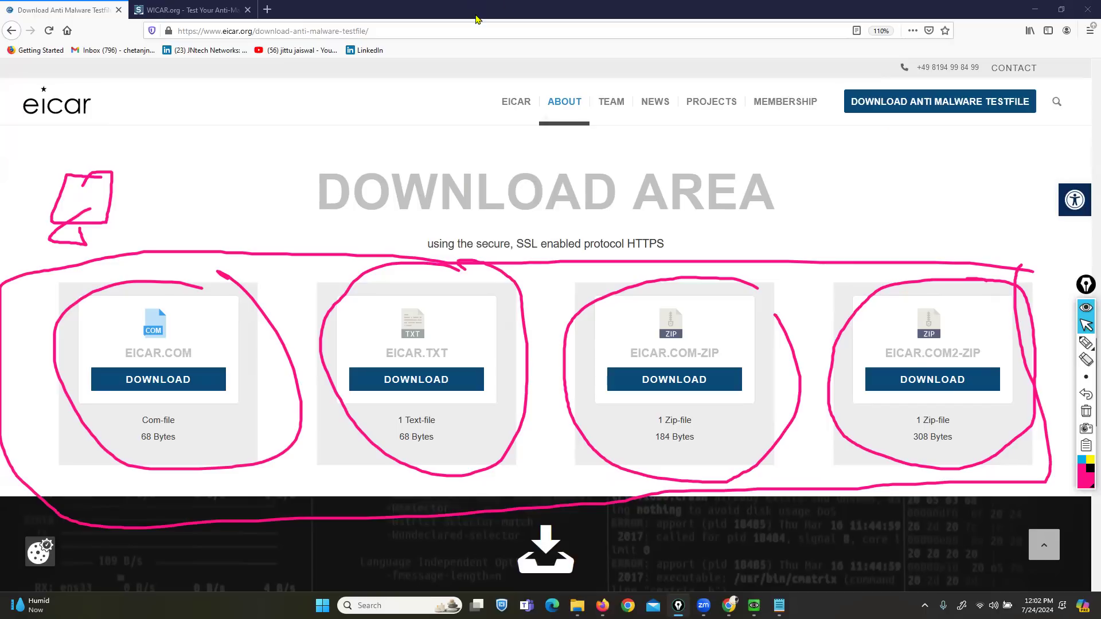
# - Open WICAR's Test Malware payload page, then close Firefox
pyautogui.click(189, 10)
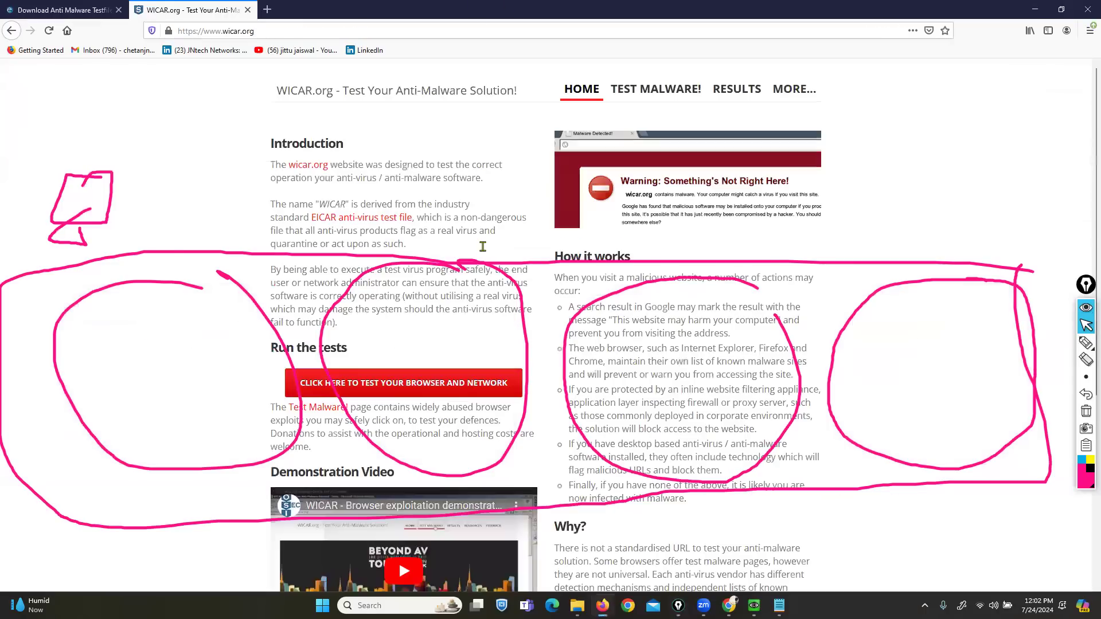
pyautogui.click(644, 93)
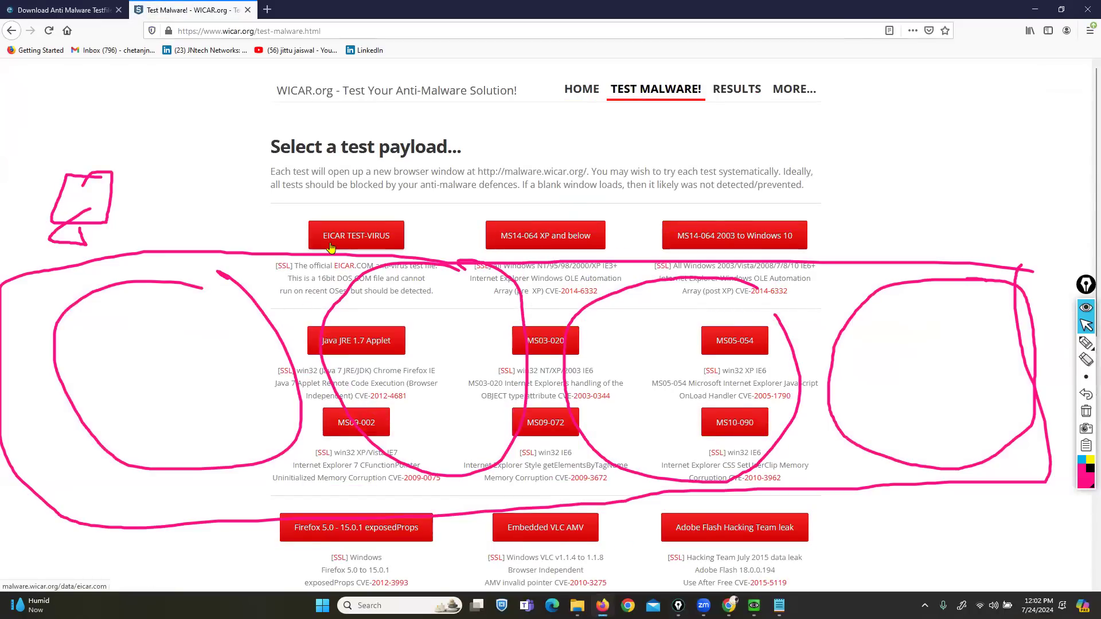
pyautogui.click(1087, 9)
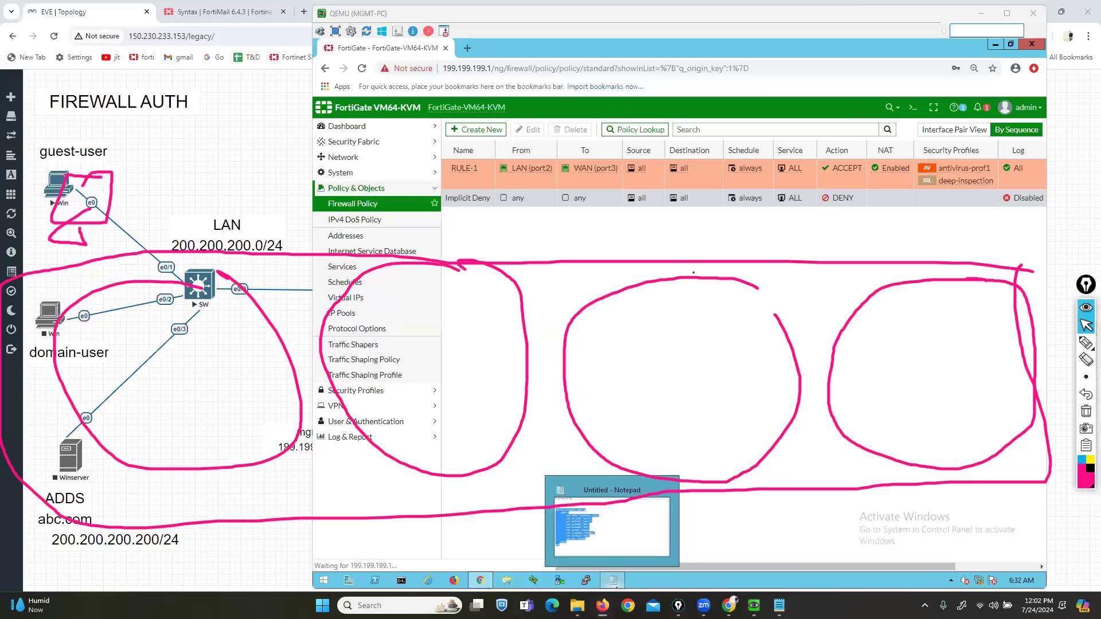
# - Clear the ink and bring up the fortinet firewall notes in Notepad beside the policy table
pyautogui.click(1086, 411)
pyautogui.click(779, 605)
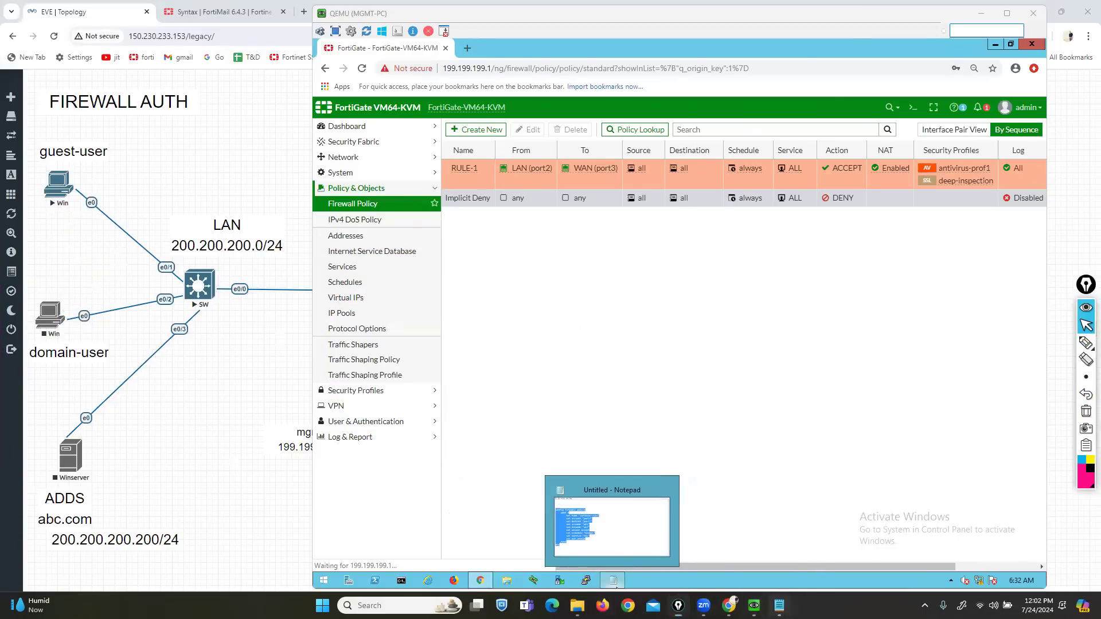
pyautogui.click(385, 110)
pyautogui.scroll(8, 638, 416)
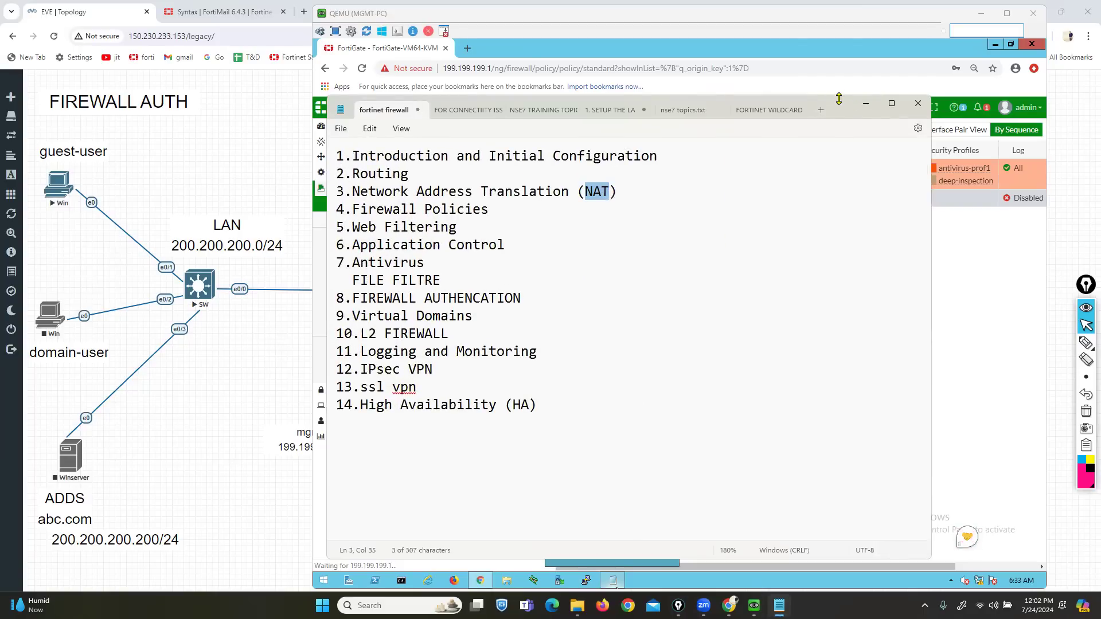
pyautogui.moveTo(801, 104); pyautogui.dragTo(552, 91)
# - Highlight the topic list, ending with topics 8 through 14 selected
pyautogui.moveTo(191, 266); pyautogui.dragTo(88, 144)
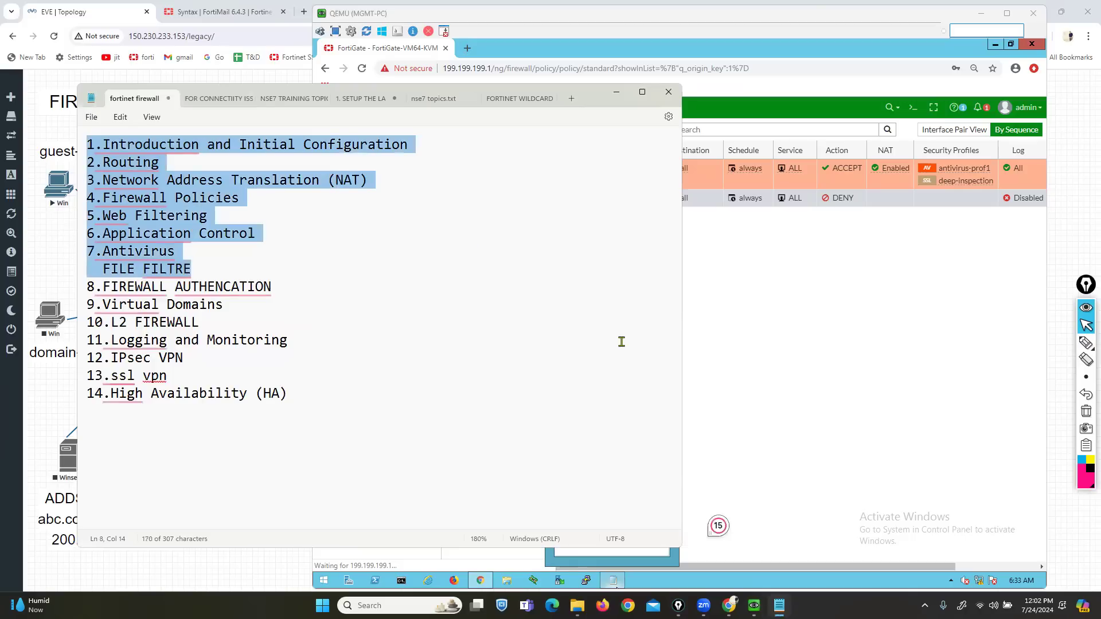
pyautogui.scroll(2, 619, 342)
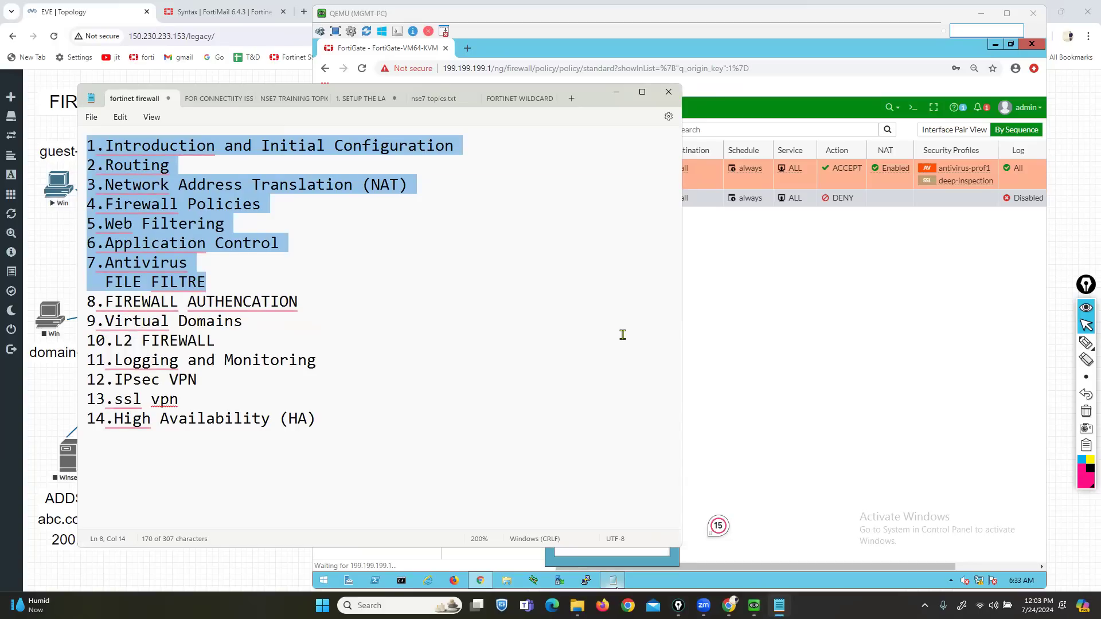
pyautogui.scroll(1, 504, 366)
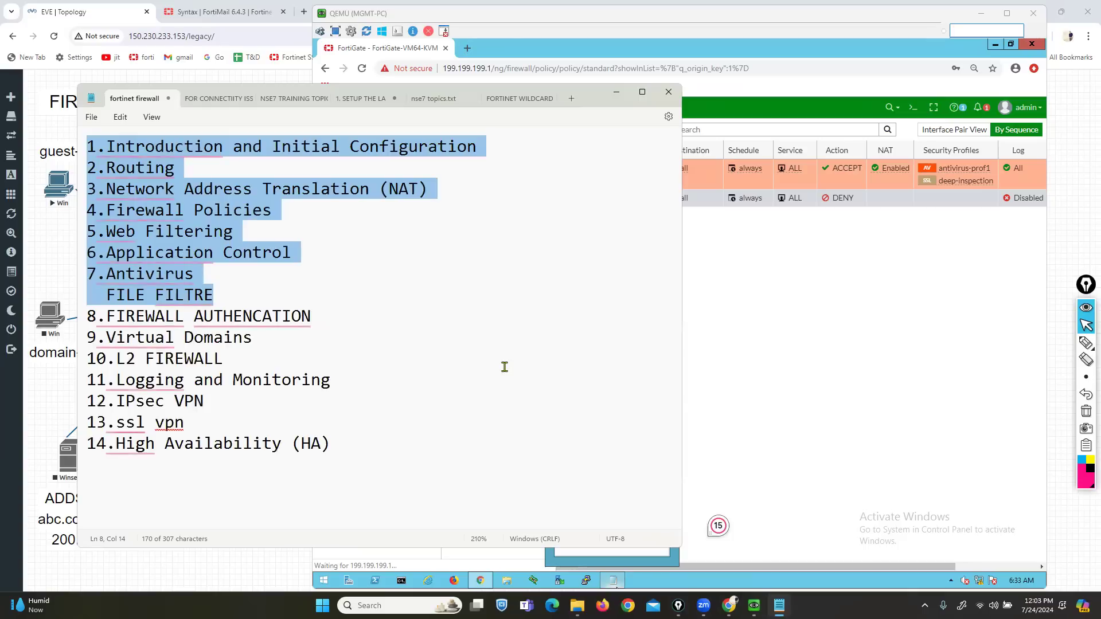
pyautogui.click(429, 366)
pyautogui.click(89, 317)
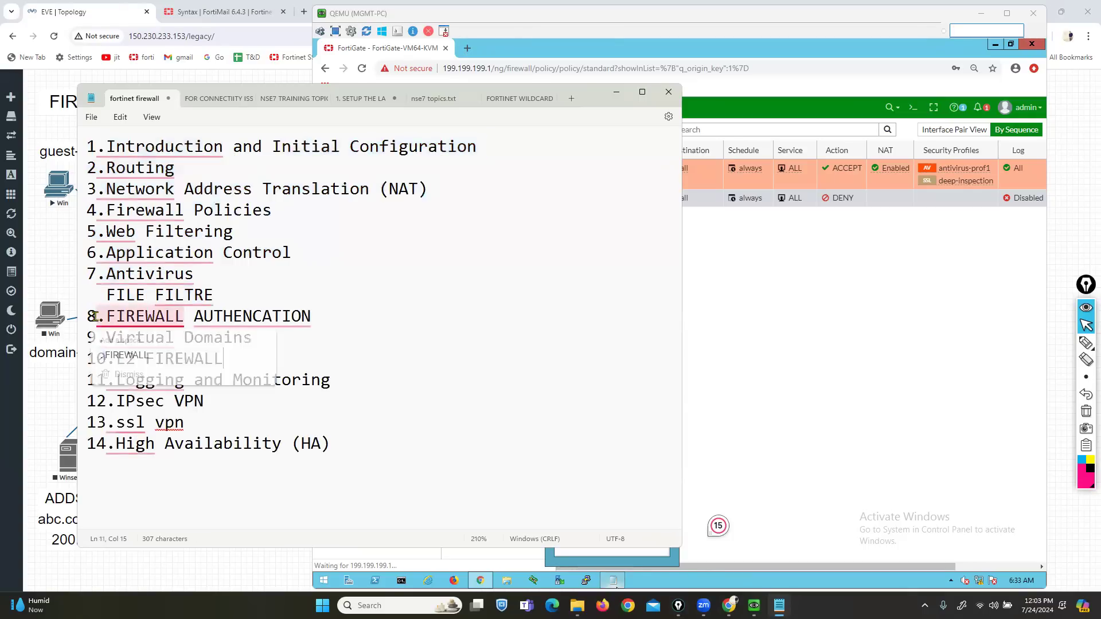
pyautogui.moveTo(88, 317); pyautogui.dragTo(383, 458)
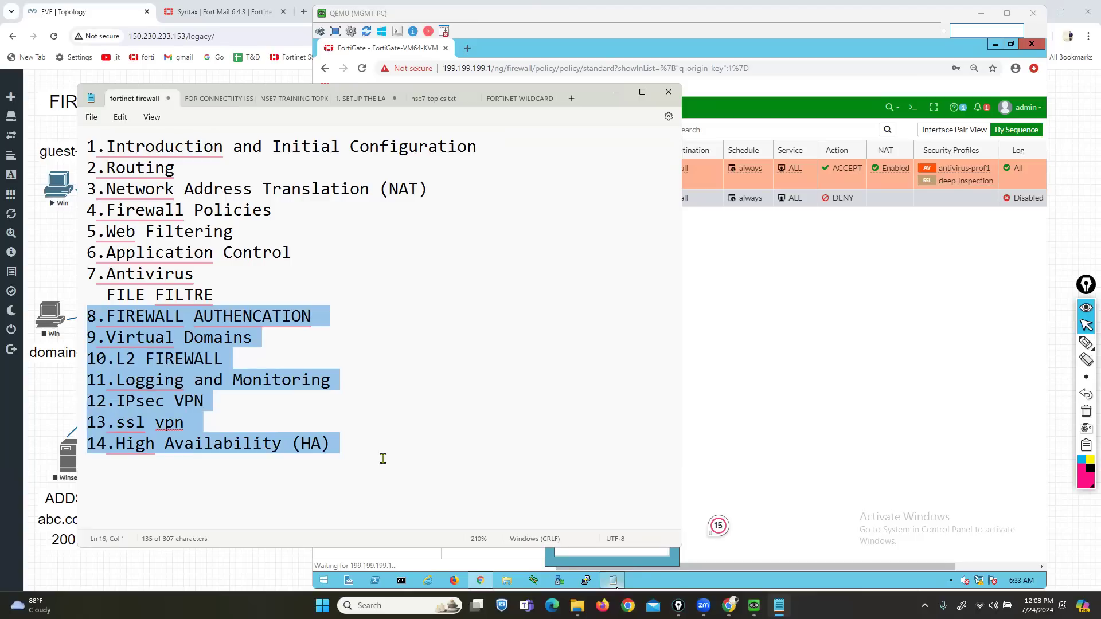
# - Select the FIREWALL AUTHENCATION heading, then minimize Notepad
pyautogui.click(347, 368)
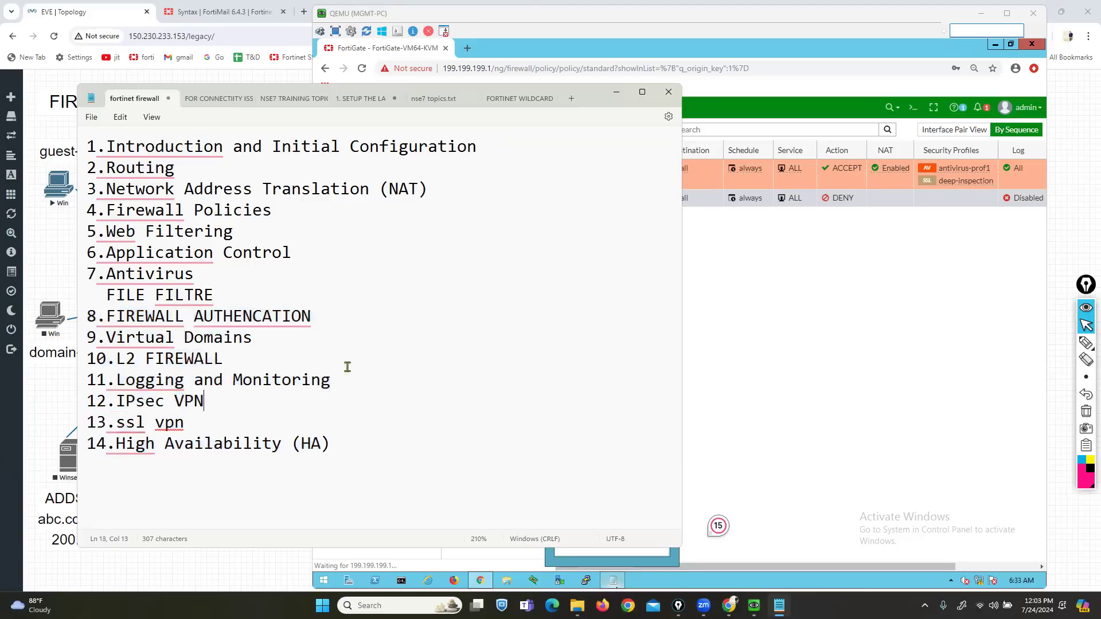
pyautogui.click(107, 318)
pyautogui.moveTo(106, 318); pyautogui.dragTo(310, 314)
pyautogui.hotkey('ctrl', 'c')
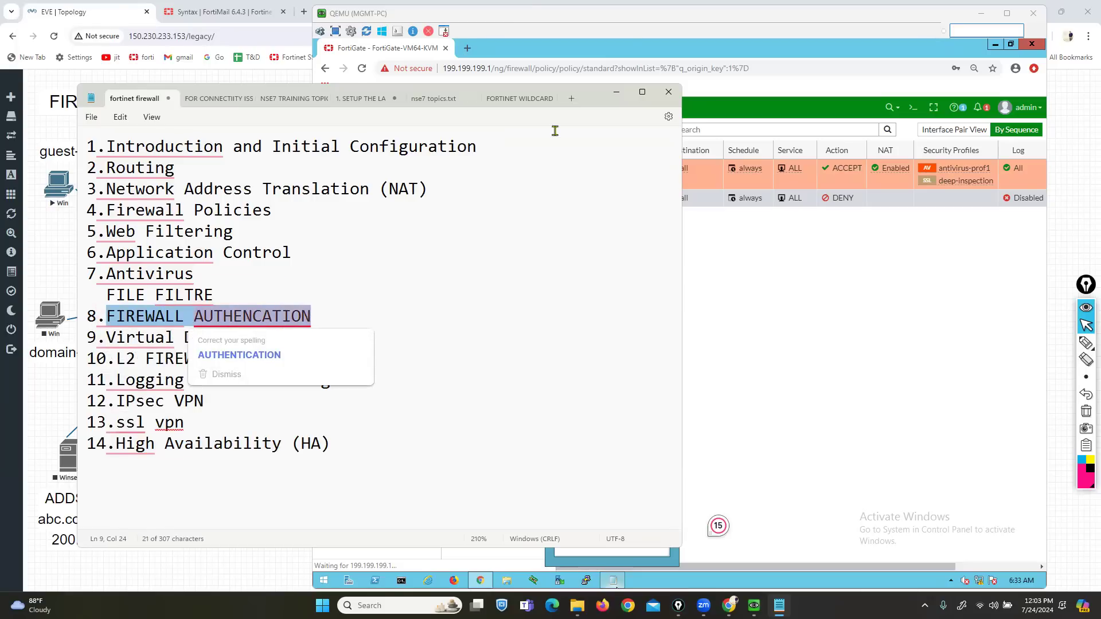
pyautogui.click(617, 95)
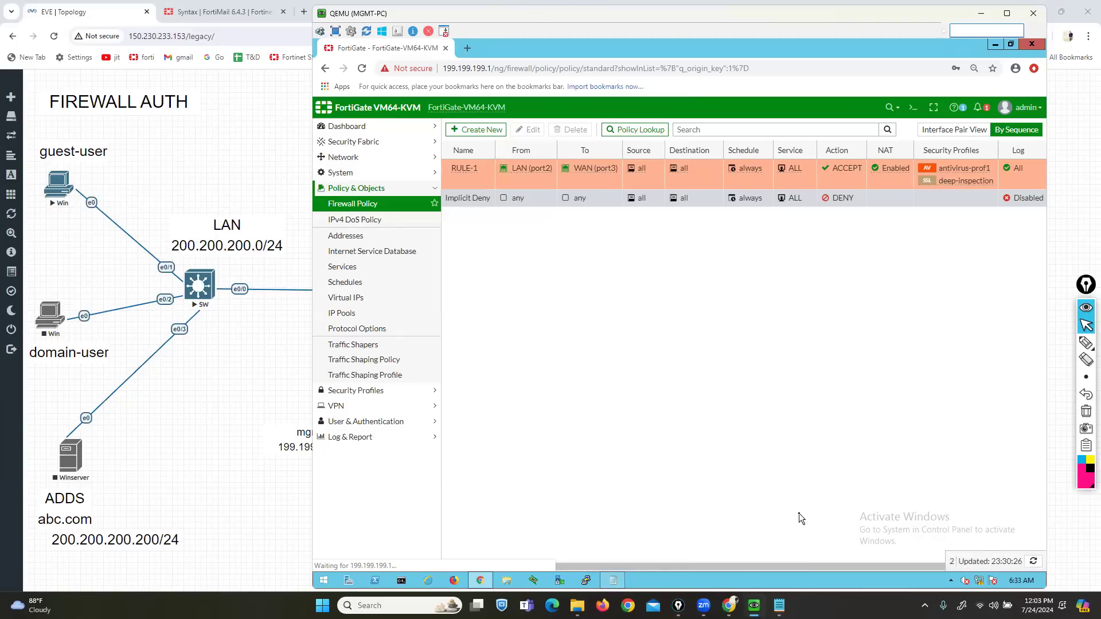
# - Launch mspaint, fill the canvas black, and choose yellow as the colour
pyautogui.press('super+r')
pyautogui.write('ms')
pyautogui.press('Up')
pyautogui.press('Up')
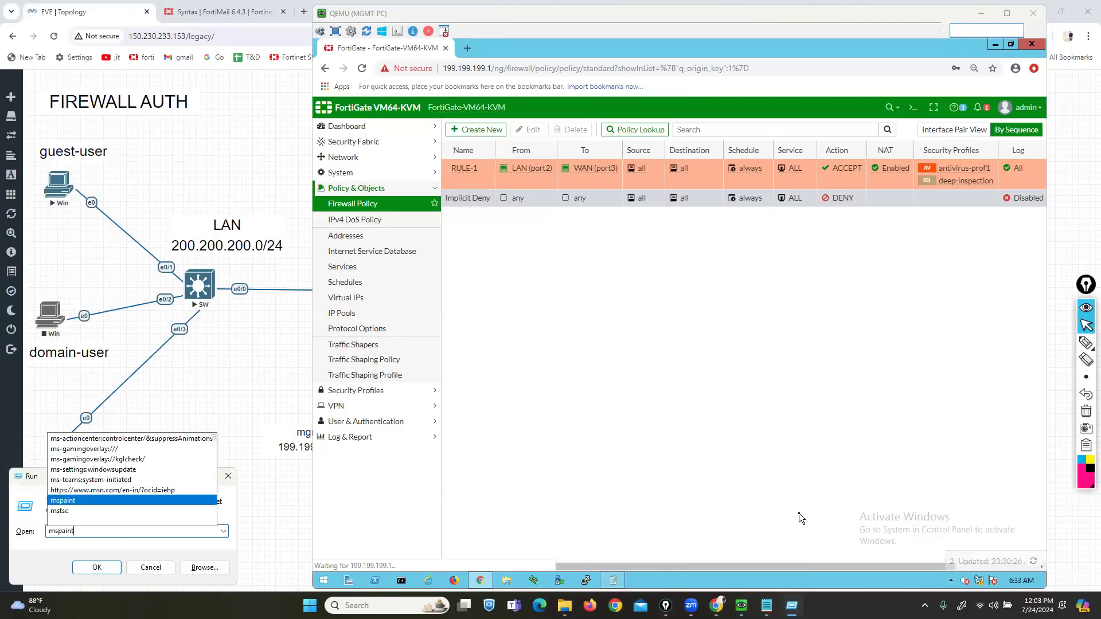
pyautogui.press('Return')
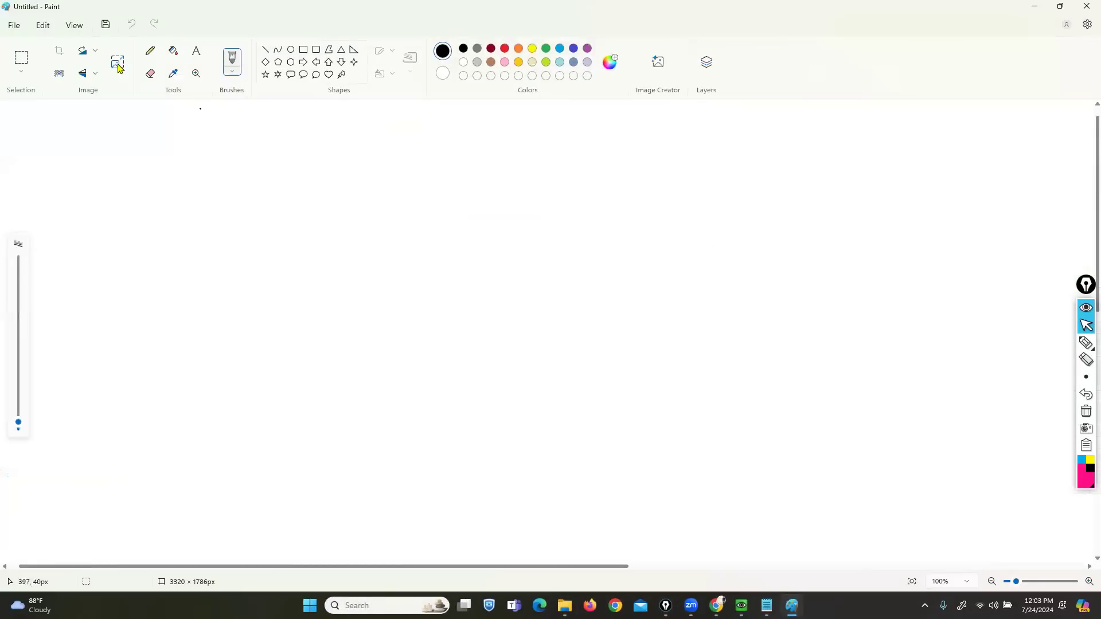
pyautogui.click(172, 51)
pyautogui.click(200, 184)
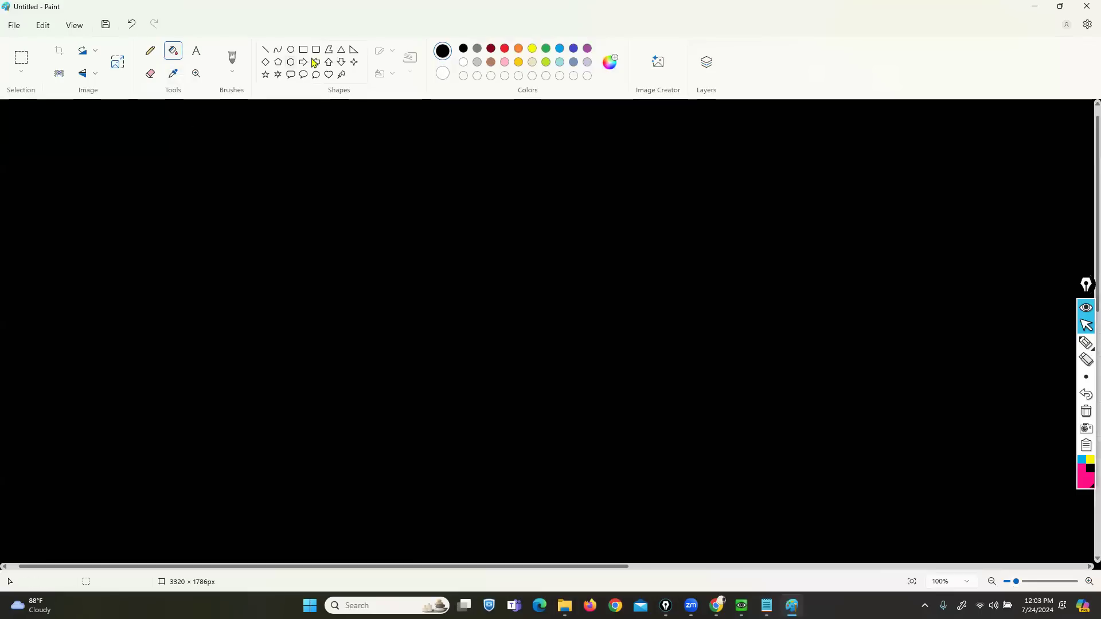
pyautogui.click(532, 48)
# - Paste the heading FIREWALL AUTHENCATION as 28-point text at the canvas top left
pyautogui.click(195, 51)
pyautogui.click(490, 113)
pyautogui.scroll(-2, 491, 248)
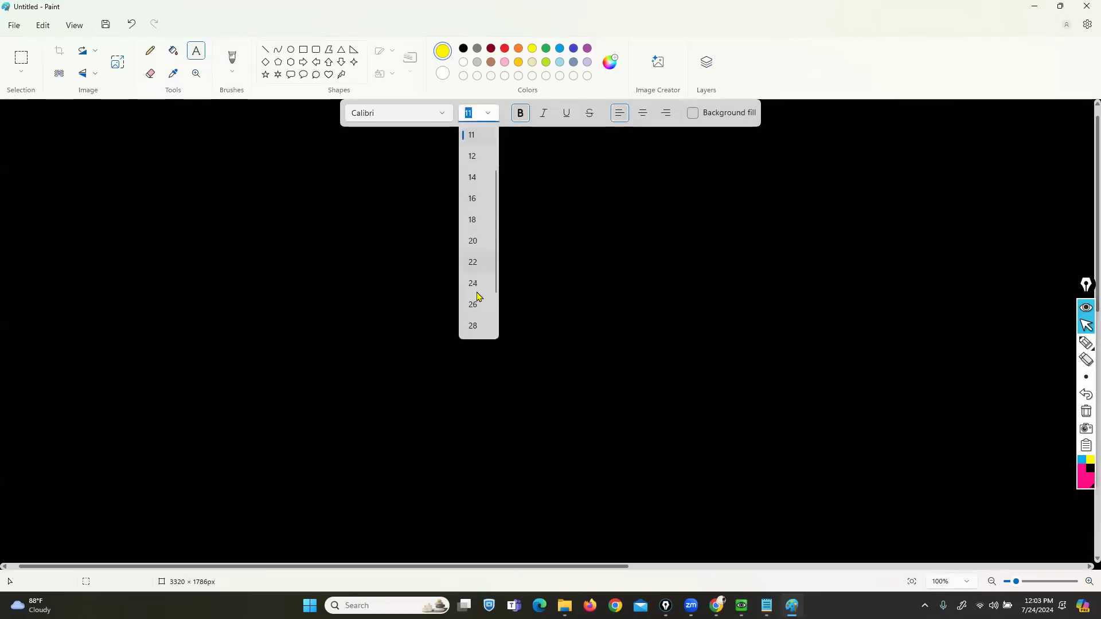
pyautogui.click(473, 326)
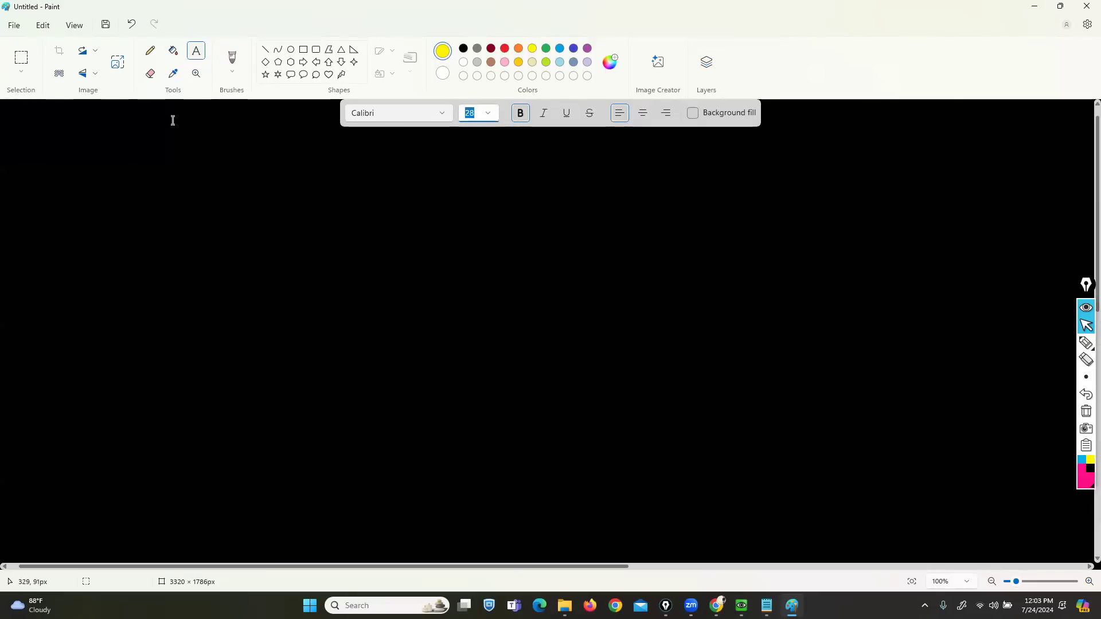
pyautogui.click(211, 127)
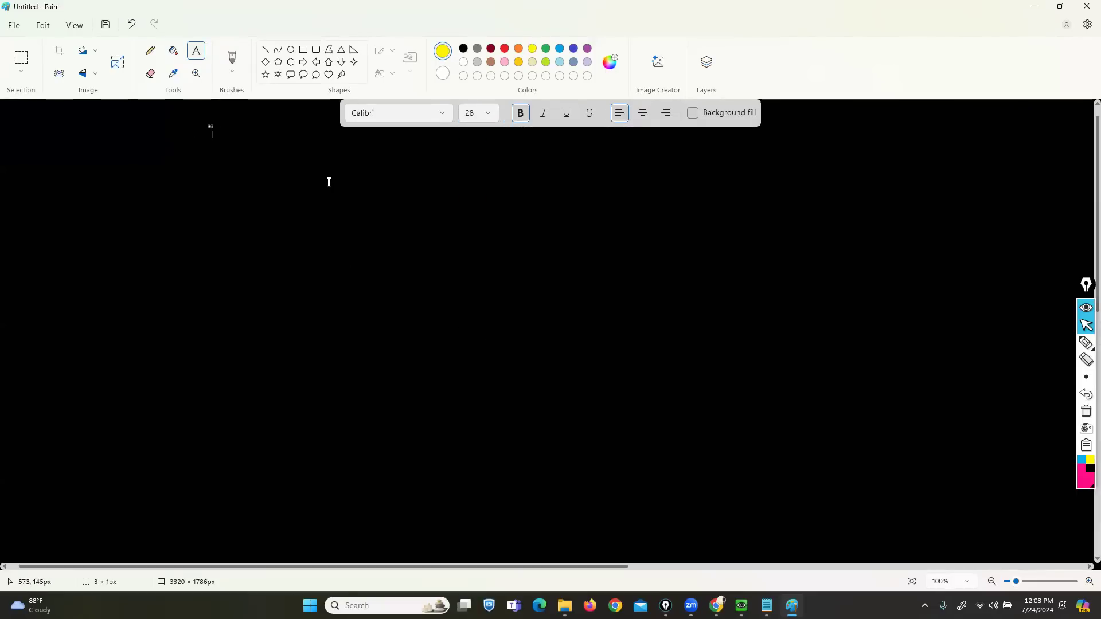
pyautogui.click(134, 117)
pyautogui.click(127, 117)
pyautogui.hotkey('ctrl', 'v')
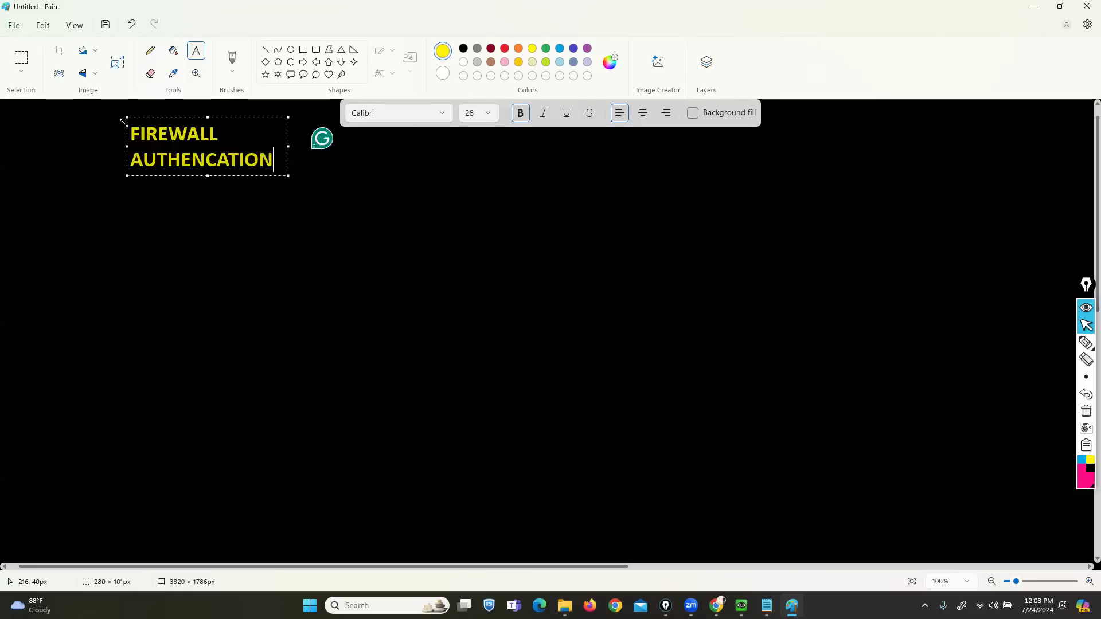
pyautogui.moveTo(91, 116); pyautogui.dragTo(76, 113)
pyautogui.click(228, 280)
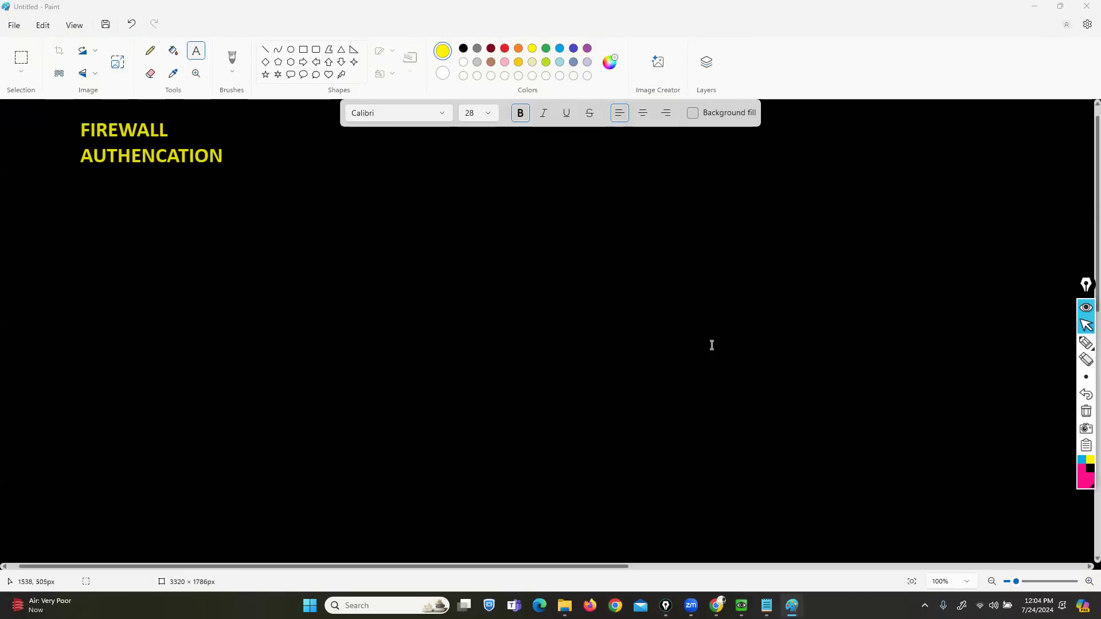
# - In pink, draw the FW box linked to an Sw switch with three hosts
pyautogui.click(1087, 487)
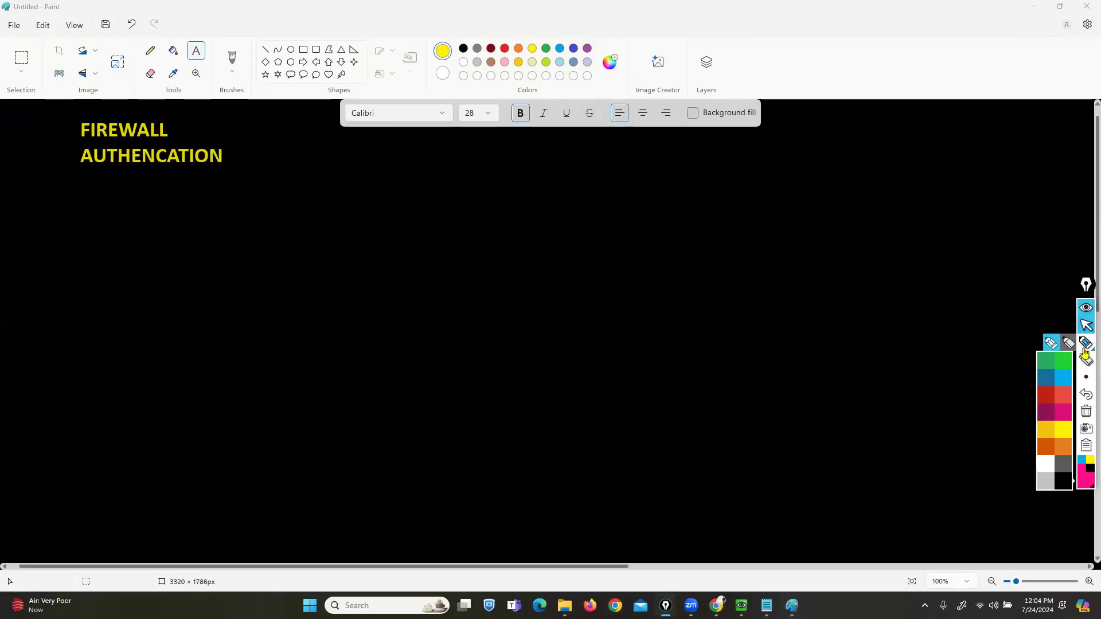
pyautogui.click(1053, 351)
pyautogui.moveTo(545, 295)
pyautogui.mouseDown()
pyautogui.moveTo(476, 293)
pyautogui.moveTo(553, 334)
pyautogui.moveTo(531, 294)
pyautogui.moveTo(513, 297)
pyautogui.mouseUp()
pyautogui.moveTo(492, 298)
pyautogui.mouseDown()
pyautogui.moveTo(492, 319)
pyautogui.moveTo(509, 308)
pyautogui.moveTo(543, 315)
pyautogui.moveTo(542, 303)
pyautogui.mouseUp()
pyautogui.moveTo(472, 308); pyautogui.dragTo(211, 337)
pyautogui.moveTo(168, 306)
pyautogui.mouseDown()
pyautogui.moveTo(130, 352)
pyautogui.moveTo(212, 361)
pyautogui.moveTo(166, 306)
pyautogui.moveTo(141, 343)
pyautogui.mouseUp()
pyautogui.moveTo(168, 330)
pyautogui.mouseDown()
pyautogui.moveTo(174, 347)
pyautogui.moveTo(187, 331)
pyautogui.moveTo(33, 296)
pyautogui.moveTo(56, 293)
pyautogui.mouseUp()
pyautogui.moveTo(136, 358)
pyautogui.mouseDown()
pyautogui.moveTo(35, 374)
pyautogui.moveTo(90, 409)
pyautogui.mouseUp()
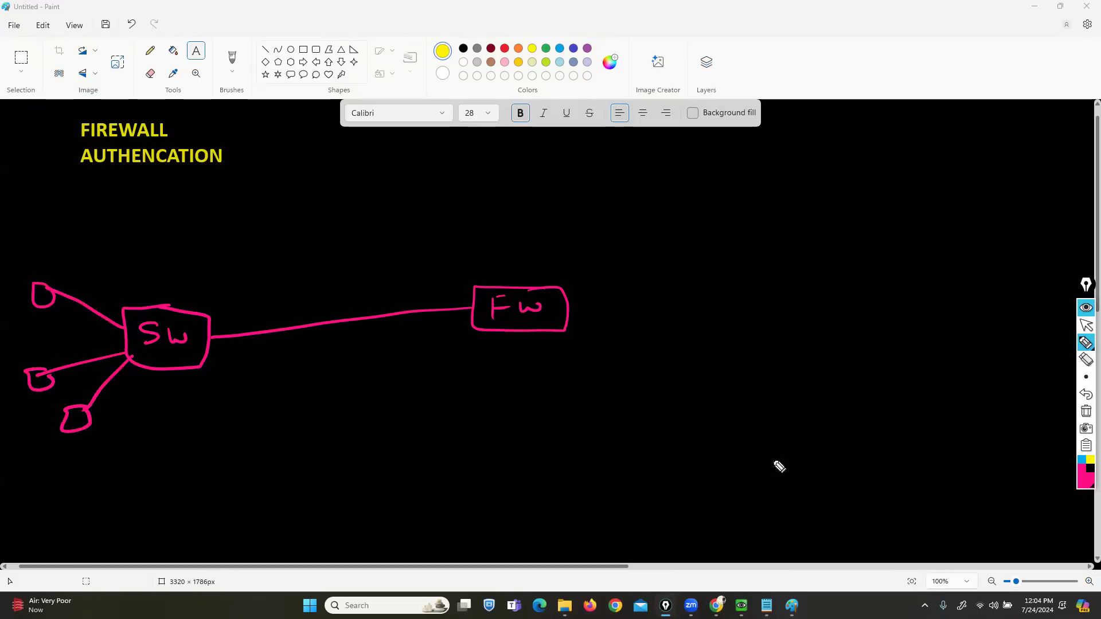
# - In cyan, draw a link from FW to a cloud labelled ISP
pyautogui.click(1081, 460)
pyautogui.moveTo(561, 311)
pyautogui.mouseDown()
pyautogui.moveTo(608, 304)
pyautogui.moveTo(757, 322)
pyautogui.mouseUp()
pyautogui.moveTo(788, 276)
pyautogui.mouseDown()
pyautogui.moveTo(750, 285)
pyautogui.moveTo(860, 356)
pyautogui.moveTo(800, 273)
pyautogui.moveTo(804, 295)
pyautogui.mouseUp()
pyautogui.moveTo(795, 297); pyautogui.dragTo(795, 315)
pyautogui.moveTo(785, 316)
pyautogui.mouseDown()
pyautogui.moveTo(823, 309)
pyautogui.moveTo(823, 322)
pyautogui.mouseUp()
pyautogui.moveTo(847, 303)
pyautogui.mouseDown()
pyautogui.moveTo(842, 327)
pyautogui.moveTo(848, 314)
pyautogui.mouseUp()
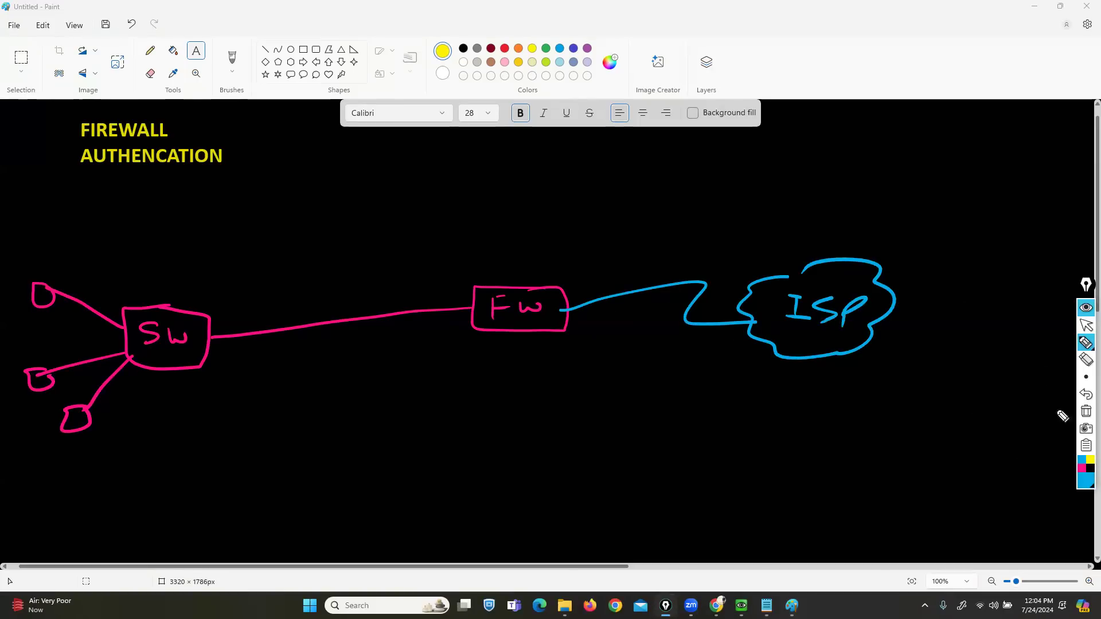
pyautogui.click(1085, 482)
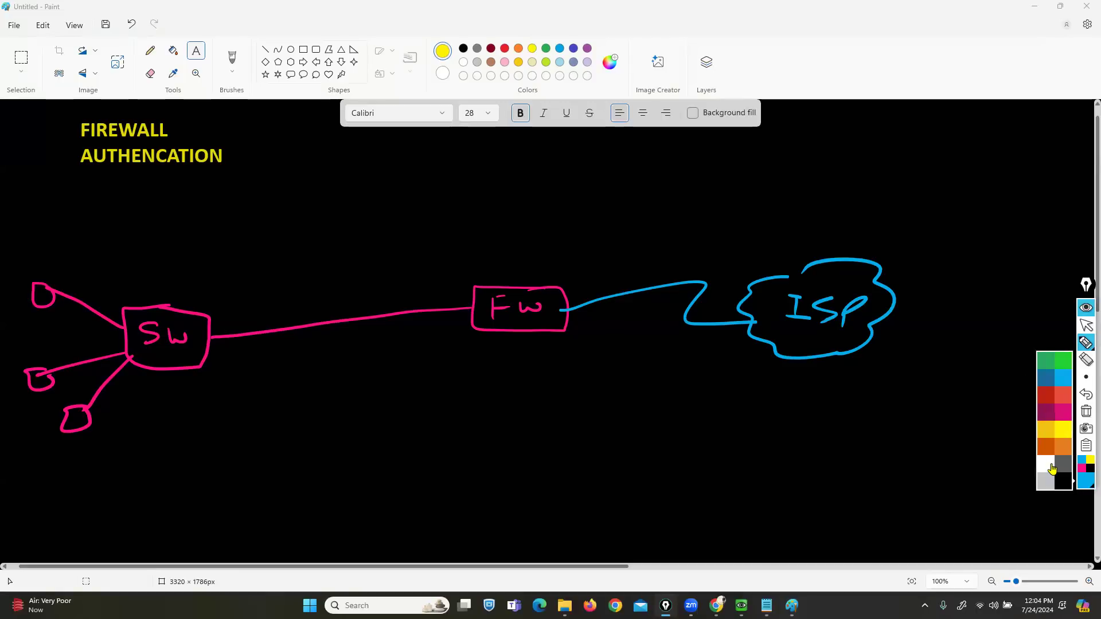
# - In white, draw a link up from the ISP cloud to a server labelled 8.8.8.8
pyautogui.click(1048, 465)
pyautogui.moveTo(834, 266); pyautogui.dragTo(866, 156)
pyautogui.moveTo(860, 117)
pyautogui.mouseDown()
pyautogui.moveTo(898, 156)
pyautogui.moveTo(859, 114)
pyautogui.mouseUp()
pyautogui.moveTo(889, 170); pyautogui.dragTo(980, 166)
pyautogui.click(904, 174)
pyautogui.click(927, 179)
pyautogui.click(961, 172)
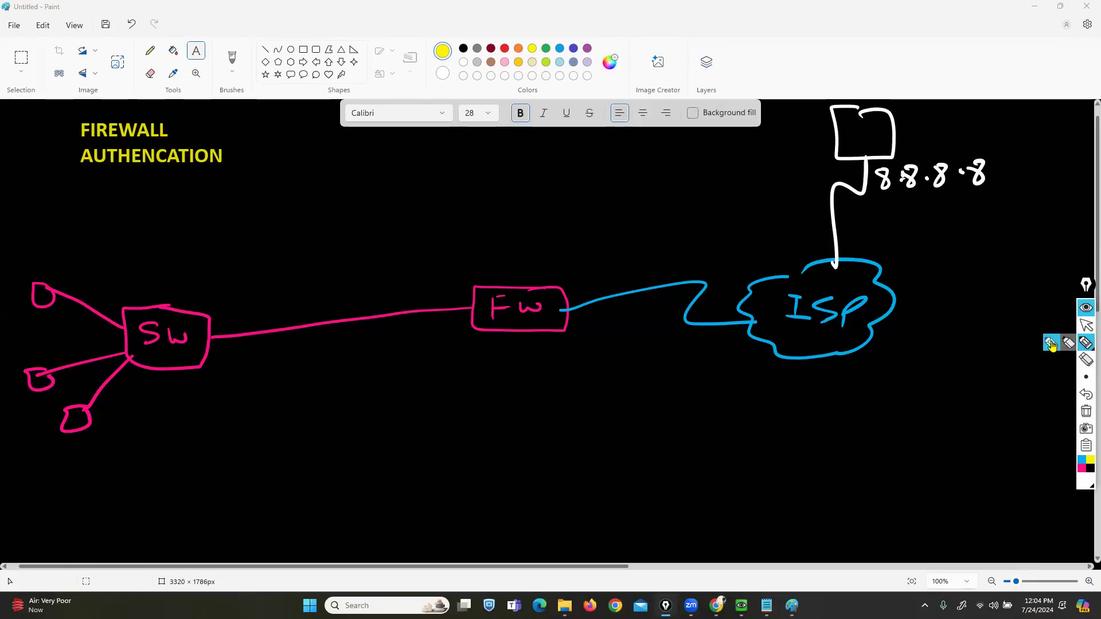
# - In green, write host IP 192.168.10.10, FP under the firewall, and ports P2/P3
pyautogui.click(1086, 463)
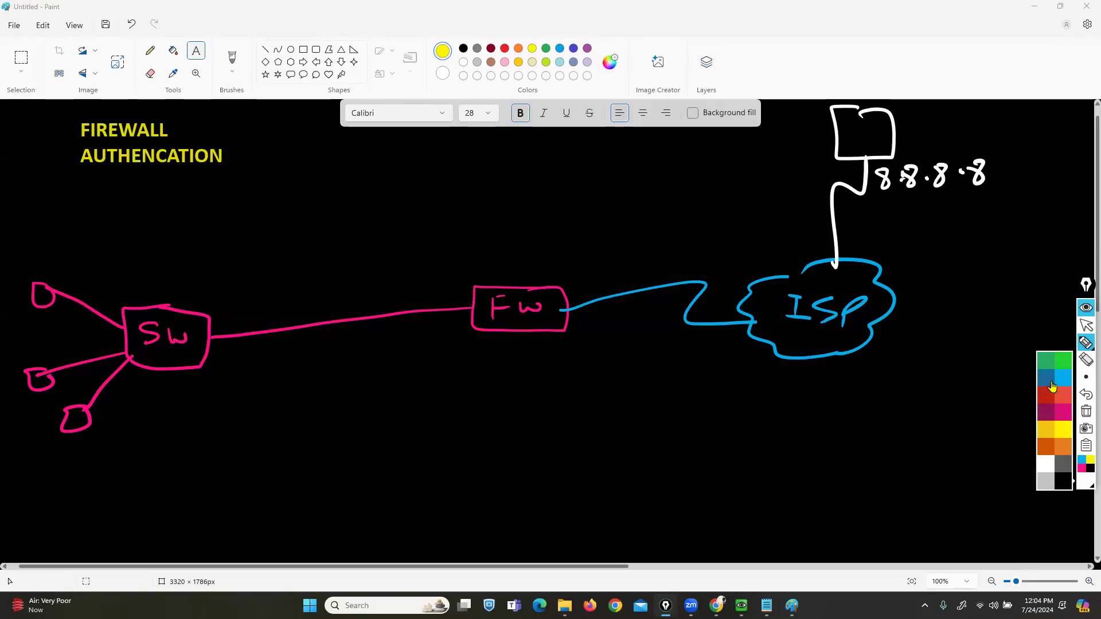
pyautogui.click(1047, 368)
pyautogui.moveTo(24, 435)
pyautogui.mouseDown()
pyautogui.moveTo(28, 457)
pyautogui.moveTo(44, 443)
pyautogui.moveTo(64, 452)
pyautogui.moveTo(152, 427)
pyautogui.moveTo(191, 438)
pyautogui.mouseUp()
pyautogui.click(1085, 394)
pyautogui.click(1086, 394)
pyautogui.moveTo(172, 424); pyautogui.dragTo(181, 420)
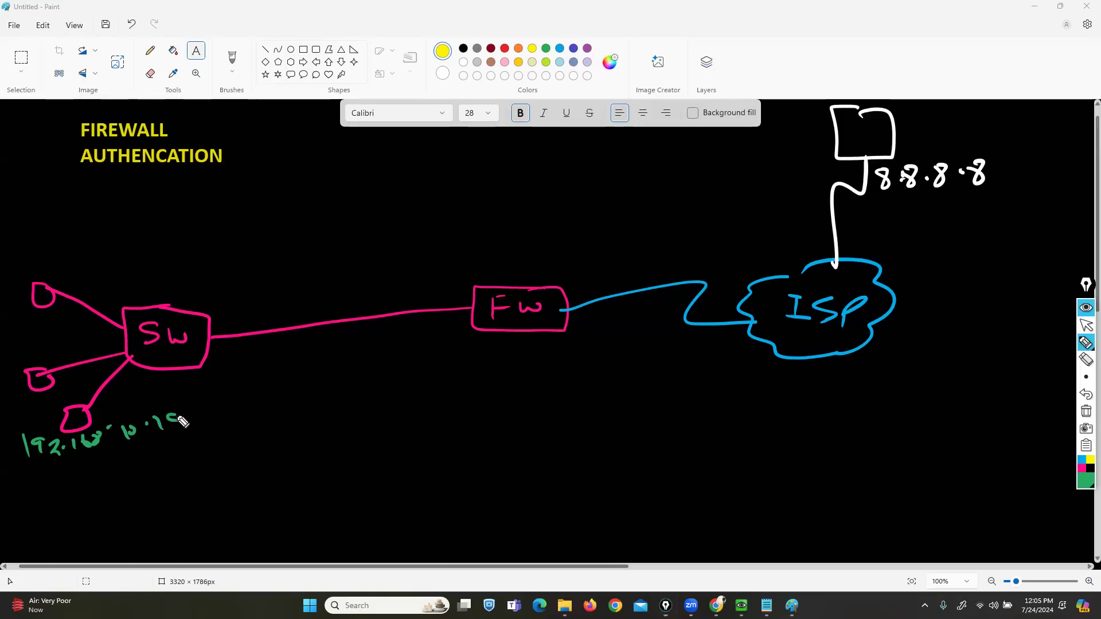
pyautogui.moveTo(510, 359)
pyautogui.mouseDown()
pyautogui.moveTo(509, 379)
pyautogui.moveTo(535, 378)
pyautogui.moveTo(552, 360)
pyautogui.moveTo(565, 377)
pyautogui.moveTo(498, 383)
pyautogui.mouseUp()
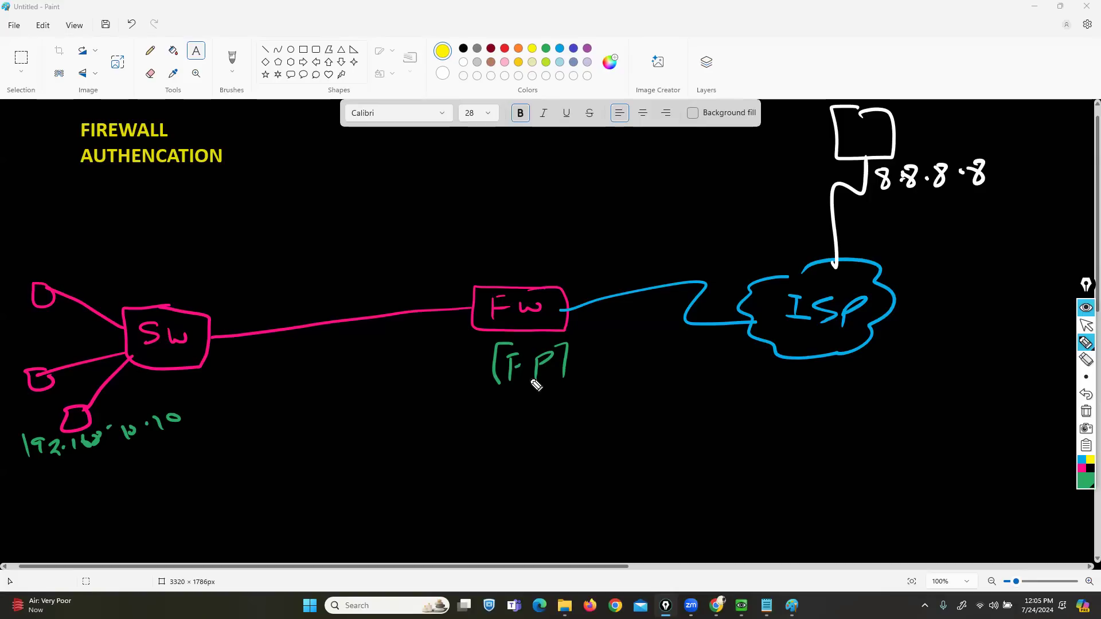
pyautogui.moveTo(442, 315); pyautogui.dragTo(459, 337)
pyautogui.moveTo(585, 311); pyautogui.dragTo(600, 331)
# - In orange, list P2, P3, SIP, Dst IP and S|P under the FP label
pyautogui.click(1082, 481)
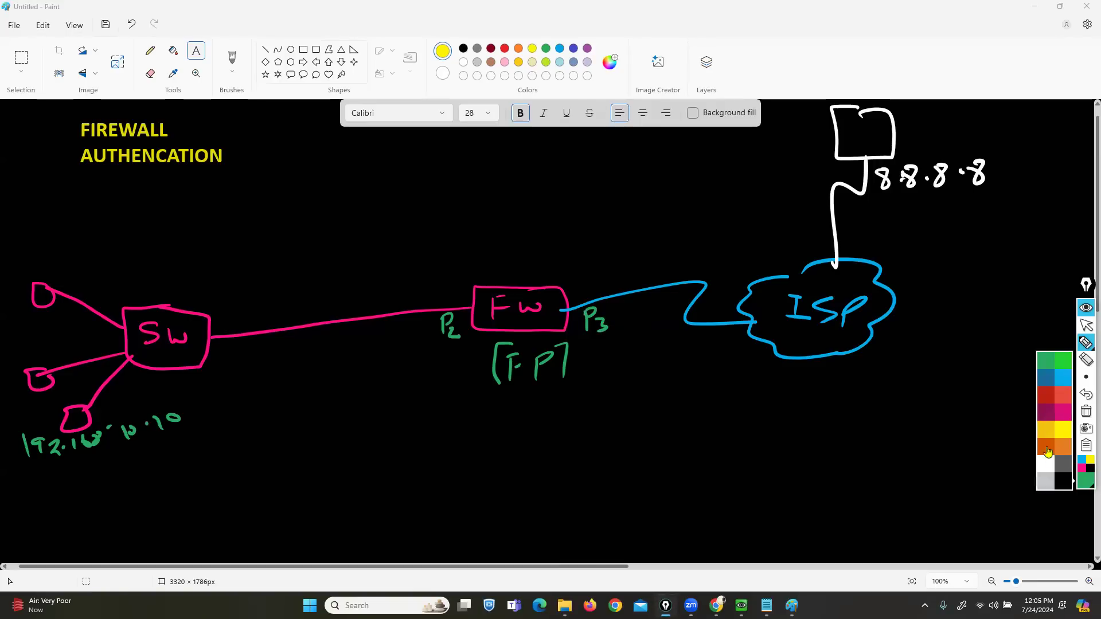
pyautogui.click(1046, 451)
pyautogui.moveTo(511, 391)
pyautogui.mouseDown()
pyautogui.moveTo(514, 411)
pyautogui.moveTo(531, 417)
pyautogui.moveTo(512, 442)
pyautogui.moveTo(533, 445)
pyautogui.moveTo(499, 471)
pyautogui.moveTo(550, 463)
pyautogui.mouseUp()
pyautogui.click(524, 405)
pyautogui.moveTo(500, 503)
pyautogui.mouseDown()
pyautogui.moveTo(500, 525)
pyautogui.moveTo(562, 518)
pyautogui.moveTo(523, 555)
pyautogui.moveTo(508, 552)
pyautogui.mouseUp()
pyautogui.moveTo(538, 539)
pyautogui.mouseDown()
pyautogui.moveTo(534, 564)
pyautogui.moveTo(555, 566)
pyautogui.mouseUp()
pyautogui.moveTo(554, 544); pyautogui.dragTo(559, 556)
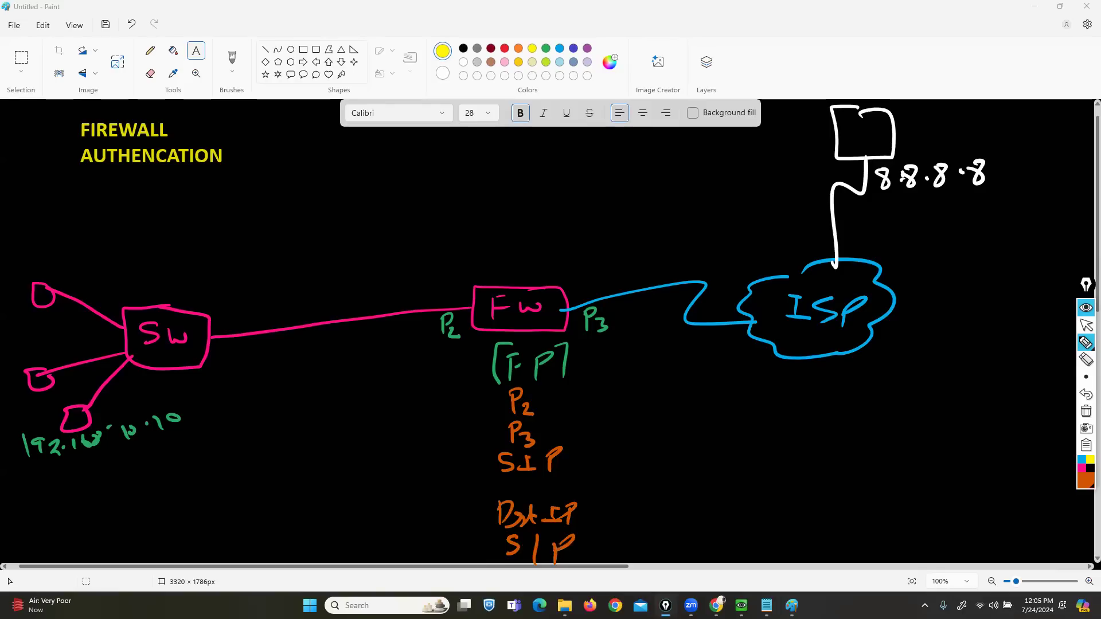
# - Write 'allow' under the orange list and draw a box around it
pyautogui.moveTo(480, 587)
pyautogui.mouseDown()
pyautogui.moveTo(527, 598)
pyautogui.moveTo(570, 584)
pyautogui.mouseUp()
pyautogui.moveTo(568, 557)
pyautogui.mouseDown()
pyautogui.moveTo(600, 558)
pyautogui.moveTo(599, 613)
pyautogui.mouseUp()
pyautogui.moveTo(488, 571)
pyautogui.mouseDown()
pyautogui.moveTo(471, 570)
pyautogui.moveTo(442, 616)
pyautogui.mouseUp()
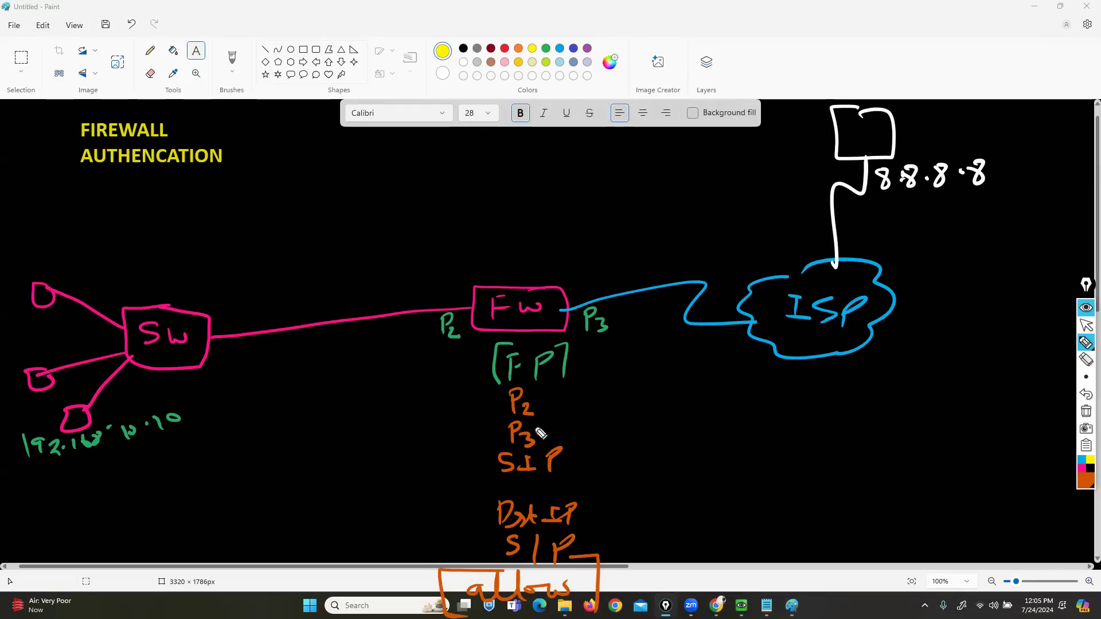
# - Add arrows mapping SIP to 192.168.10.0/24 and Dst IP to any
pyautogui.moveTo(558, 457)
pyautogui.mouseDown()
pyautogui.moveTo(592, 455)
pyautogui.moveTo(595, 464)
pyautogui.mouseUp()
pyautogui.moveTo(649, 437)
pyautogui.mouseDown()
pyautogui.moveTo(651, 456)
pyautogui.moveTo(708, 448)
pyautogui.mouseUp()
pyautogui.click(696, 444)
pyautogui.moveTo(717, 435); pyautogui.dragTo(720, 450)
pyautogui.moveTo(734, 434)
pyautogui.mouseDown()
pyautogui.moveTo(729, 449)
pyautogui.moveTo(749, 438)
pyautogui.mouseUp()
pyautogui.moveTo(764, 431)
pyautogui.mouseDown()
pyautogui.moveTo(766, 448)
pyautogui.moveTo(813, 442)
pyautogui.mouseUp()
pyautogui.click(800, 439)
pyautogui.moveTo(832, 427)
pyautogui.mouseDown()
pyautogui.moveTo(827, 449)
pyautogui.moveTo(842, 456)
pyautogui.mouseUp()
pyautogui.moveTo(847, 445); pyautogui.dragTo(855, 459)
pyautogui.moveTo(599, 515); pyautogui.dragTo(628, 504)
pyautogui.moveTo(622, 505)
pyautogui.mouseDown()
pyautogui.moveTo(630, 519)
pyautogui.moveTo(695, 512)
pyautogui.moveTo(702, 530)
pyautogui.mouseUp()
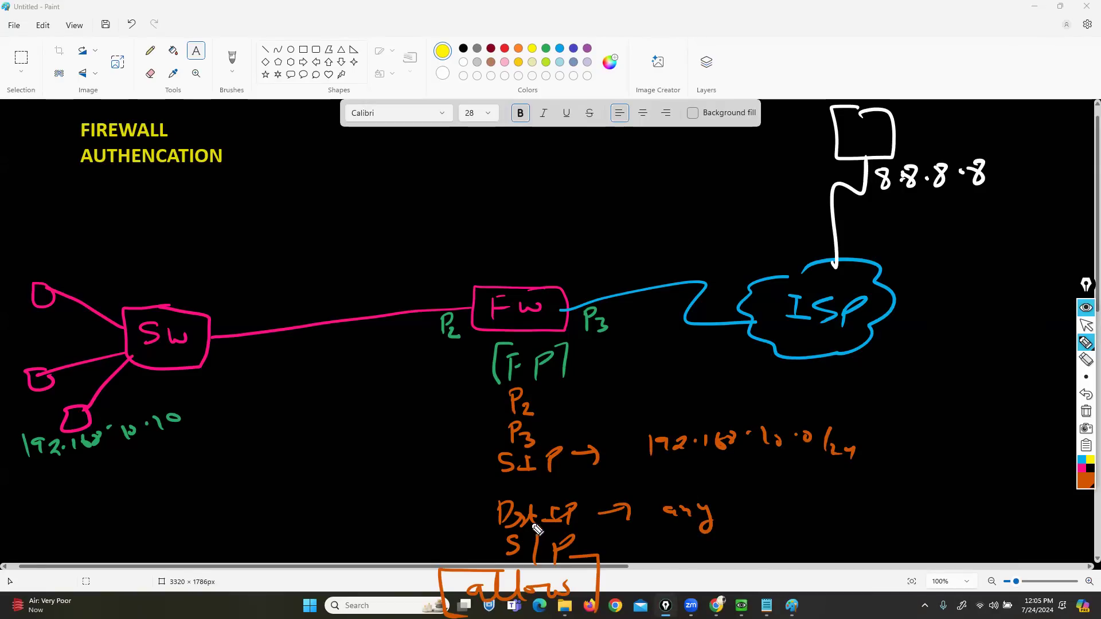
# - Label the policy as [Rule 1] beside the firewall
pyautogui.moveTo(596, 357)
pyautogui.mouseDown()
pyautogui.moveTo(609, 376)
pyautogui.moveTo(638, 374)
pyautogui.mouseUp()
pyautogui.moveTo(639, 370); pyautogui.dragTo(670, 379)
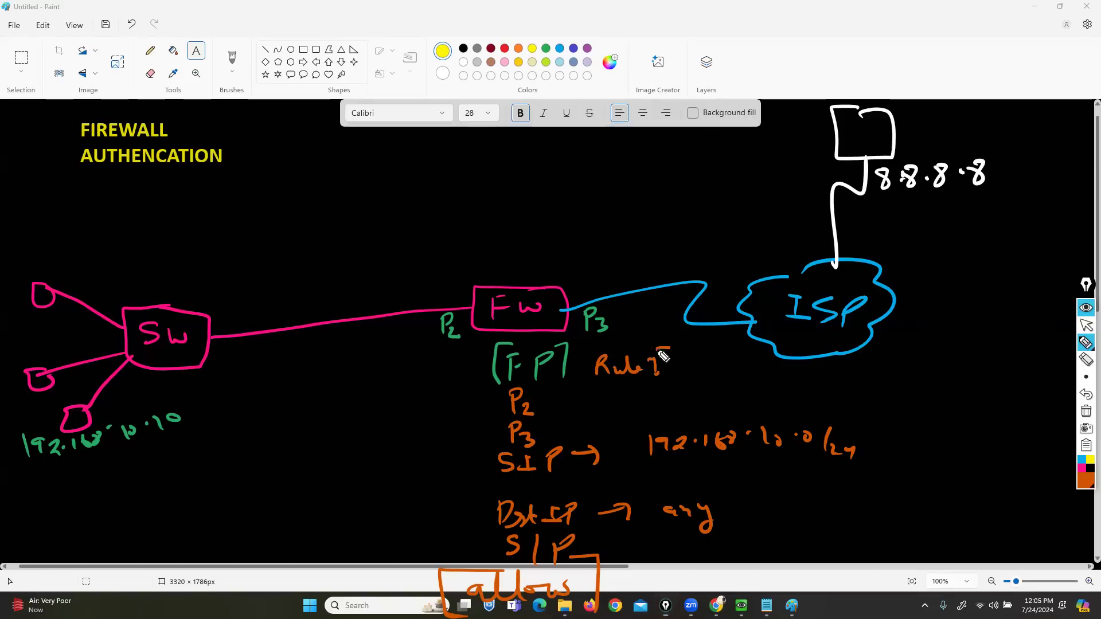
pyautogui.moveTo(591, 352); pyautogui.dragTo(591, 384)
# - Bracket and underline host 192.168.10.10, and draw a traffic arrow from the host to 8.8.8.8
pyautogui.moveTo(162, 402); pyautogui.dragTo(190, 427)
pyautogui.moveTo(27, 424); pyautogui.dragTo(43, 473)
pyautogui.moveTo(120, 412); pyautogui.dragTo(183, 330)
pyautogui.moveTo(268, 318)
pyautogui.mouseDown()
pyautogui.moveTo(614, 319)
pyautogui.moveTo(860, 245)
pyautogui.moveTo(882, 192)
pyautogui.moveTo(905, 208)
pyautogui.mouseUp()
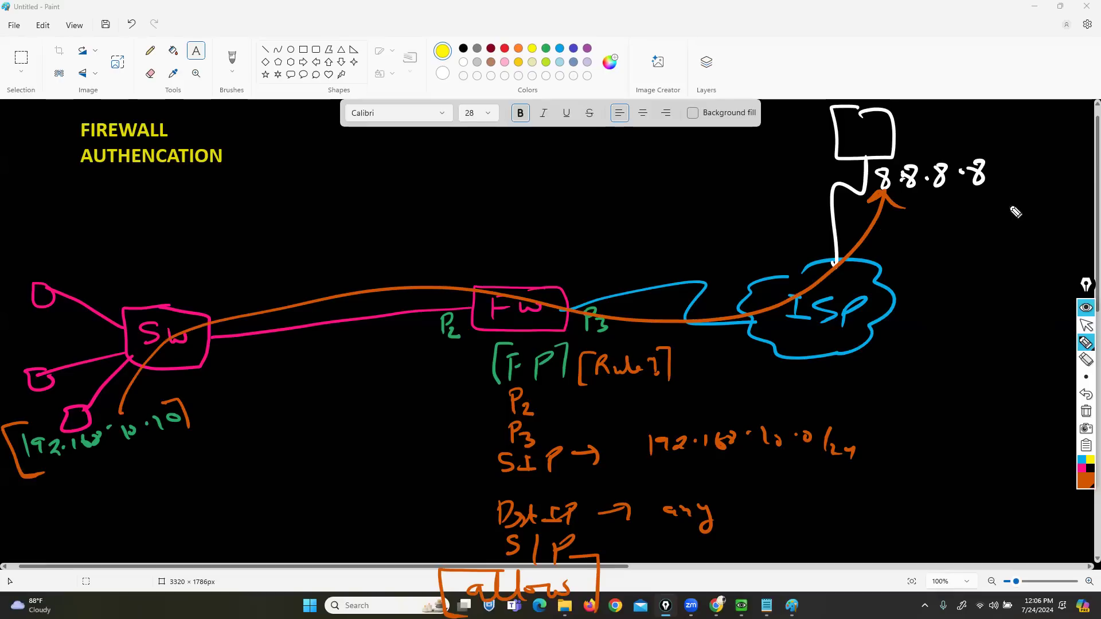
pyautogui.moveTo(136, 451); pyautogui.dragTo(73, 468)
pyautogui.click(1086, 325)
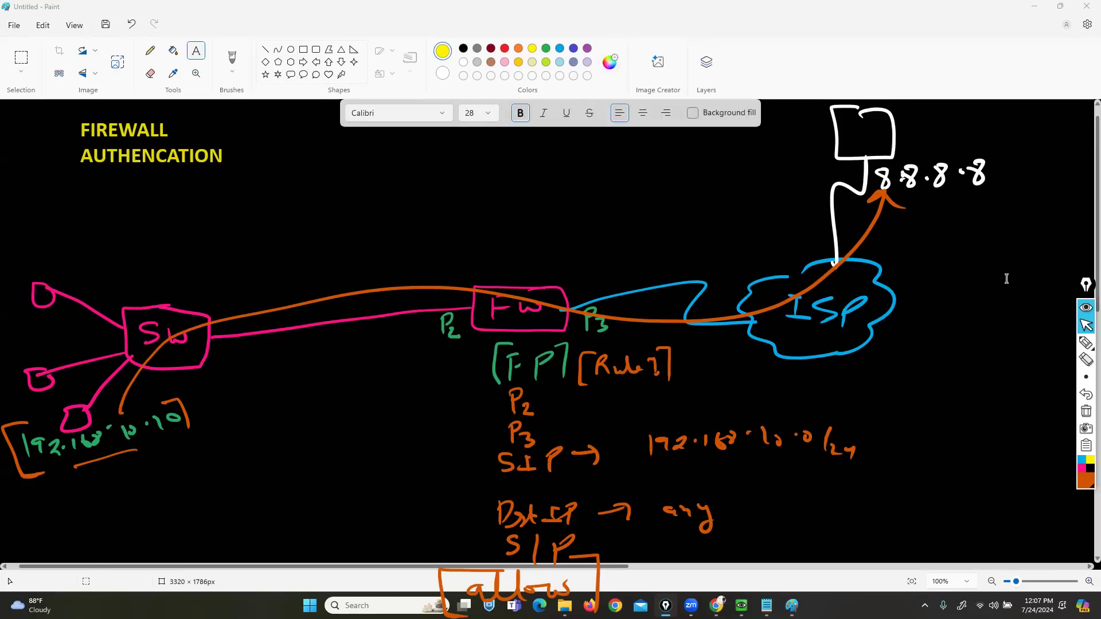
# - Switch the pen to white and draw a computer monitor over the bottom-left device by 192.168.10.10
pyautogui.click(1085, 480)
pyautogui.click(1039, 463)
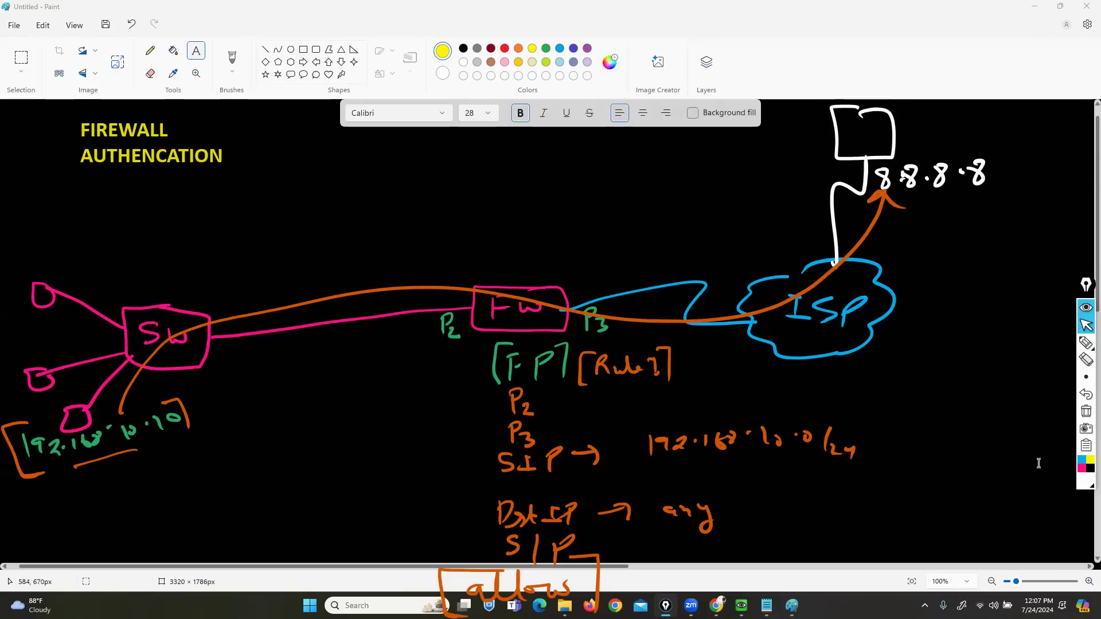
pyautogui.click(1085, 342)
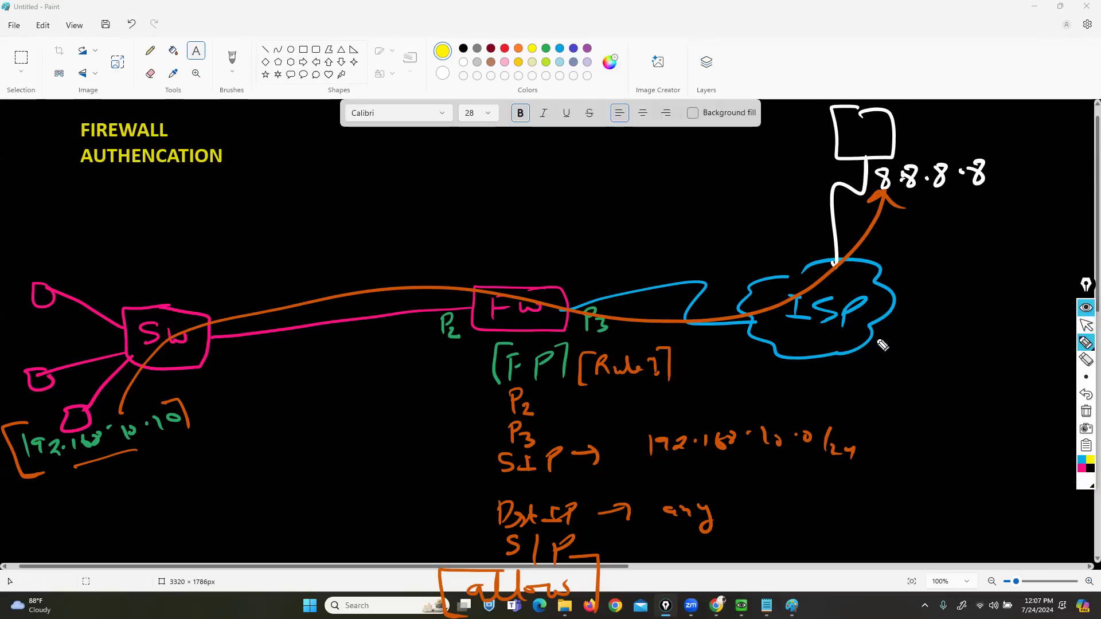
pyautogui.moveTo(72, 419)
pyautogui.mouseDown()
pyautogui.moveTo(71, 443)
pyautogui.moveTo(80, 435)
pyautogui.mouseUp()
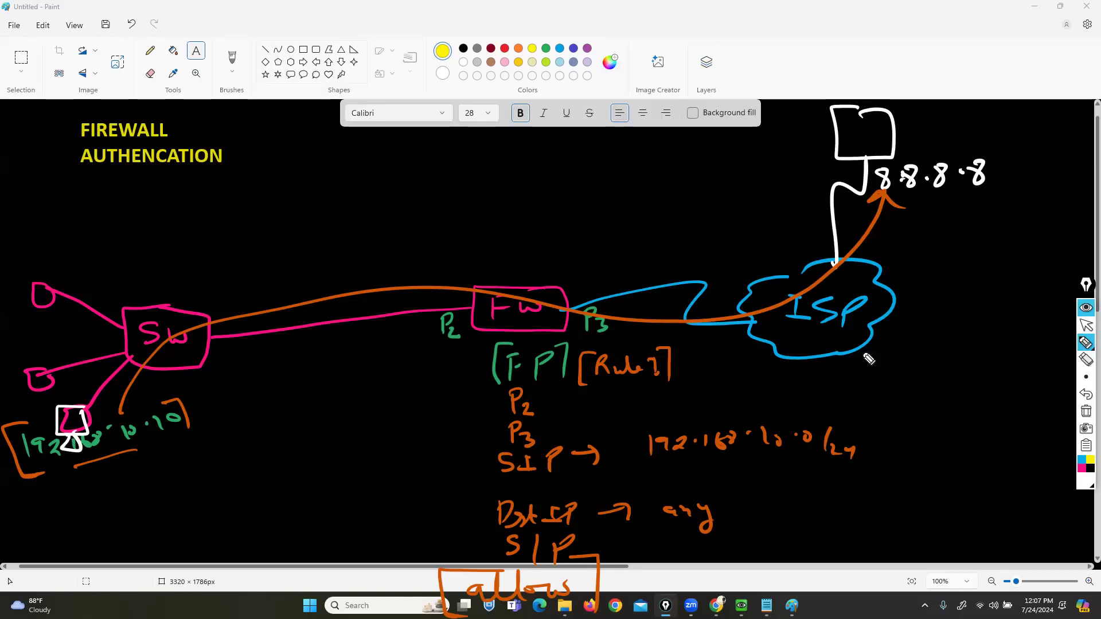
# - Handwrite a bracketed Local Database heading in orange near the top of the sketch
pyautogui.click(1082, 468)
pyautogui.click(1063, 451)
pyautogui.moveTo(393, 93)
pyautogui.mouseDown()
pyautogui.moveTo(419, 138)
pyautogui.moveTo(395, 191)
pyautogui.moveTo(416, 188)
pyautogui.mouseUp()
pyautogui.moveTo(425, 129)
pyautogui.mouseDown()
pyautogui.moveTo(430, 147)
pyautogui.moveTo(441, 143)
pyautogui.mouseUp()
pyautogui.moveTo(451, 135)
pyautogui.mouseDown()
pyautogui.moveTo(575, 145)
pyautogui.moveTo(607, 136)
pyautogui.moveTo(669, 161)
pyautogui.mouseUp()
pyautogui.moveTo(430, 110); pyautogui.dragTo(424, 154)
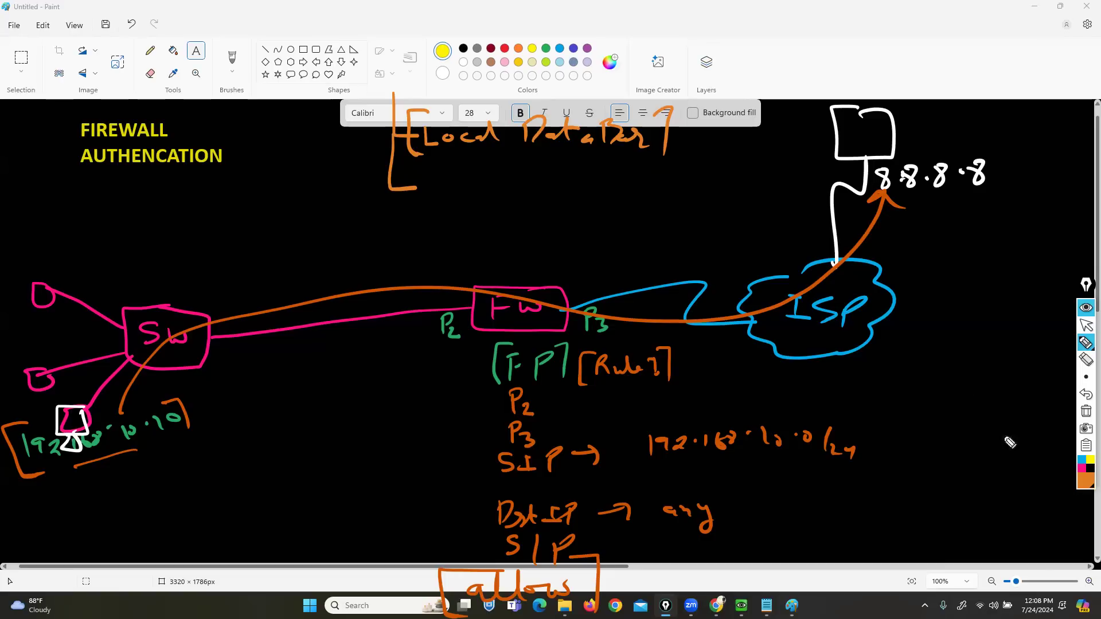
# - In light blue, write RADIUS, TAC and LDAP with arrows under Remote Auth, tagging LDAP (ADDS)
pyautogui.click(1082, 477)
pyautogui.click(1060, 378)
pyautogui.moveTo(438, 169)
pyautogui.mouseDown()
pyautogui.moveTo(436, 187)
pyautogui.moveTo(469, 180)
pyautogui.moveTo(512, 191)
pyautogui.moveTo(609, 165)
pyautogui.moveTo(617, 188)
pyautogui.moveTo(421, 187)
pyautogui.moveTo(427, 209)
pyautogui.mouseUp()
pyautogui.moveTo(367, 232)
pyautogui.mouseDown()
pyautogui.moveTo(422, 226)
pyautogui.moveTo(448, 237)
pyautogui.moveTo(455, 221)
pyautogui.moveTo(490, 221)
pyautogui.mouseUp()
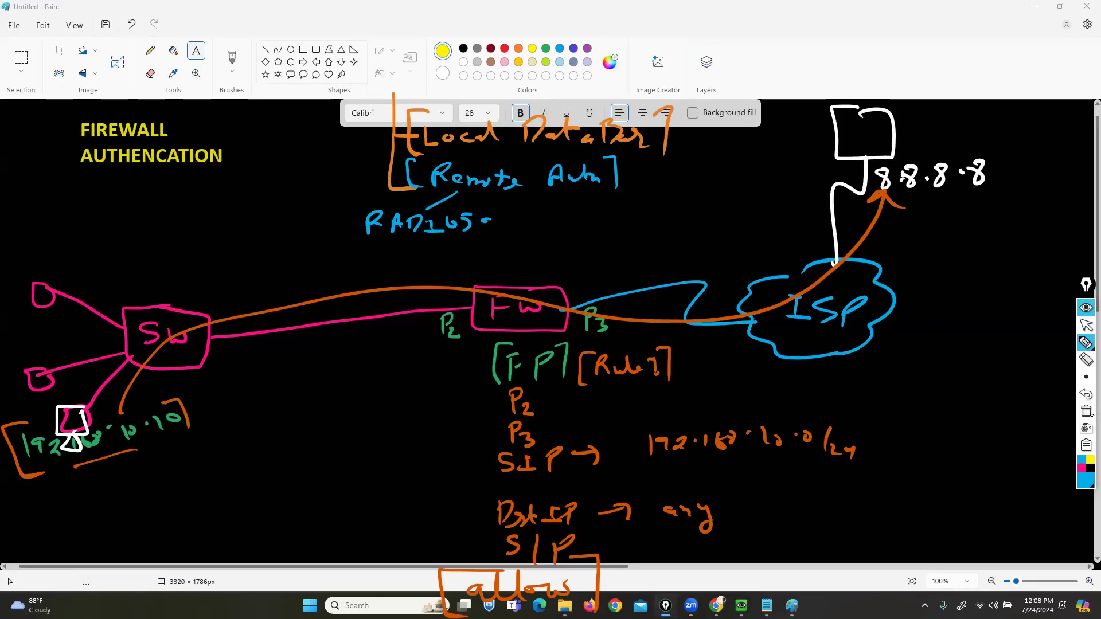
pyautogui.click(1085, 394)
pyautogui.moveTo(472, 214); pyautogui.dragTo(465, 228)
pyautogui.moveTo(513, 197)
pyautogui.mouseDown()
pyautogui.moveTo(575, 238)
pyautogui.moveTo(582, 216)
pyautogui.moveTo(624, 234)
pyautogui.mouseUp()
pyautogui.moveTo(602, 198); pyautogui.dragTo(769, 198)
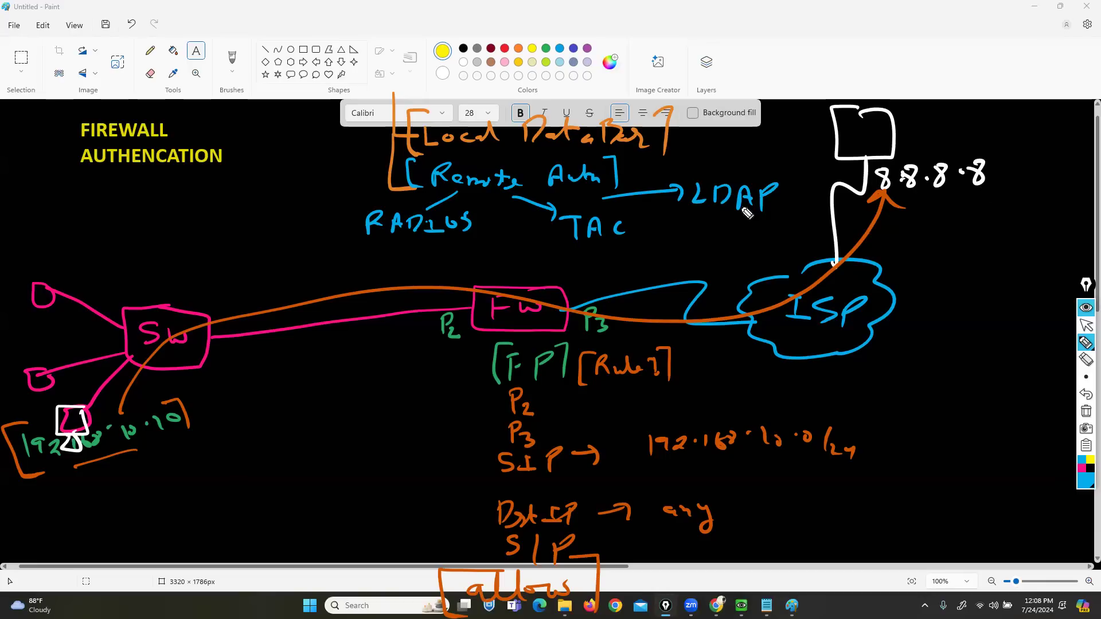
pyautogui.moveTo(705, 158)
pyautogui.mouseDown()
pyautogui.moveTo(701, 175)
pyautogui.moveTo(794, 179)
pyautogui.mouseUp()
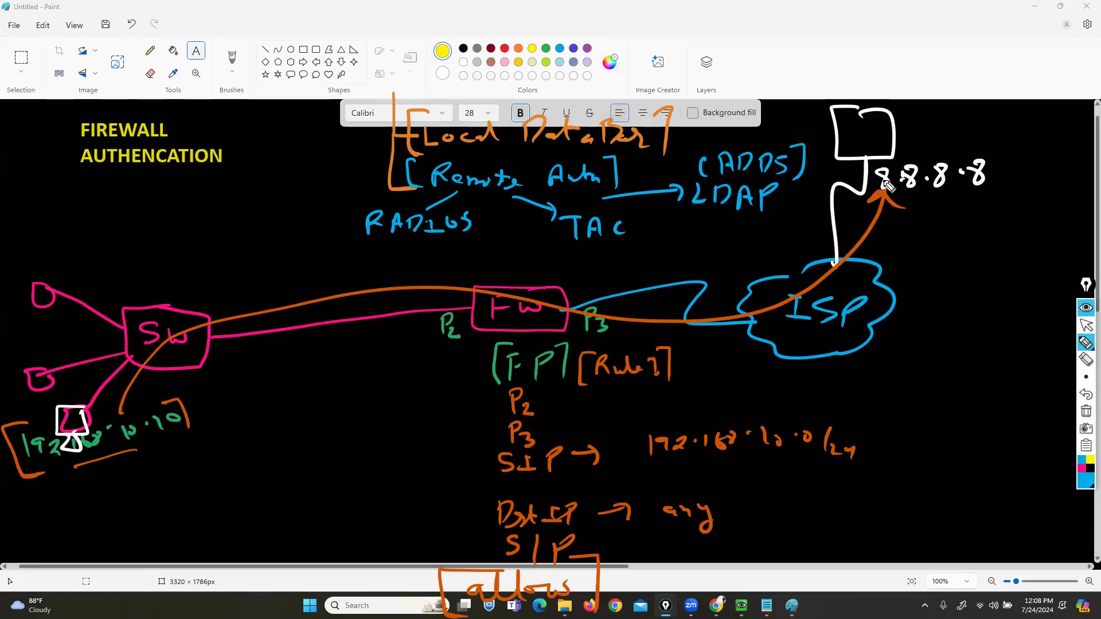
# - Bracket RADIUS and TAC in blue and link them to a bracketed [ISE] note at the top
pyautogui.moveTo(634, 202); pyautogui.dragTo(645, 252)
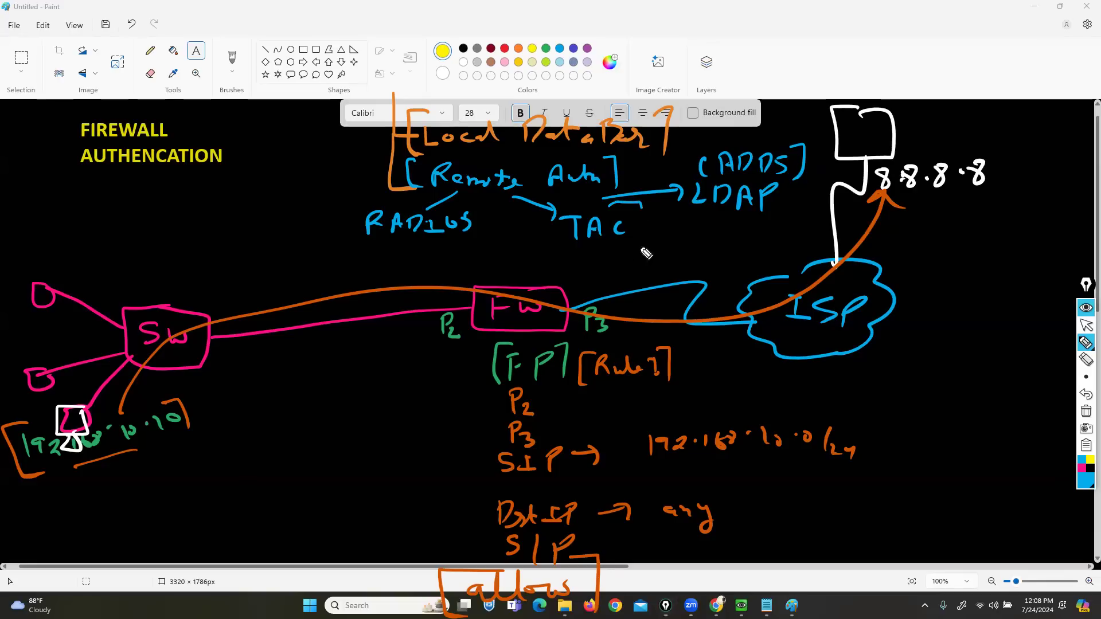
pyautogui.moveTo(351, 196); pyautogui.dragTo(360, 250)
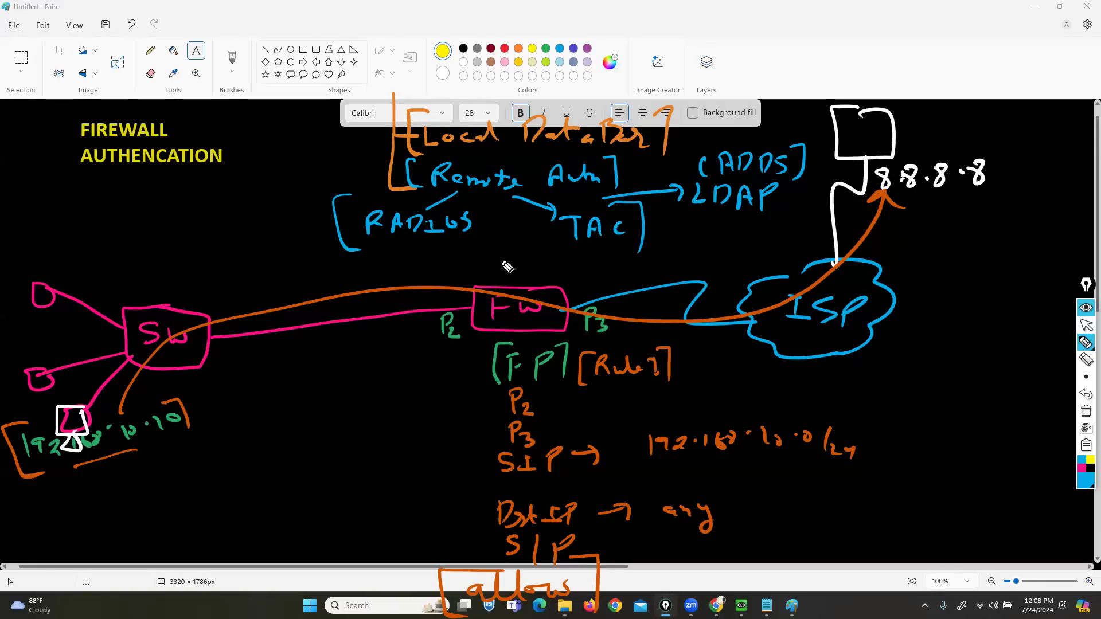
pyautogui.moveTo(392, 201); pyautogui.dragTo(260, 71)
pyautogui.moveTo(227, 32)
pyautogui.mouseDown()
pyautogui.moveTo(236, 59)
pyautogui.moveTo(258, 59)
pyautogui.moveTo(254, 31)
pyautogui.mouseUp()
pyautogui.moveTo(274, 39)
pyautogui.mouseDown()
pyautogui.moveTo(262, 59)
pyautogui.moveTo(310, 60)
pyautogui.moveTo(302, 48)
pyautogui.mouseUp()
pyautogui.moveTo(288, 40)
pyautogui.mouseDown()
pyautogui.moveTo(305, 35)
pyautogui.moveTo(339, 86)
pyautogui.mouseUp()
pyautogui.moveTo(213, 10); pyautogui.dragTo(195, 85)
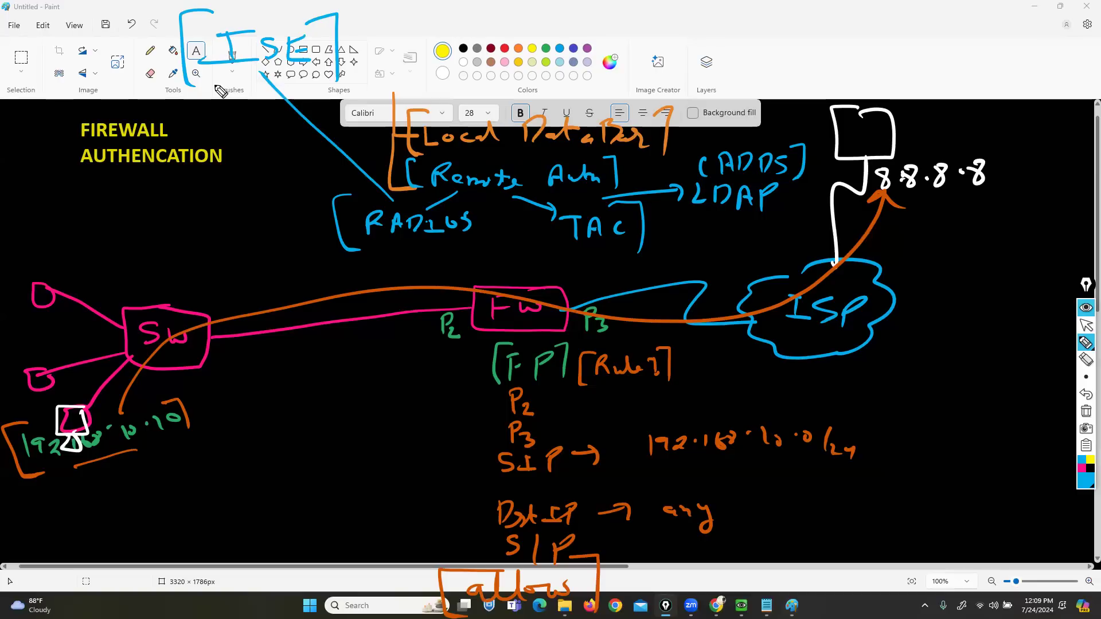
# - Bracket the ADDS and LDAP labels in yellow
pyautogui.moveTo(789, 141); pyautogui.dragTo(813, 217)
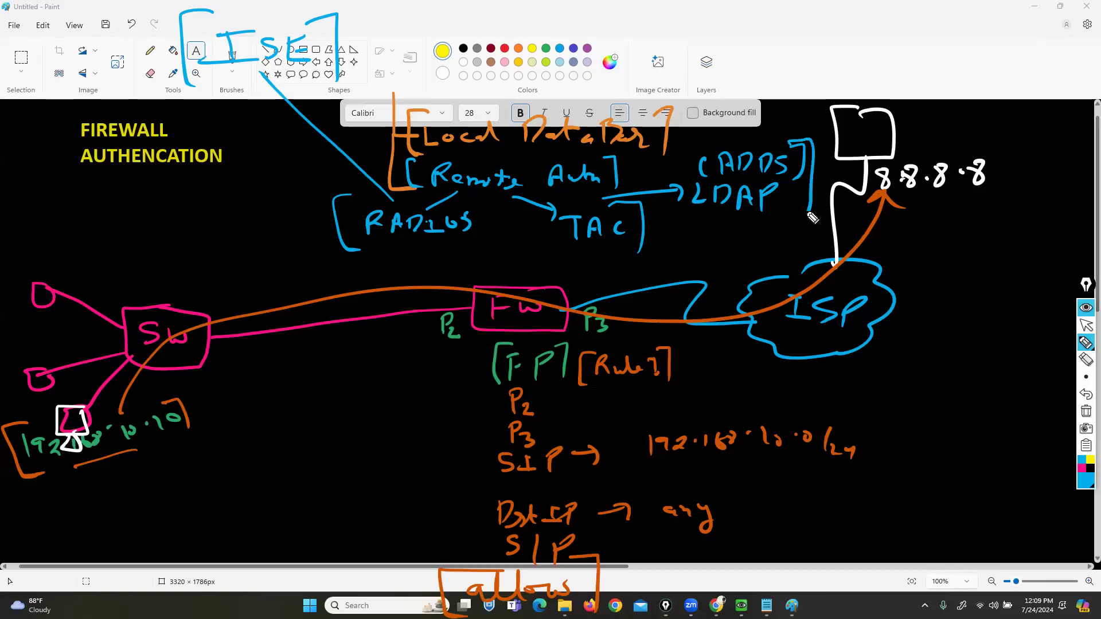
pyautogui.click(1089, 460)
pyautogui.moveTo(786, 143)
pyautogui.mouseDown()
pyautogui.moveTo(813, 147)
pyautogui.moveTo(813, 185)
pyautogui.mouseUp()
pyautogui.moveTo(712, 148); pyautogui.dragTo(705, 223)
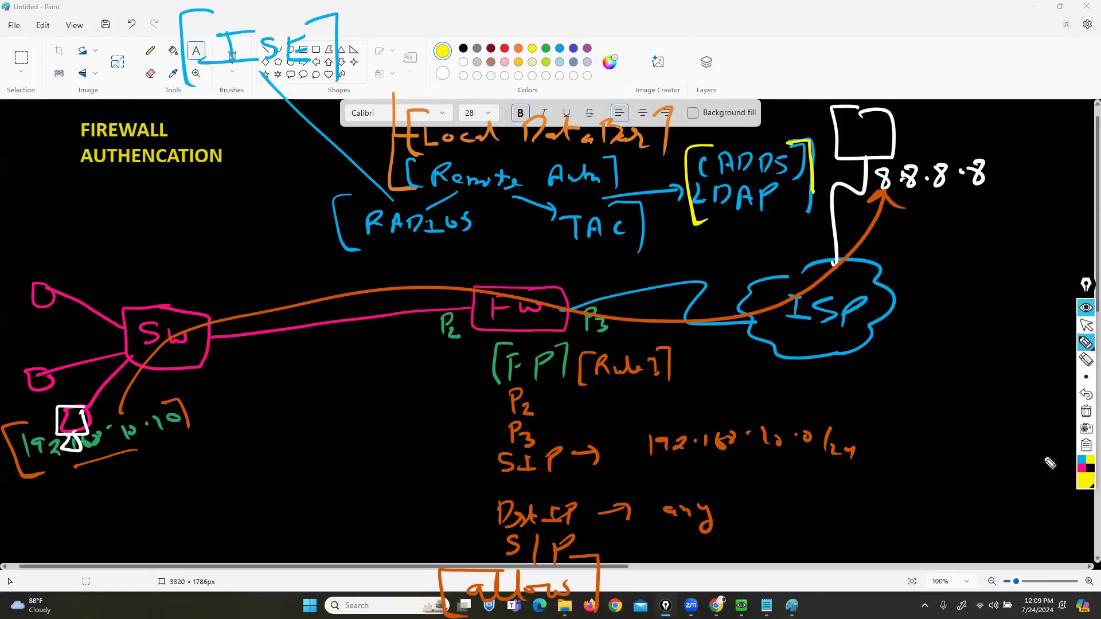
# - In orange, draw a line up from the ADDS bracket to a bracketed MCSA / MCSE note
pyautogui.click(1085, 480)
pyautogui.click(1051, 451)
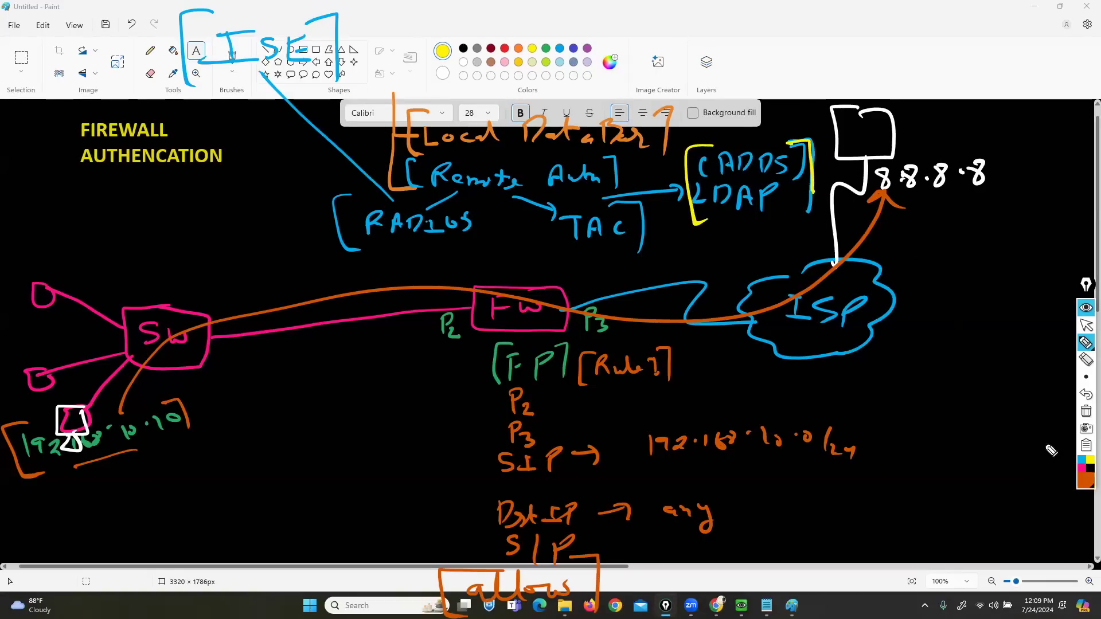
pyautogui.moveTo(727, 144)
pyautogui.mouseDown()
pyautogui.moveTo(733, 81)
pyautogui.moveTo(767, 57)
pyautogui.moveTo(775, 67)
pyautogui.mouseUp()
pyautogui.moveTo(787, 55)
pyautogui.mouseDown()
pyautogui.moveTo(781, 68)
pyautogui.moveTo(826, 64)
pyautogui.mouseUp()
pyautogui.moveTo(750, 90); pyautogui.dragTo(820, 91)
pyautogui.moveTo(827, 42); pyautogui.dragTo(835, 100)
pyautogui.moveTo(744, 42); pyautogui.dragTo(730, 95)
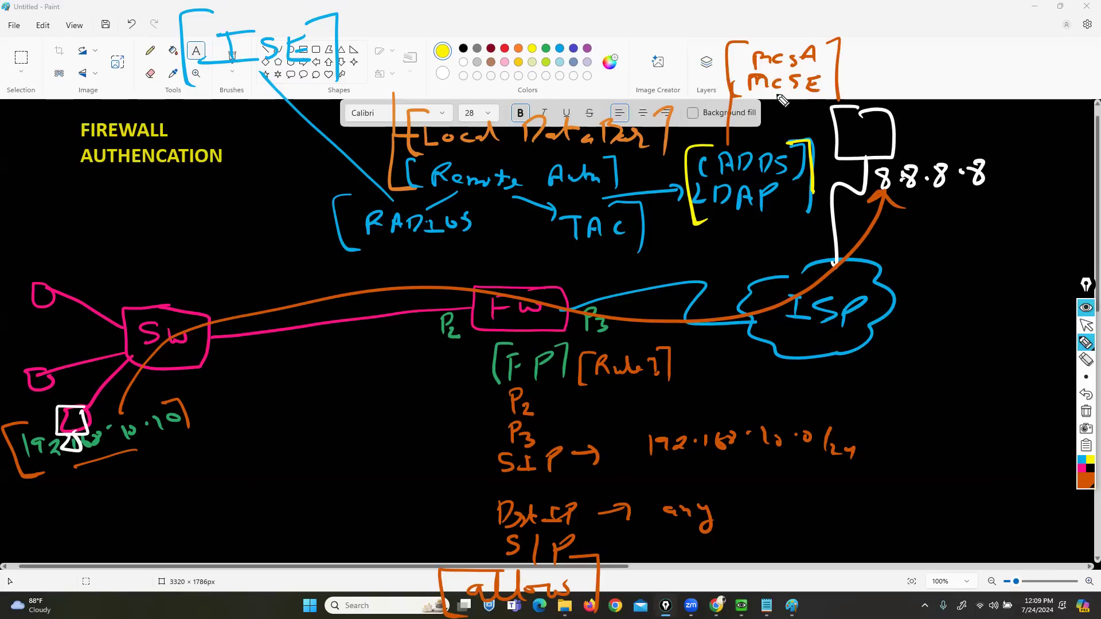
pyautogui.click(1086, 325)
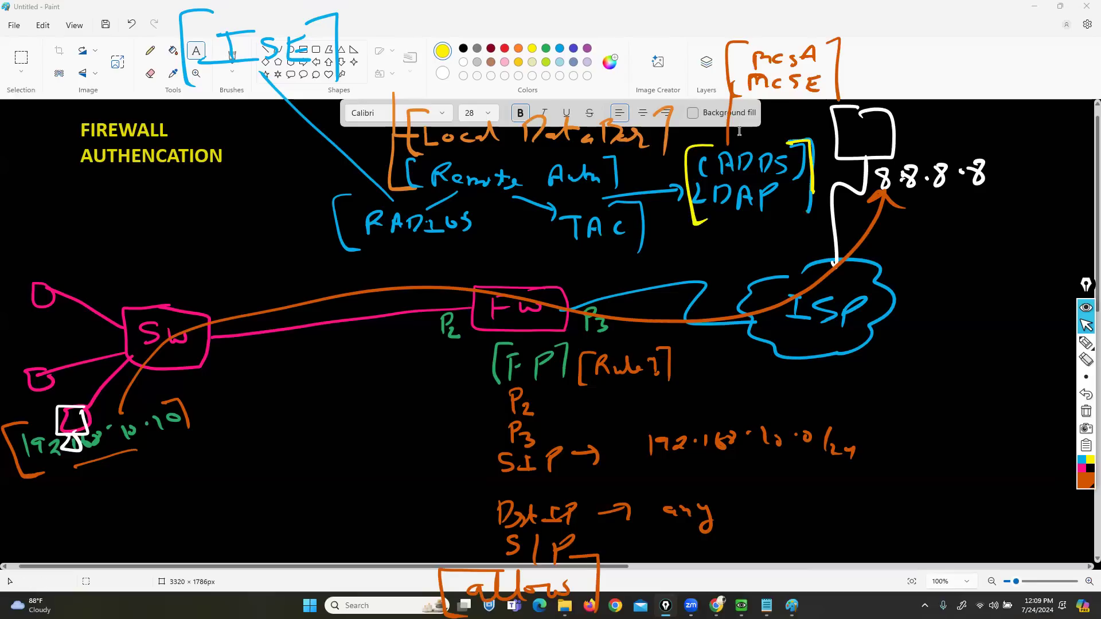
# - Erase the ISE note with its connecting line and the orange traffic path to 8.8.8.8
pyautogui.click(1011, 284)
pyautogui.moveTo(1087, 379)
pyautogui.click(1086, 359)
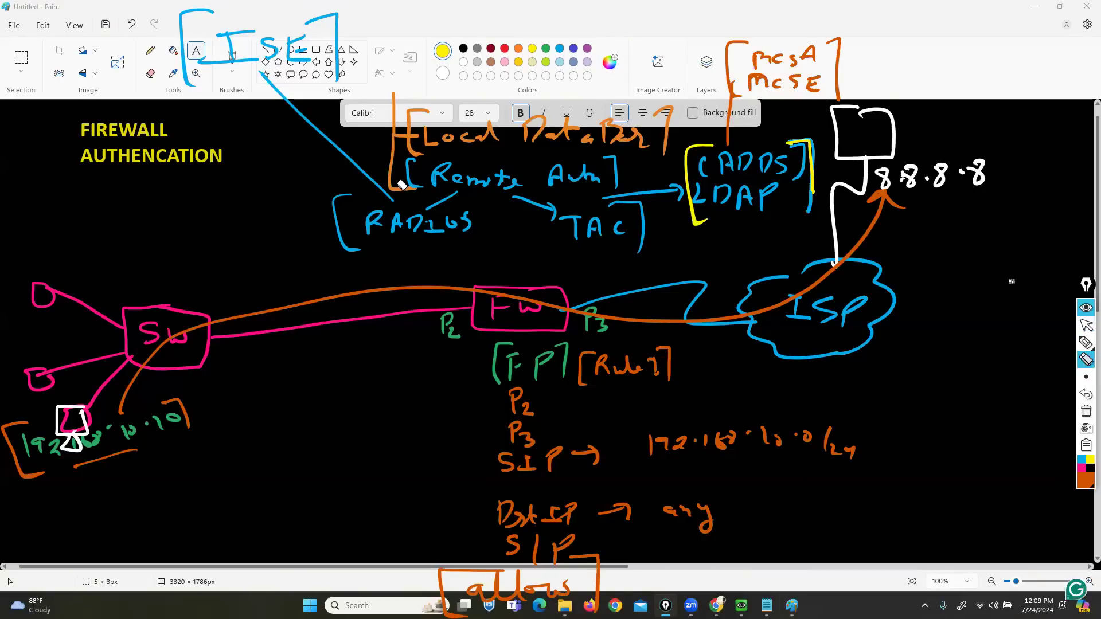
pyautogui.moveTo(346, 34)
pyautogui.mouseDown()
pyautogui.moveTo(303, 100)
pyautogui.moveTo(281, 48)
pyautogui.mouseUp()
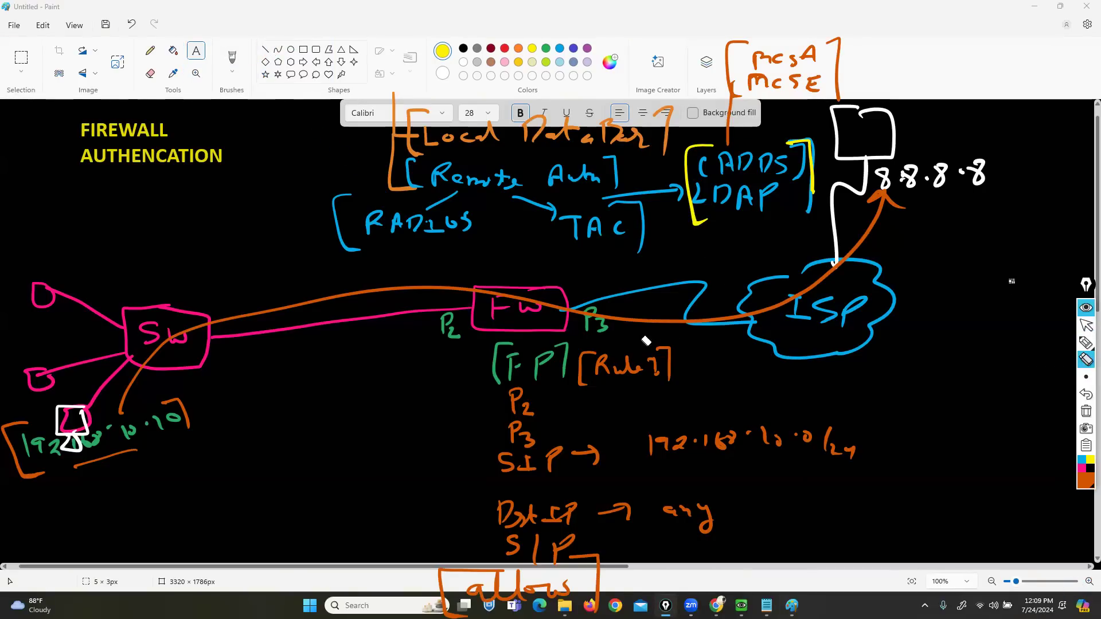
pyautogui.click(653, 322)
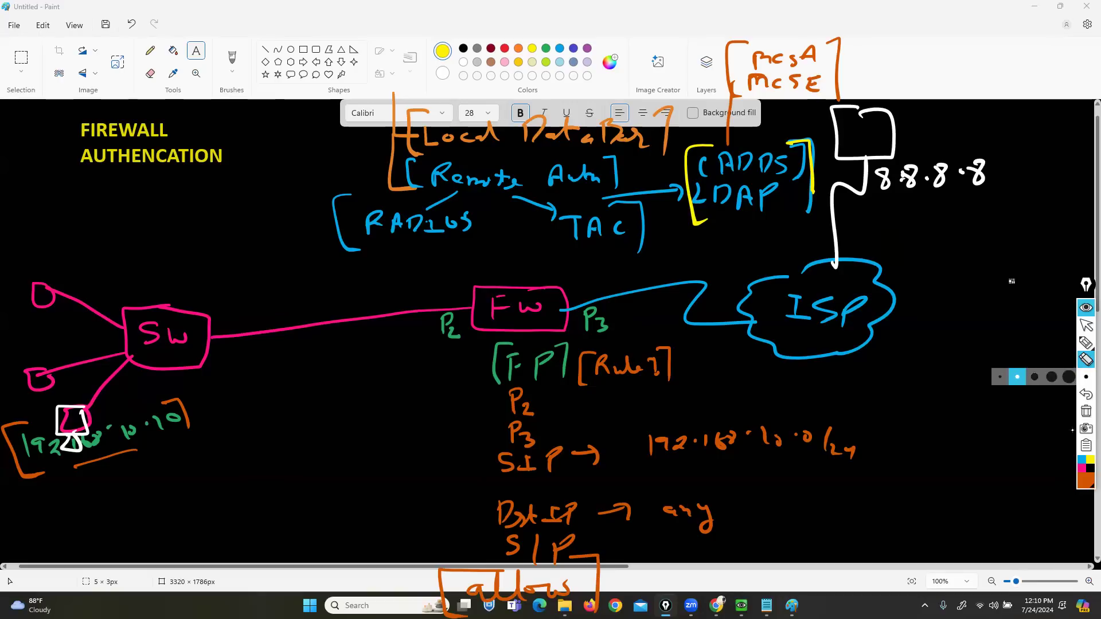
# - Draw a server box labelled [ADDS] in the top-left corner, linked to the switch
pyautogui.click(1086, 342)
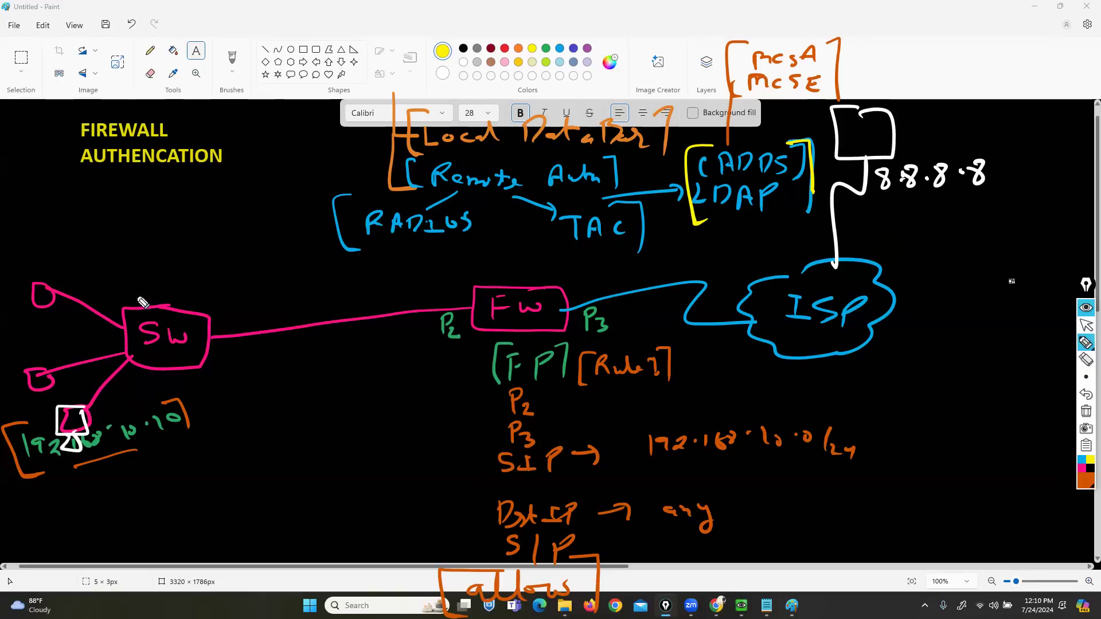
pyautogui.moveTo(146, 307)
pyautogui.mouseDown()
pyautogui.moveTo(110, 239)
pyautogui.moveTo(19, 123)
pyautogui.moveTo(86, 183)
pyautogui.moveTo(43, 130)
pyautogui.mouseUp()
pyautogui.moveTo(99, 187)
pyautogui.mouseDown()
pyautogui.moveTo(104, 171)
pyautogui.moveTo(115, 186)
pyautogui.moveTo(187, 196)
pyautogui.mouseUp()
pyautogui.moveTo(95, 165); pyautogui.dragTo(97, 198)
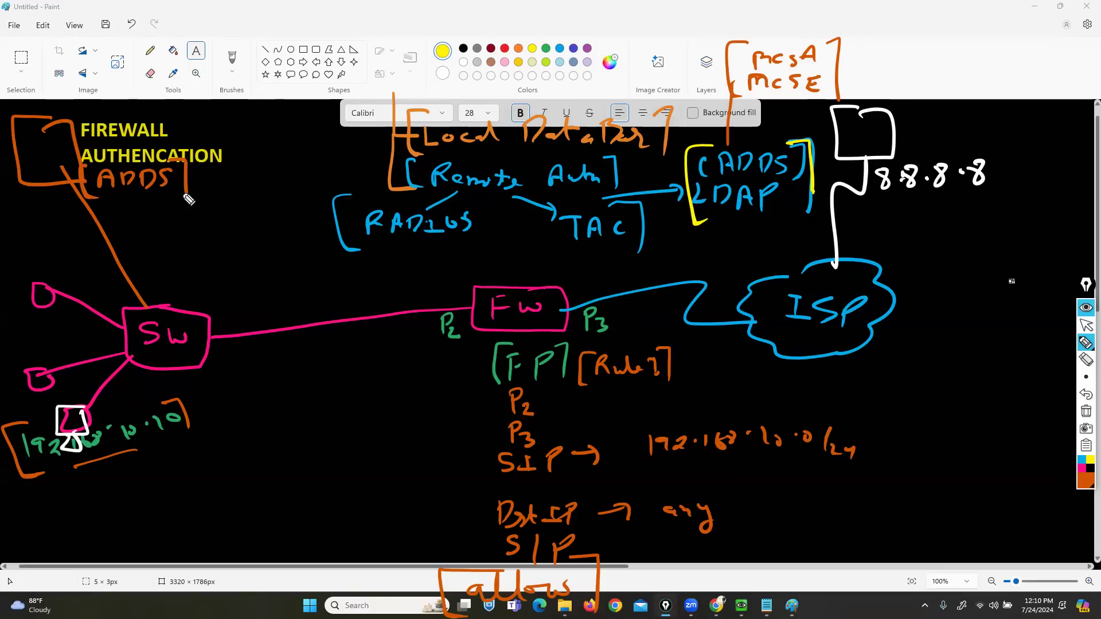
pyautogui.click(1086, 325)
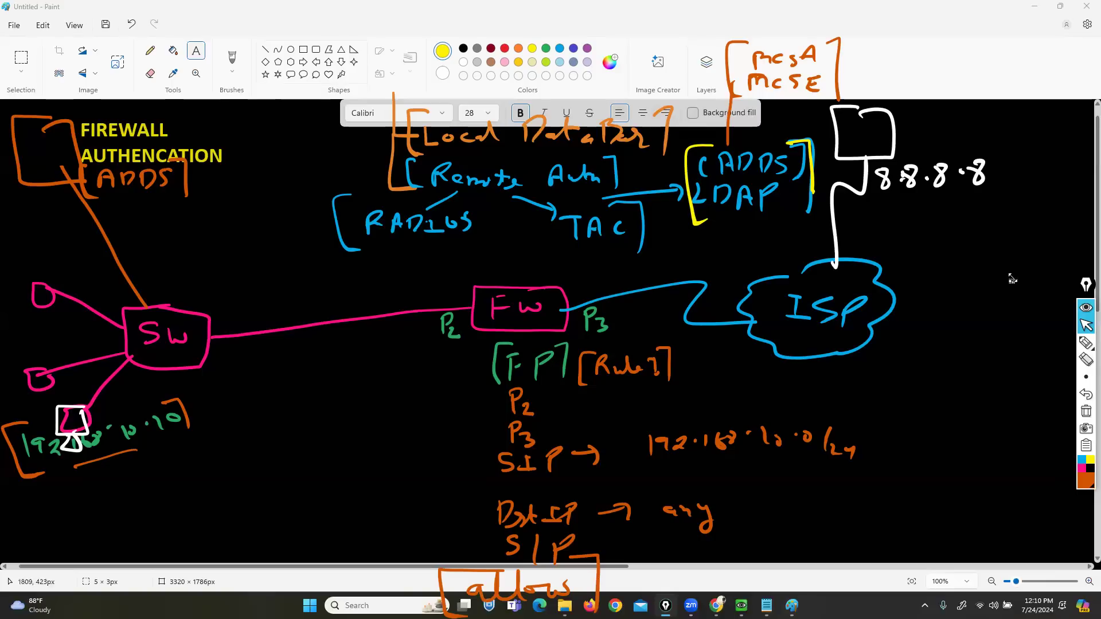
pyautogui.click(1086, 343)
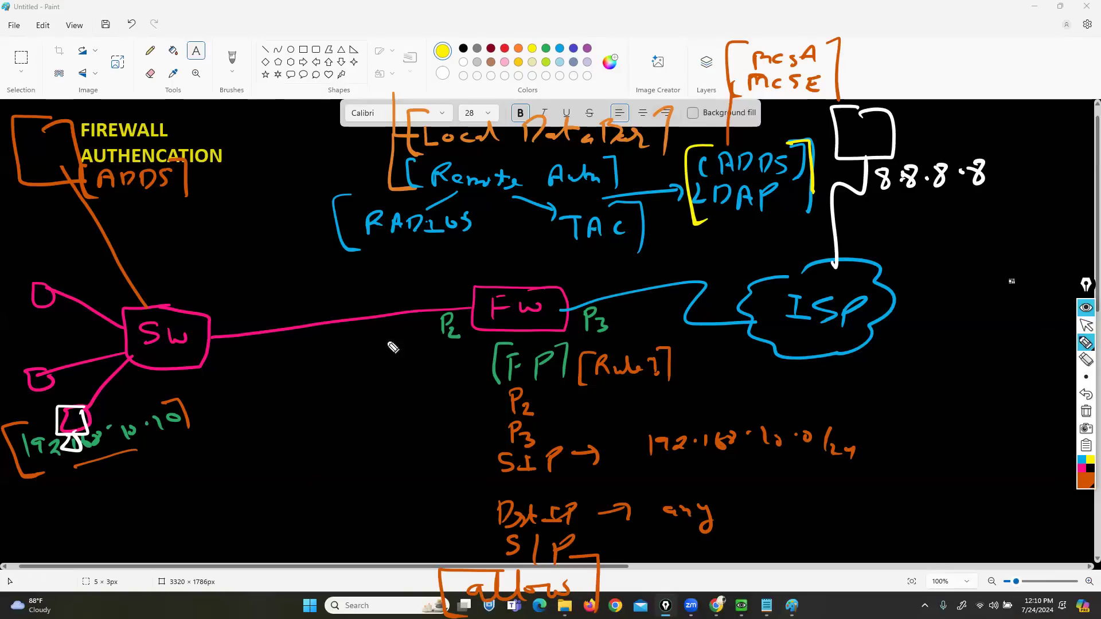
# - Draw an orange arrow onto the server box and write [ABC.com] under ADDS
pyautogui.moveTo(49, 29)
pyautogui.mouseDown()
pyautogui.moveTo(50, 102)
pyautogui.moveTo(77, 94)
pyautogui.mouseUp()
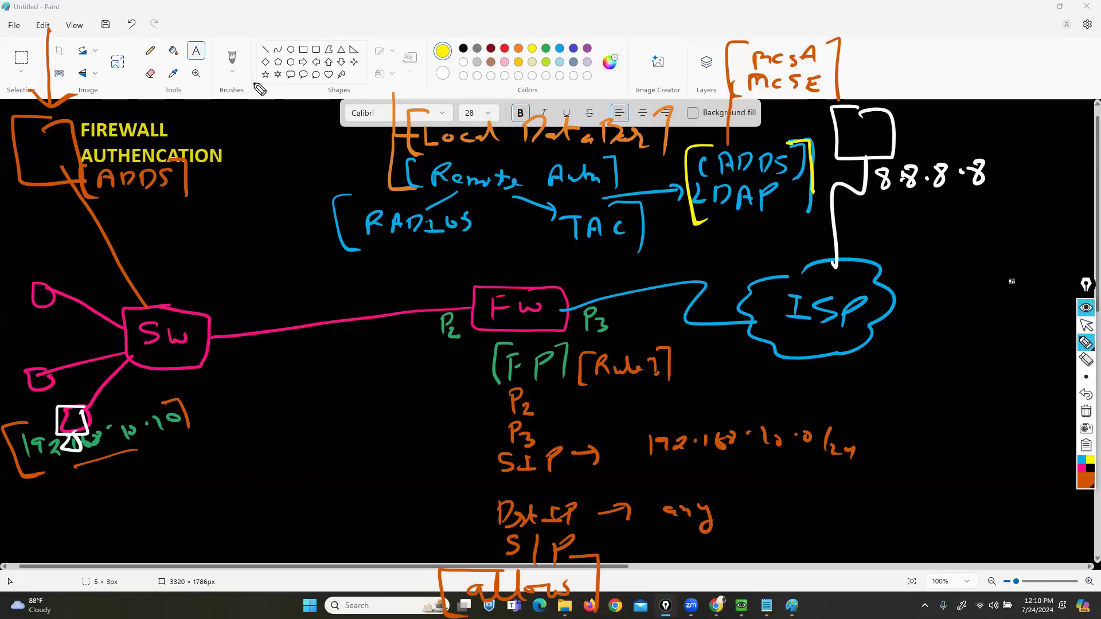
pyautogui.moveTo(37, 314); pyautogui.dragTo(17, 323)
pyautogui.moveTo(24, 385)
pyautogui.mouseDown()
pyautogui.moveTo(8, 392)
pyautogui.moveTo(32, 422)
pyautogui.mouseUp()
pyautogui.moveTo(113, 218)
pyautogui.mouseDown()
pyautogui.moveTo(115, 208)
pyautogui.moveTo(206, 218)
pyautogui.mouseUp()
pyautogui.moveTo(197, 200)
pyautogui.mouseDown()
pyautogui.moveTo(214, 207)
pyautogui.moveTo(216, 224)
pyautogui.mouseUp()
pyautogui.moveTo(105, 197); pyautogui.dragTo(107, 227)
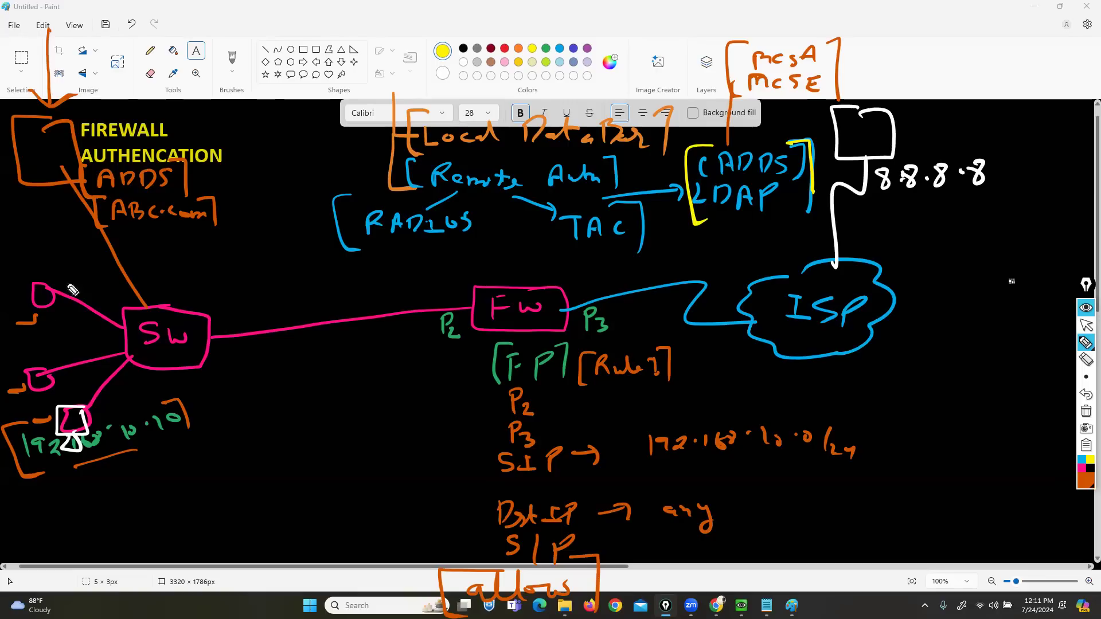
# - Mark each of the three user devices beside the switch in orange, then switch the pen to white
pyautogui.moveTo(45, 312); pyautogui.dragTo(31, 320)
pyautogui.moveTo(43, 380); pyautogui.dragTo(28, 391)
pyautogui.moveTo(80, 440)
pyautogui.mouseDown()
pyautogui.moveTo(70, 453)
pyautogui.moveTo(87, 450)
pyautogui.mouseUp()
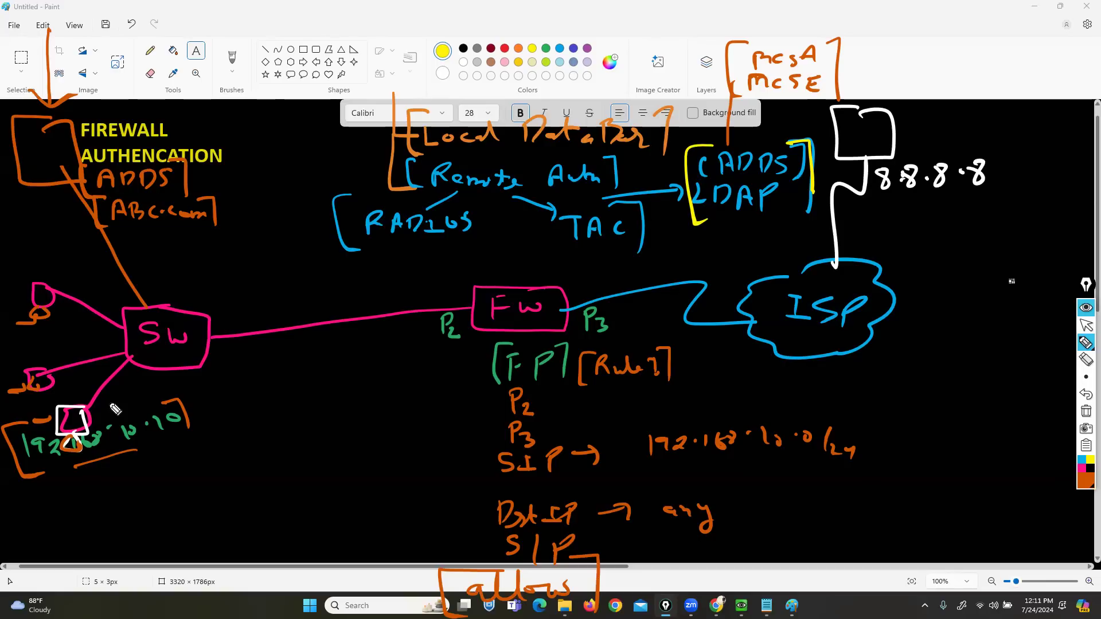
pyautogui.click(1085, 326)
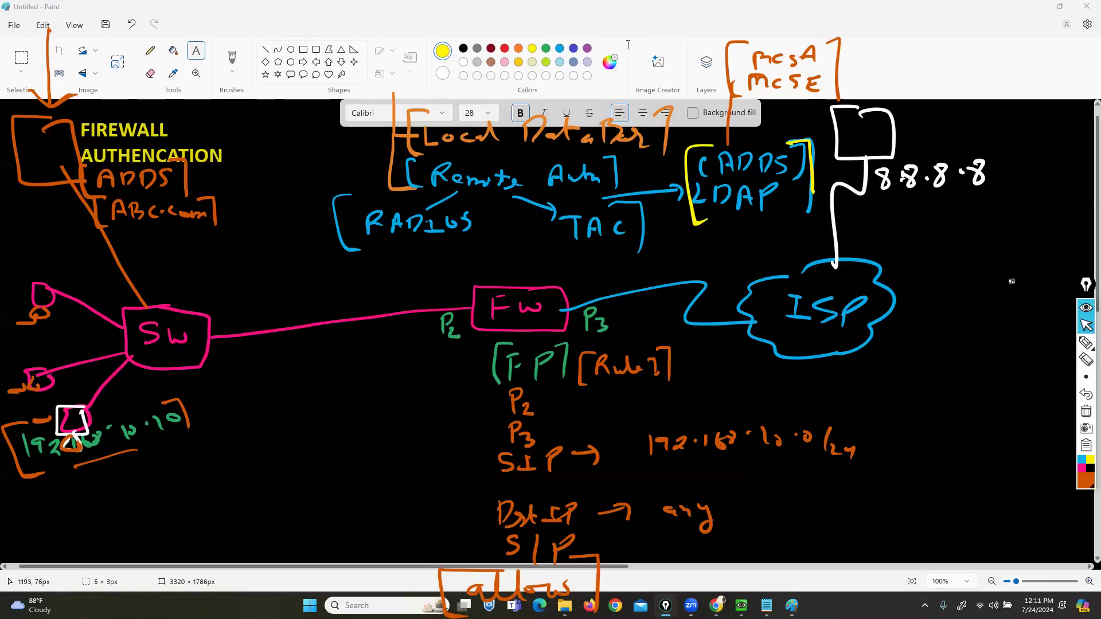
pyautogui.click(1086, 342)
pyautogui.click(1085, 480)
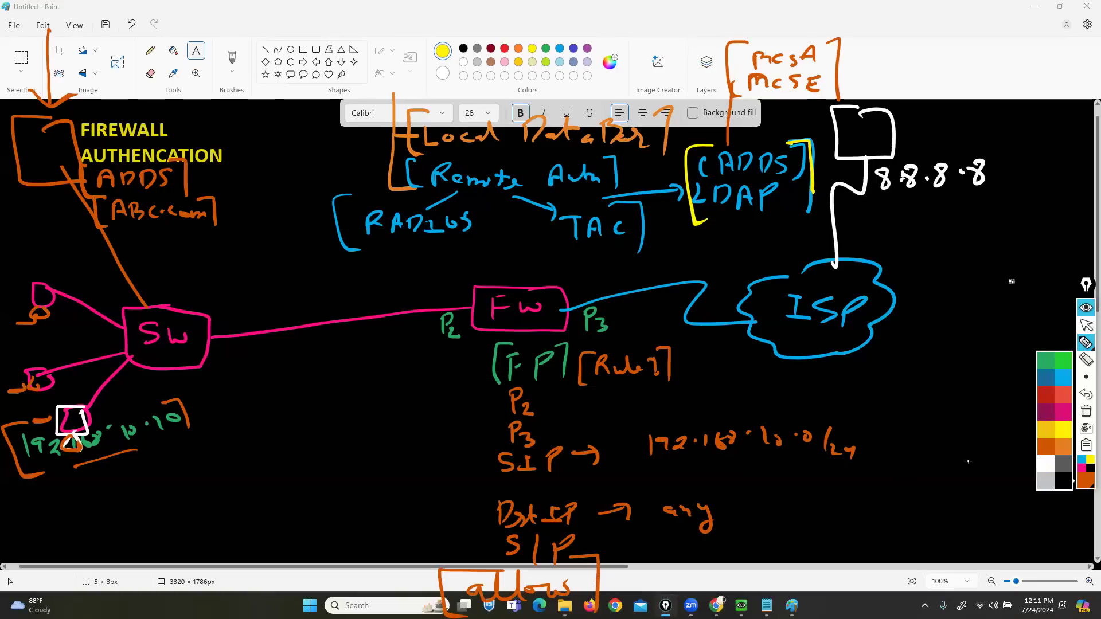
pyautogui.click(1045, 463)
# - In white, write SW below the SIP line and add a stand under the computer outline
pyautogui.moveTo(519, 477)
pyautogui.mouseDown()
pyautogui.moveTo(502, 495)
pyautogui.moveTo(672, 477)
pyautogui.moveTo(692, 478)
pyautogui.moveTo(691, 491)
pyautogui.moveTo(757, 477)
pyautogui.moveTo(793, 485)
pyautogui.mouseUp()
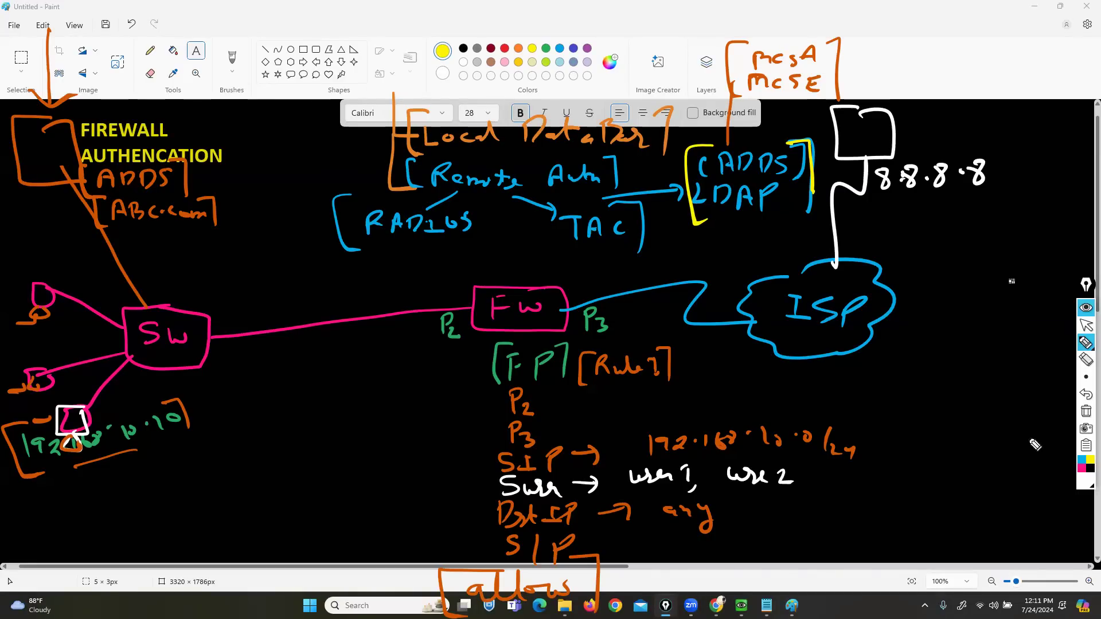
pyautogui.moveTo(73, 442)
pyautogui.mouseDown()
pyautogui.moveTo(83, 453)
pyautogui.moveTo(56, 452)
pyautogui.moveTo(69, 436)
pyautogui.moveTo(57, 396)
pyautogui.moveTo(31, 470)
pyautogui.moveTo(115, 416)
pyautogui.moveTo(75, 392)
pyautogui.mouseUp()
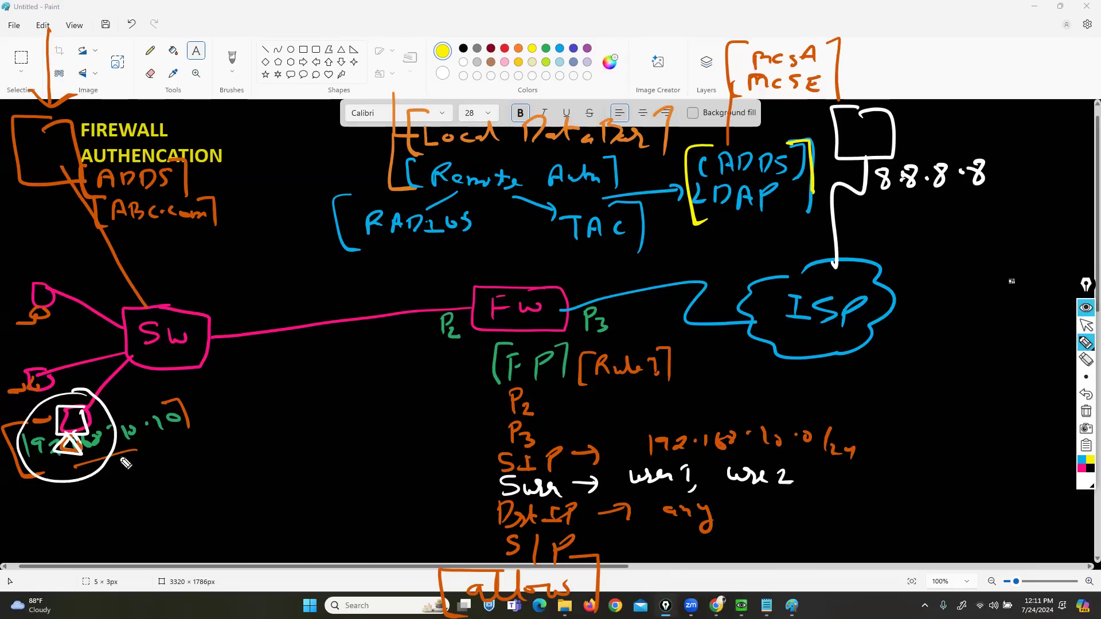
pyautogui.click(92, 457)
# - Draw red traffic arrows ADDS↔FW, PC→SW→FW and FW→ISP→8.8.8.8, then erase the PC→FW path
pyautogui.click(1085, 466)
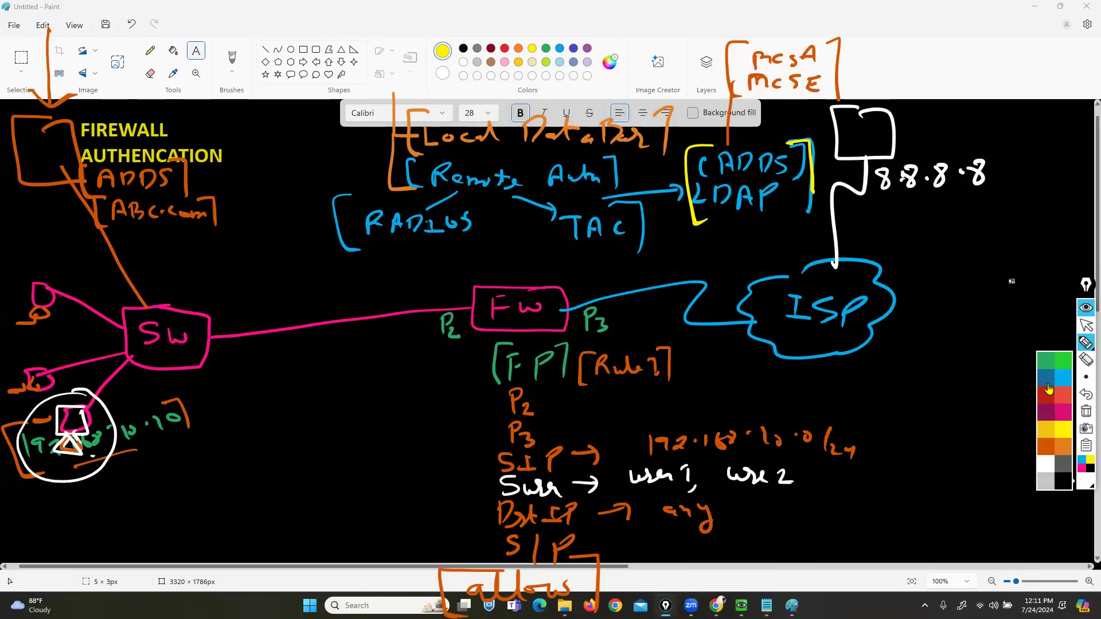
pyautogui.click(1046, 395)
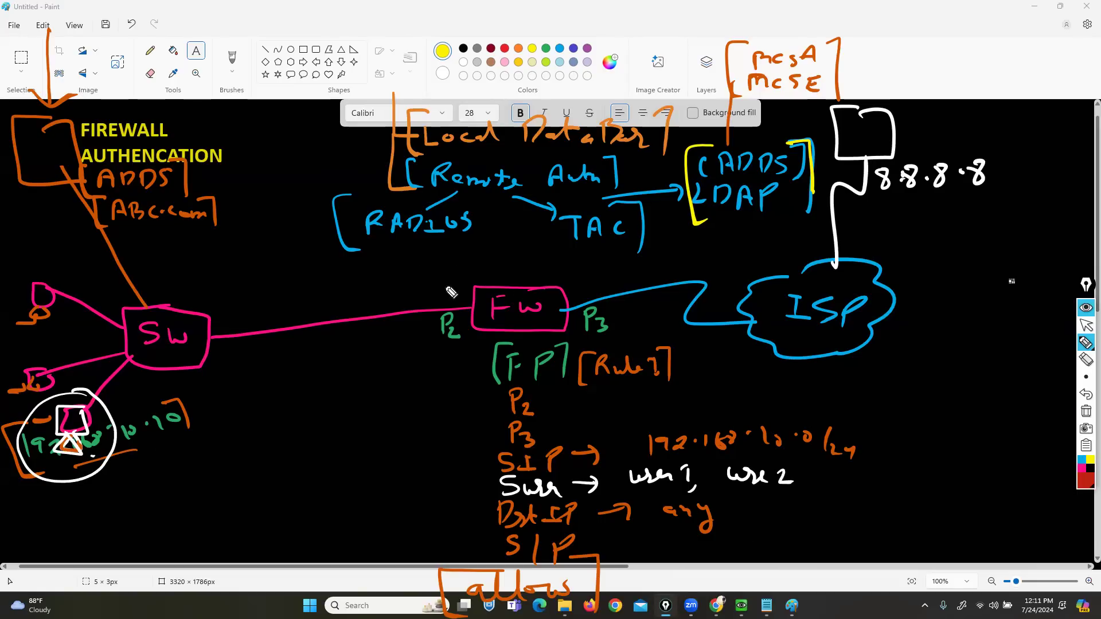
pyautogui.moveTo(452, 289); pyautogui.dragTo(97, 177)
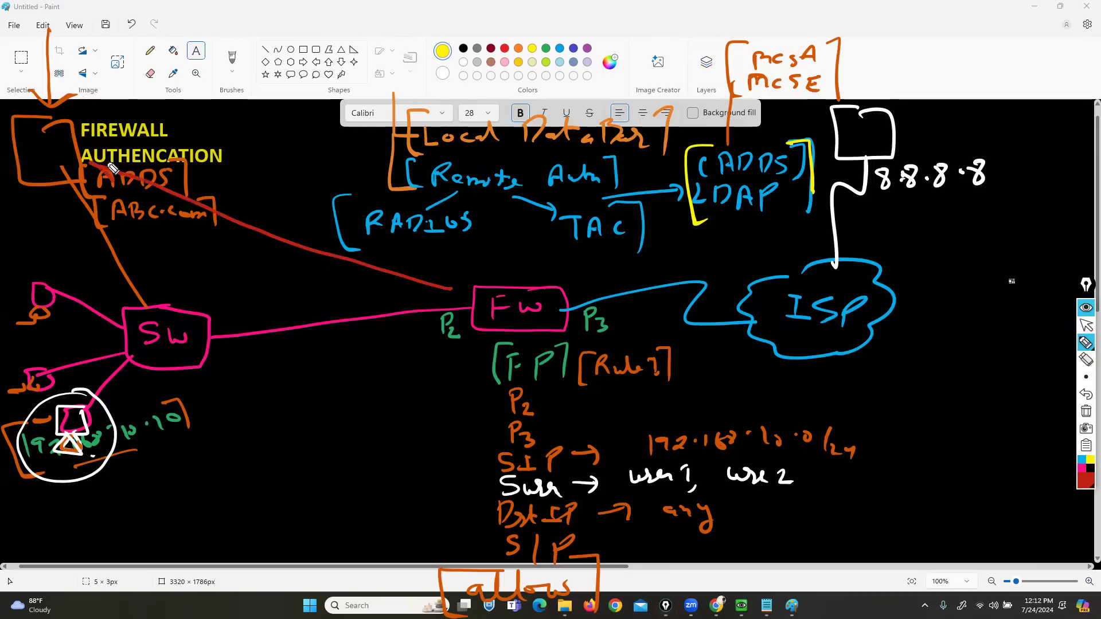
pyautogui.moveTo(441, 274)
pyautogui.mouseDown()
pyautogui.moveTo(442, 303)
pyautogui.moveTo(432, 297)
pyautogui.mouseUp()
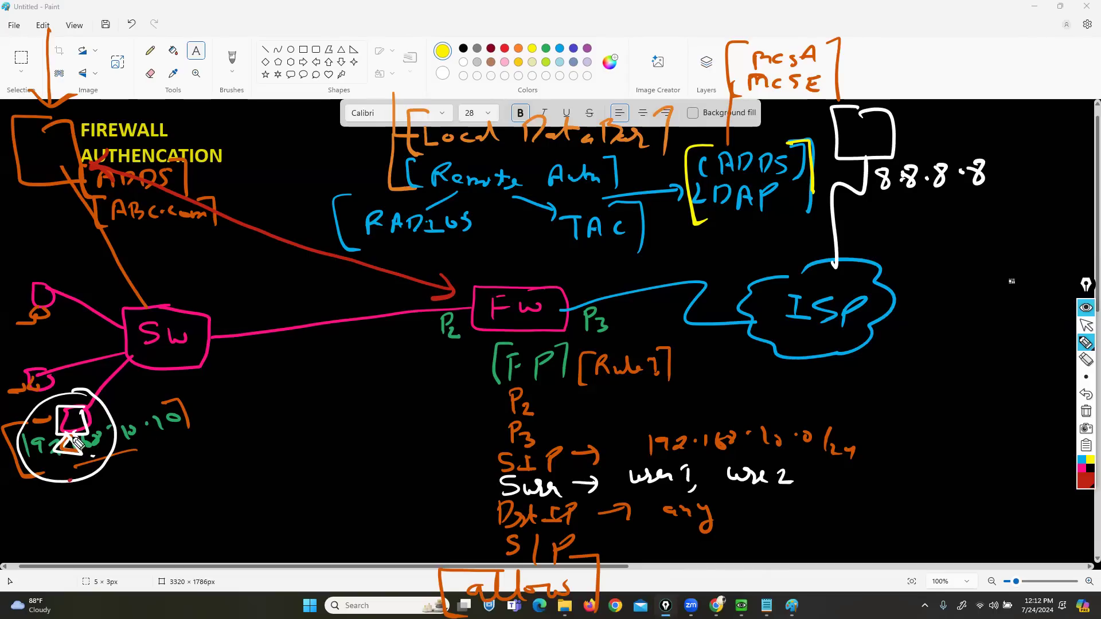
pyautogui.moveTo(89, 425)
pyautogui.mouseDown()
pyautogui.moveTo(206, 341)
pyautogui.moveTo(370, 301)
pyautogui.moveTo(471, 302)
pyautogui.mouseUp()
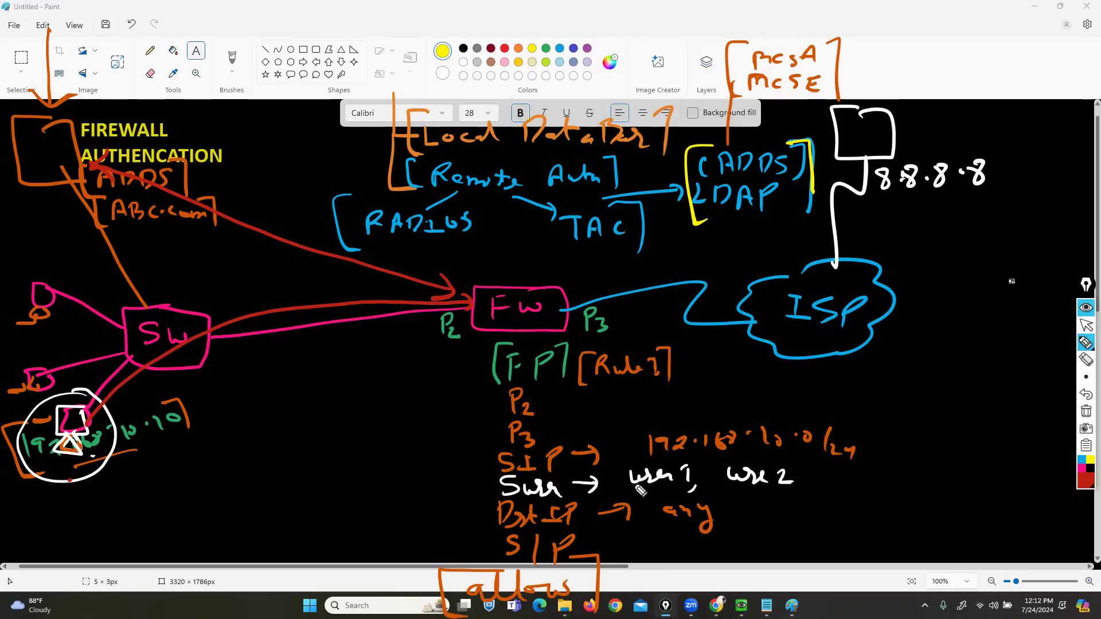
pyautogui.moveTo(486, 314)
pyautogui.mouseDown()
pyautogui.moveTo(834, 243)
pyautogui.moveTo(908, 164)
pyautogui.mouseUp()
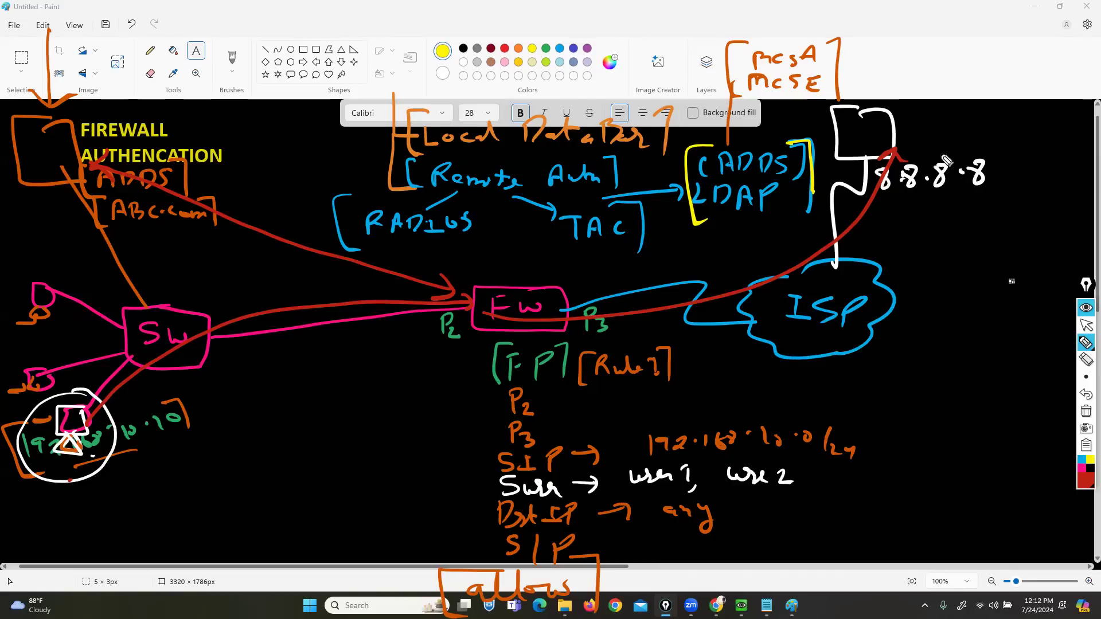
pyautogui.click(1086, 359)
pyautogui.click(295, 313)
# - Erase the remaining red arrows between ADDS, FW and 8.8.8.8
pyautogui.click(314, 251)
pyautogui.click(451, 295)
pyautogui.click(637, 315)
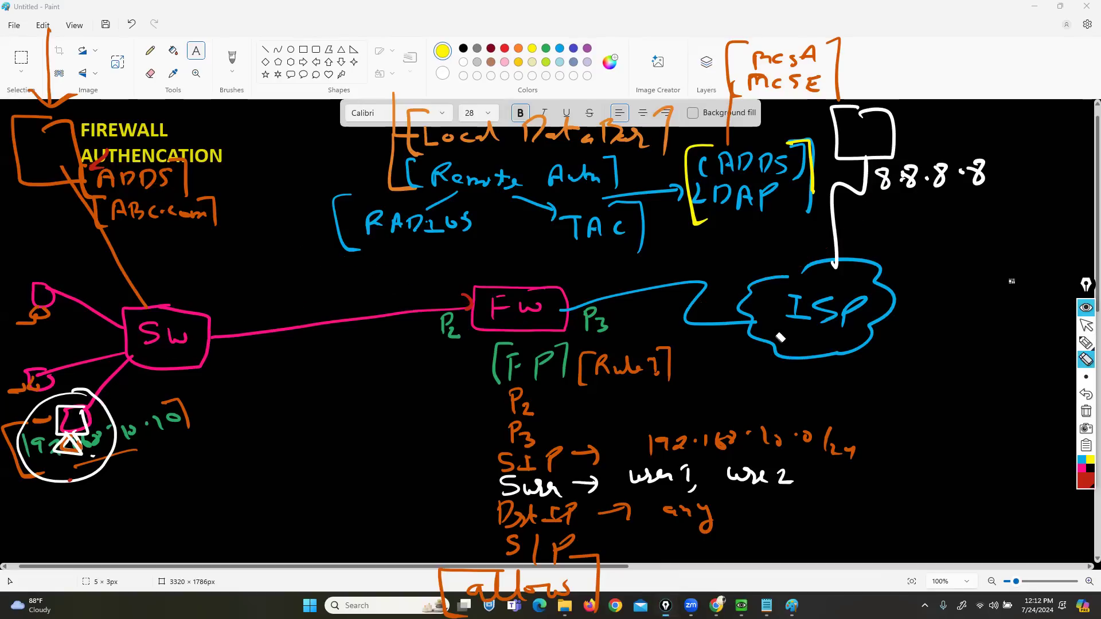
pyautogui.click(1085, 343)
pyautogui.click(1068, 347)
# - Draw three new white user devices connected to SW
pyautogui.moveTo(192, 365)
pyautogui.mouseDown()
pyautogui.moveTo(239, 449)
pyautogui.moveTo(285, 440)
pyautogui.moveTo(413, 457)
pyautogui.moveTo(383, 470)
pyautogui.mouseUp()
pyautogui.moveTo(310, 468)
pyautogui.mouseDown()
pyautogui.moveTo(308, 486)
pyautogui.moveTo(296, 483)
pyautogui.mouseUp()
pyautogui.moveTo(238, 471); pyautogui.dragTo(245, 488)
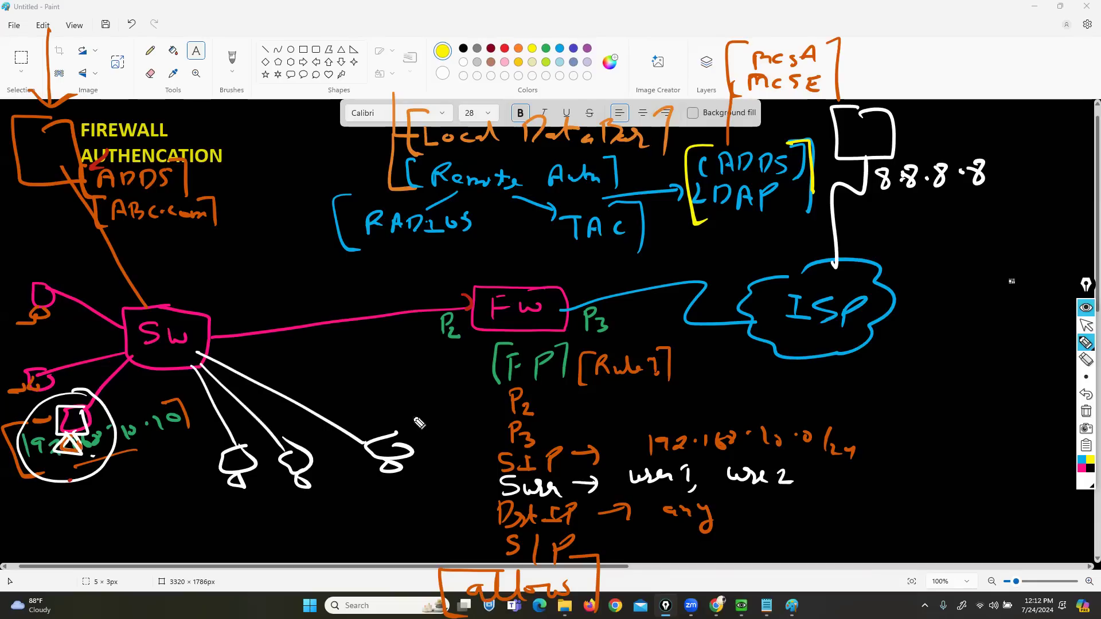
# - Draw a white server box above SW, linked to it, and label it [DHCP]
pyautogui.moveTo(184, 328); pyautogui.dragTo(260, 227)
pyautogui.moveTo(262, 172)
pyautogui.mouseDown()
pyautogui.moveTo(233, 234)
pyautogui.moveTo(259, 157)
pyautogui.moveTo(280, 155)
pyautogui.mouseUp()
pyautogui.moveTo(285, 141); pyautogui.dragTo(290, 149)
pyautogui.moveTo(304, 143)
pyautogui.mouseDown()
pyautogui.moveTo(298, 159)
pyautogui.moveTo(311, 161)
pyautogui.mouseUp()
pyautogui.moveTo(310, 142); pyautogui.dragTo(312, 151)
pyautogui.moveTo(325, 135)
pyautogui.mouseDown()
pyautogui.moveTo(336, 134)
pyautogui.moveTo(336, 168)
pyautogui.mouseUp()
pyautogui.moveTo(242, 133)
pyautogui.mouseDown()
pyautogui.moveTo(228, 135)
pyautogui.moveTo(235, 170)
pyautogui.mouseUp()
# - In blue, trace the left new device's link to SW, circle it, and write [Captive Portal] at right
pyautogui.click(1082, 460)
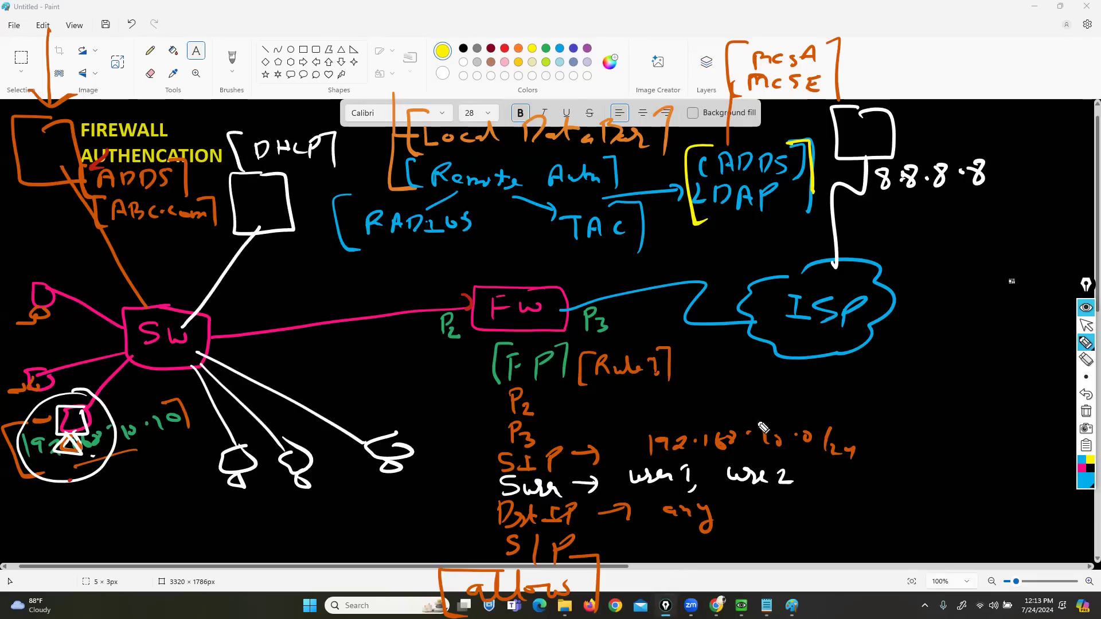
pyautogui.moveTo(237, 445); pyautogui.dragTo(185, 363)
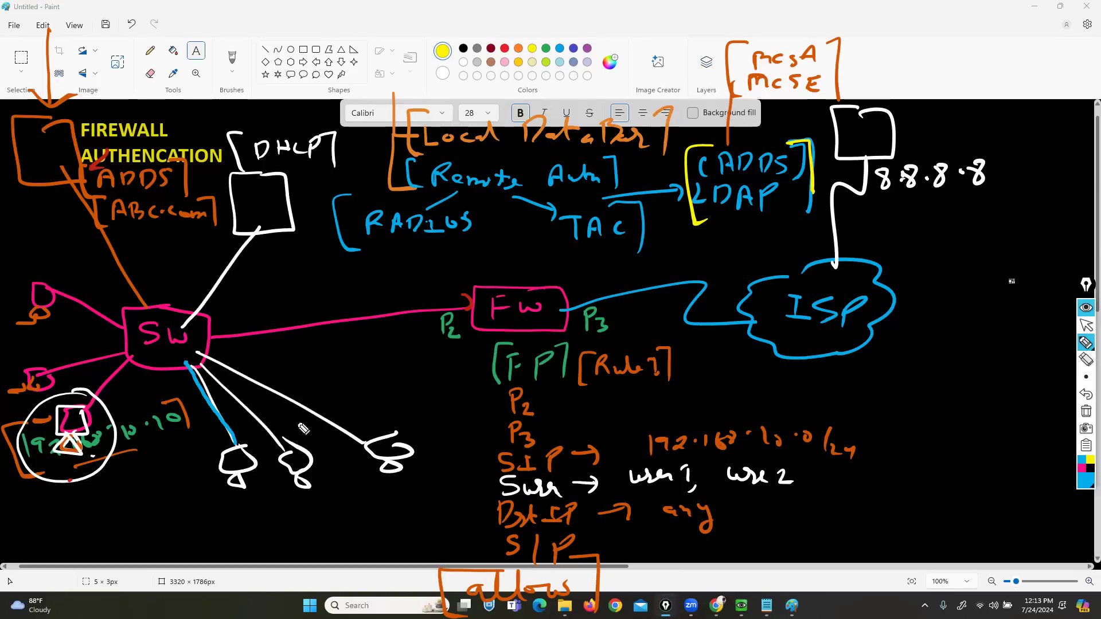
pyautogui.moveTo(232, 446)
pyautogui.mouseDown()
pyautogui.moveTo(200, 456)
pyautogui.moveTo(236, 444)
pyautogui.mouseUp()
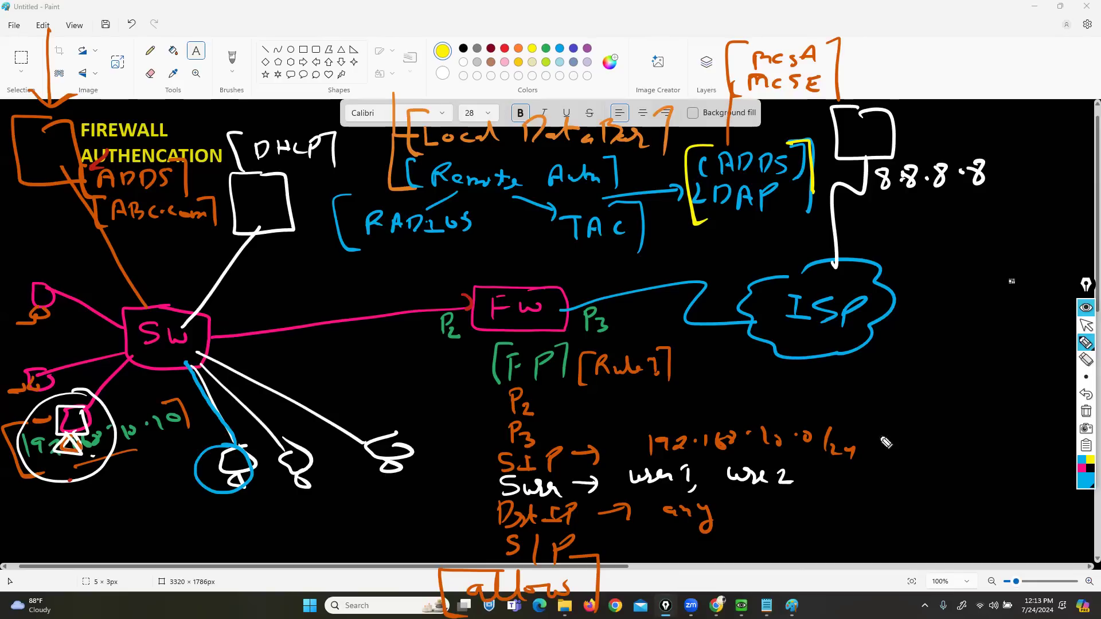
pyautogui.moveTo(912, 474)
pyautogui.mouseDown()
pyautogui.moveTo(911, 490)
pyautogui.moveTo(991, 486)
pyautogui.moveTo(1026, 505)
pyautogui.moveTo(1032, 492)
pyautogui.moveTo(1065, 500)
pyautogui.moveTo(1081, 491)
pyautogui.moveTo(1079, 512)
pyautogui.moveTo(891, 506)
pyautogui.mouseUp()
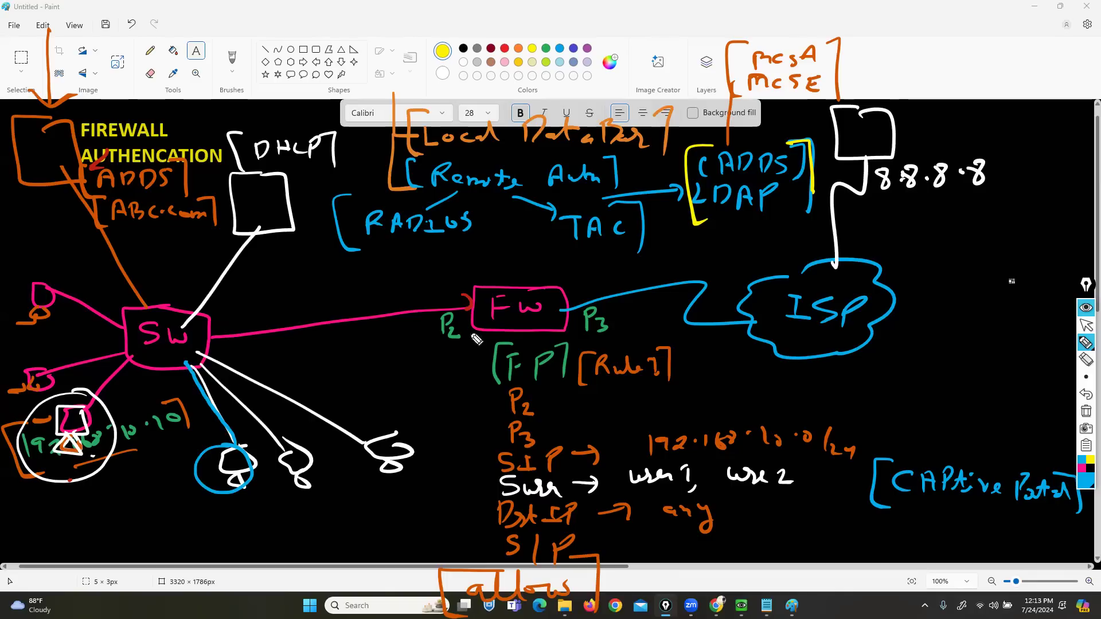
# - Box P2 in blue, then draw yellow arrowed paths from the circled device via SW to P2 and back
pyautogui.moveTo(466, 295)
pyautogui.mouseDown()
pyautogui.moveTo(453, 293)
pyautogui.moveTo(442, 320)
pyautogui.moveTo(480, 296)
pyautogui.mouseUp()
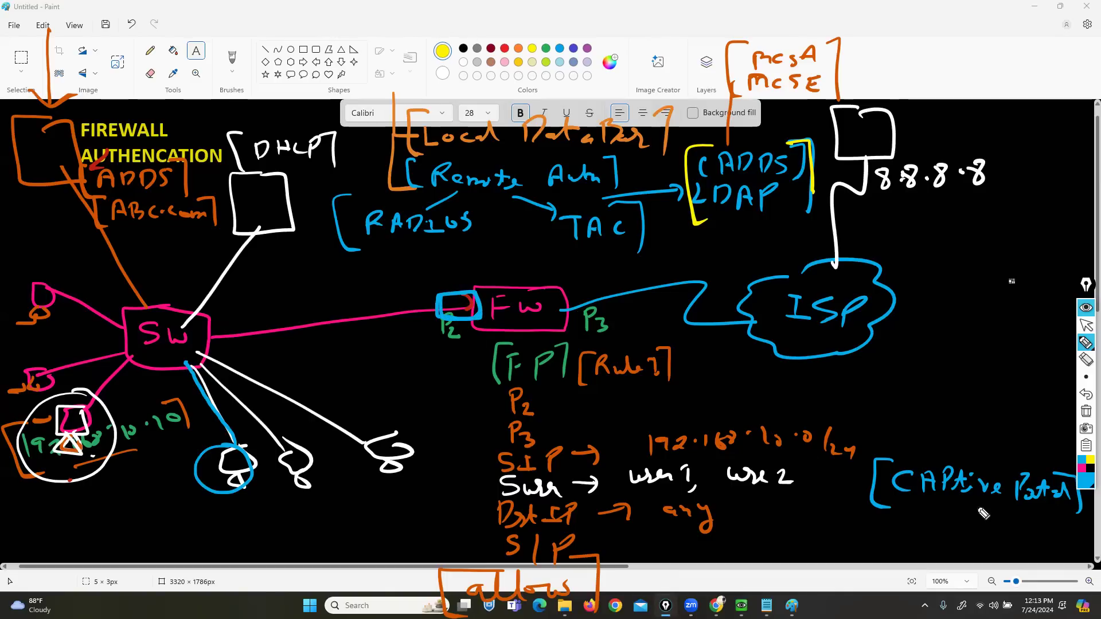
pyautogui.click(1084, 481)
pyautogui.click(1039, 434)
pyautogui.moveTo(233, 460)
pyautogui.mouseDown()
pyautogui.moveTo(190, 430)
pyautogui.moveTo(229, 329)
pyautogui.moveTo(410, 304)
pyautogui.mouseUp()
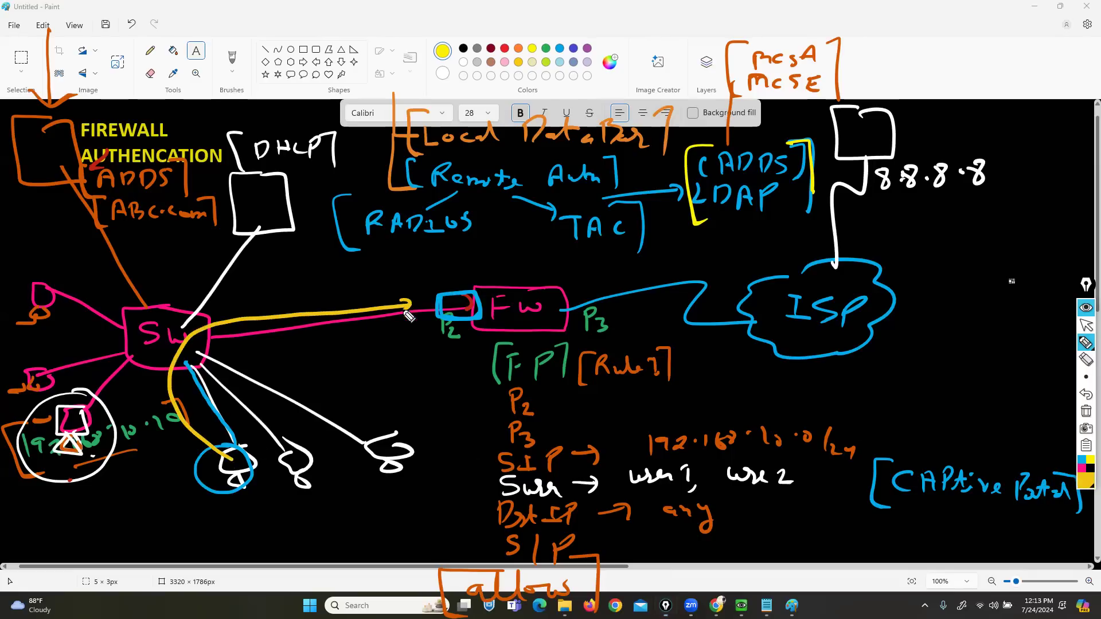
pyautogui.moveTo(233, 454)
pyautogui.mouseDown()
pyautogui.moveTo(241, 471)
pyautogui.moveTo(247, 450)
pyautogui.mouseUp()
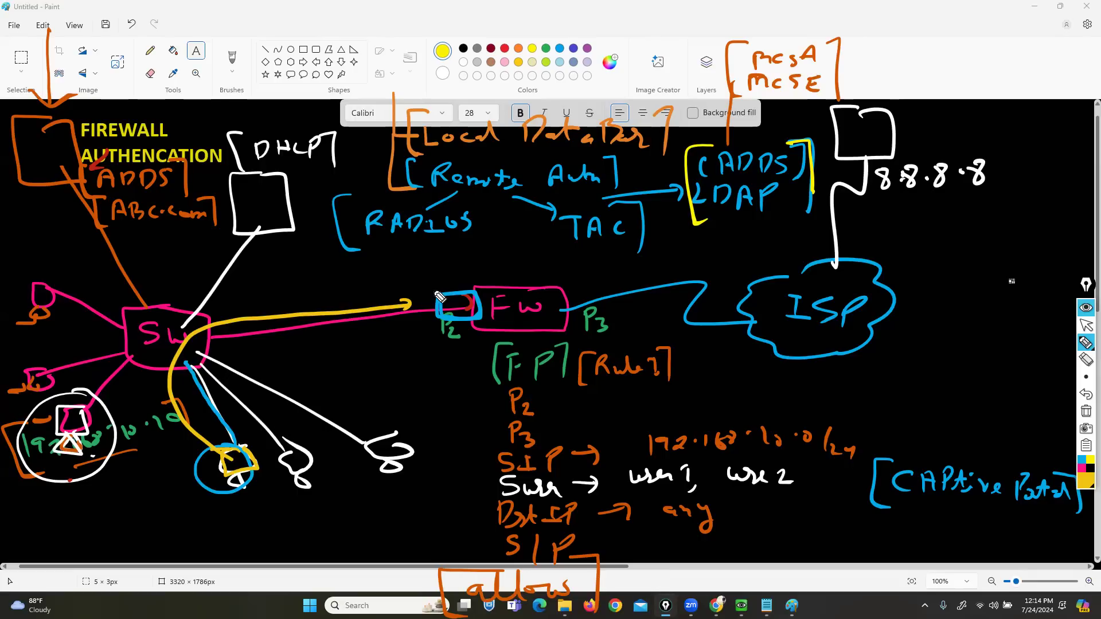
pyautogui.moveTo(477, 300); pyautogui.dragTo(479, 321)
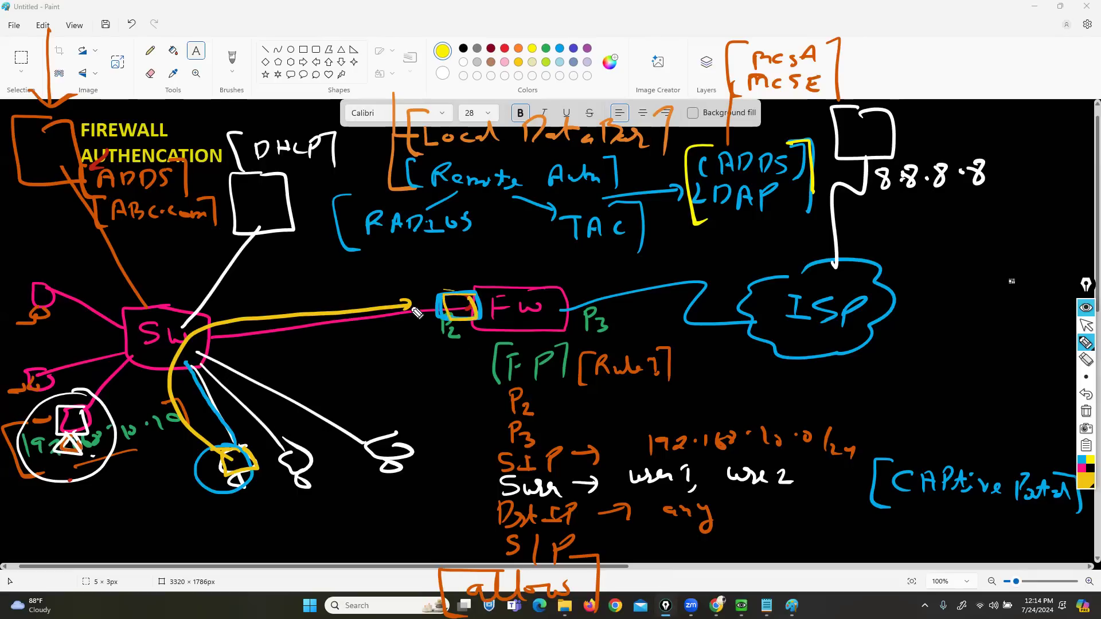
pyautogui.moveTo(411, 310)
pyautogui.mouseDown()
pyautogui.moveTo(436, 305)
pyautogui.moveTo(429, 314)
pyautogui.mouseUp()
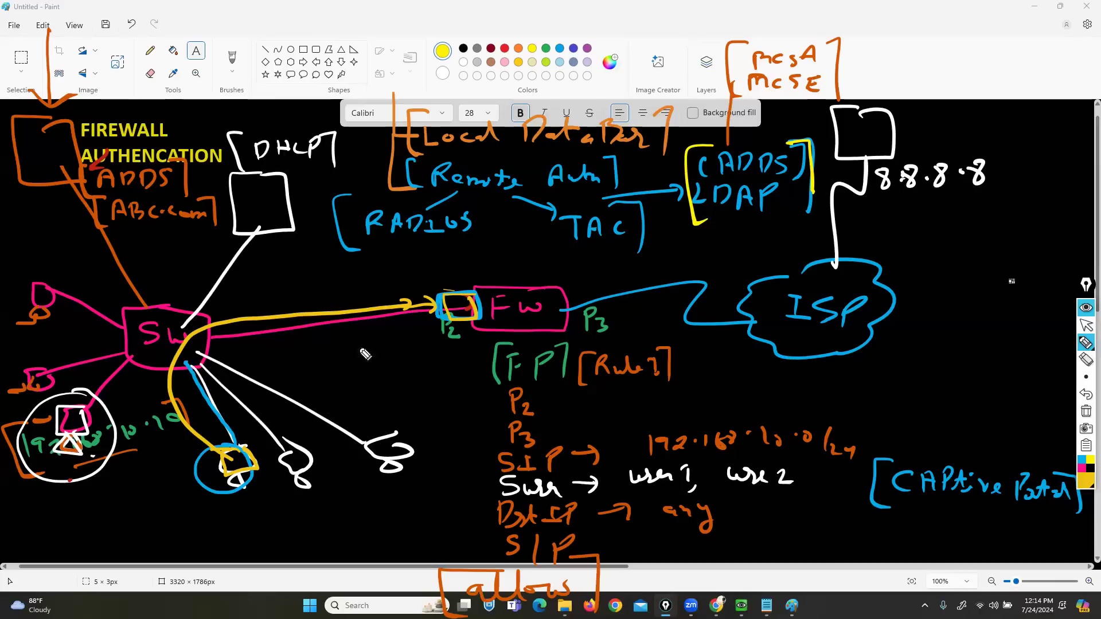
pyautogui.moveTo(427, 322)
pyautogui.mouseDown()
pyautogui.moveTo(285, 345)
pyautogui.moveTo(217, 381)
pyautogui.moveTo(347, 432)
pyautogui.moveTo(307, 344)
pyautogui.moveTo(261, 350)
pyautogui.mouseUp()
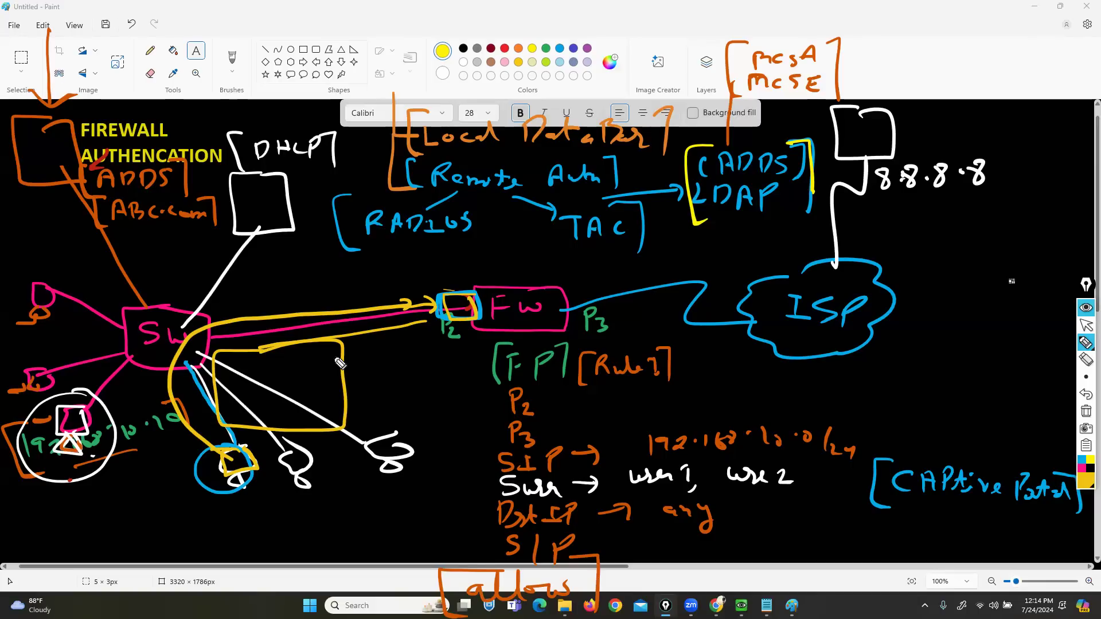
pyautogui.moveTo(255, 507); pyautogui.dragTo(219, 507)
# - In pink, bracket Local Database and sketch a login page inside the yellow box
pyautogui.click(1081, 468)
pyautogui.moveTo(673, 148)
pyautogui.mouseDown()
pyautogui.moveTo(574, 104)
pyautogui.moveTo(396, 123)
pyautogui.moveTo(424, 158)
pyautogui.mouseUp()
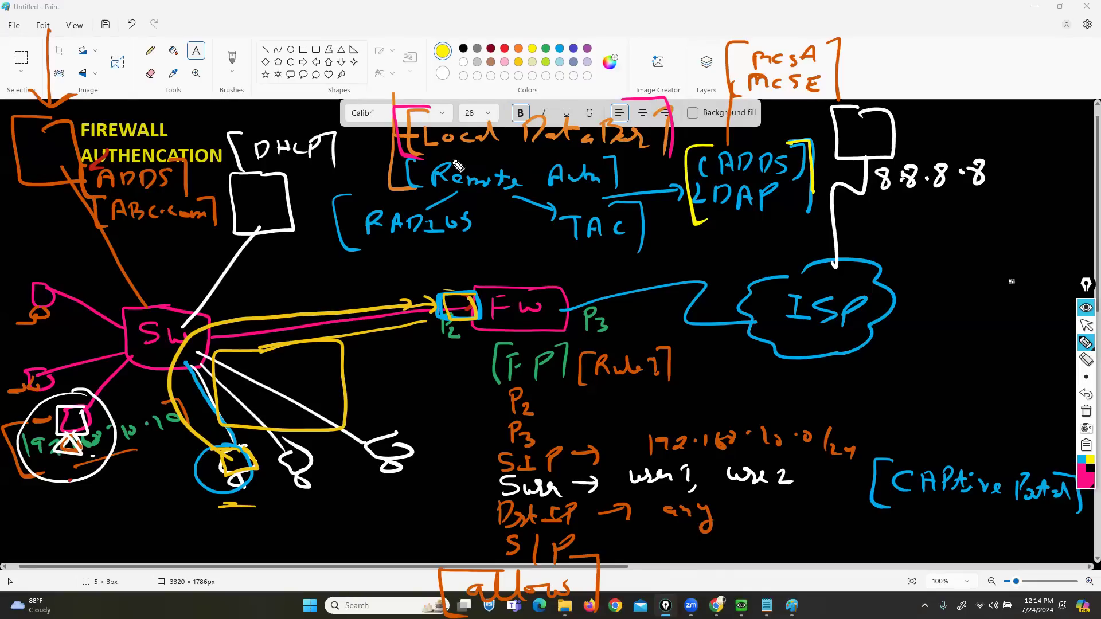
pyautogui.moveTo(304, 374)
pyautogui.mouseDown()
pyautogui.moveTo(241, 417)
pyautogui.moveTo(309, 367)
pyautogui.moveTo(232, 387)
pyautogui.moveTo(274, 373)
pyautogui.moveTo(274, 397)
pyautogui.mouseUp()
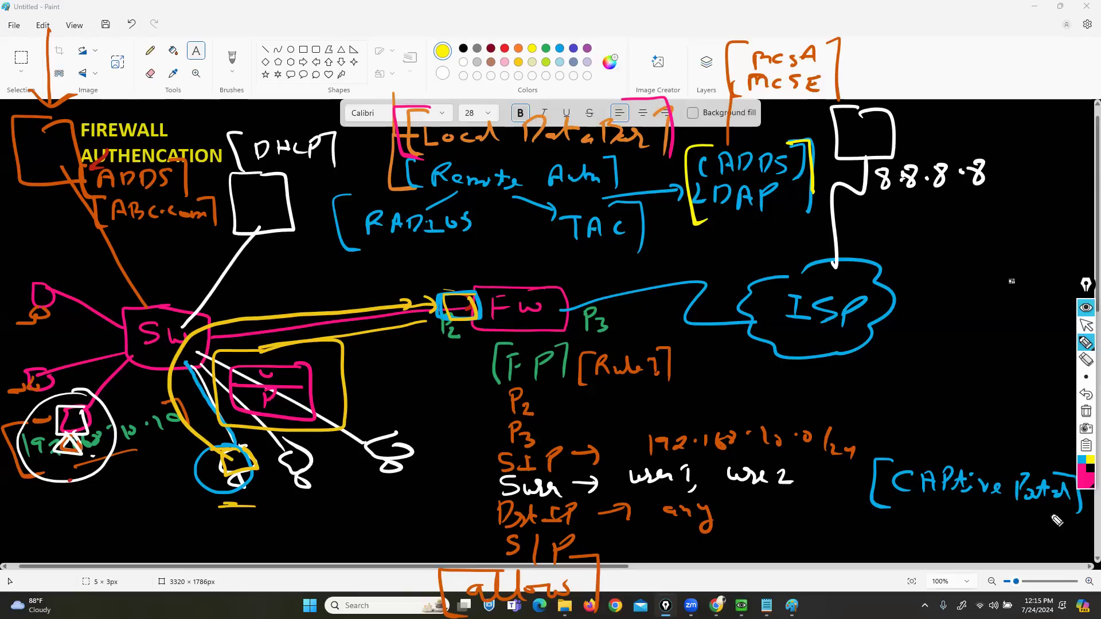
# - Draw pink arrowed paths from FW toward 8.8.8.8 and looping from ADDS around SW and the devices
pyautogui.moveTo(457, 314)
pyautogui.mouseDown()
pyautogui.moveTo(698, 318)
pyautogui.moveTo(832, 218)
pyautogui.mouseUp()
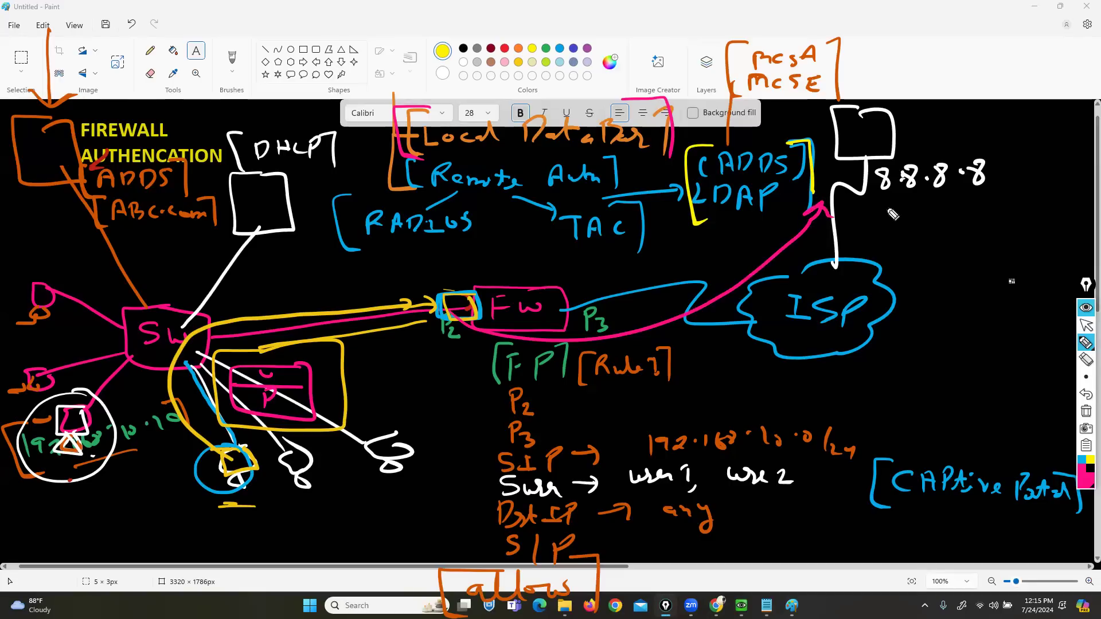
pyautogui.moveTo(109, 107); pyautogui.dragTo(155, 273)
pyautogui.moveTo(163, 321)
pyautogui.mouseDown()
pyautogui.moveTo(3, 555)
pyautogui.moveTo(5, 111)
pyautogui.moveTo(70, 99)
pyautogui.mouseUp()
pyautogui.moveTo(429, 394)
pyautogui.mouseDown()
pyautogui.moveTo(167, 397)
pyautogui.moveTo(453, 580)
pyautogui.moveTo(423, 380)
pyautogui.mouseUp()
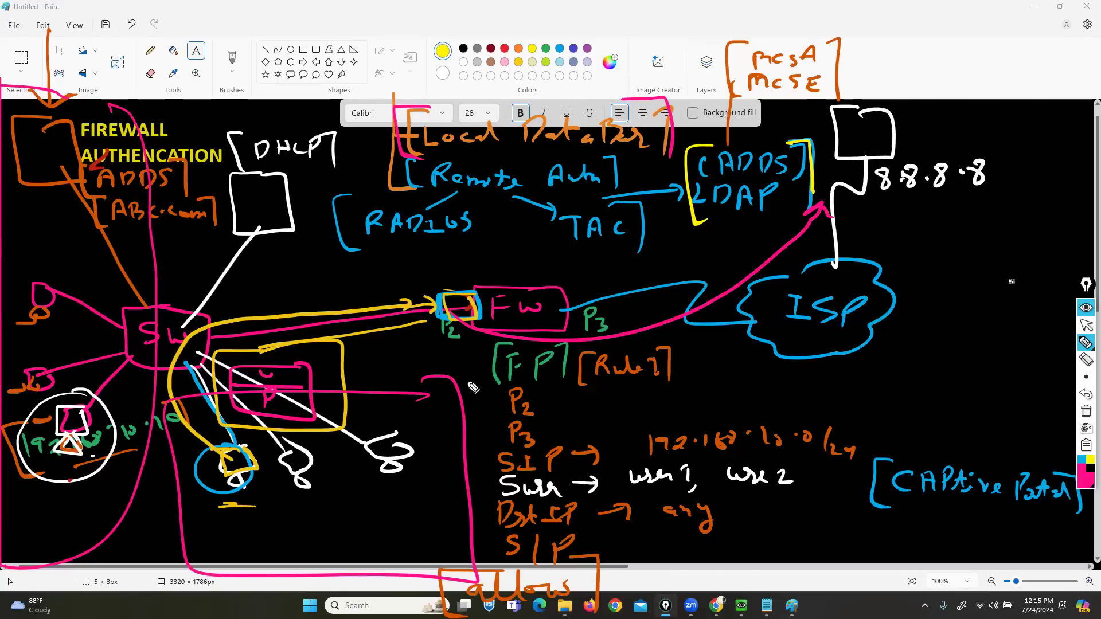
# - Stop annotating the Paint sketch and return to the EVE-NG lab topology in Chrome
pyautogui.click(1085, 325)
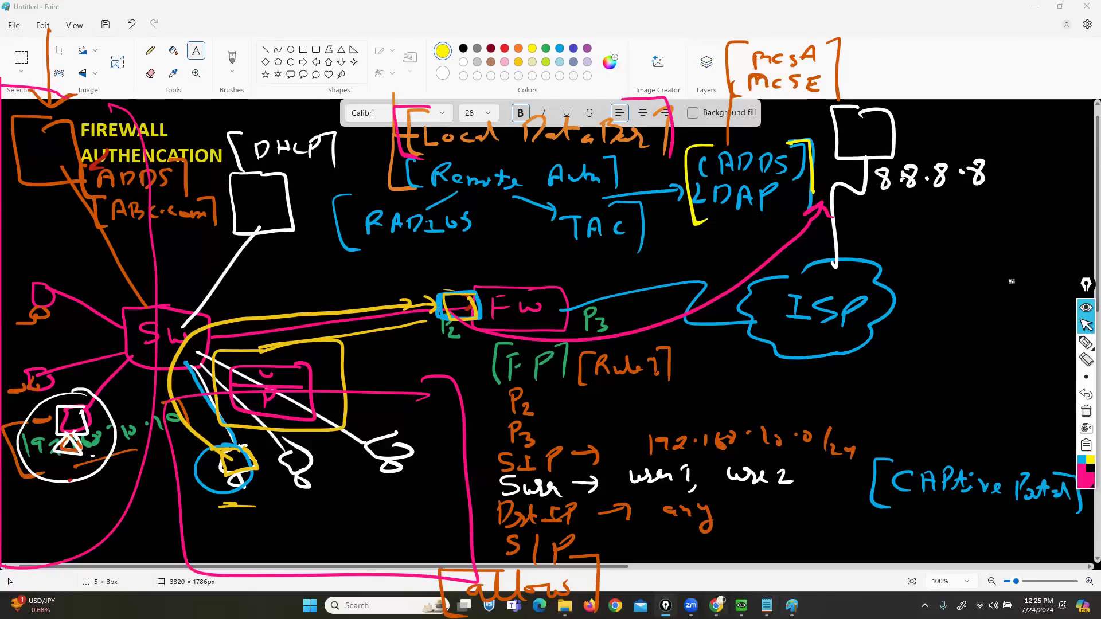
pyautogui.click(716, 606)
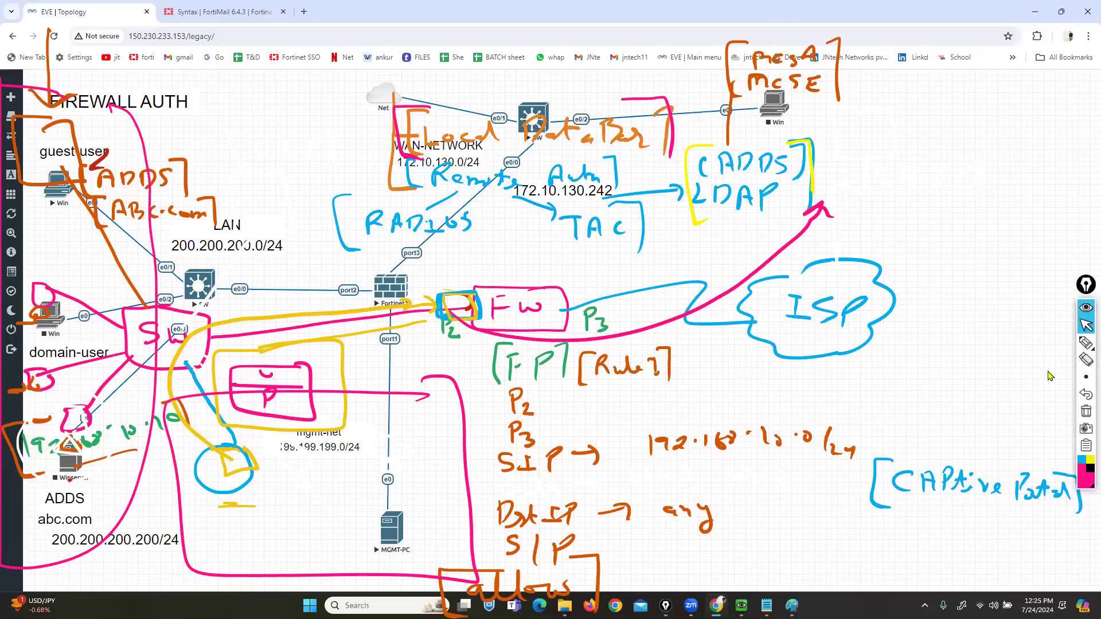
# - Clear the ink, close the FortiMail Syntax page, and stop the LAN switch SW
pyautogui.click(1085, 411)
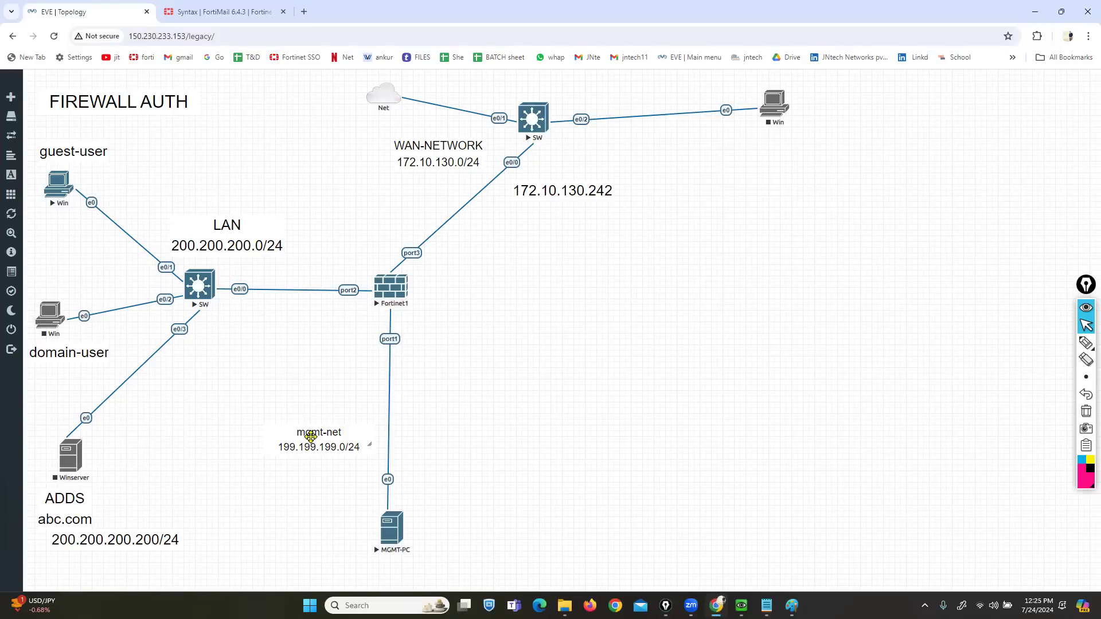
pyautogui.click(288, 17)
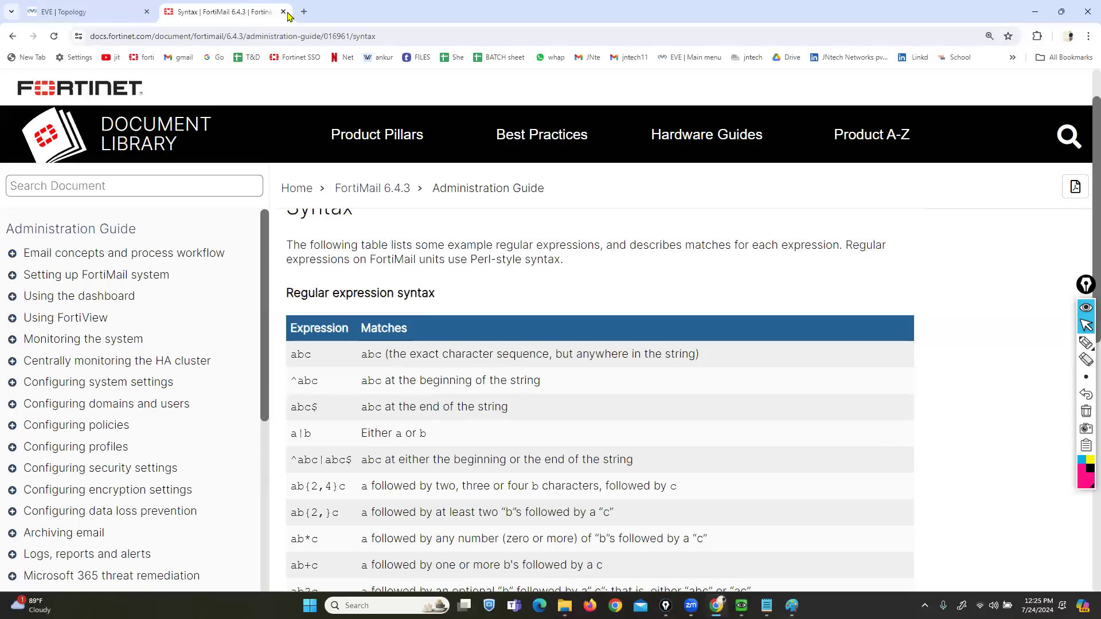
pyautogui.click(284, 12)
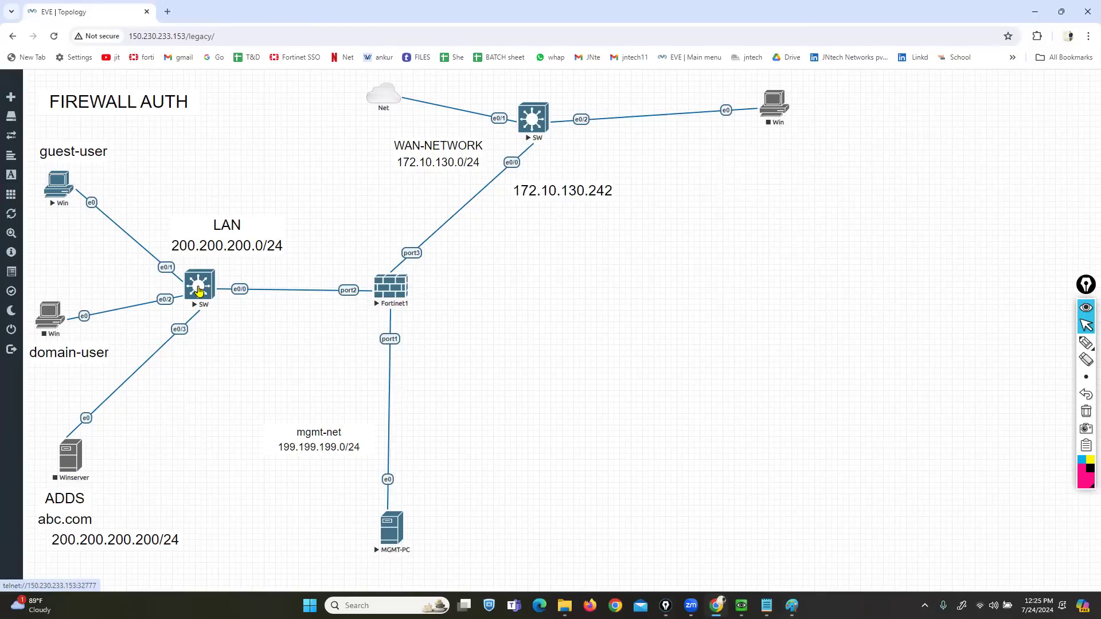
pyautogui.rightClick(195, 285)
pyautogui.click(233, 312)
# - Delete the Winserver node under ADDS and bring up the canvas's add-object menu
pyautogui.rightClick(69, 465)
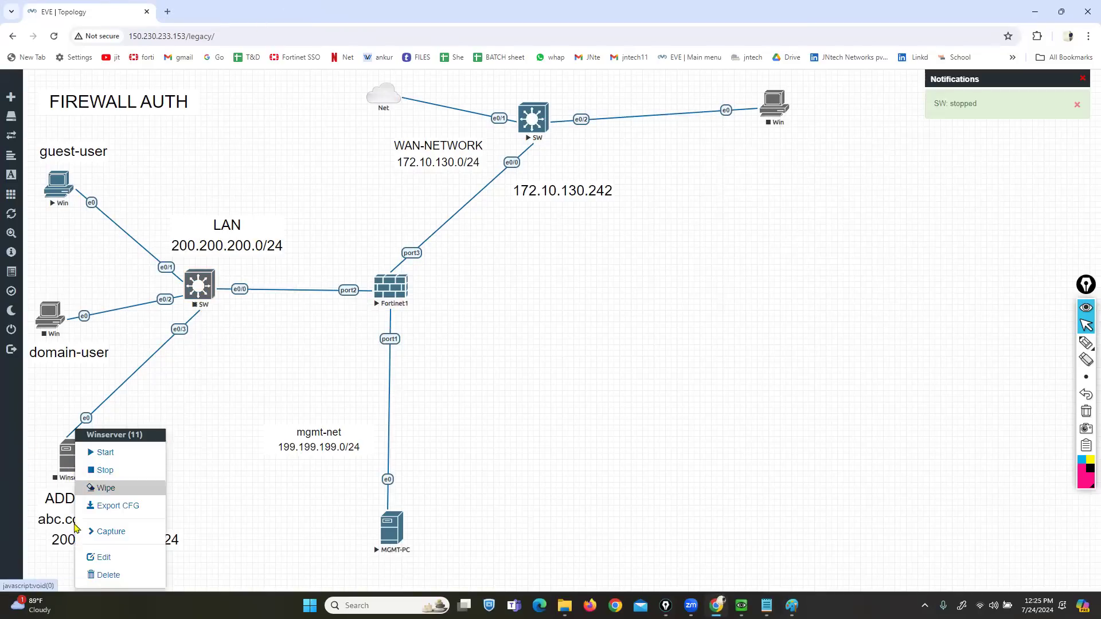
pyautogui.click(101, 575)
pyautogui.click(514, 162)
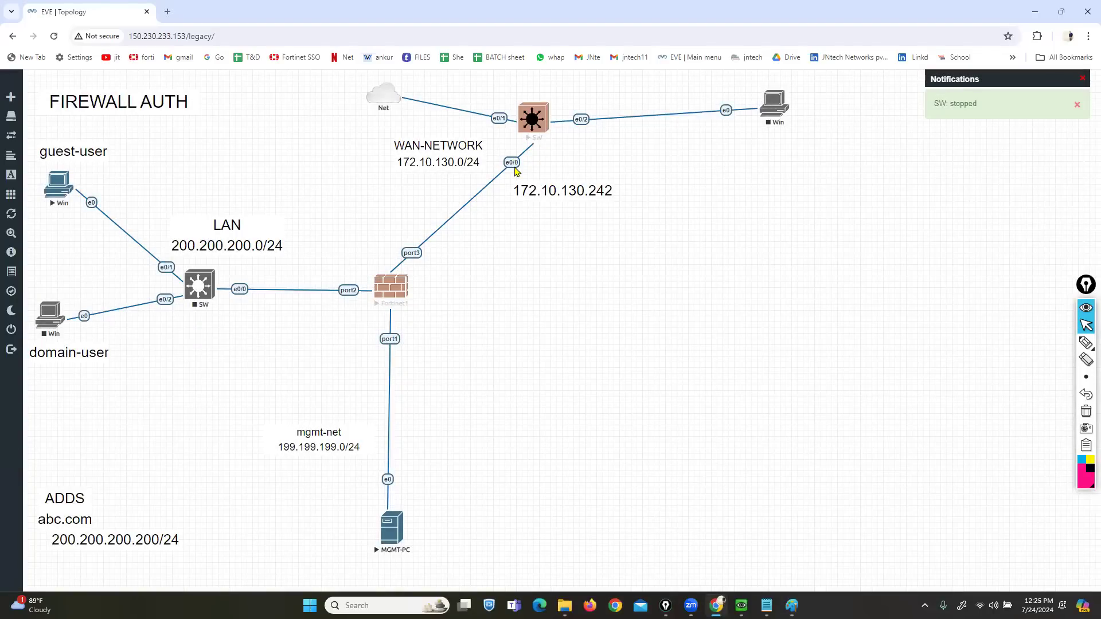
pyautogui.rightClick(563, 282)
# - Create a Windows Server node named LDAP-SERVER and place it above the ADDS abc.com label
pyautogui.click(580, 307)
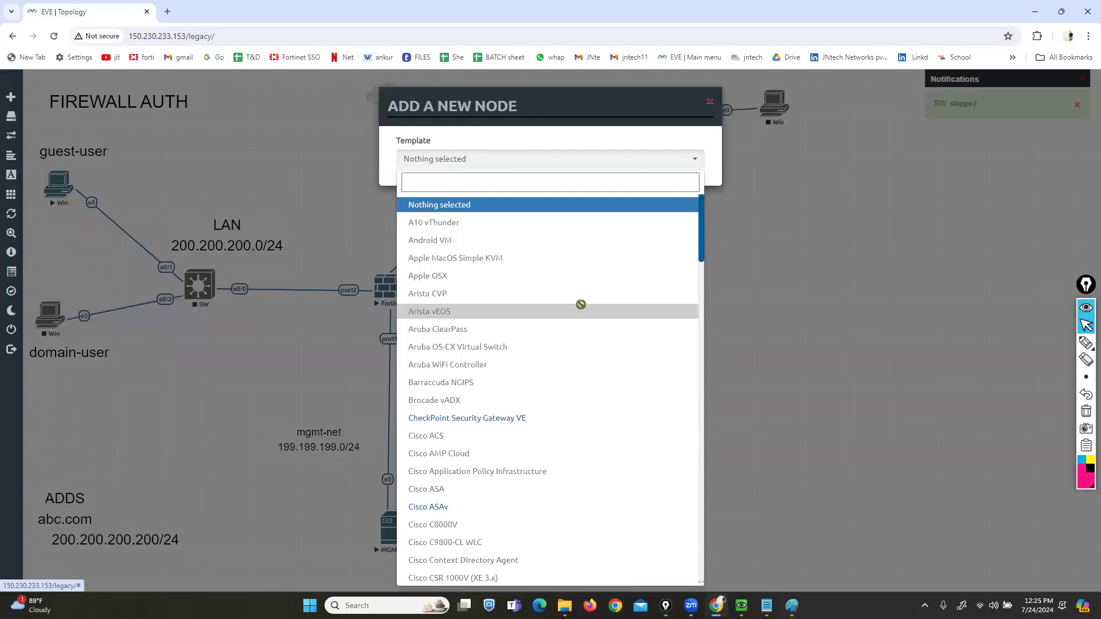
pyautogui.write('win')
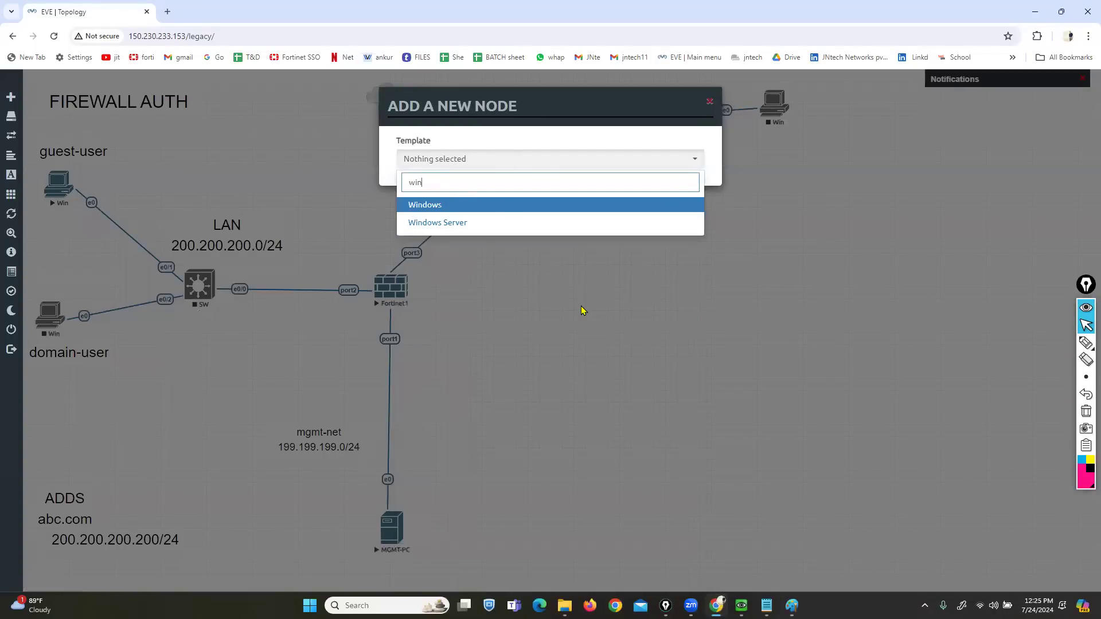
pyautogui.click(444, 223)
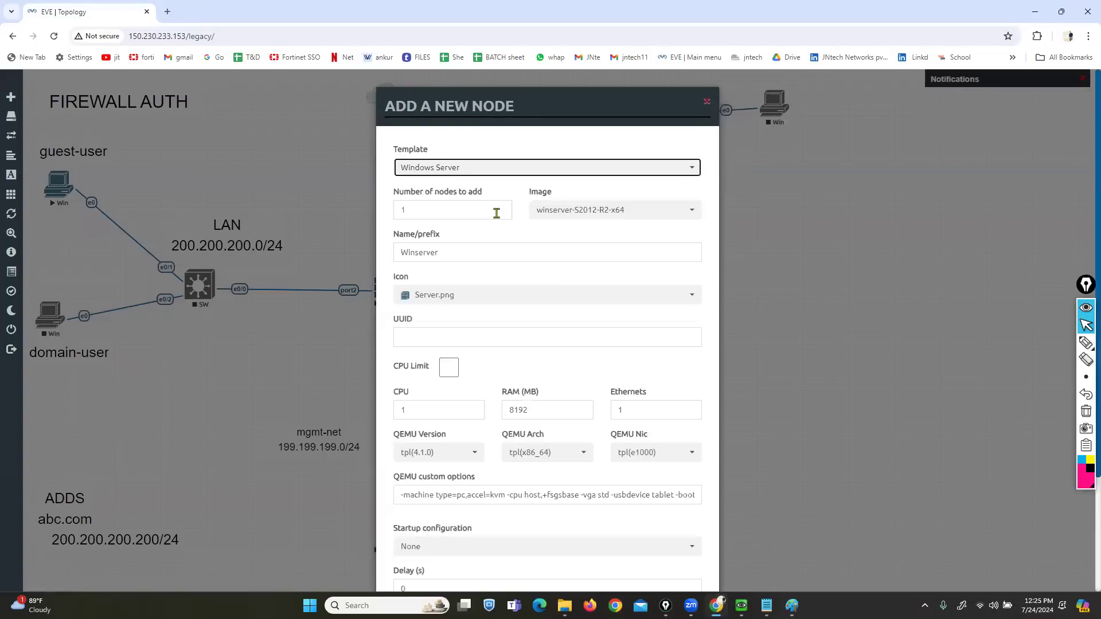
pyautogui.moveTo(444, 252); pyautogui.dragTo(364, 262)
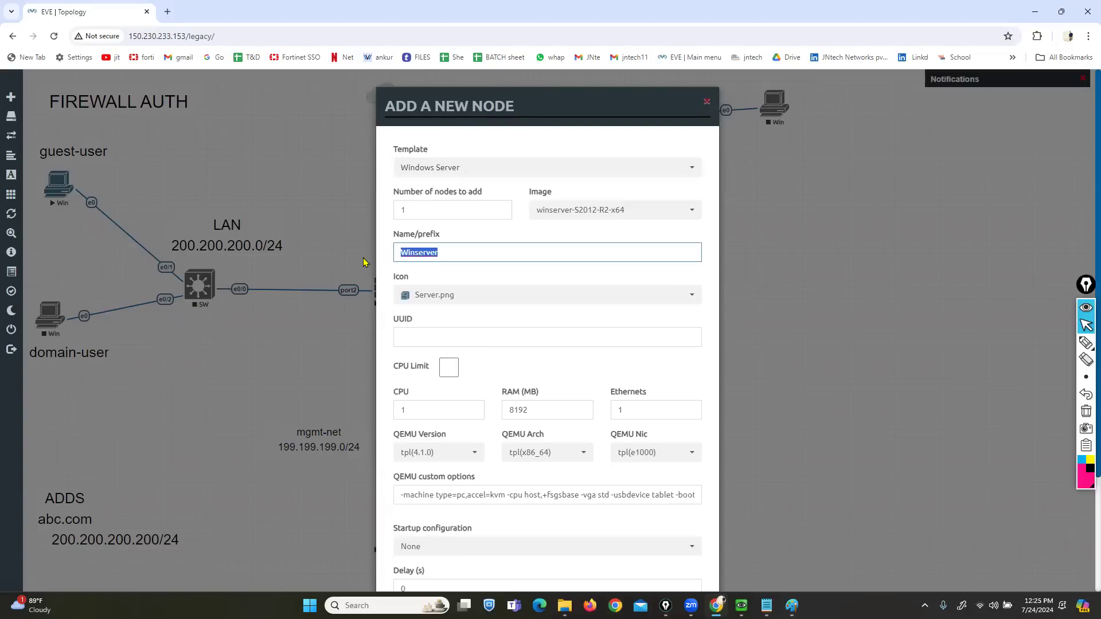
pyautogui.write('lda')
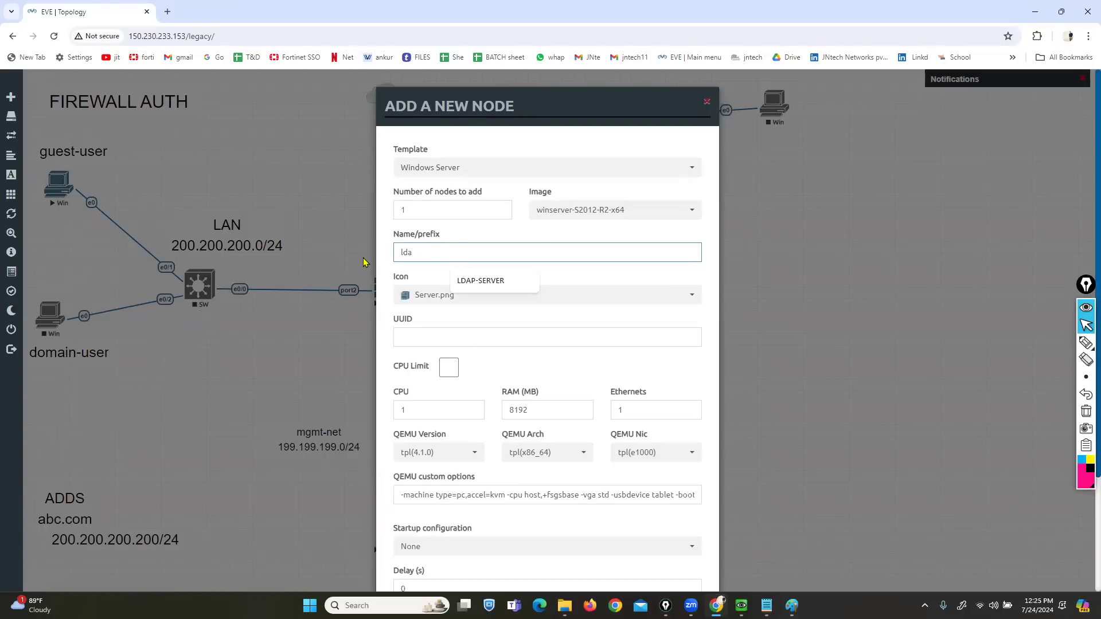
pyautogui.click(480, 279)
pyautogui.scroll(-3, 550, 458)
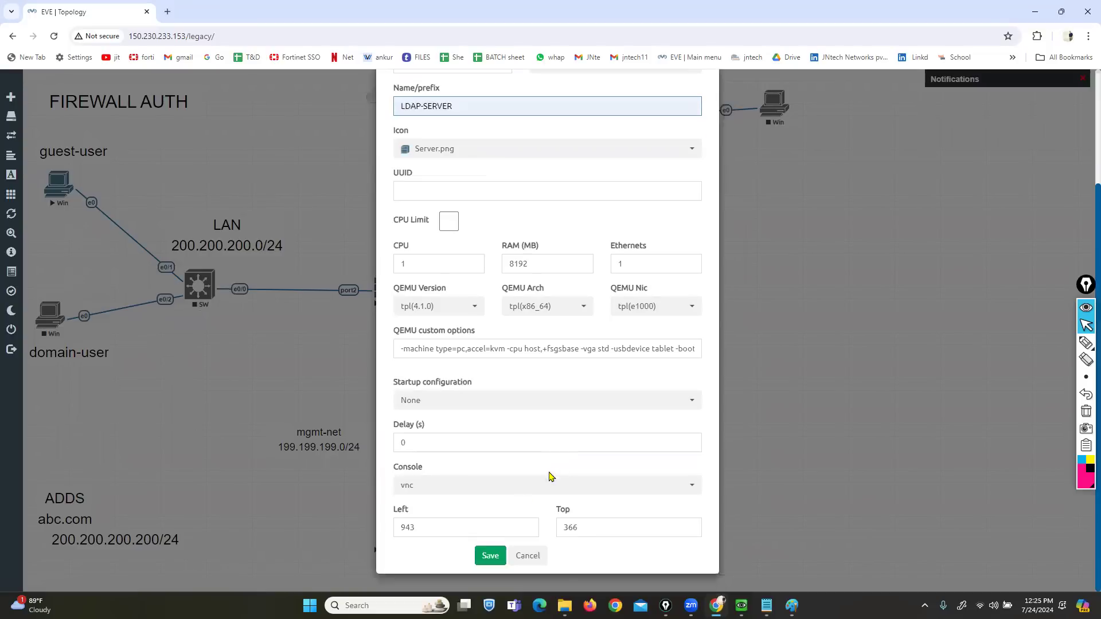
pyautogui.click(499, 559)
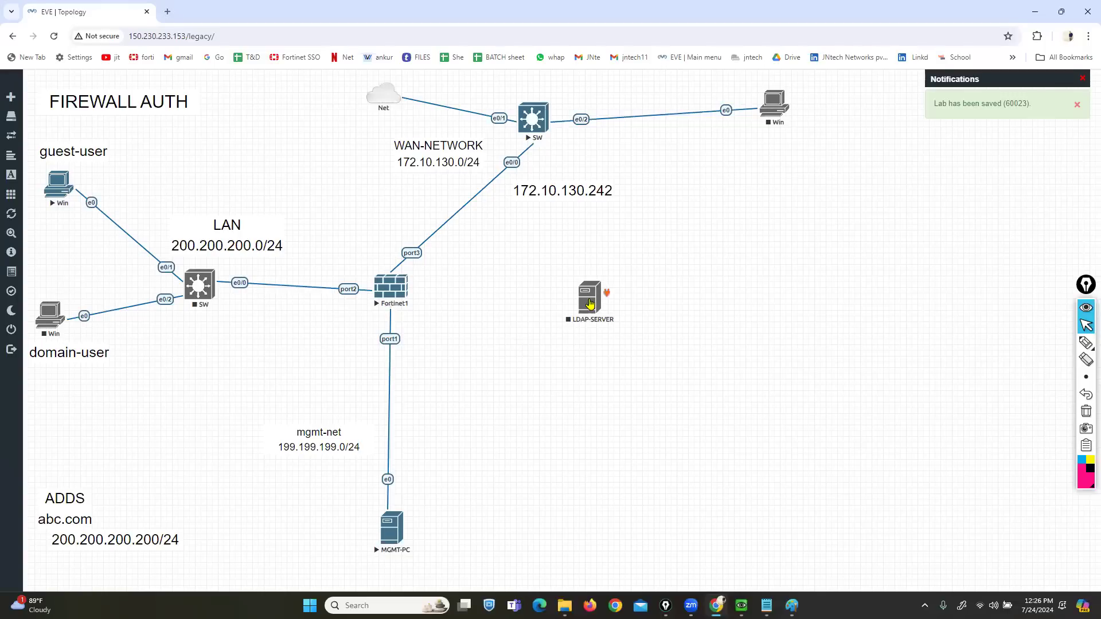
pyautogui.moveTo(590, 303); pyautogui.dragTo(69, 459)
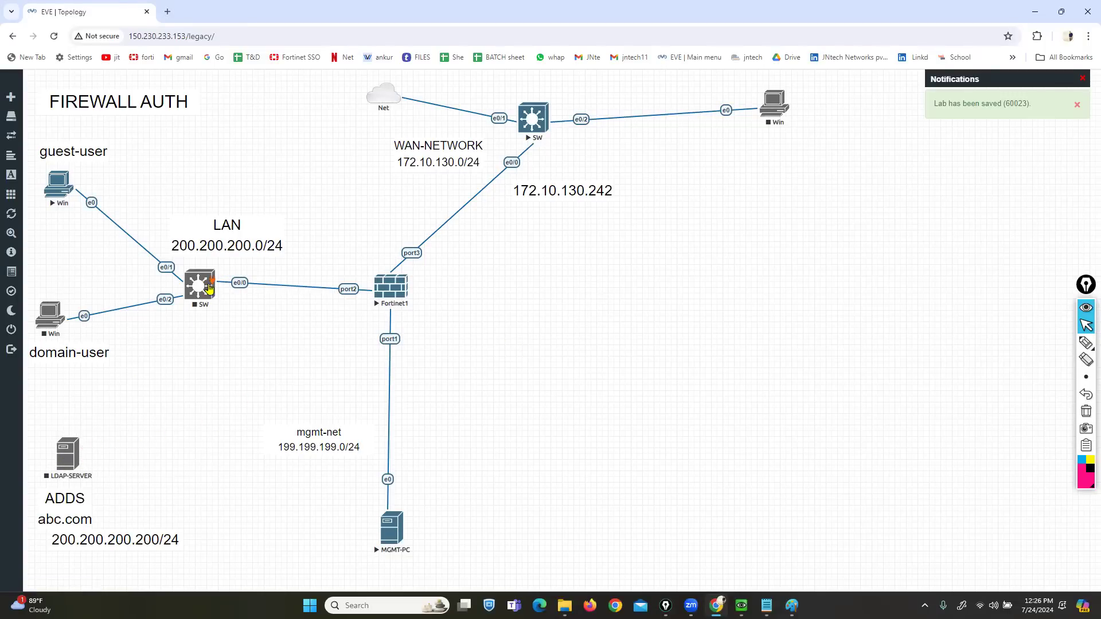
# - Connect switch e0/3 to LDAP-SERVER e0, start the node, and open its console
pyautogui.moveTo(214, 280); pyautogui.dragTo(69, 461)
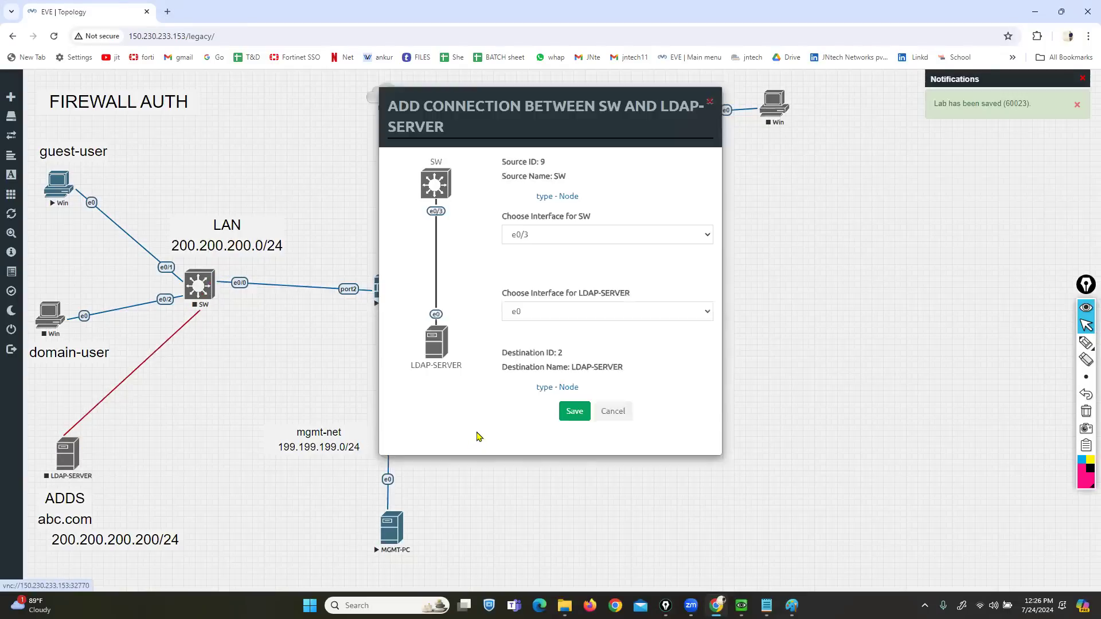
pyautogui.click(574, 411)
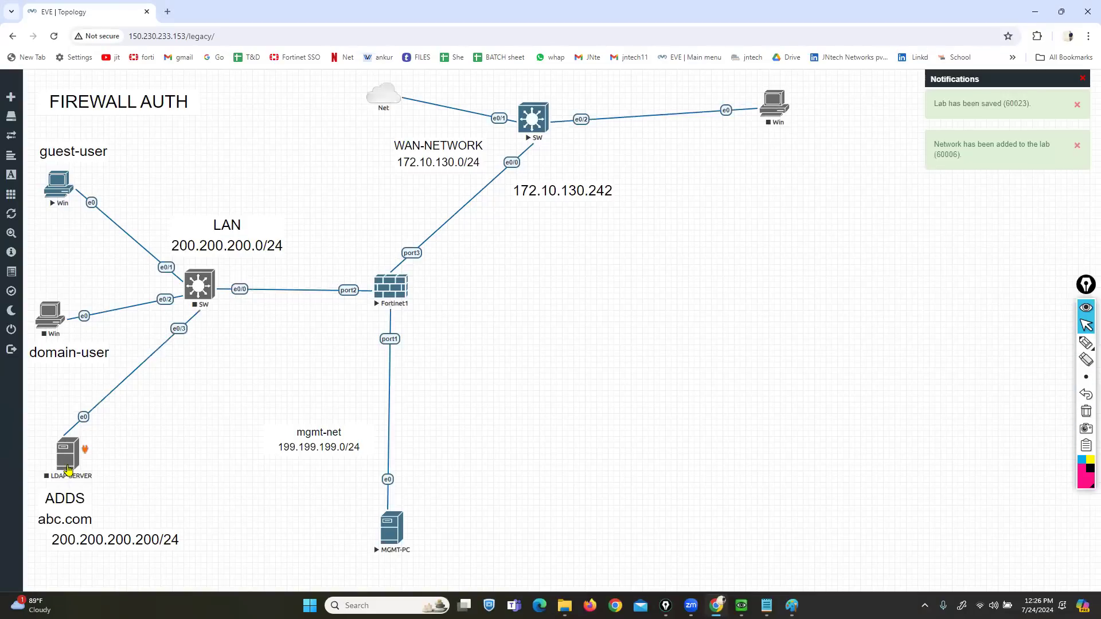
pyautogui.moveTo(68, 468); pyautogui.dragTo(84, 467)
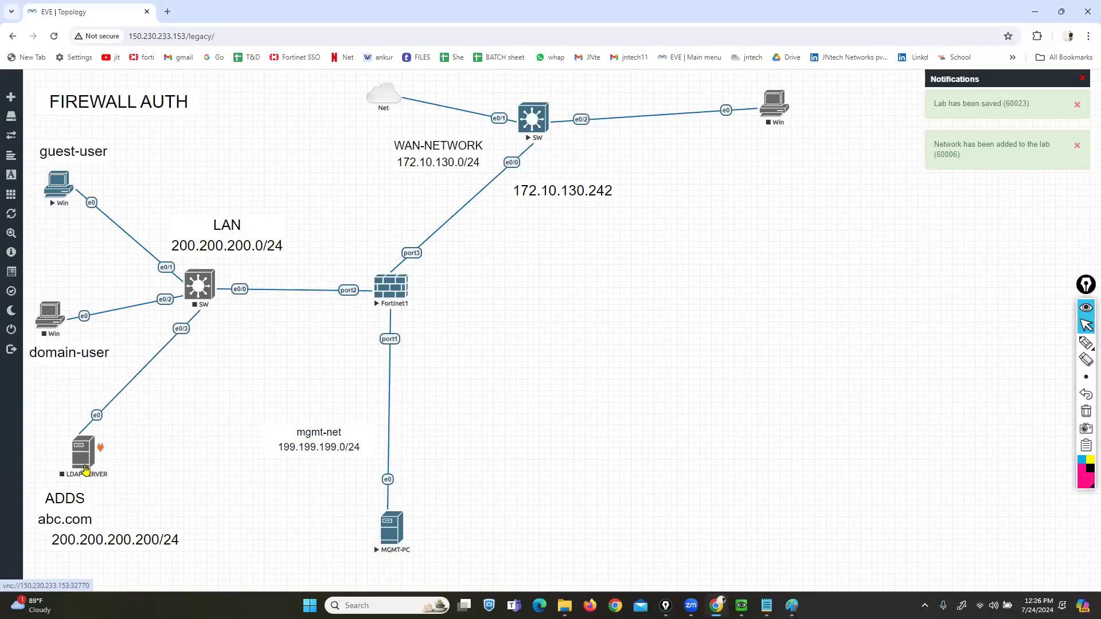
pyautogui.click(90, 466)
pyautogui.click(106, 491)
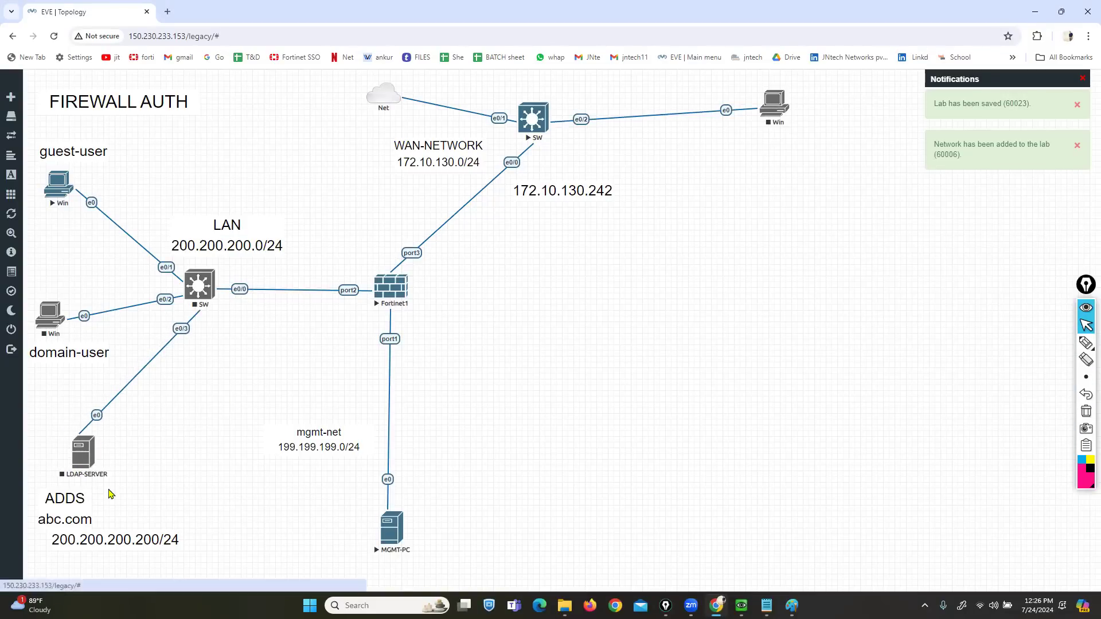
pyautogui.click(90, 450)
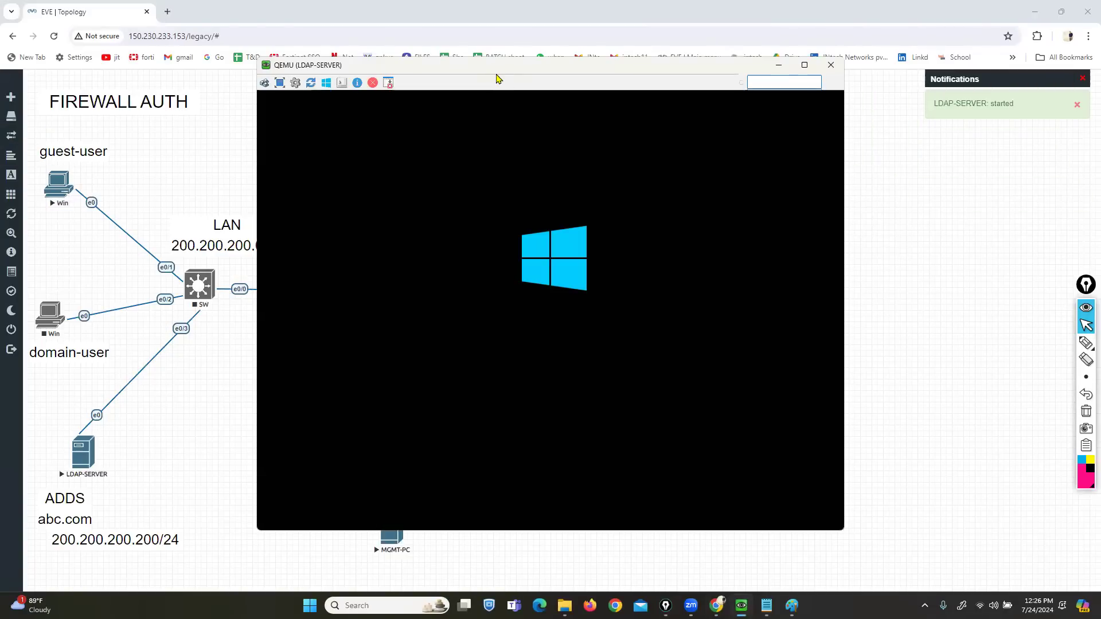
# - Move the console aside, reposition the ADDS label, and briefly highlight the 200.200.200.200/24 address
pyautogui.moveTo(496, 75); pyautogui.dragTo(671, 87)
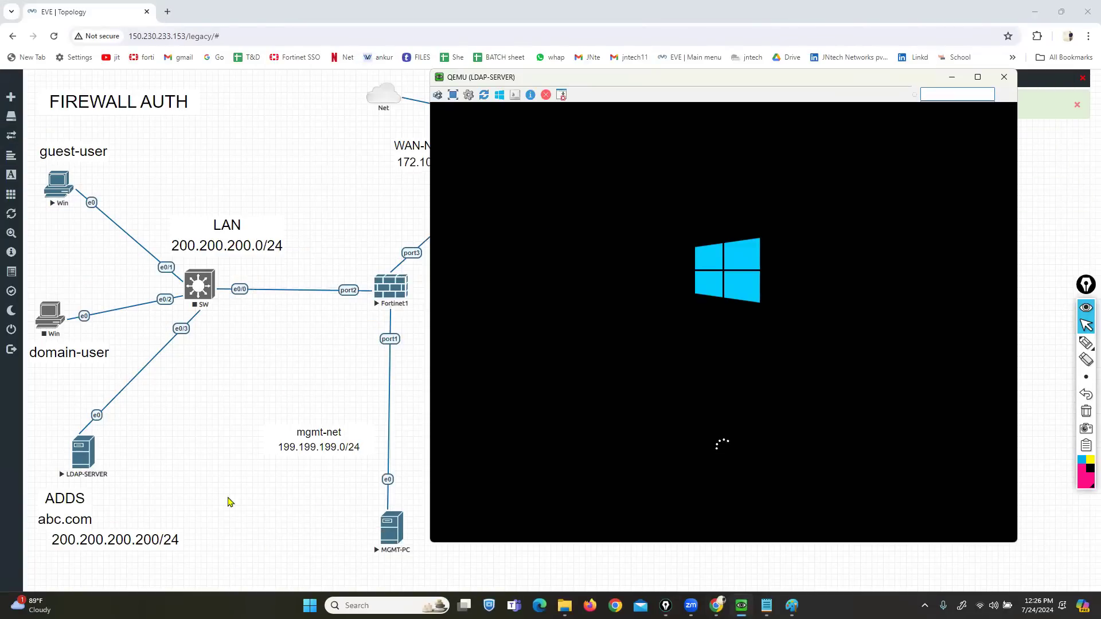
pyautogui.moveTo(75, 522); pyautogui.dragTo(108, 523)
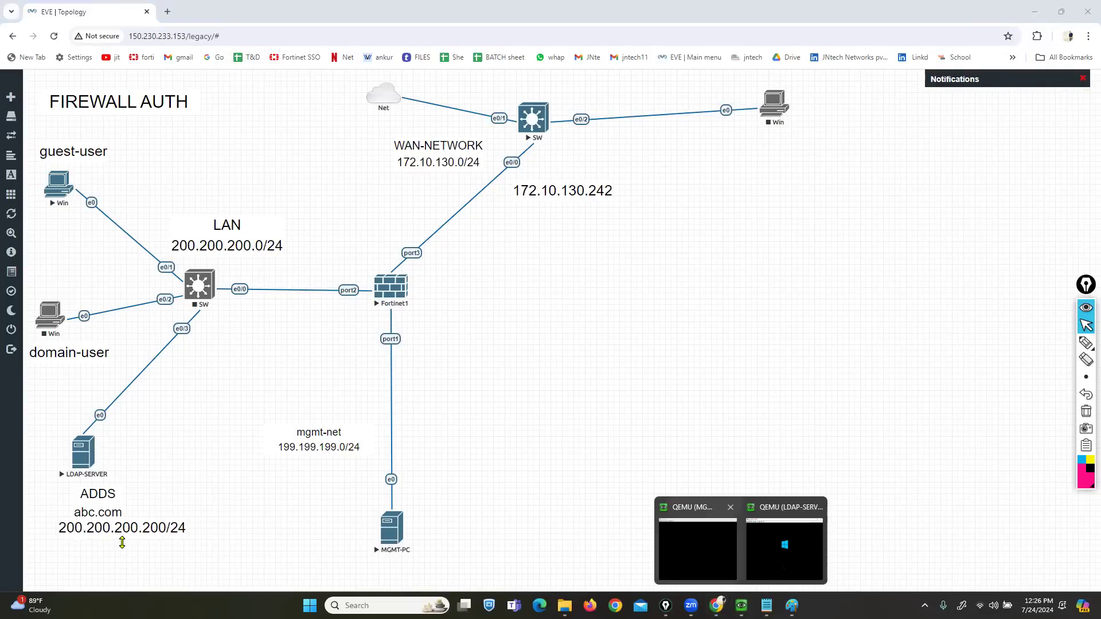
pyautogui.click(1086, 344)
pyautogui.click(1056, 344)
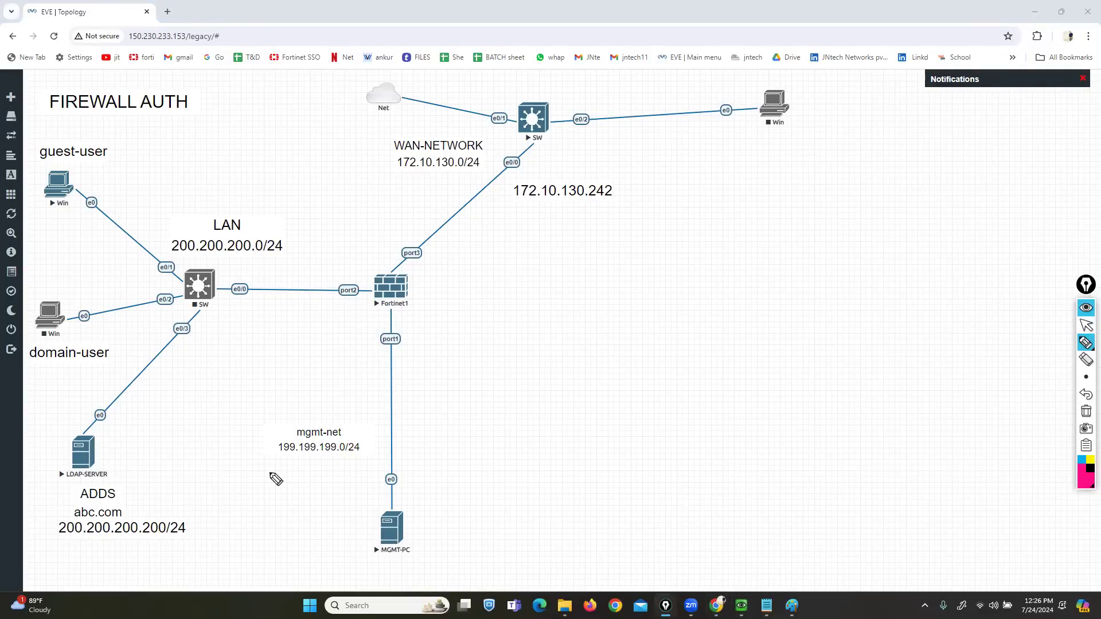
pyautogui.moveTo(55, 539); pyautogui.dragTo(182, 539)
pyautogui.click(1085, 413)
pyautogui.click(1085, 325)
# - Bring the LDAP-SERVER console back to the front and reposition it lower left
pyautogui.moveTo(741, 606)
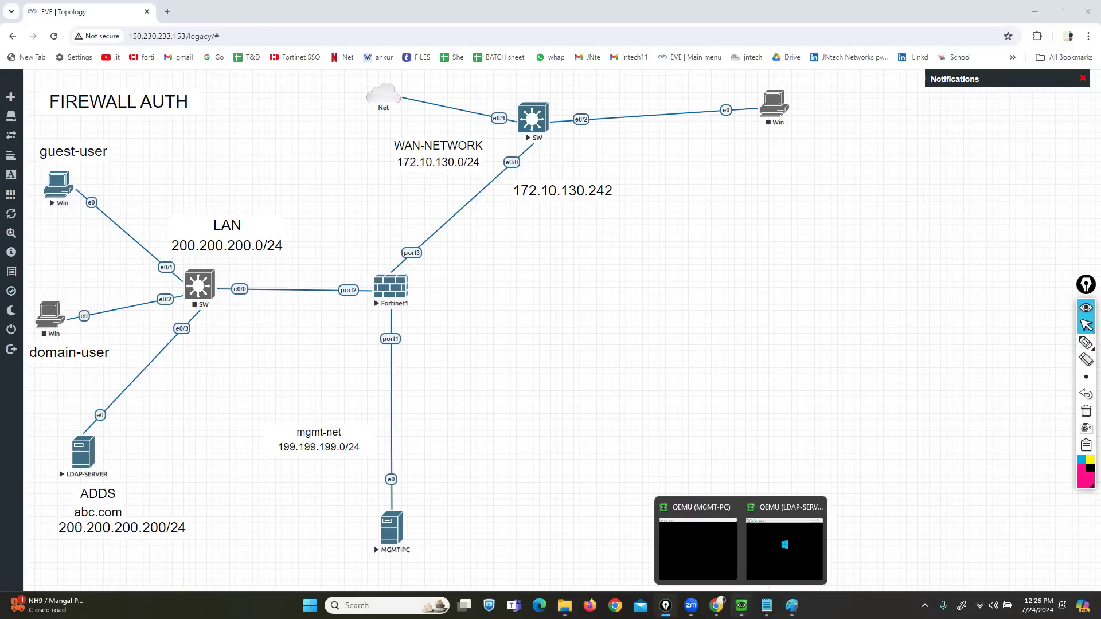
pyautogui.click(809, 539)
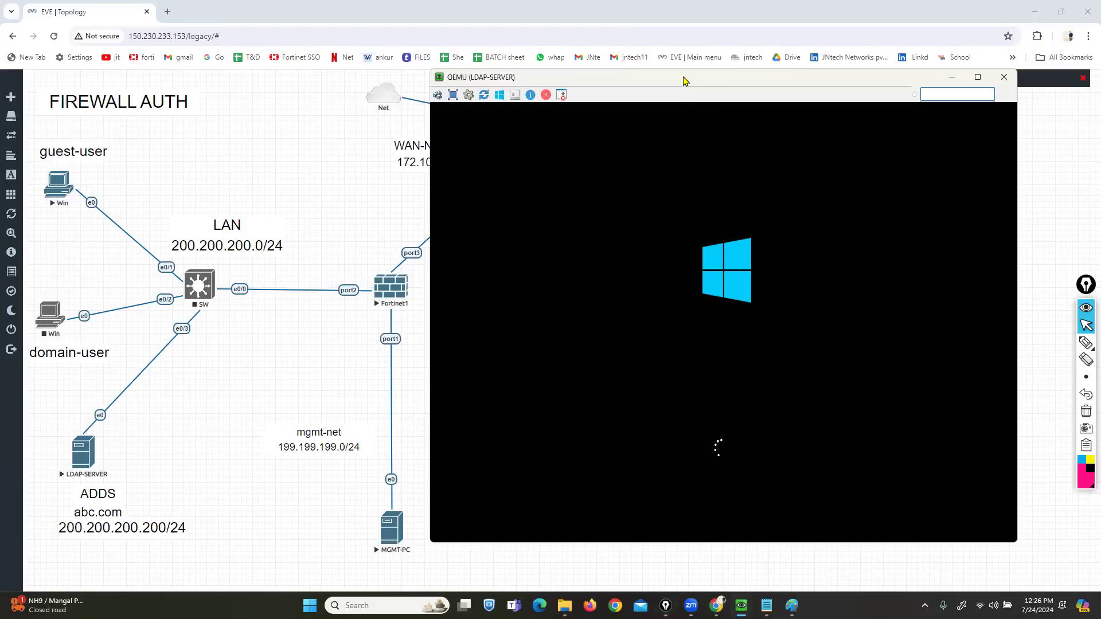
pyautogui.moveTo(684, 78); pyautogui.dragTo(657, 80)
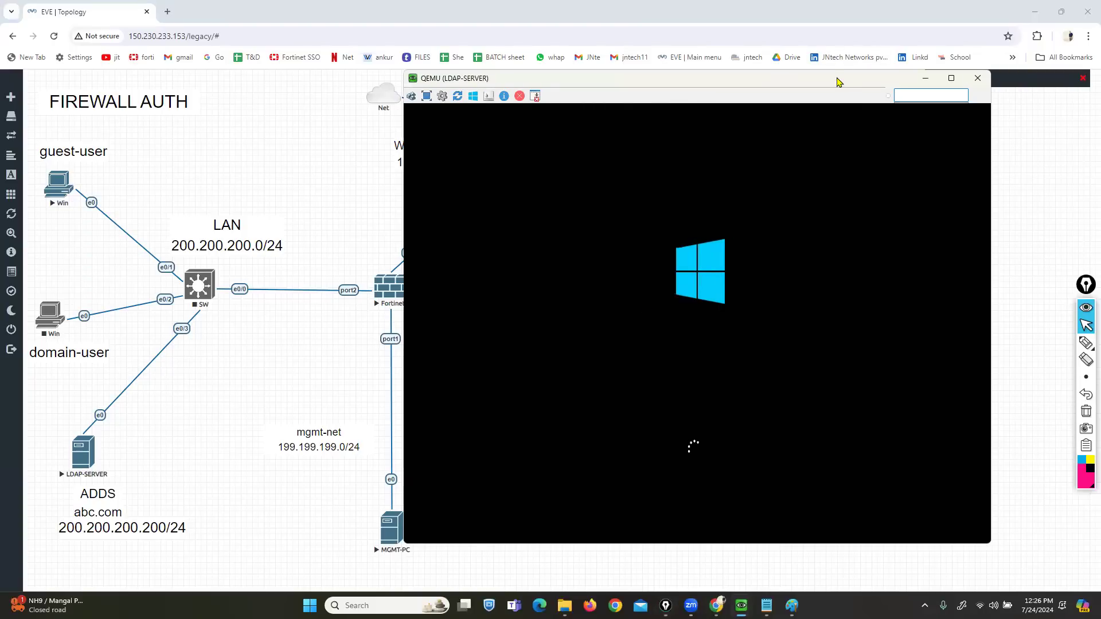
pyautogui.moveTo(836, 82); pyautogui.dragTo(797, 117)
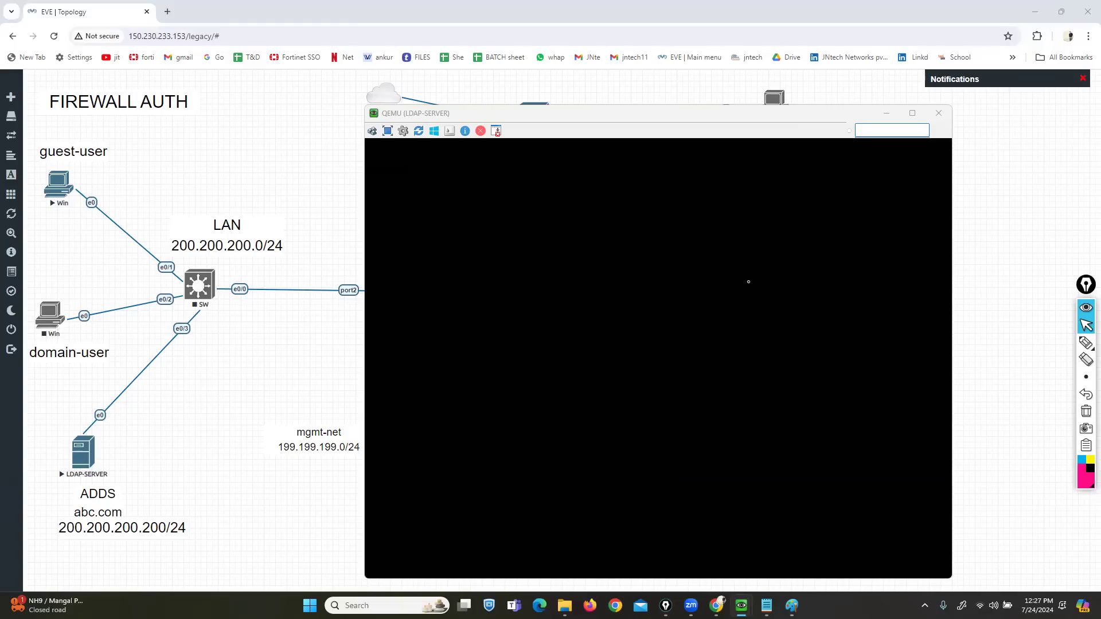
pyautogui.moveTo(1084, 345)
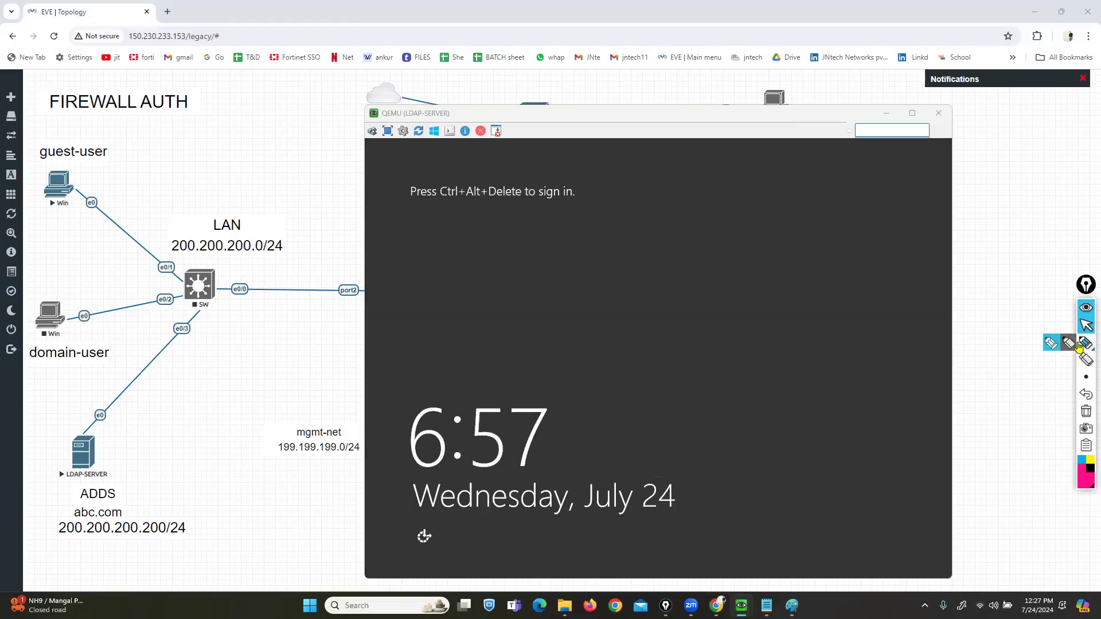
pyautogui.click(1051, 346)
pyautogui.moveTo(515, 265)
pyautogui.mouseDown()
pyautogui.moveTo(449, 312)
pyautogui.moveTo(511, 261)
pyautogui.moveTo(524, 287)
pyautogui.moveTo(536, 284)
pyautogui.mouseUp()
pyautogui.moveTo(612, 278); pyautogui.dragTo(739, 290)
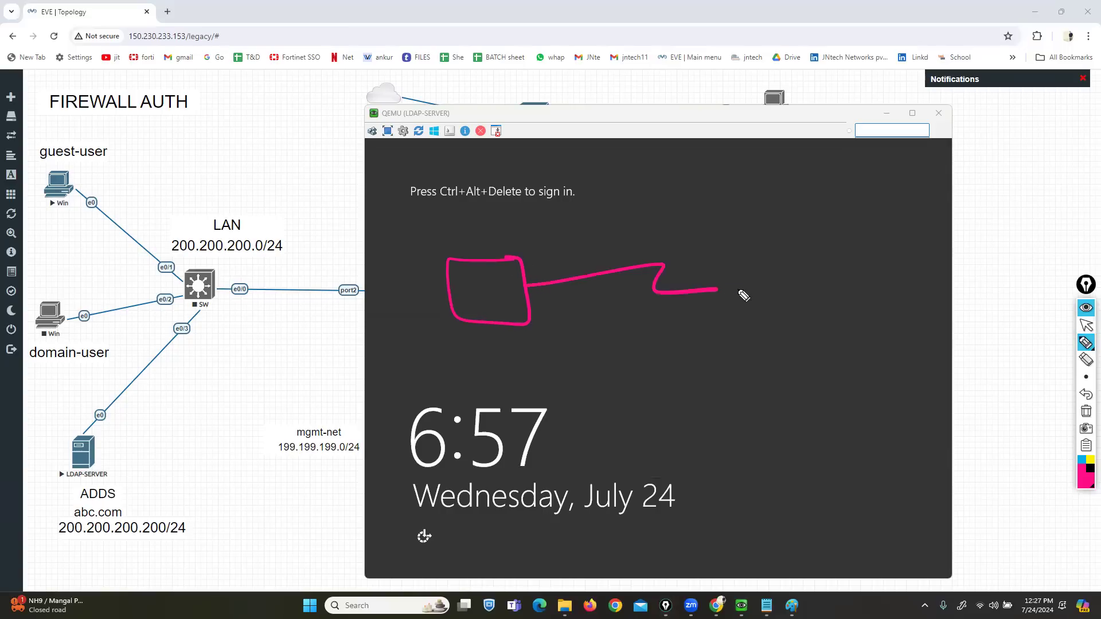
pyautogui.moveTo(535, 276)
pyautogui.mouseDown()
pyautogui.moveTo(529, 291)
pyautogui.moveTo(535, 277)
pyautogui.mouseUp()
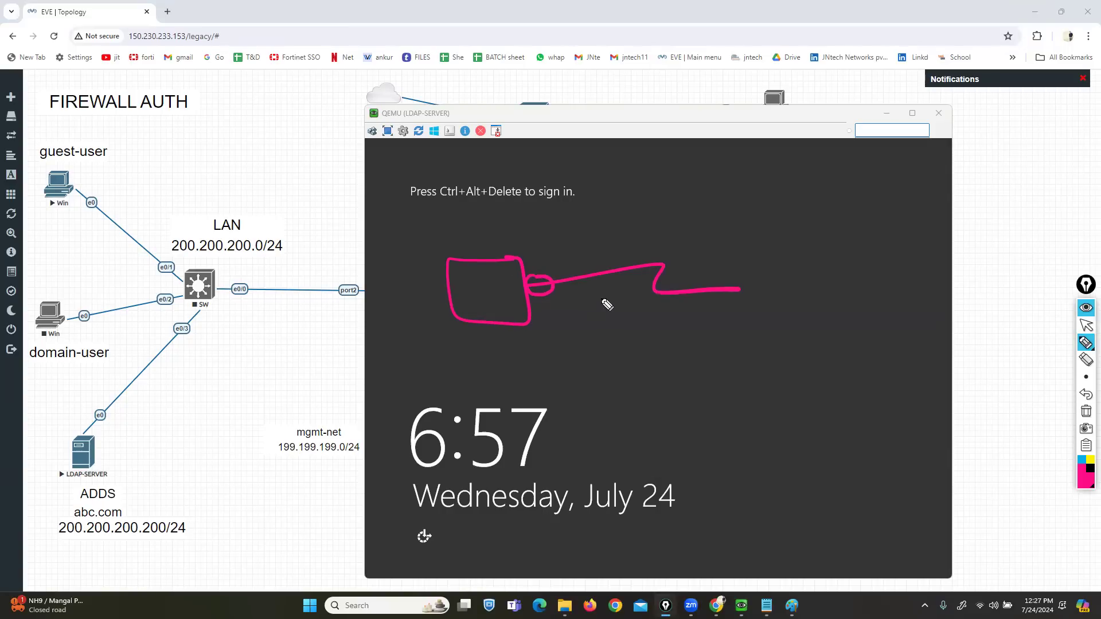
pyautogui.moveTo(488, 320)
pyautogui.mouseDown()
pyautogui.moveTo(519, 505)
pyautogui.moveTo(505, 346)
pyautogui.moveTo(519, 364)
pyautogui.mouseUp()
pyautogui.moveTo(449, 296); pyautogui.dragTo(237, 299)
pyautogui.moveTo(395, 263)
pyautogui.mouseDown()
pyautogui.moveTo(397, 282)
pyautogui.moveTo(399, 272)
pyautogui.moveTo(409, 281)
pyautogui.mouseUp()
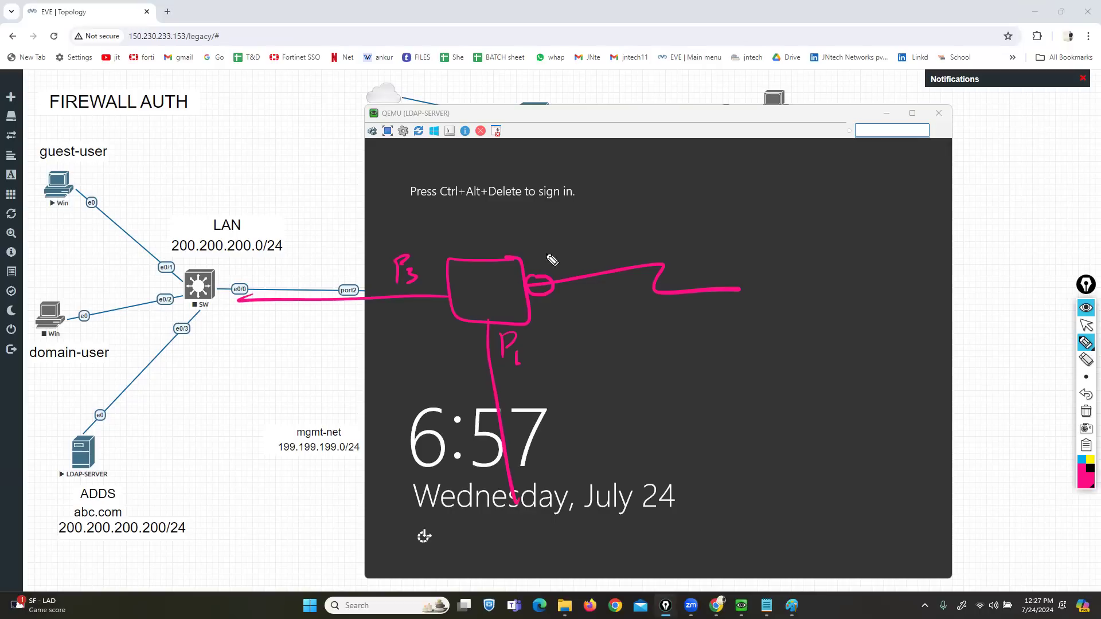
pyautogui.moveTo(544, 236); pyautogui.dragTo(546, 262)
pyautogui.moveTo(544, 237)
pyautogui.mouseDown()
pyautogui.moveTo(568, 259)
pyautogui.moveTo(556, 265)
pyautogui.mouseUp()
pyautogui.click(1086, 412)
pyautogui.click(1085, 325)
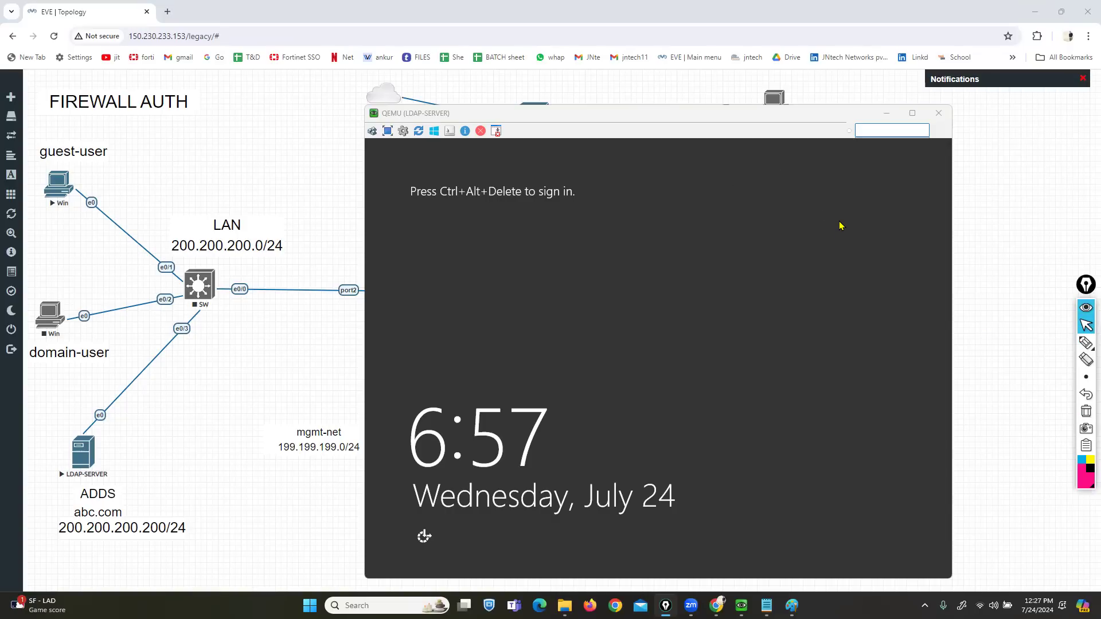
# - Sign in to LDAP-SERVER with the administrator password
pyautogui.click(372, 131)
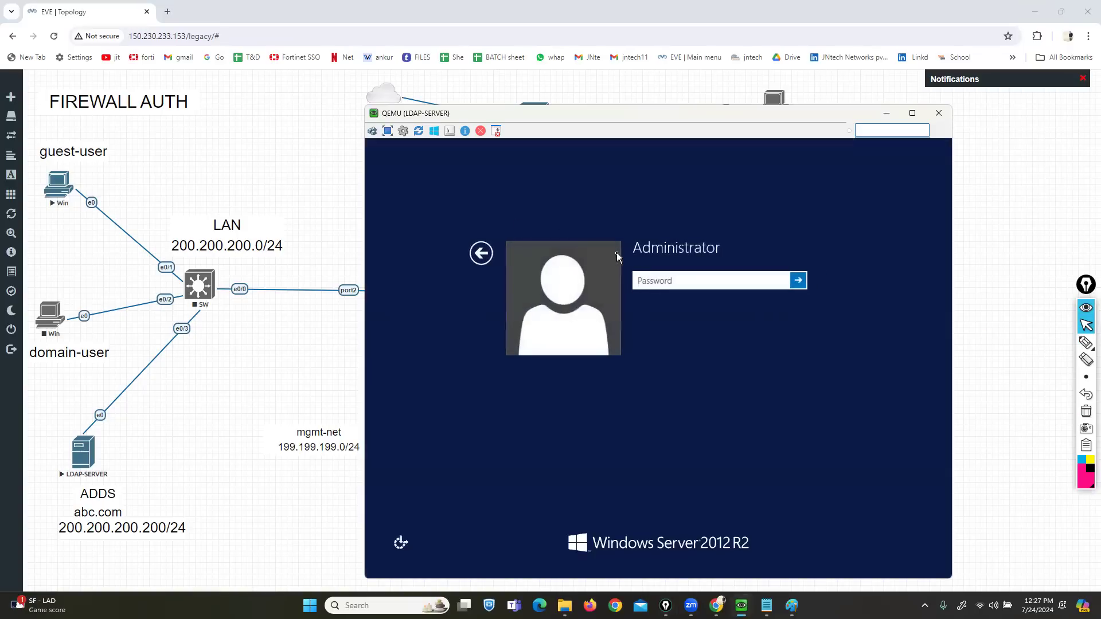
pyautogui.press('capslock')
pyautogui.write('********')
pyautogui.press('Return')
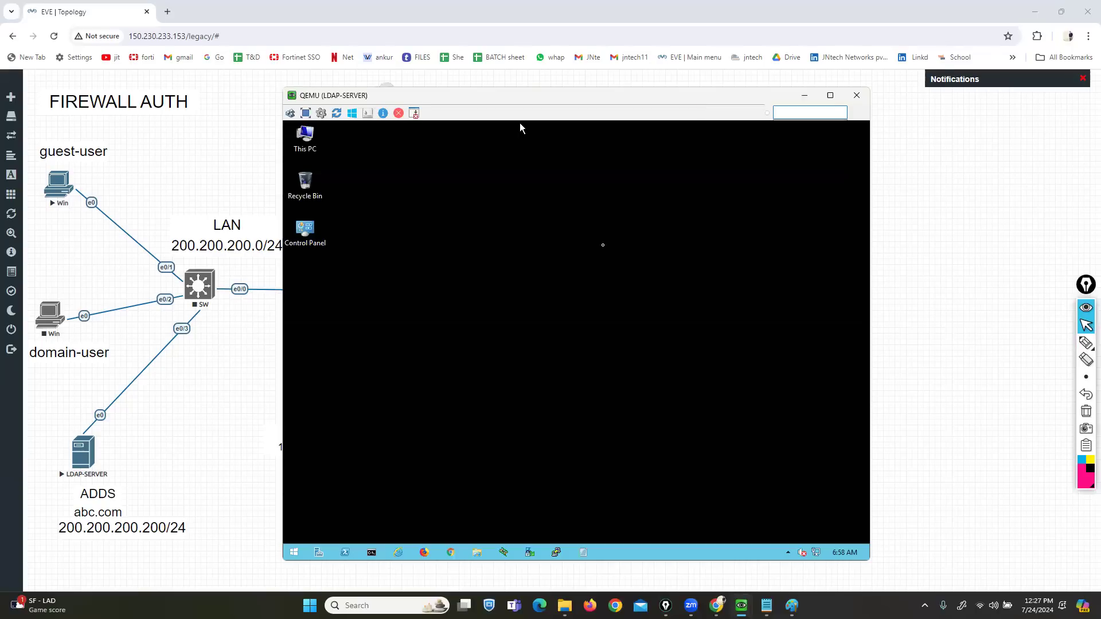
# - Run ncpa.cpl and open the Ethernet adapter's IPv4 properties
pyautogui.click(448, 537)
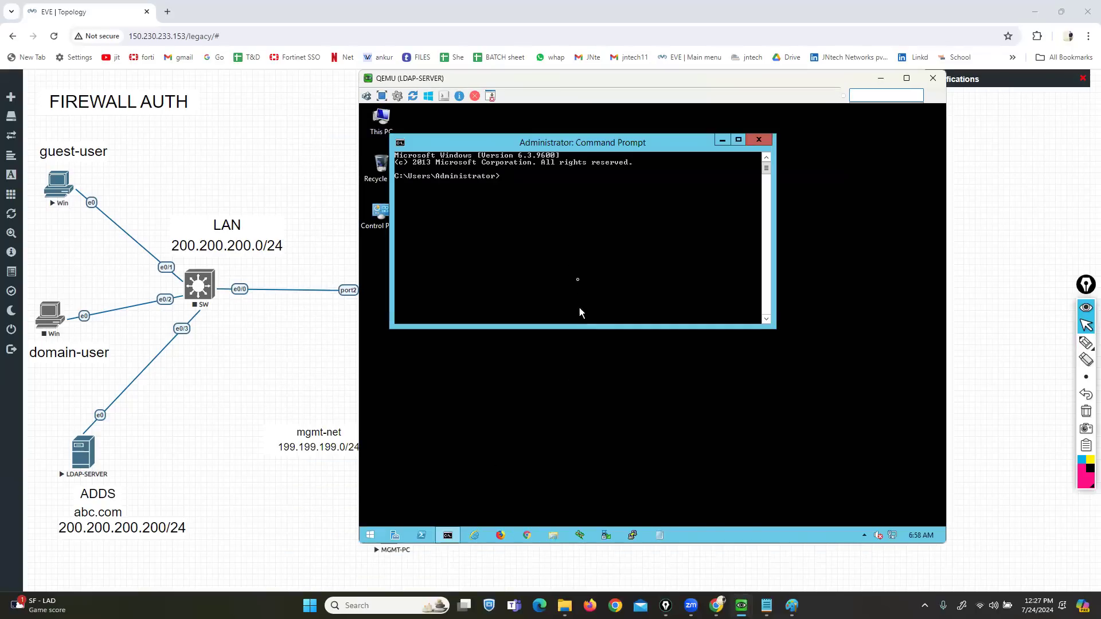
pyautogui.write('ncpa.cpl')
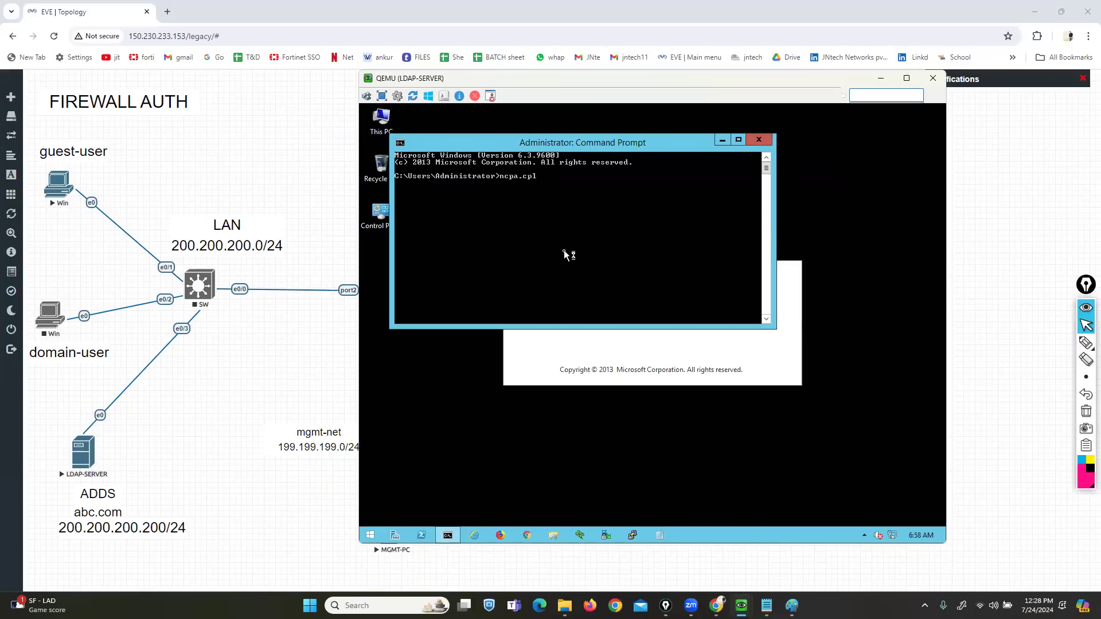
pyautogui.press('Return')
pyautogui.rightClick(490, 224)
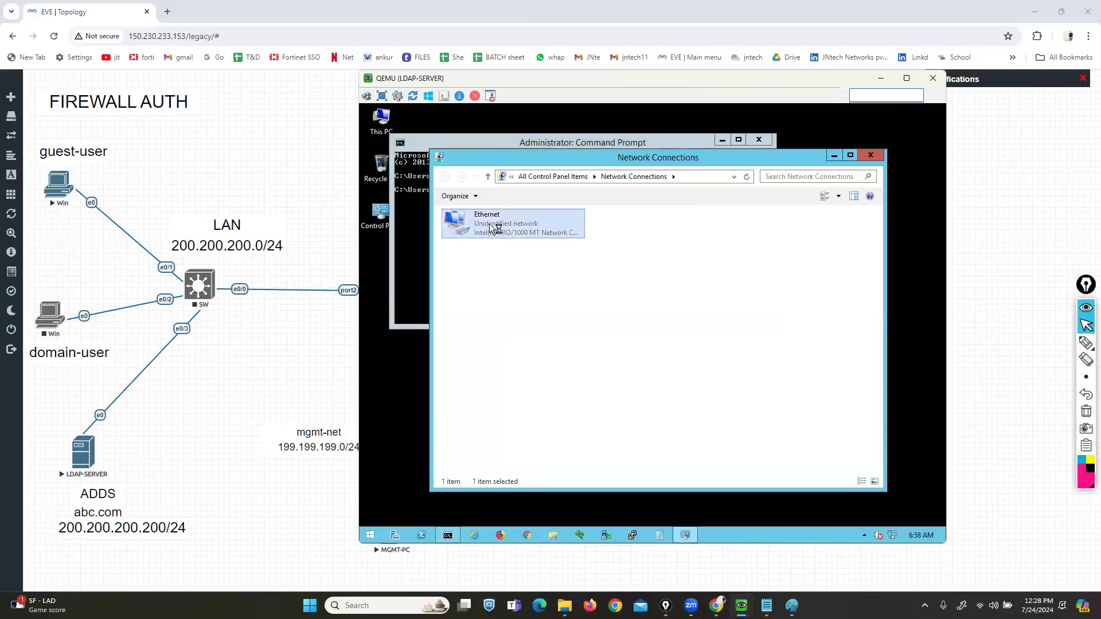
pyautogui.click(528, 326)
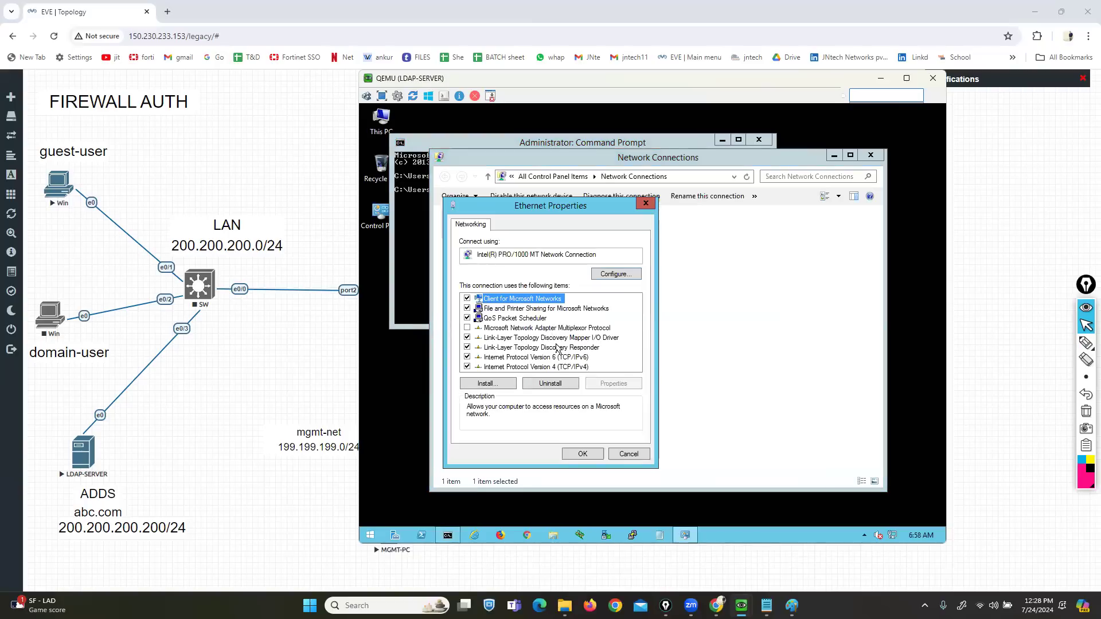
pyautogui.click(536, 367)
pyautogui.click(612, 384)
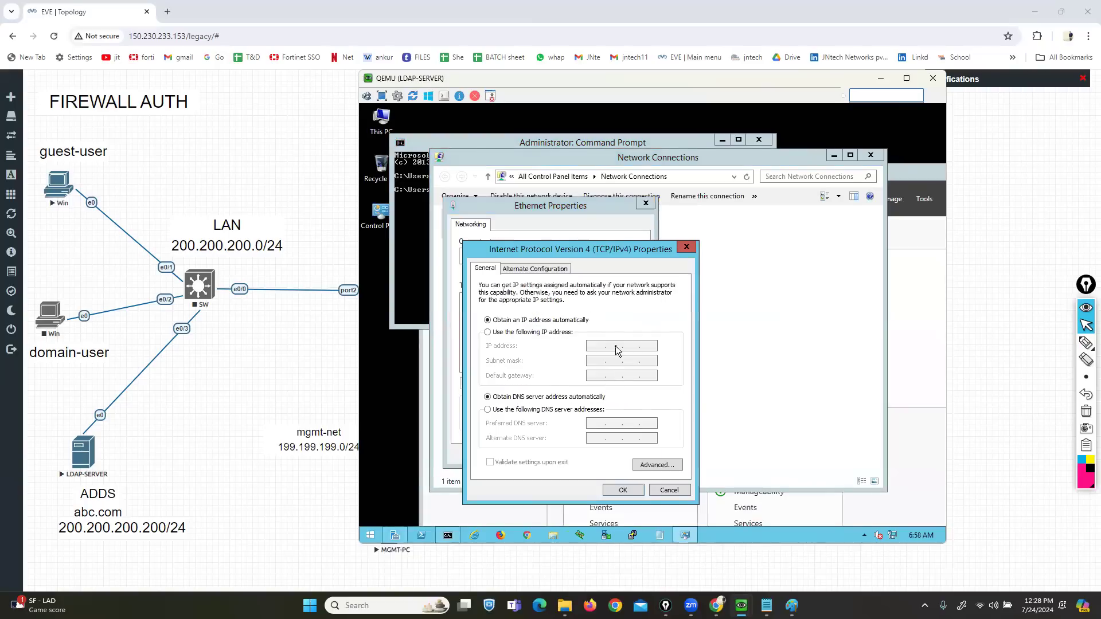
# - Set static IP 200.200.200.200/255.255.255.0, gateway 200.200.200.1, DNS 200.200.200.200, and save
pyautogui.click(502, 333)
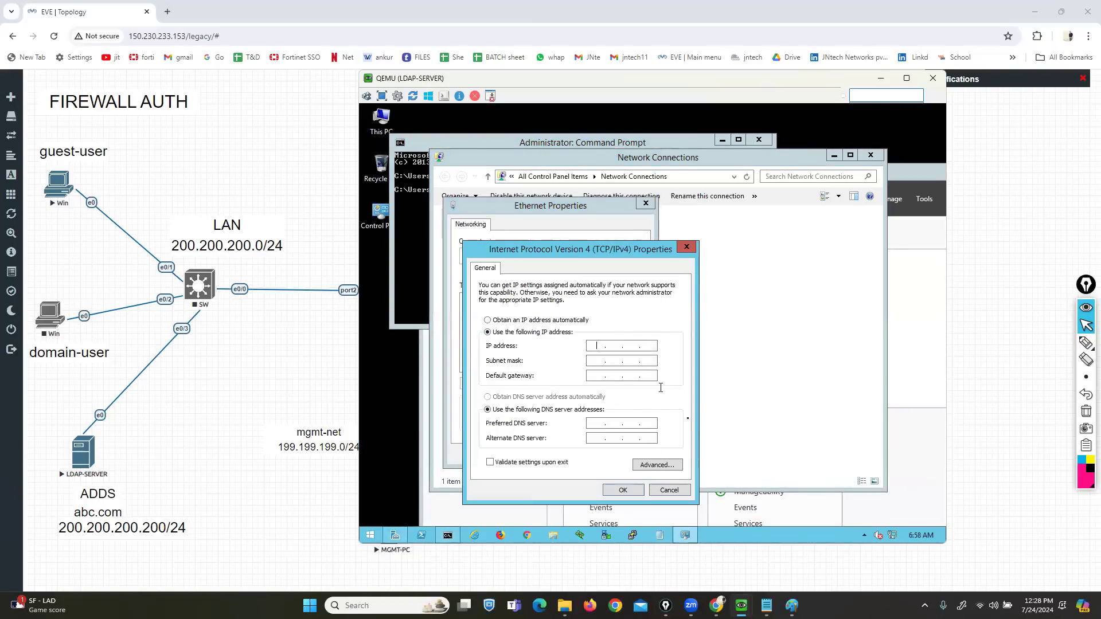
pyautogui.write('200 . 200 . 200 . 200')
pyautogui.press('Tab')
pyautogui.press('Tab')
pyautogui.write('200.200.200.')
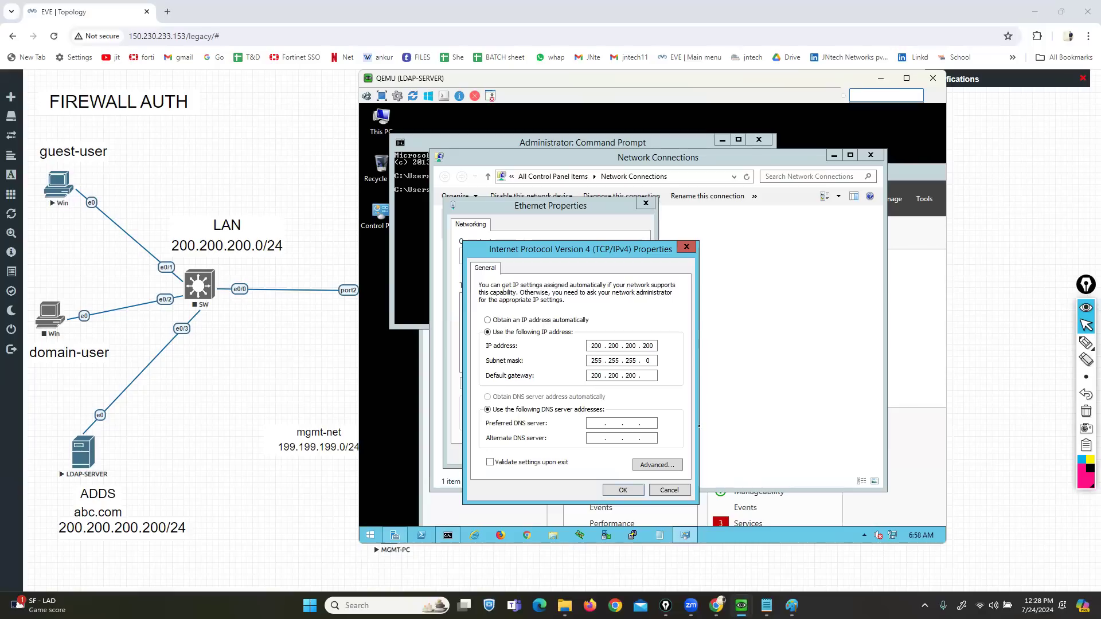
pyautogui.press('Tab')
pyautogui.press('Tab')
pyautogui.write('200 . 200 . 200 . 200')
pyautogui.click(612, 489)
pyautogui.click(582, 453)
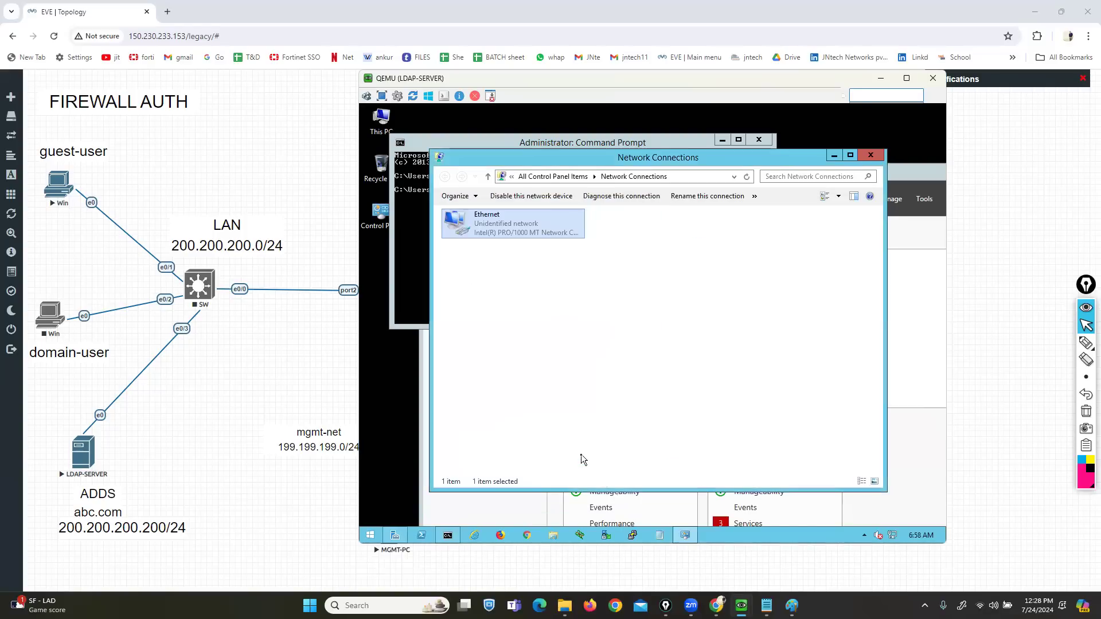
pyautogui.click(872, 156)
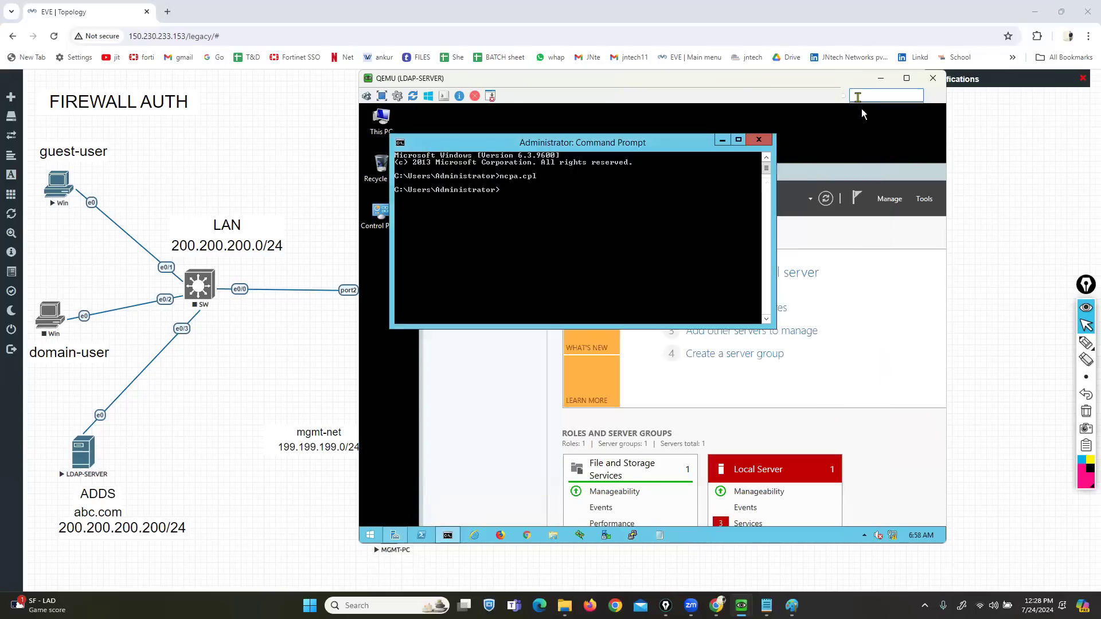
# - Verify the new address with ipconfig, then switch to Server Manager
pyautogui.doubleClick(883, 175)
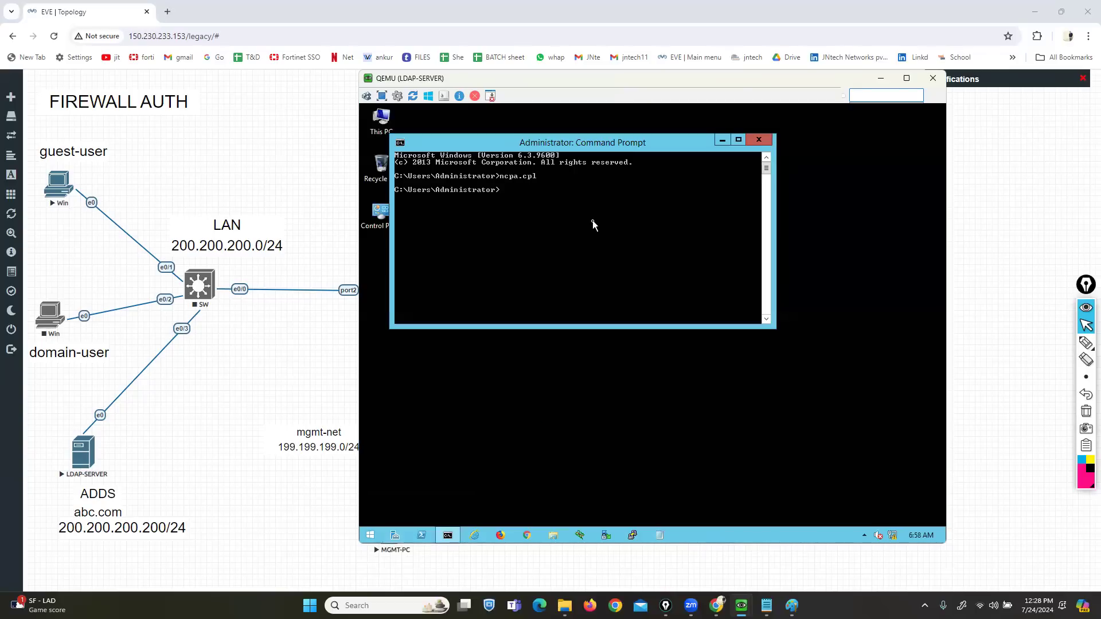
pyautogui.write('ipconfig')
pyautogui.press('Return')
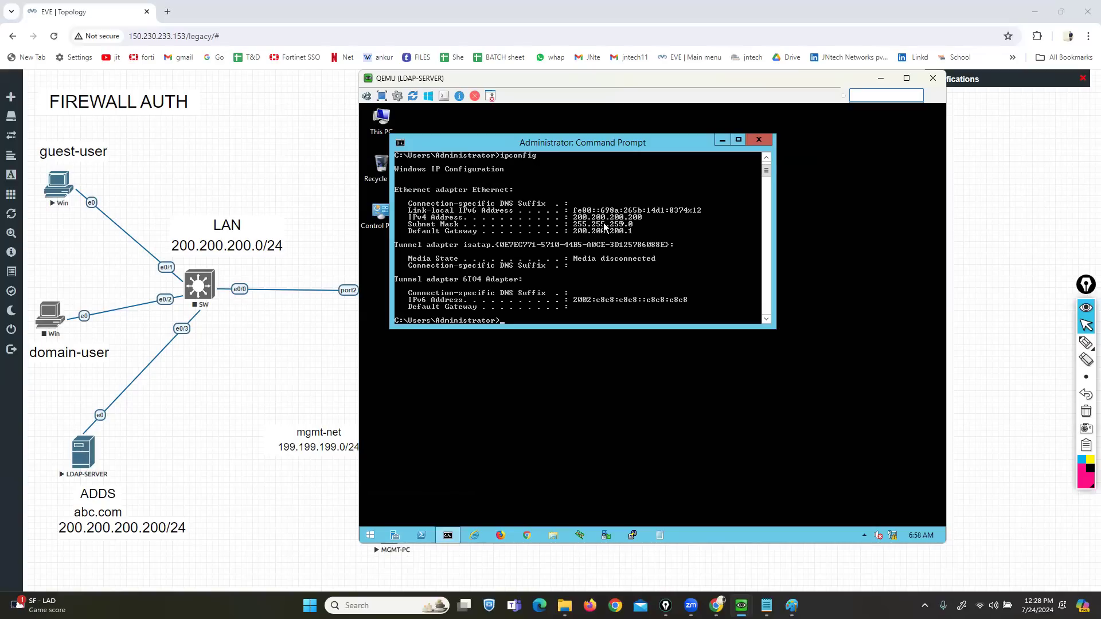
pyautogui.click(399, 537)
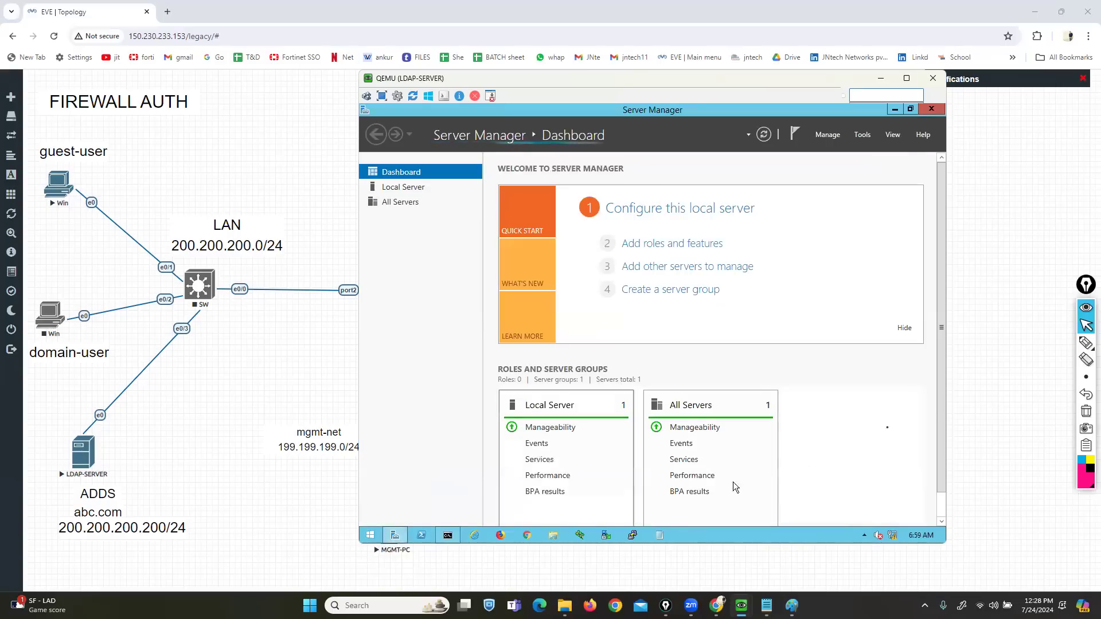
# - Point out Add roles and features, then launch the Add Roles and Features wizard
pyautogui.click(1086, 342)
pyautogui.moveTo(620, 253); pyautogui.dragTo(696, 252)
pyautogui.click(1086, 412)
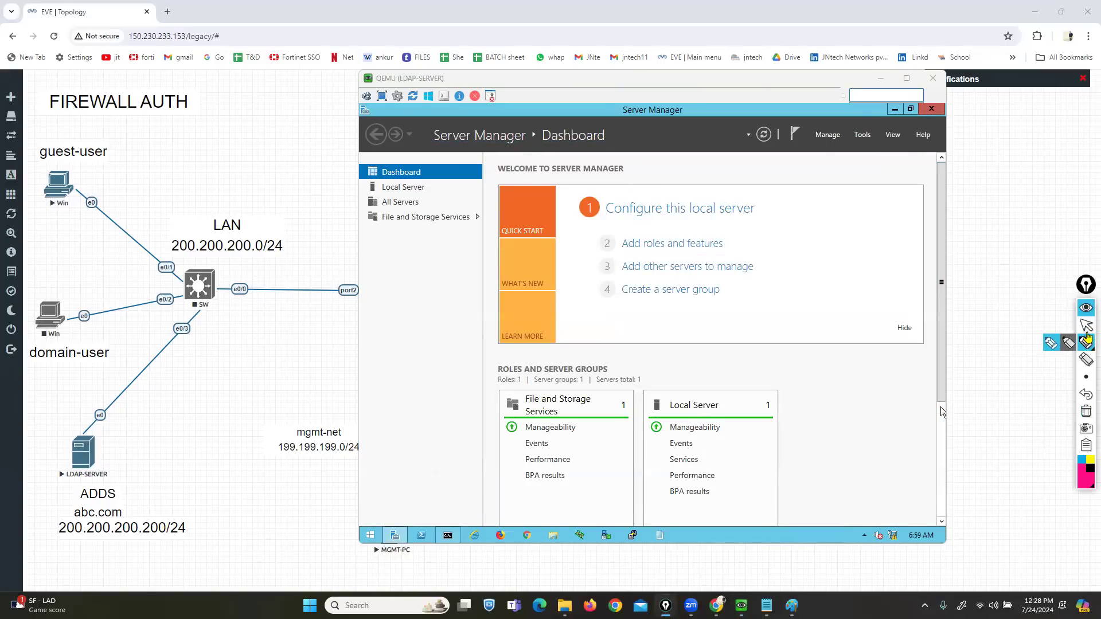
pyautogui.click(657, 245)
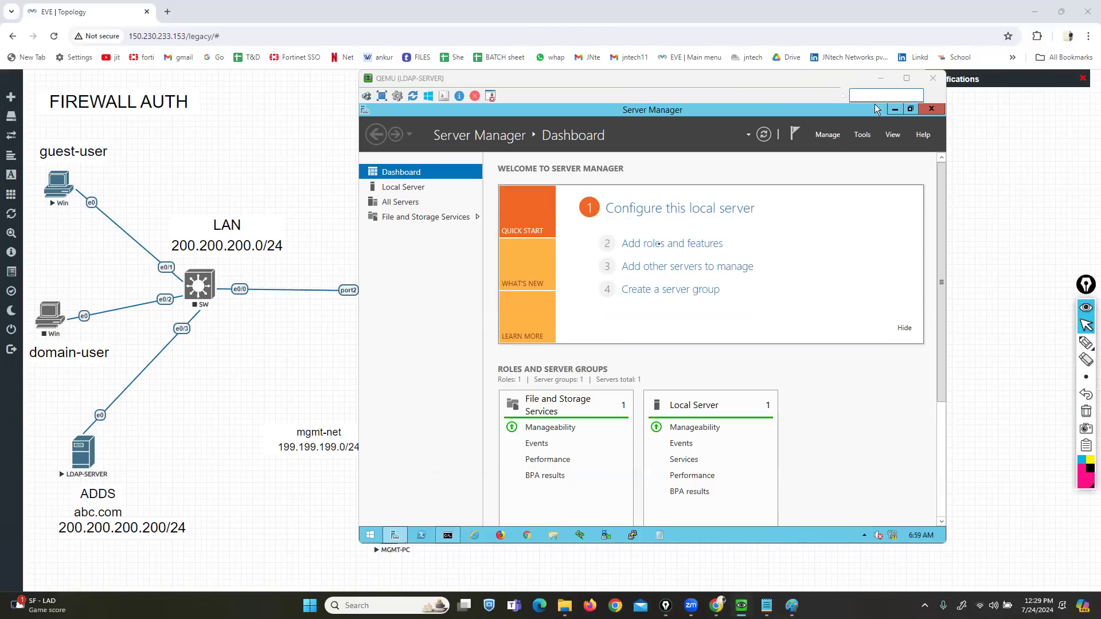
pyautogui.moveTo(667, 78); pyautogui.dragTo(633, 78)
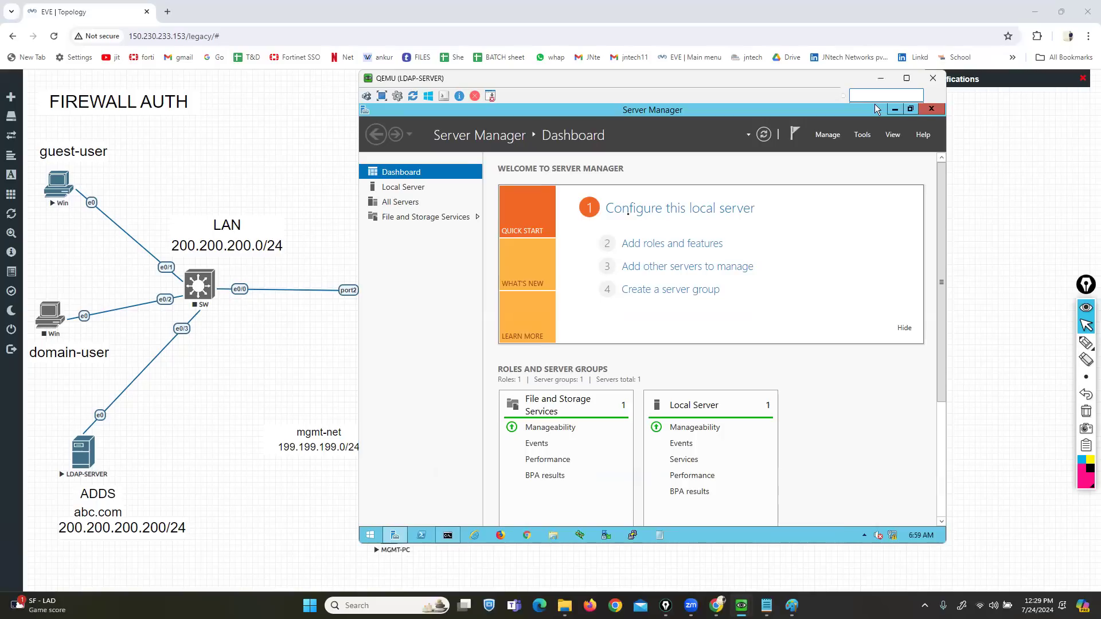
pyautogui.click(632, 247)
pyautogui.moveTo(617, 199); pyautogui.dragTo(593, 154)
# - Keep role-based installation on the local server and reach the Server Roles list
pyautogui.click(697, 461)
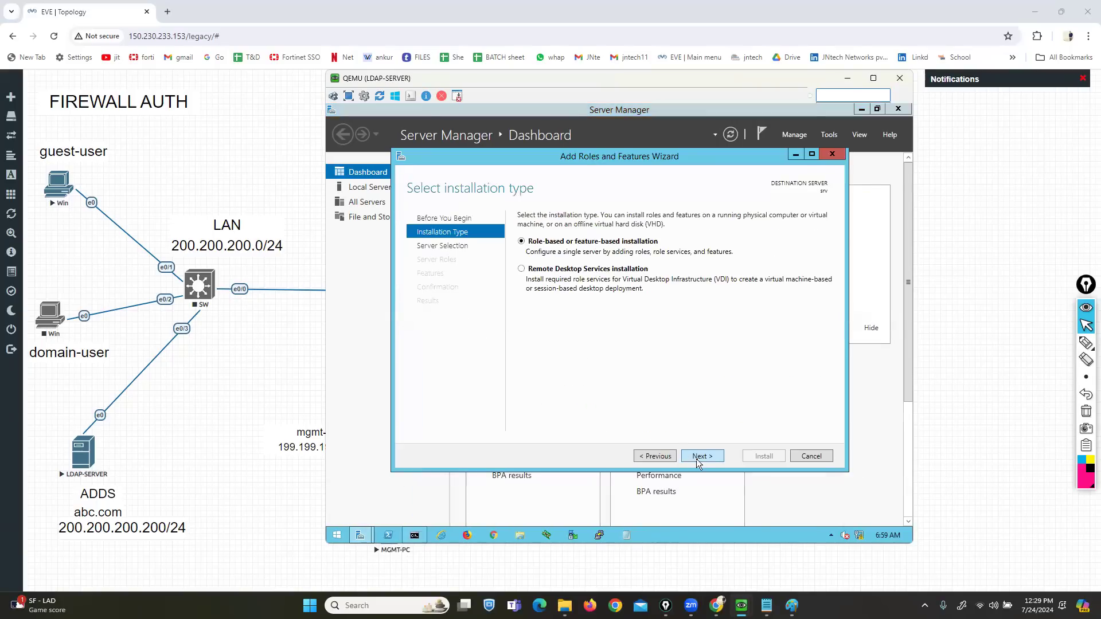
pyautogui.click(696, 459)
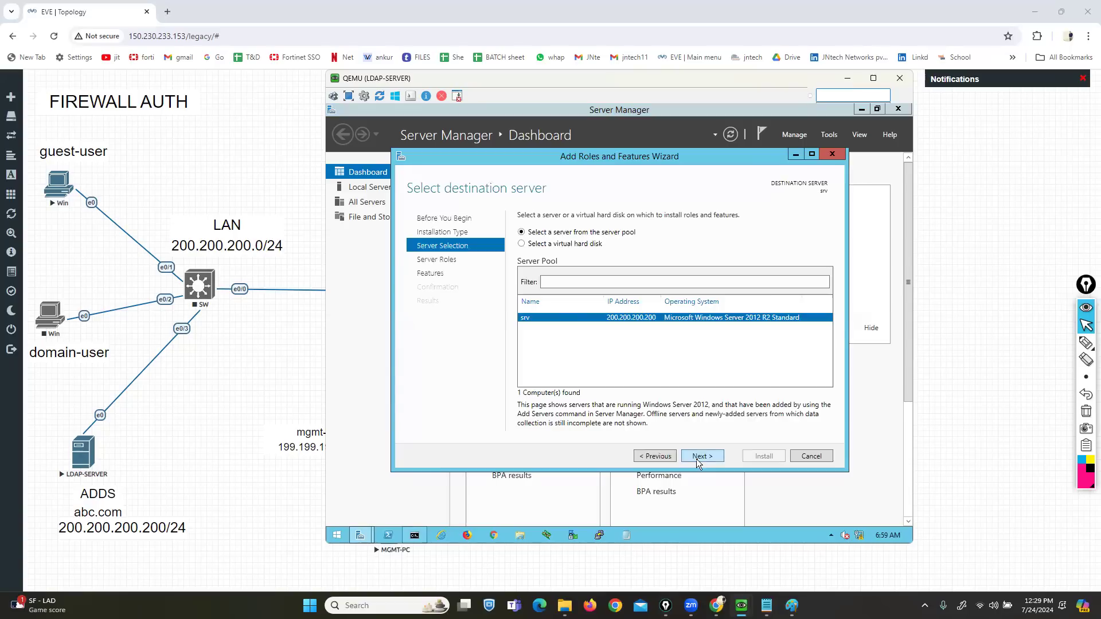
pyautogui.click(696, 459)
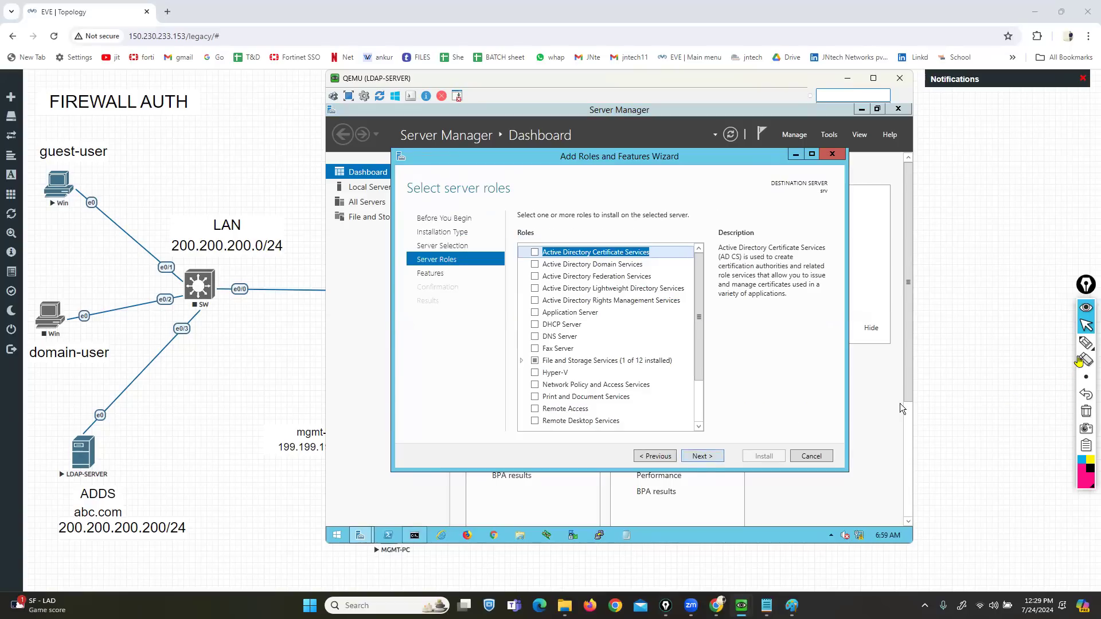
pyautogui.click(1085, 343)
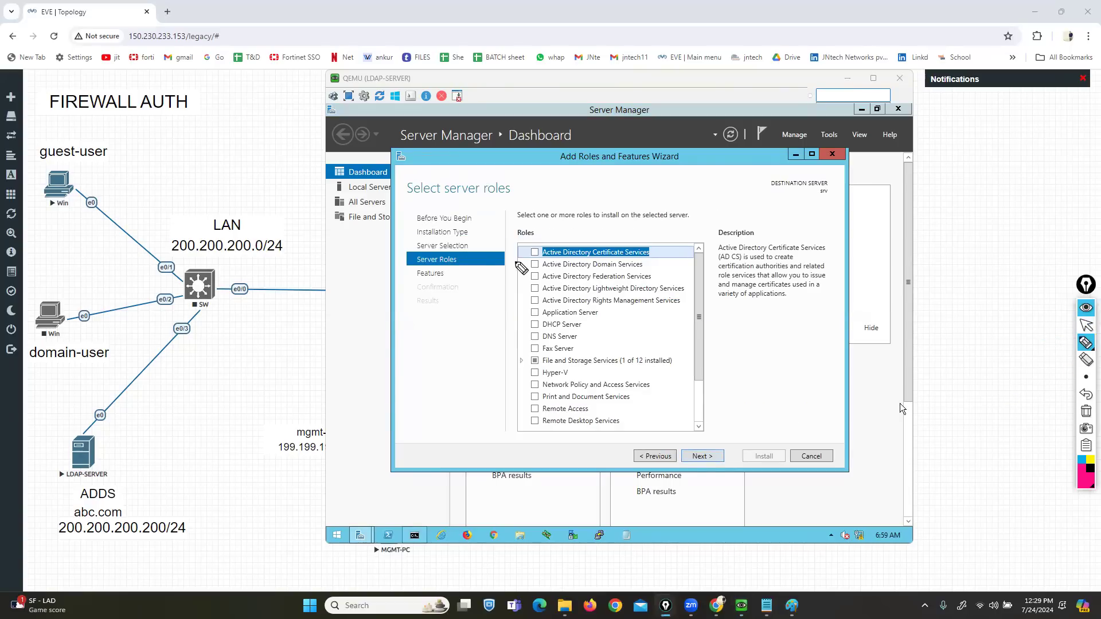
pyautogui.moveTo(487, 263); pyautogui.dragTo(528, 264)
pyautogui.moveTo(1087, 344)
pyautogui.click(1086, 325)
# - Select Active Directory Domain Services and DNS Server with their required features
pyautogui.click(534, 264)
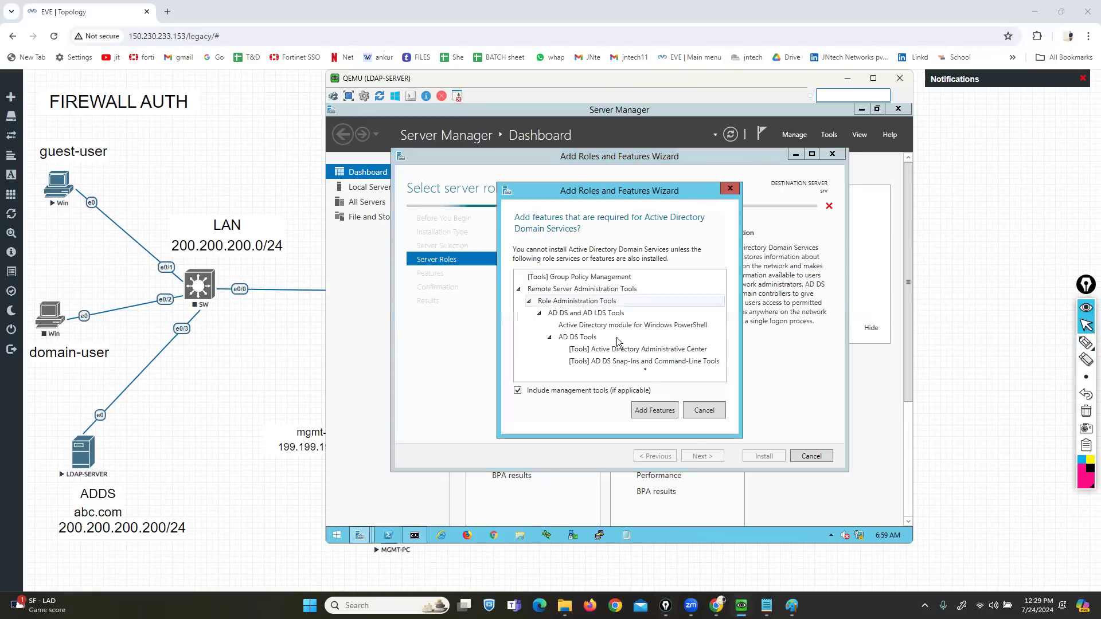
pyautogui.click(653, 411)
pyautogui.click(534, 336)
pyautogui.click(656, 404)
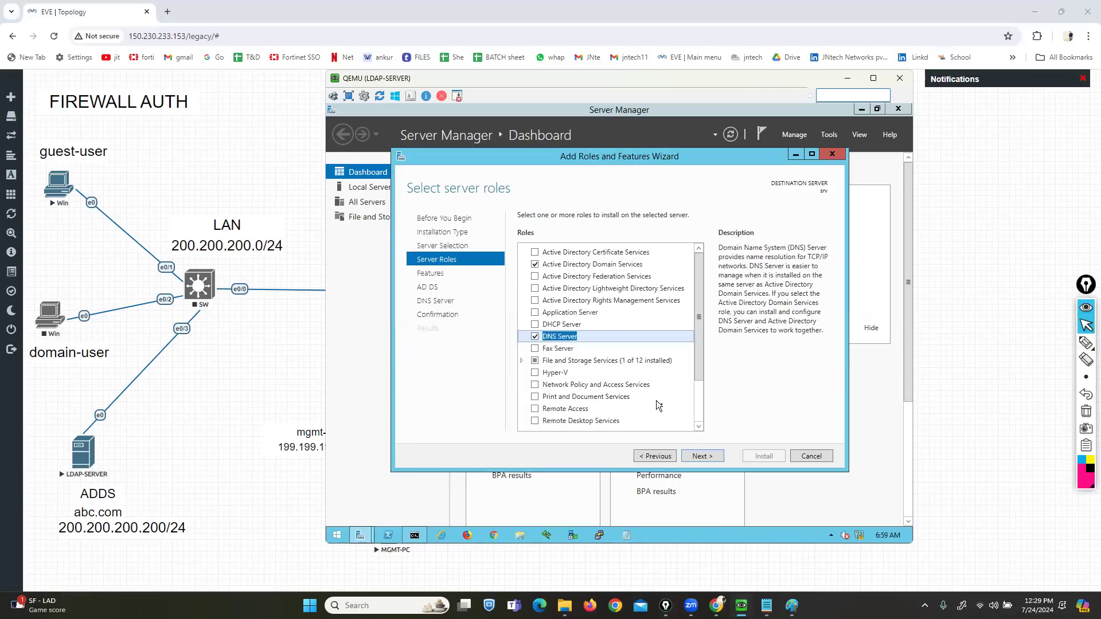
pyautogui.click(700, 457)
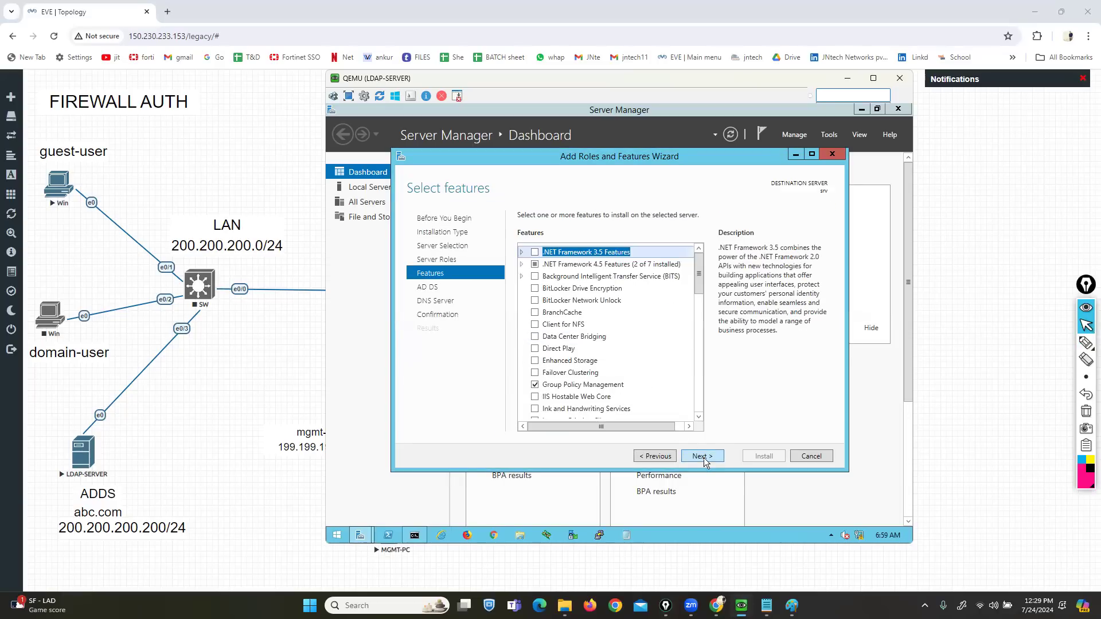
pyautogui.click(702, 457)
# - Pass the AD DS and DNS pages, enable automatic restart, and begin installation
pyautogui.click(704, 457)
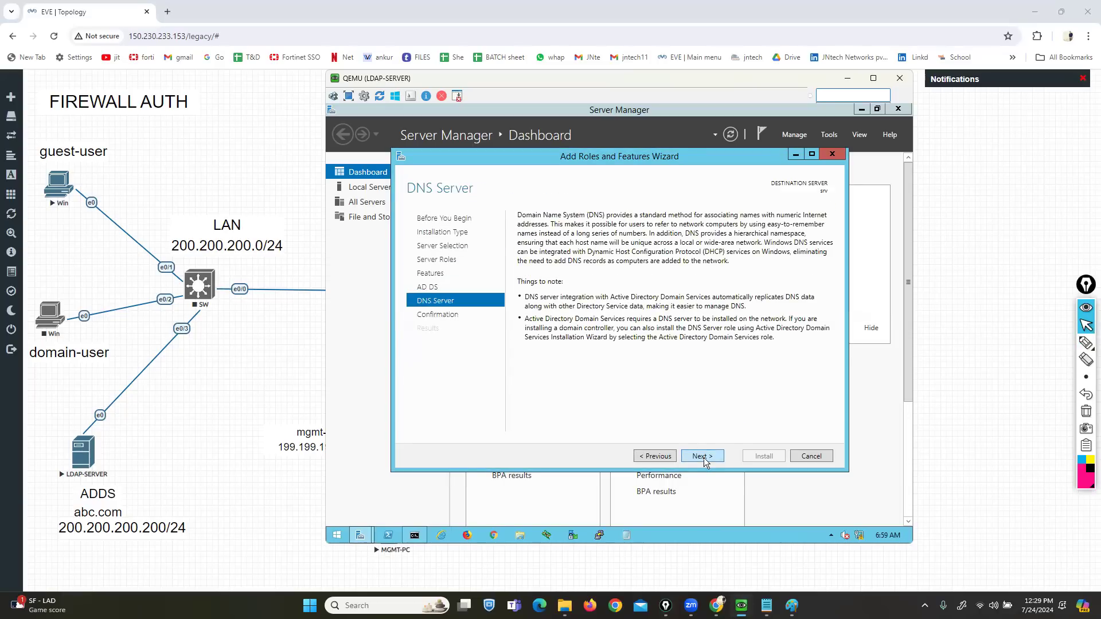
pyautogui.click(703, 458)
pyautogui.click(522, 233)
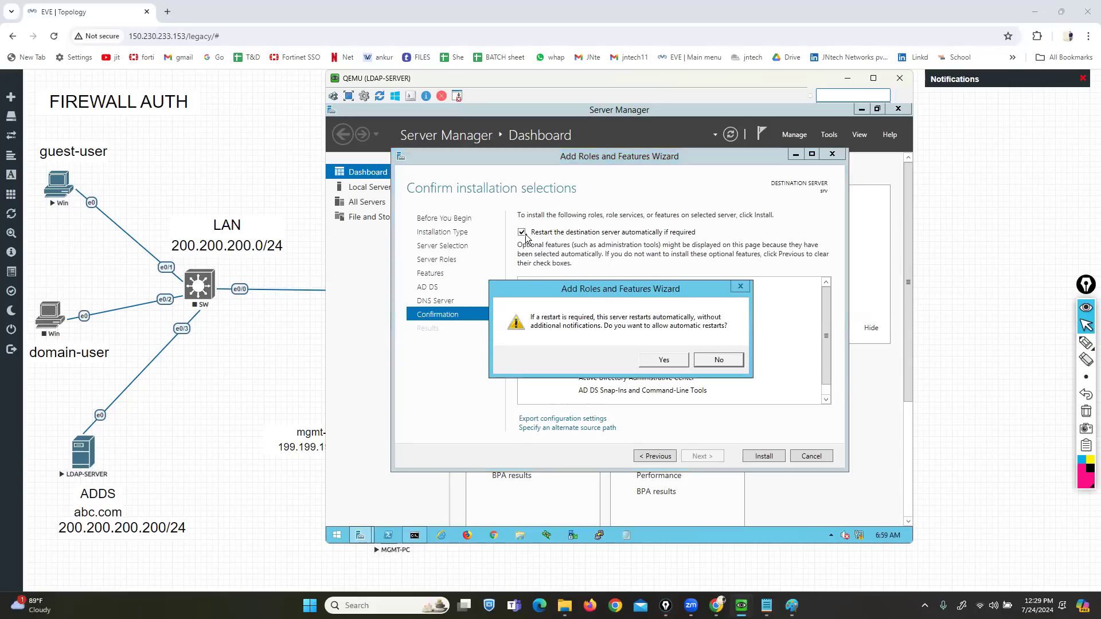
pyautogui.click(663, 360)
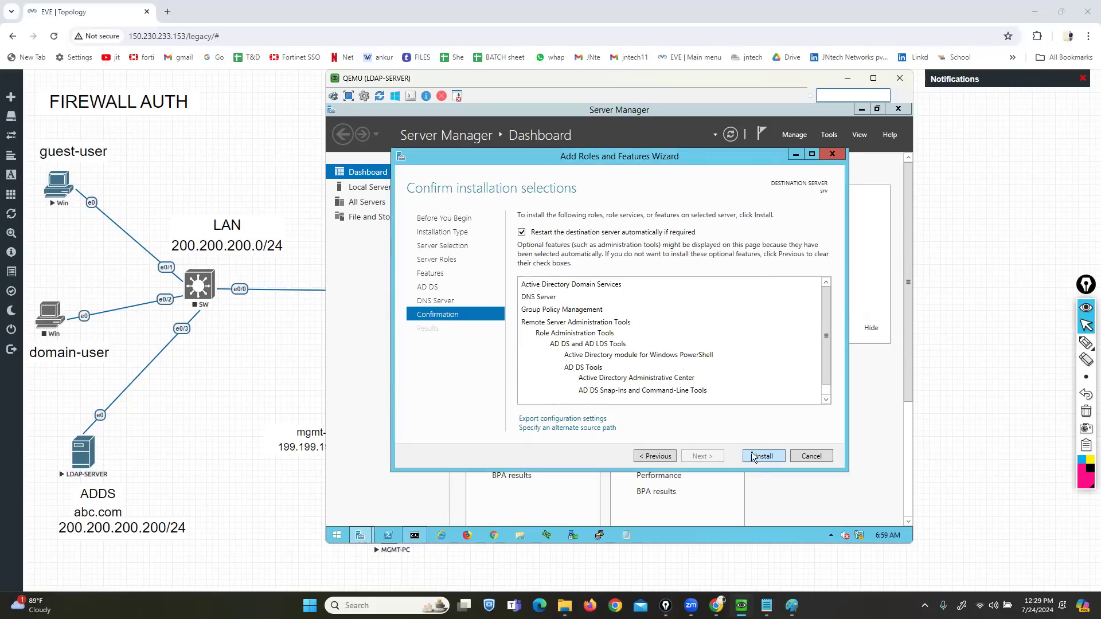
pyautogui.click(753, 457)
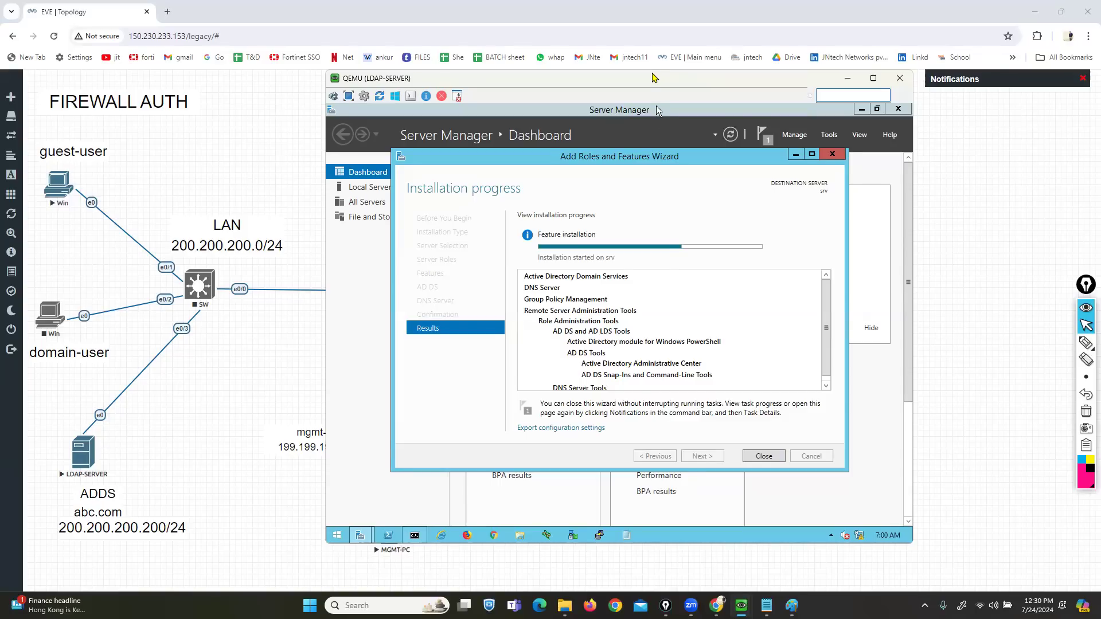
# - Close the finished wizard and command prompt, then open Server Manager's notifications flag
pyautogui.moveTo(652, 74); pyautogui.dragTo(641, 65)
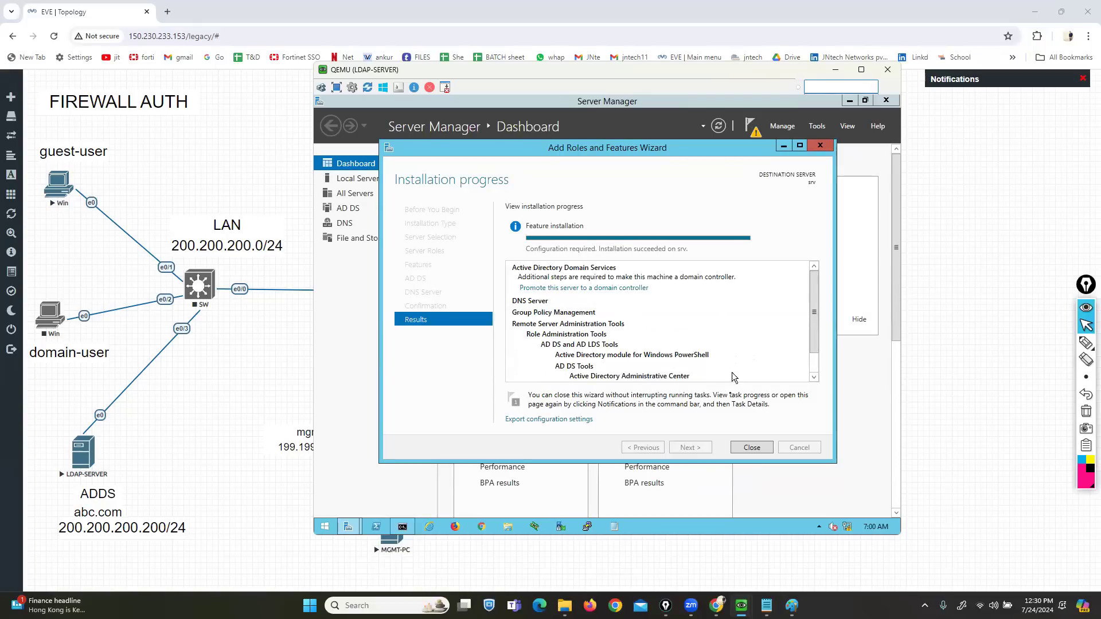
pyautogui.click(752, 448)
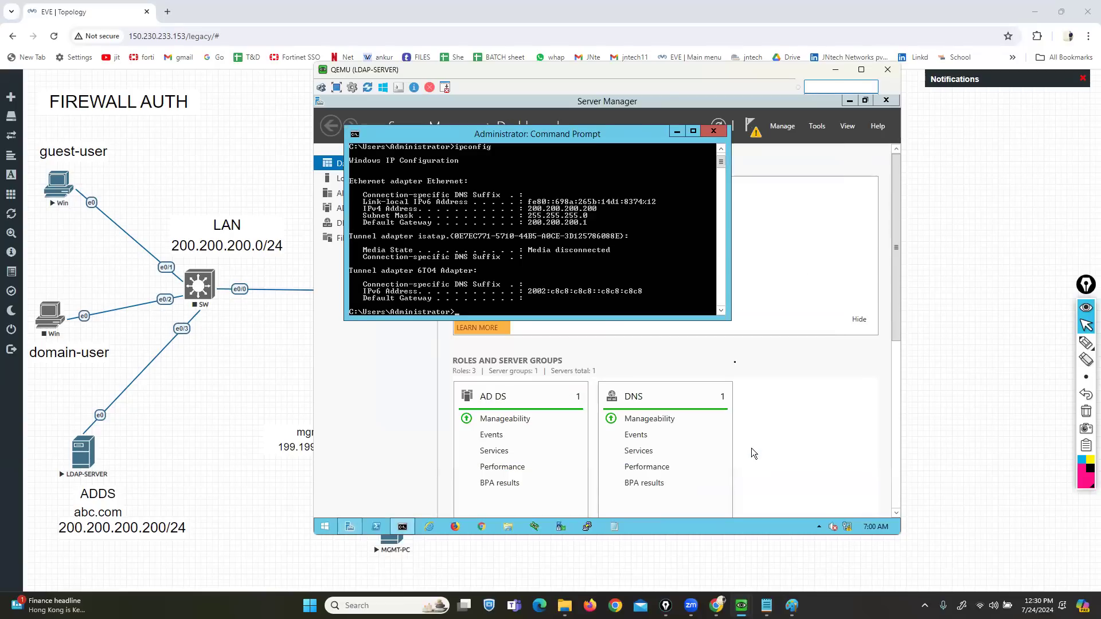
pyautogui.click(677, 131)
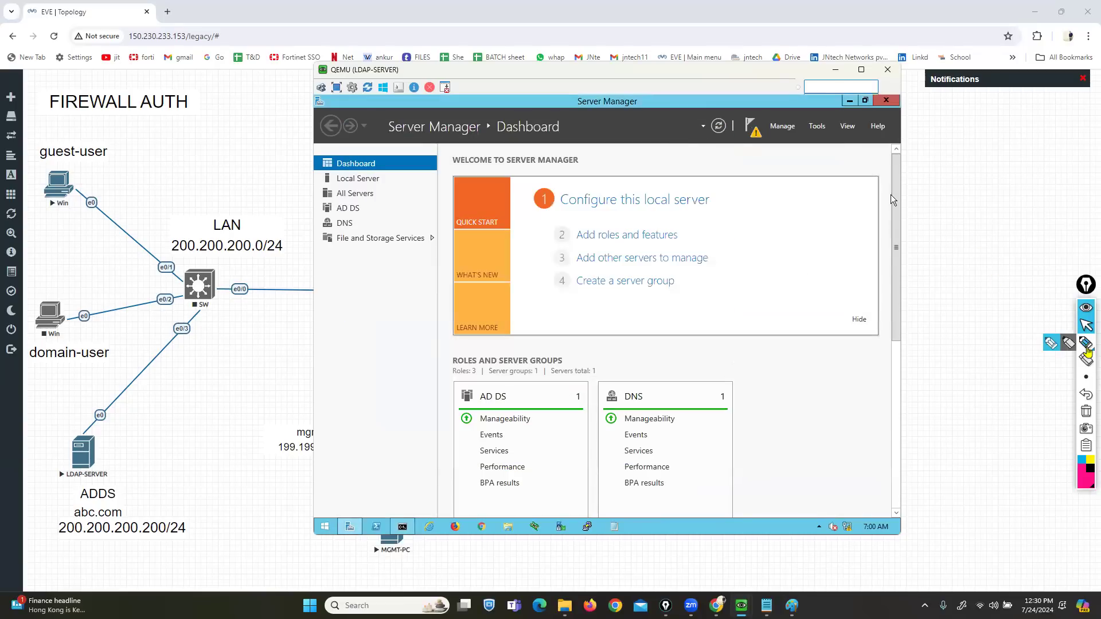
pyautogui.click(1086, 343)
pyautogui.moveTo(756, 115)
pyautogui.mouseDown()
pyautogui.moveTo(740, 113)
pyautogui.moveTo(727, 133)
pyautogui.moveTo(771, 150)
pyautogui.moveTo(765, 116)
pyautogui.mouseUp()
pyautogui.click(1085, 411)
pyautogui.click(1085, 326)
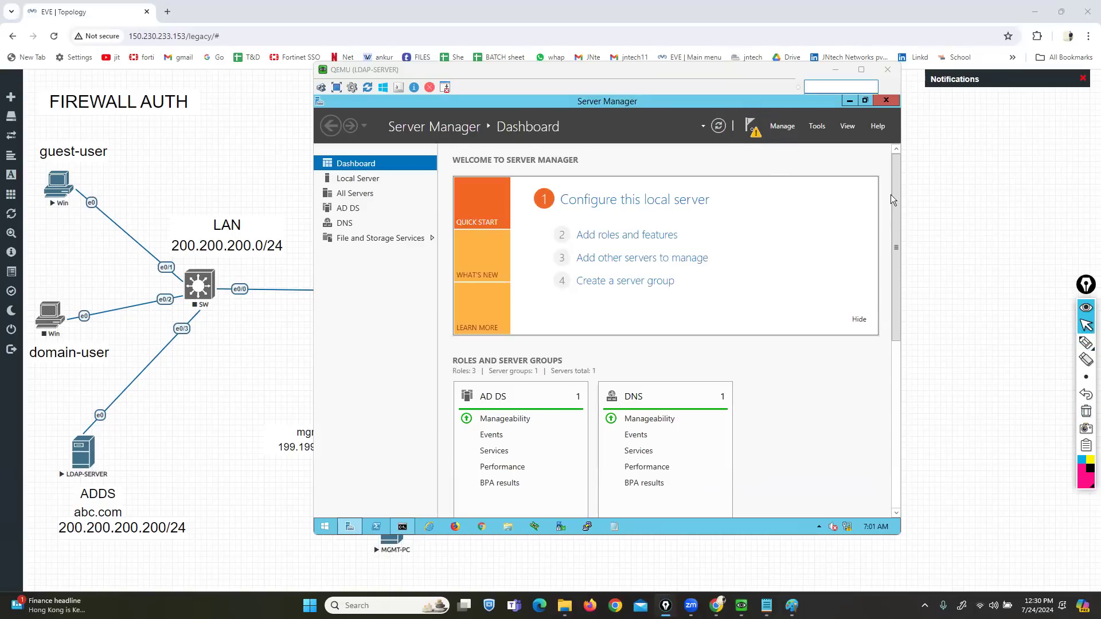
pyautogui.click(752, 130)
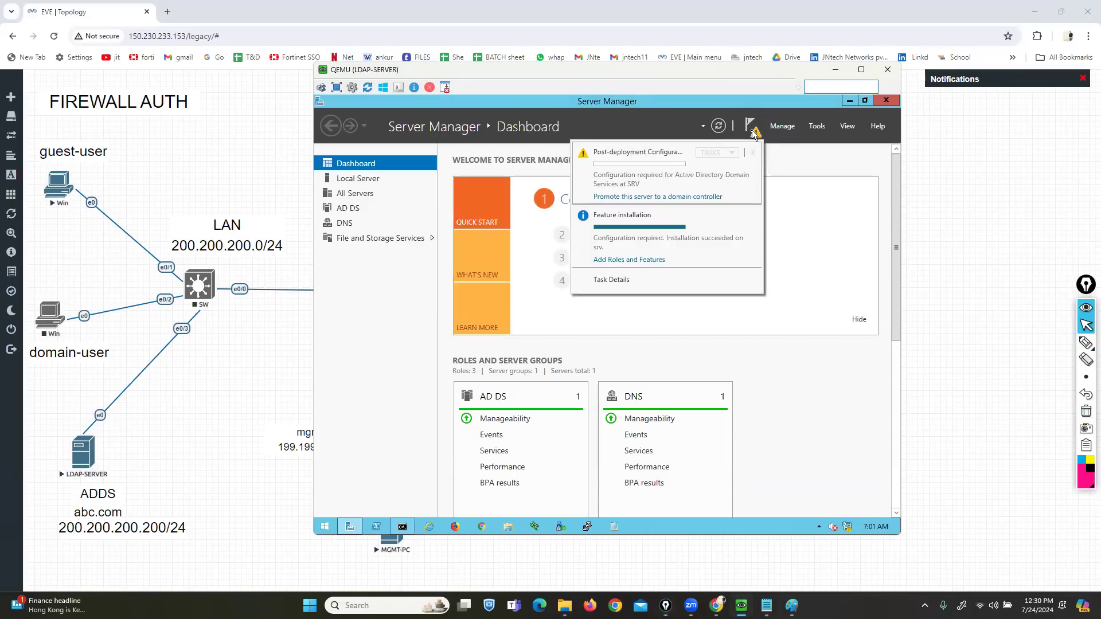
# - Start the promotion wizard choosing Add a new forest with root domain abc.com
pyautogui.click(661, 198)
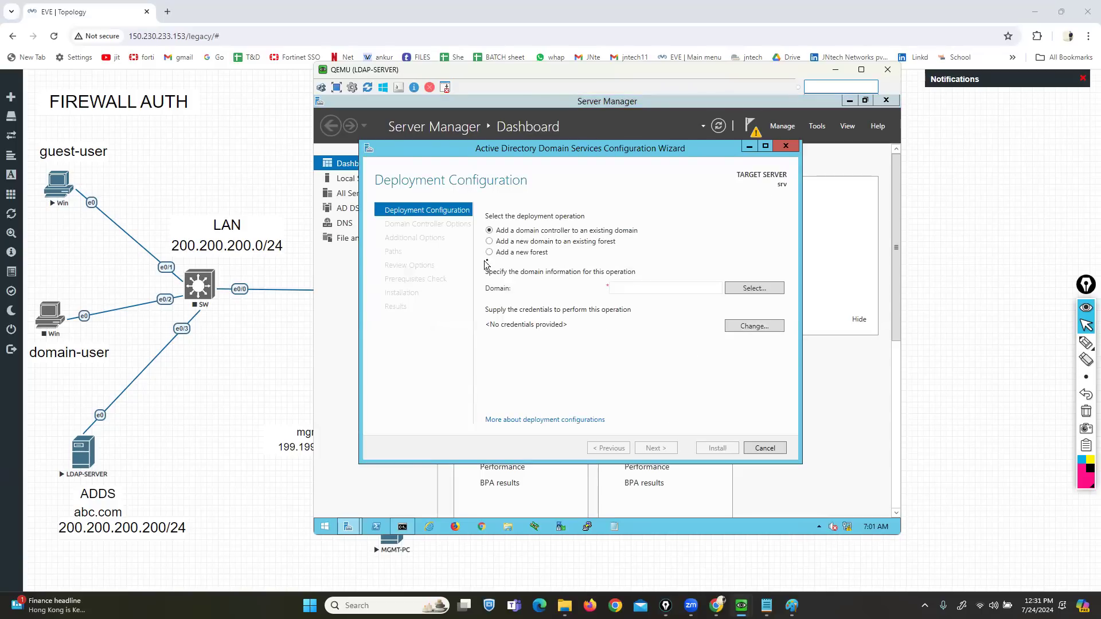
pyautogui.click(489, 252)
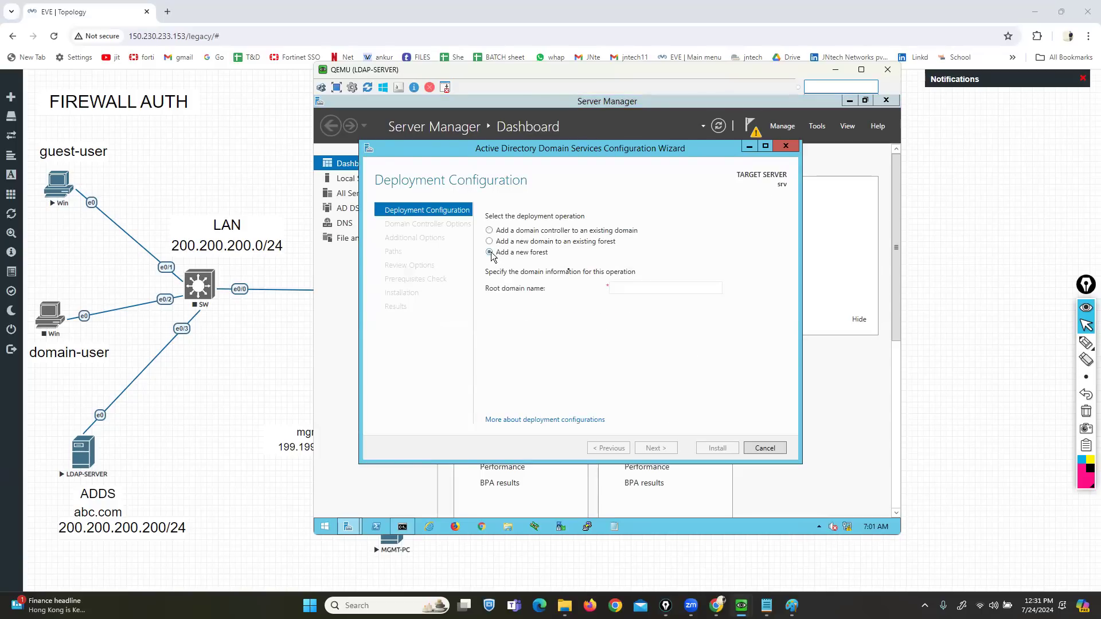
pyautogui.click(632, 289)
pyautogui.write('abc.com')
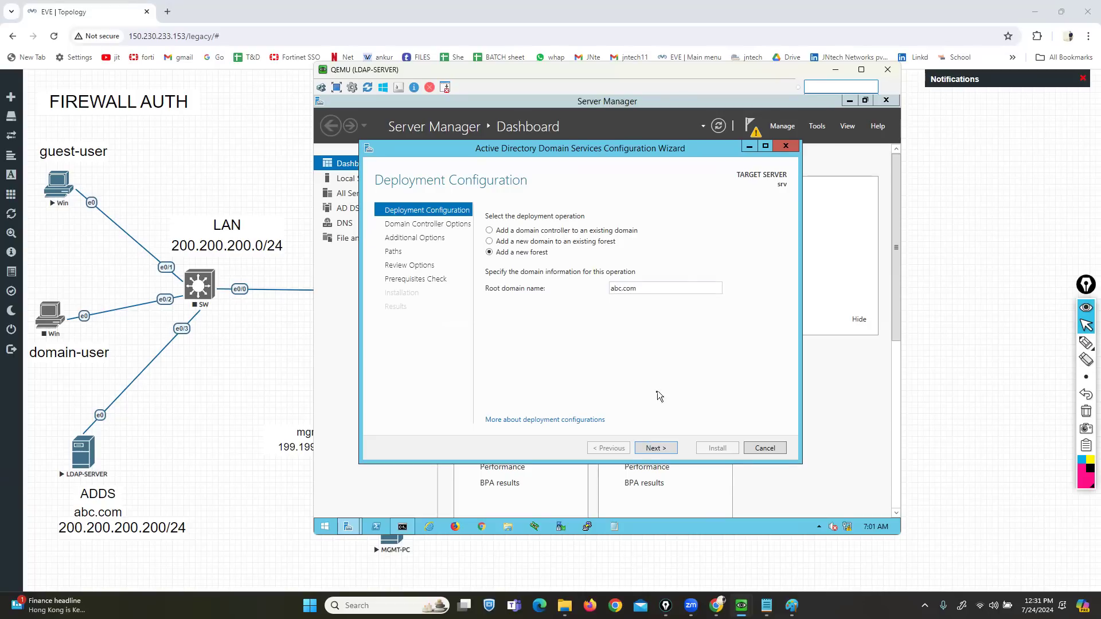
pyautogui.click(651, 450)
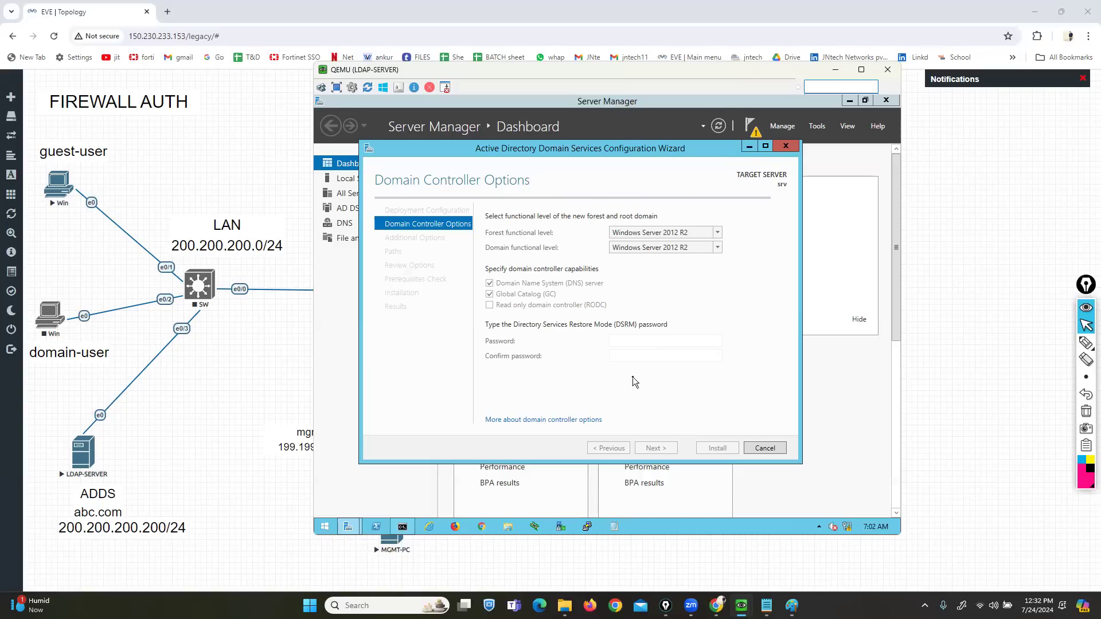
# - Enter and confirm the Directory Services Restore Mode password
pyautogui.click(640, 340)
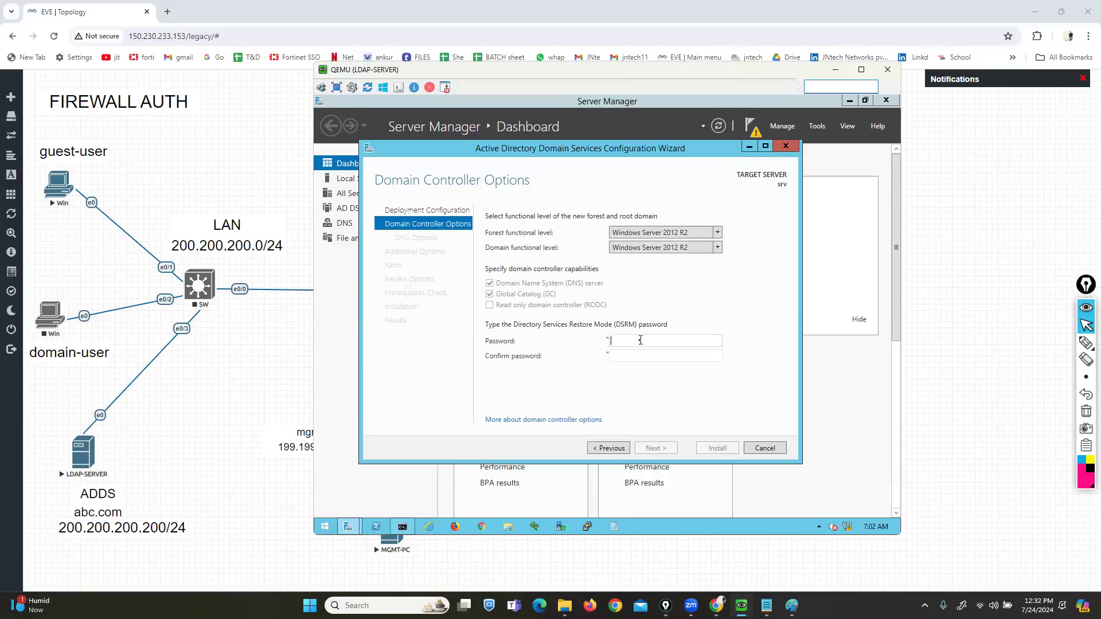
pyautogui.write('P@ssw0rd')
pyautogui.press('Tab')
pyautogui.write('P@ssw0rd')
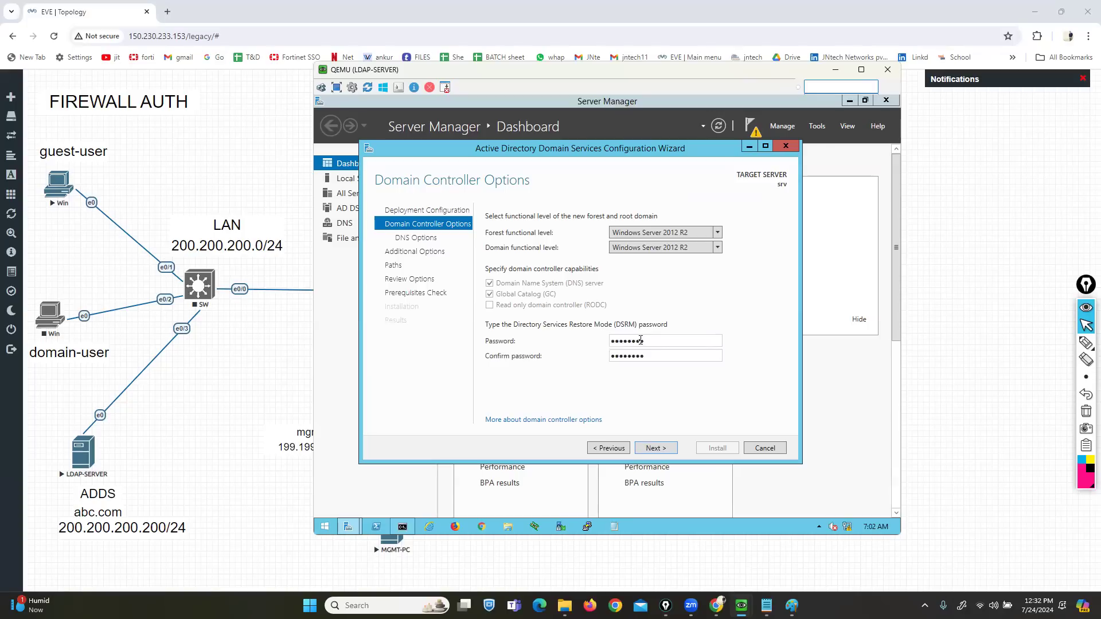
# - Accept default DNS, ABC NetBIOS name and paths, install the domain controller, and hide the console
pyautogui.click(656, 448)
pyautogui.click(656, 447)
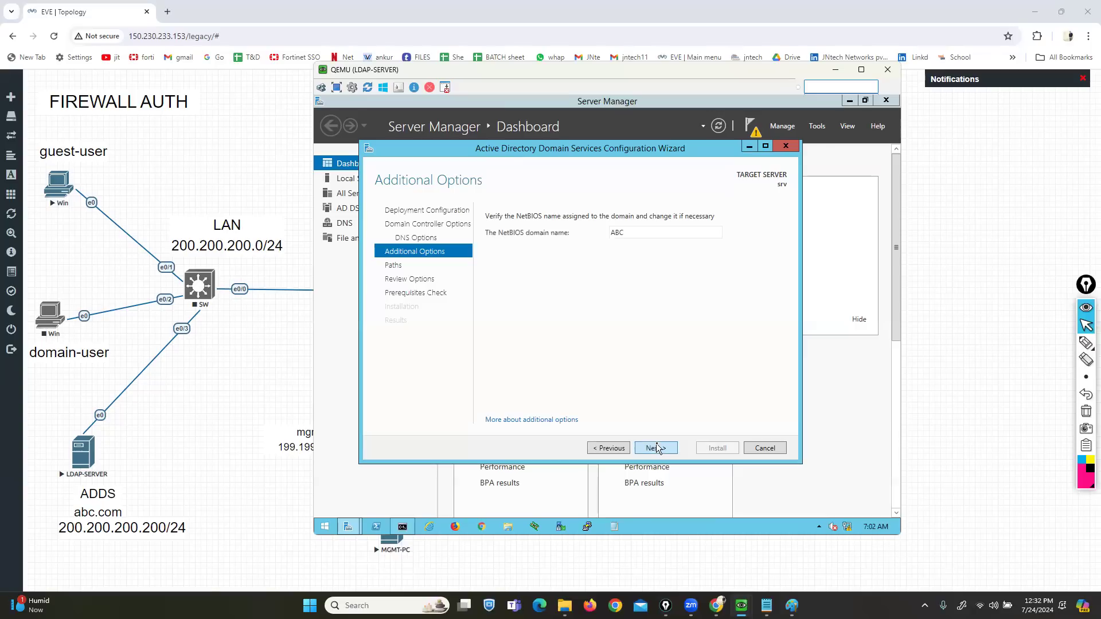
pyautogui.click(657, 448)
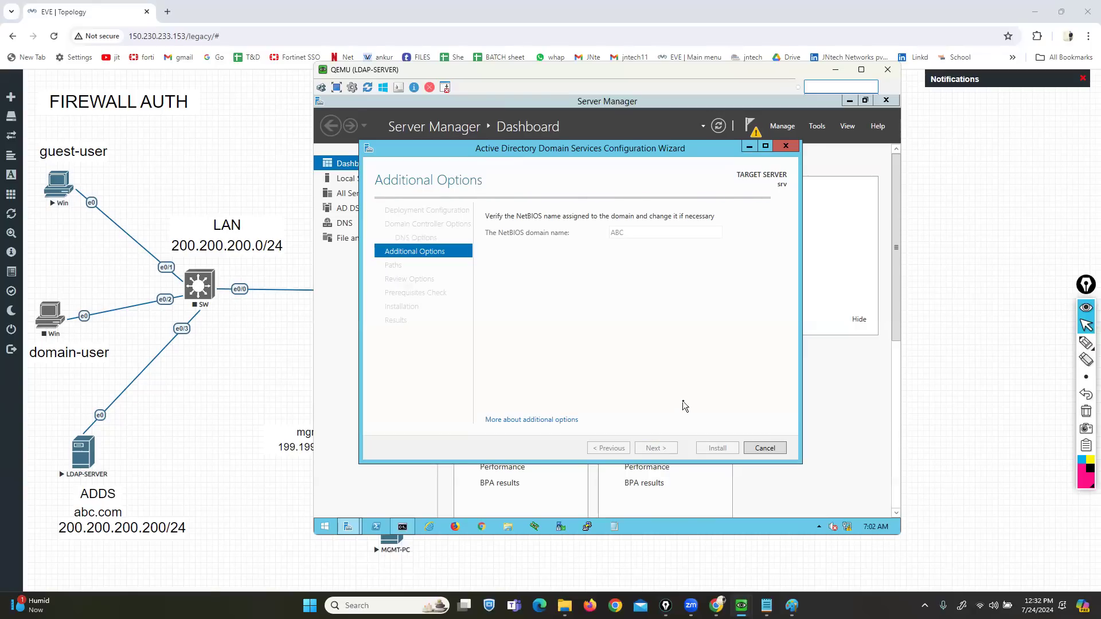
pyautogui.click(665, 447)
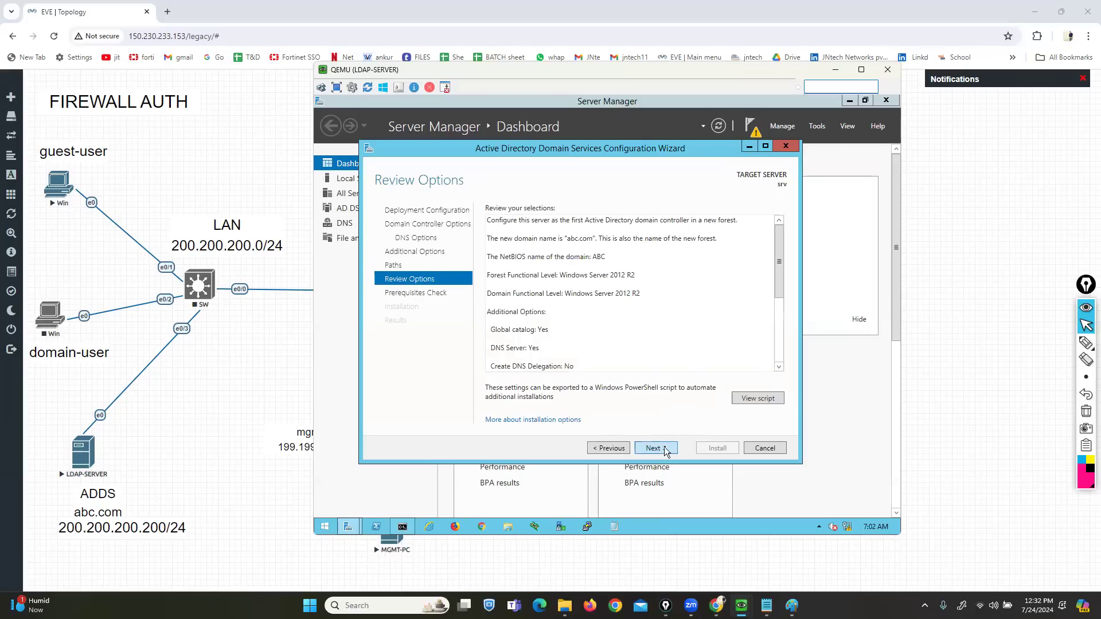
pyautogui.click(665, 449)
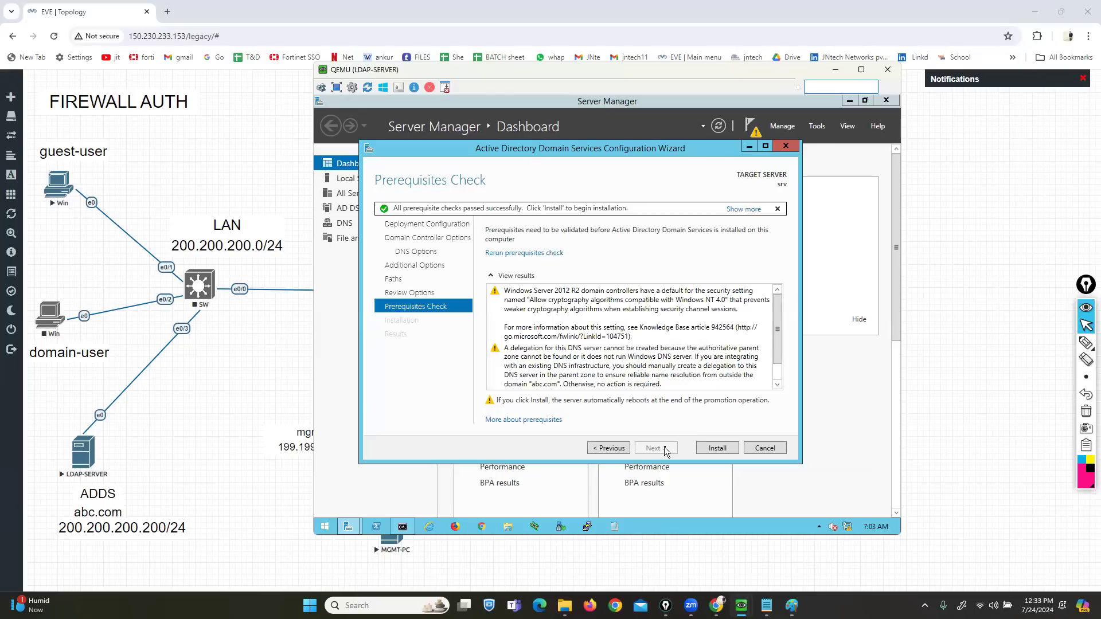
pyautogui.click(717, 448)
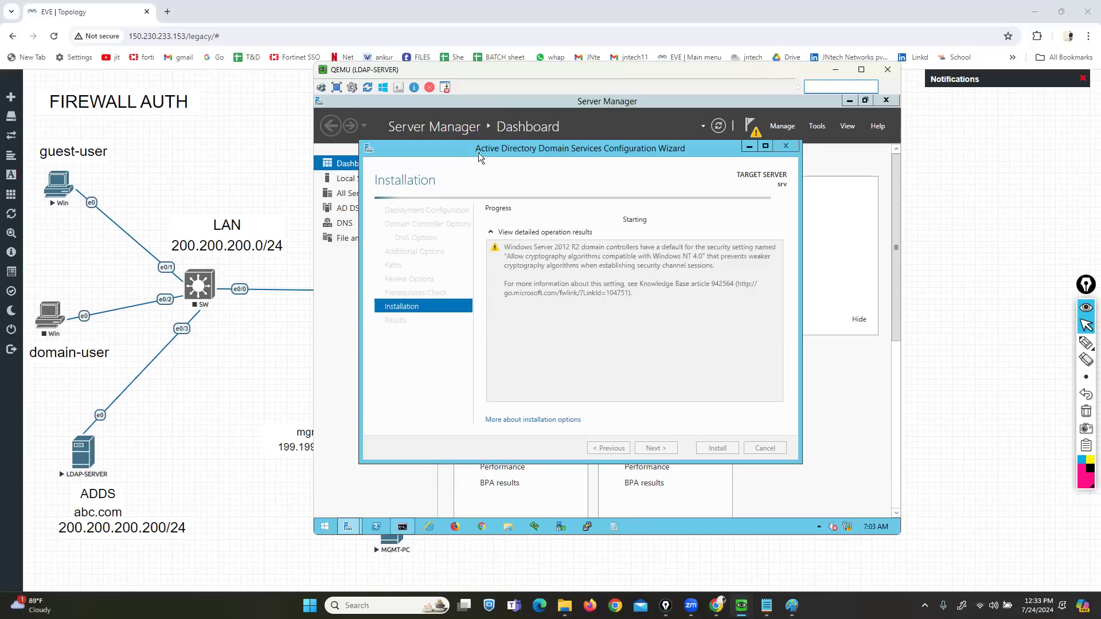
pyautogui.click(229, 390)
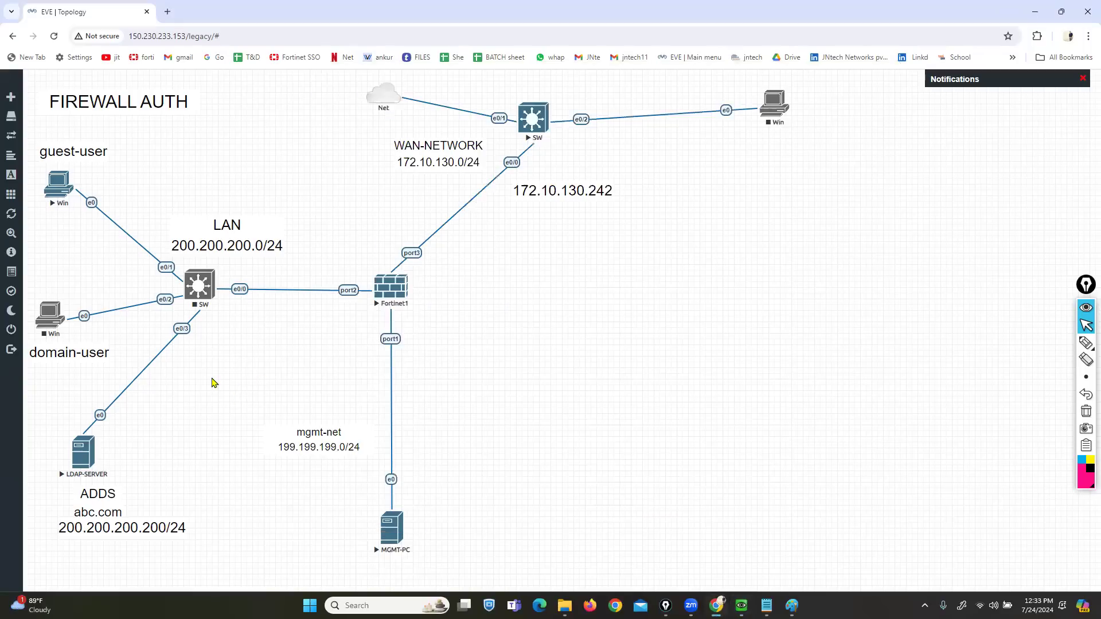
# - Delete the domain-user PC and add a new node from the Windows template
pyautogui.rightClick(55, 321)
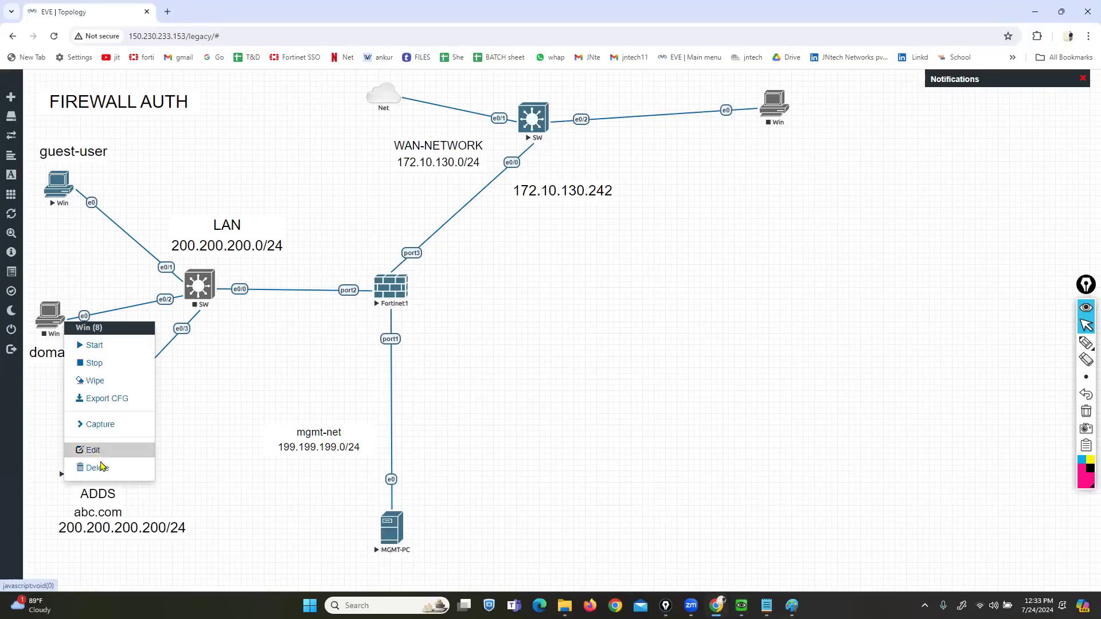
pyautogui.click(97, 468)
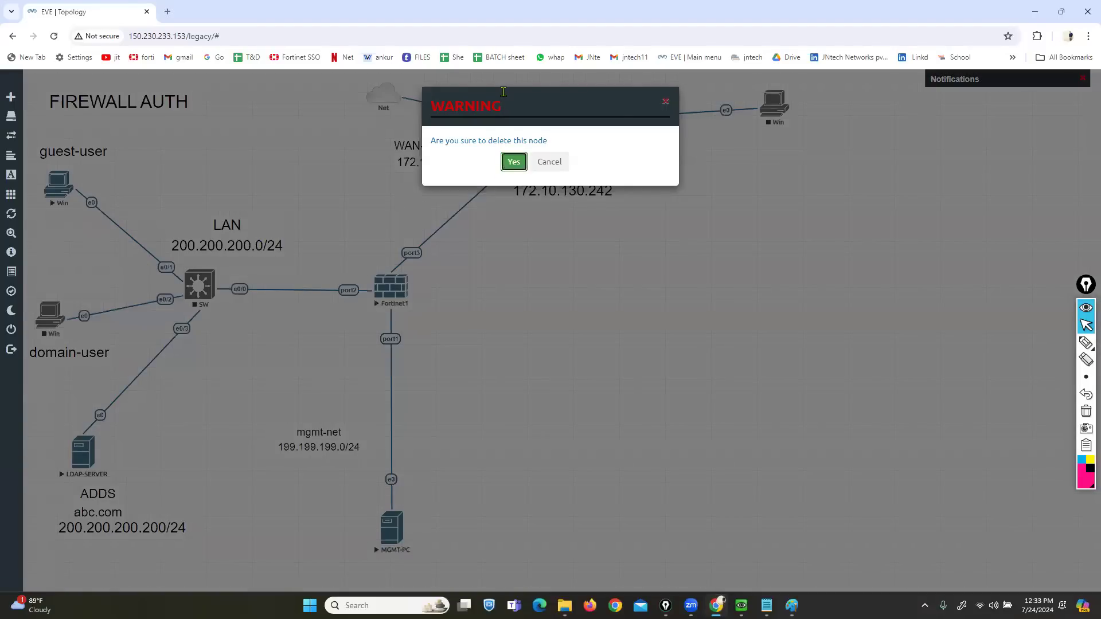
pyautogui.rightClick(582, 289)
pyautogui.click(602, 308)
pyautogui.write('win')
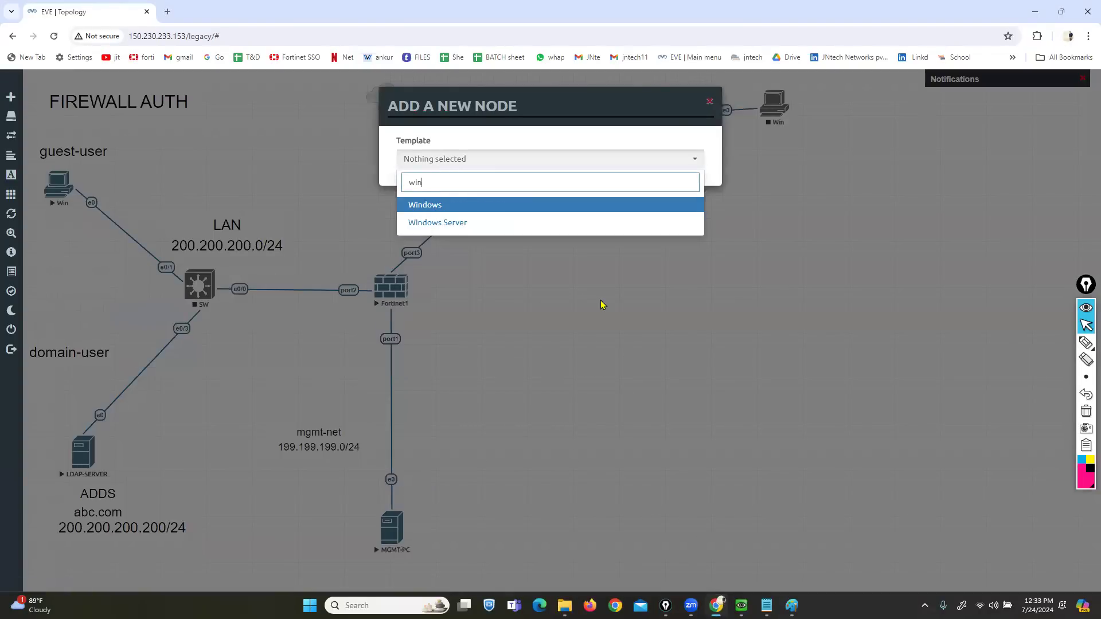
pyautogui.click(580, 208)
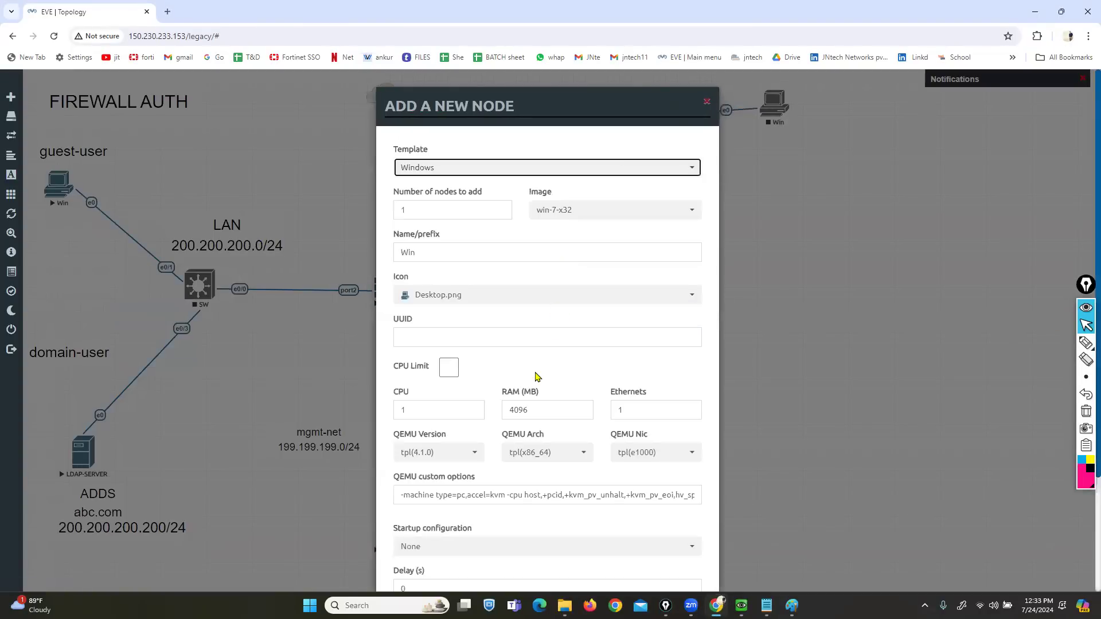
pyautogui.scroll(-3, 505, 551)
pyautogui.click(493, 557)
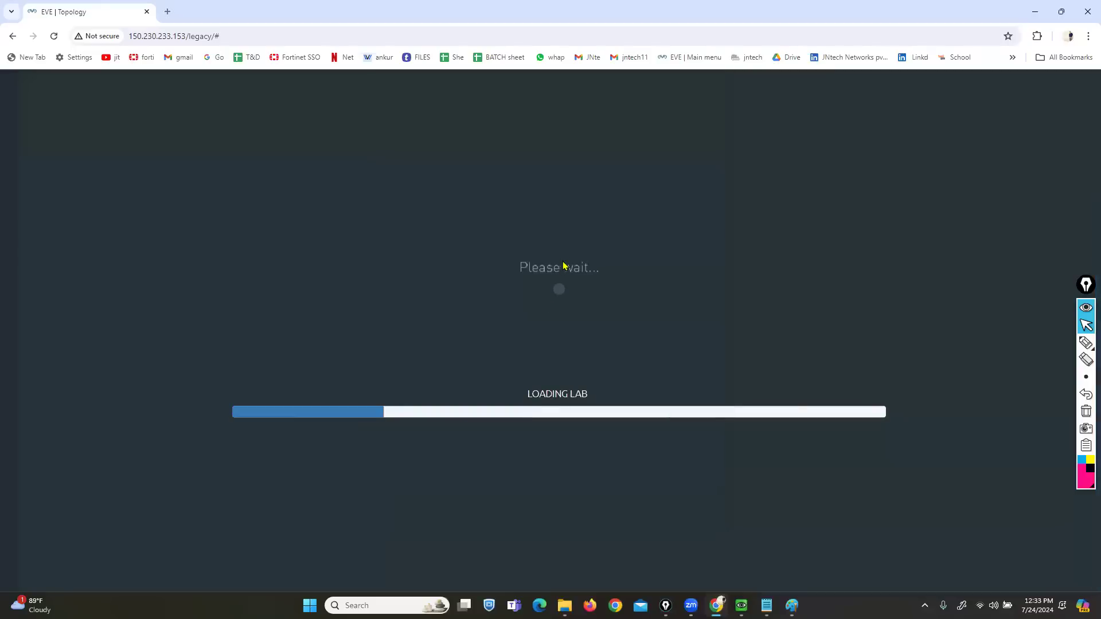
# - Place the new Windows node above domain-user and link it to LAN switch e0/2
pyautogui.moveTo(598, 297); pyautogui.dragTo(45, 312)
pyautogui.moveTo(61, 189); pyautogui.dragTo(60, 189)
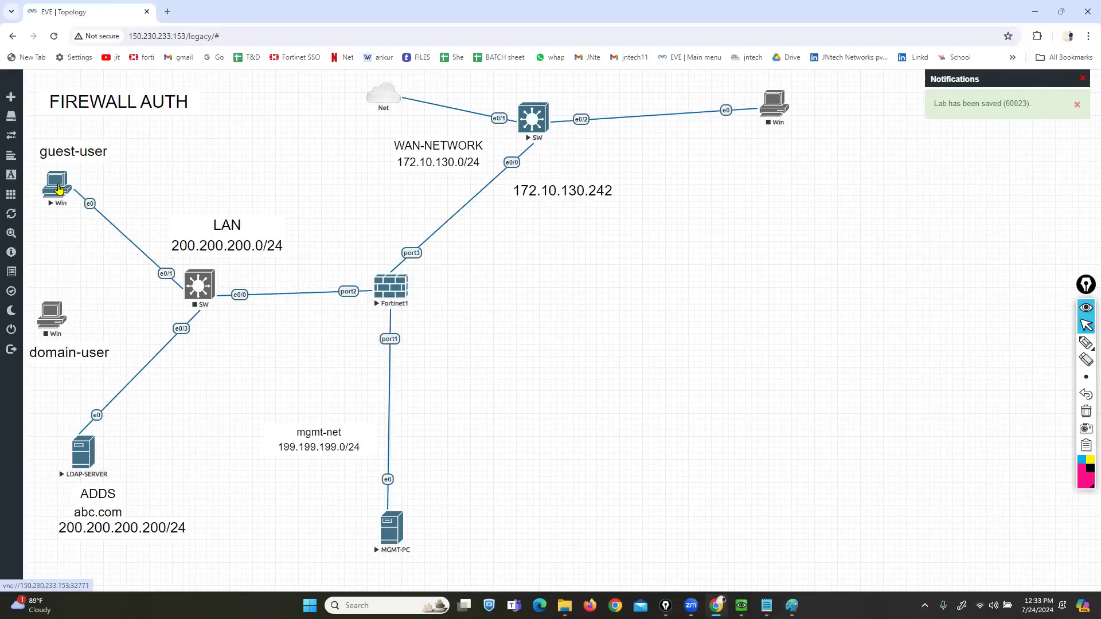
pyautogui.moveTo(150, 307); pyautogui.dragTo(52, 316)
# - Save the SW e0/2 to domain-user Win e0 link and start the LAN switch
pyautogui.click(574, 390)
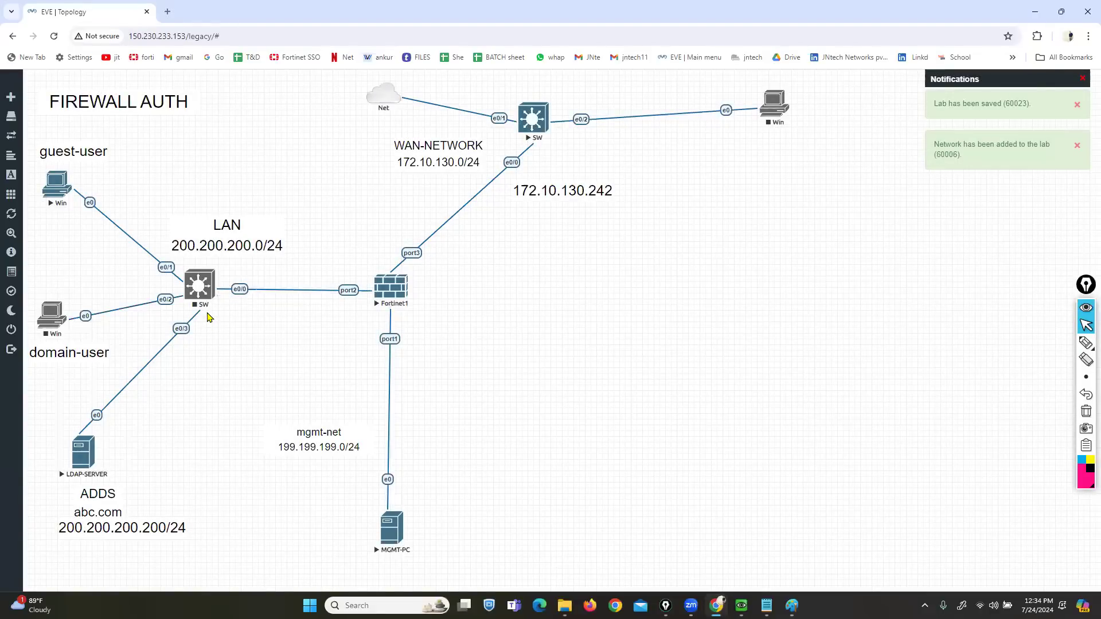
pyautogui.rightClick(208, 317)
pyautogui.click(225, 319)
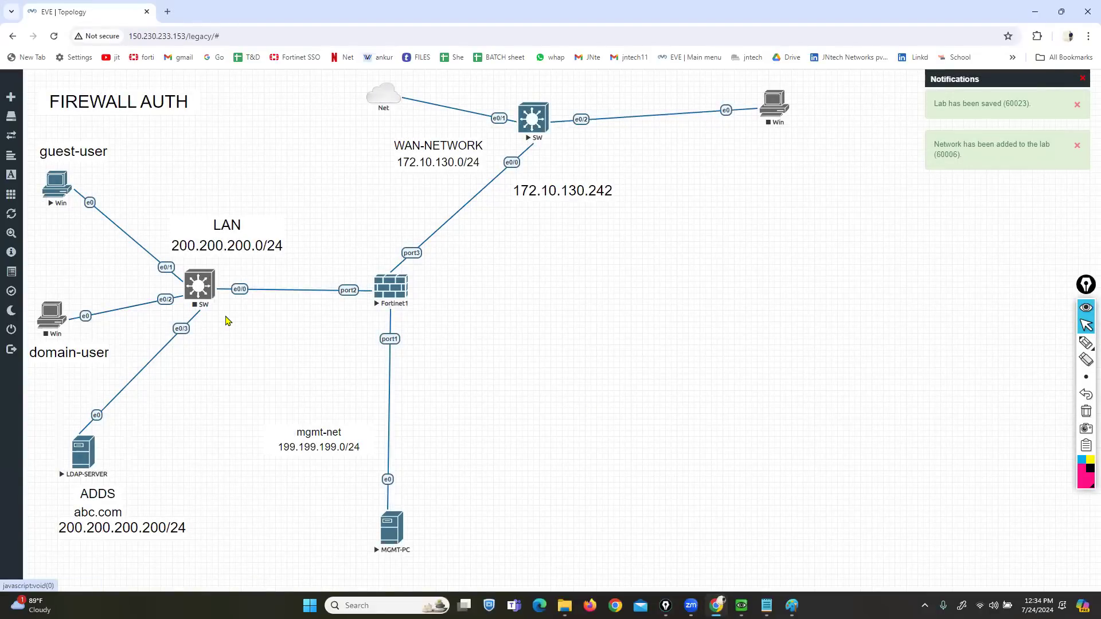
# - Start the new domain-user PC and bring the LDAP-SERVER console back into view
pyautogui.moveTo(742, 606)
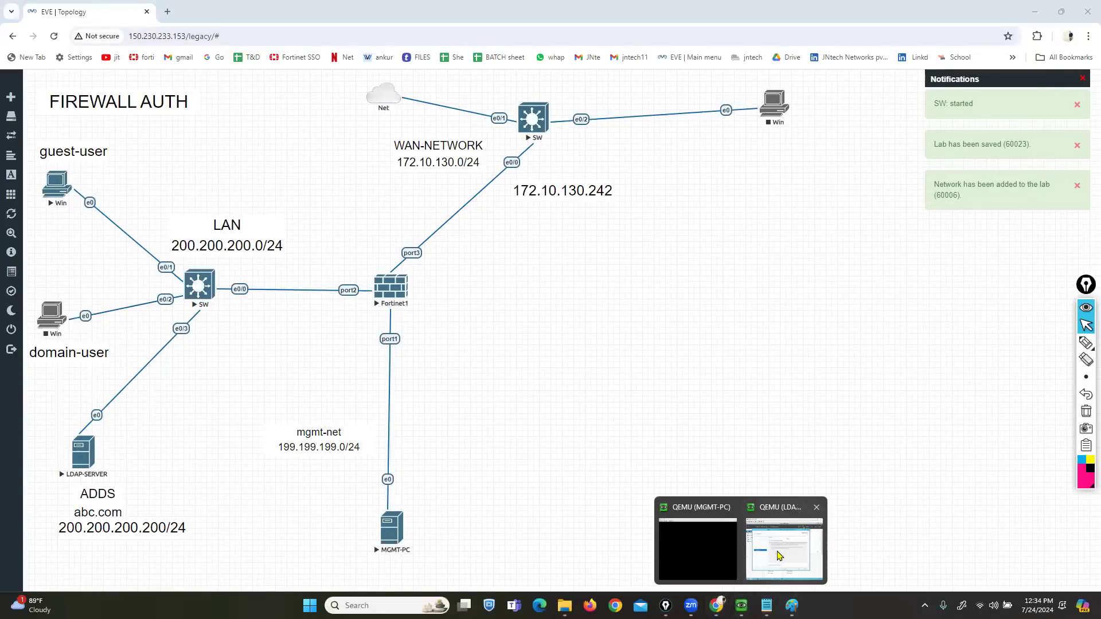
pyautogui.click(791, 539)
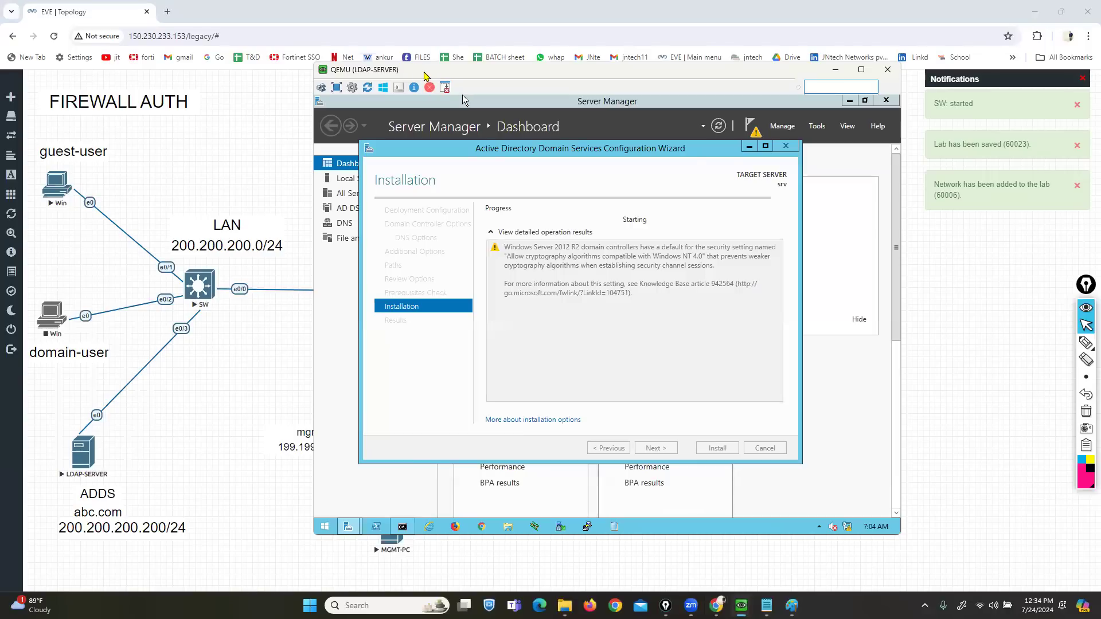
pyautogui.moveTo(424, 75); pyautogui.dragTo(493, 76)
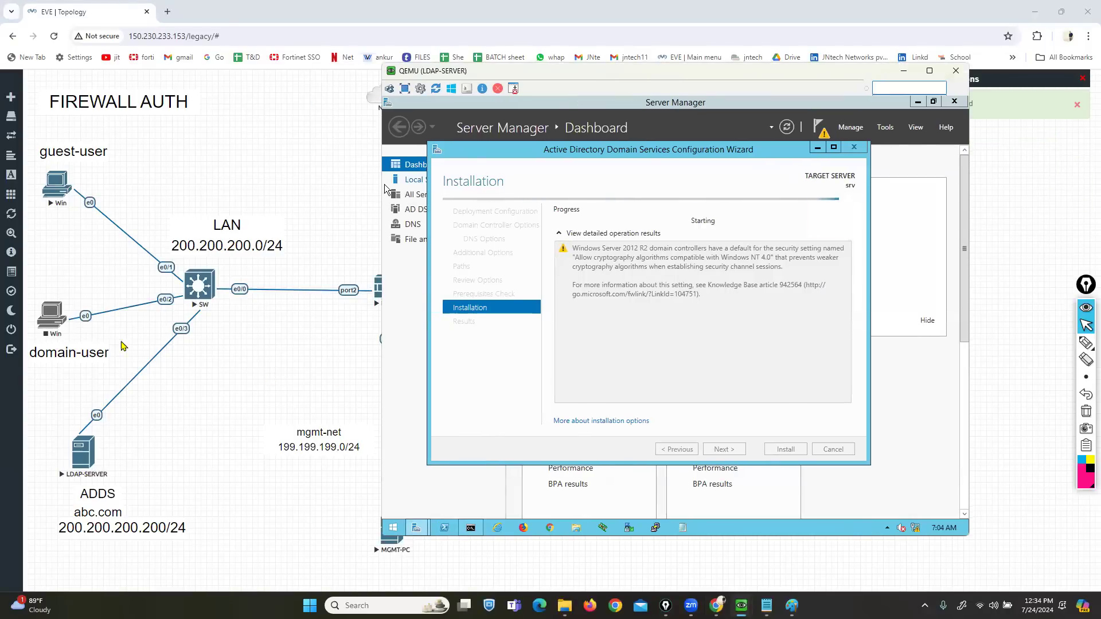
pyautogui.rightClick(56, 324)
pyautogui.click(74, 341)
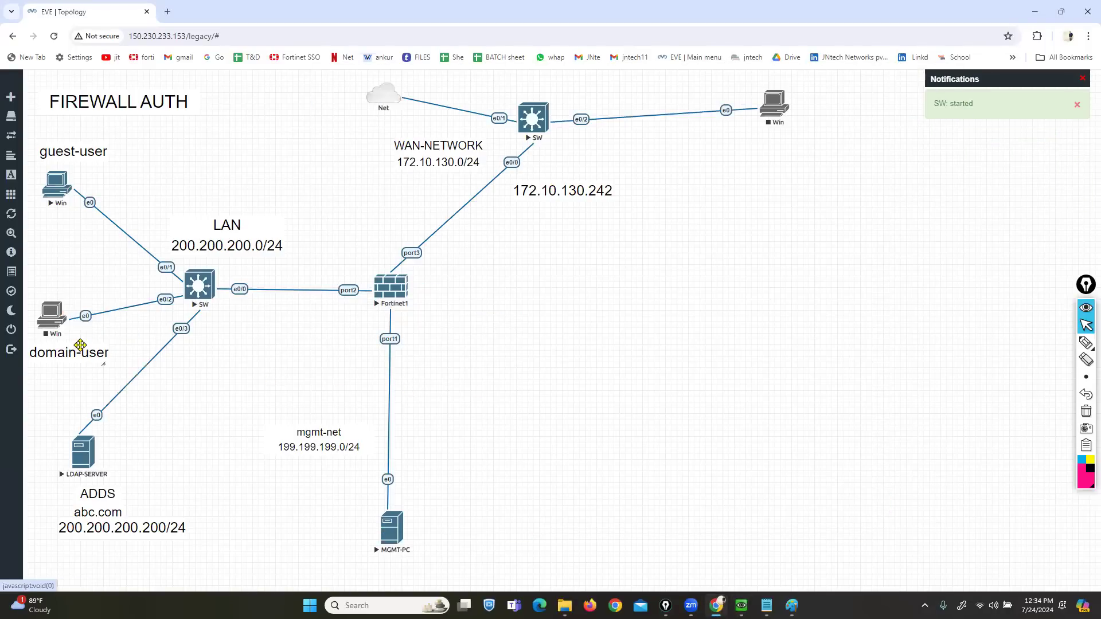
pyautogui.moveTo(741, 605)
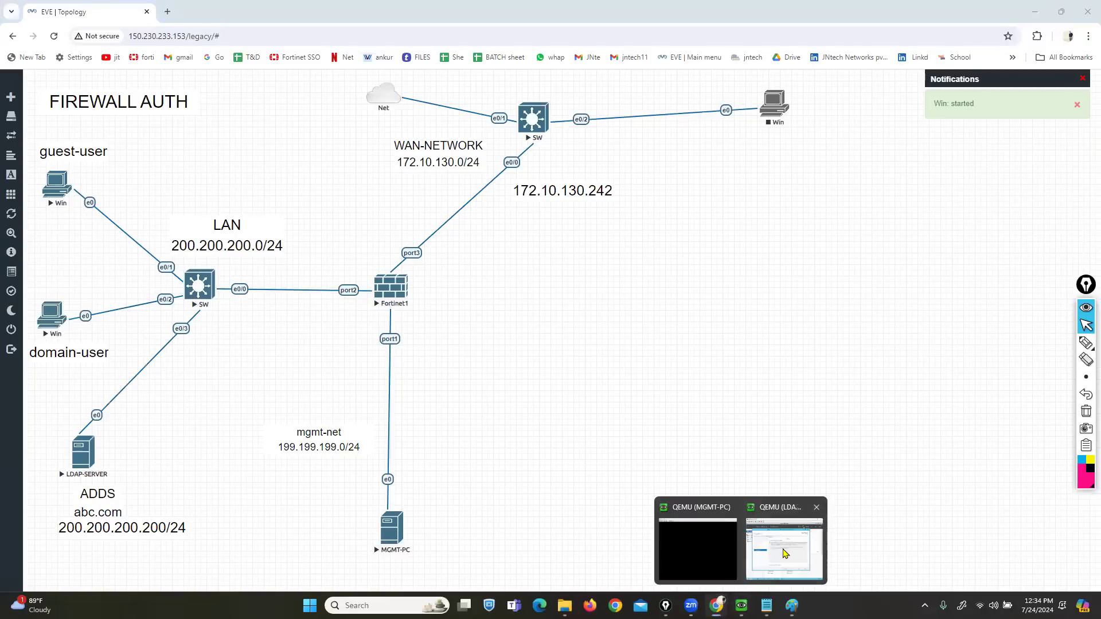
pyautogui.click(697, 544)
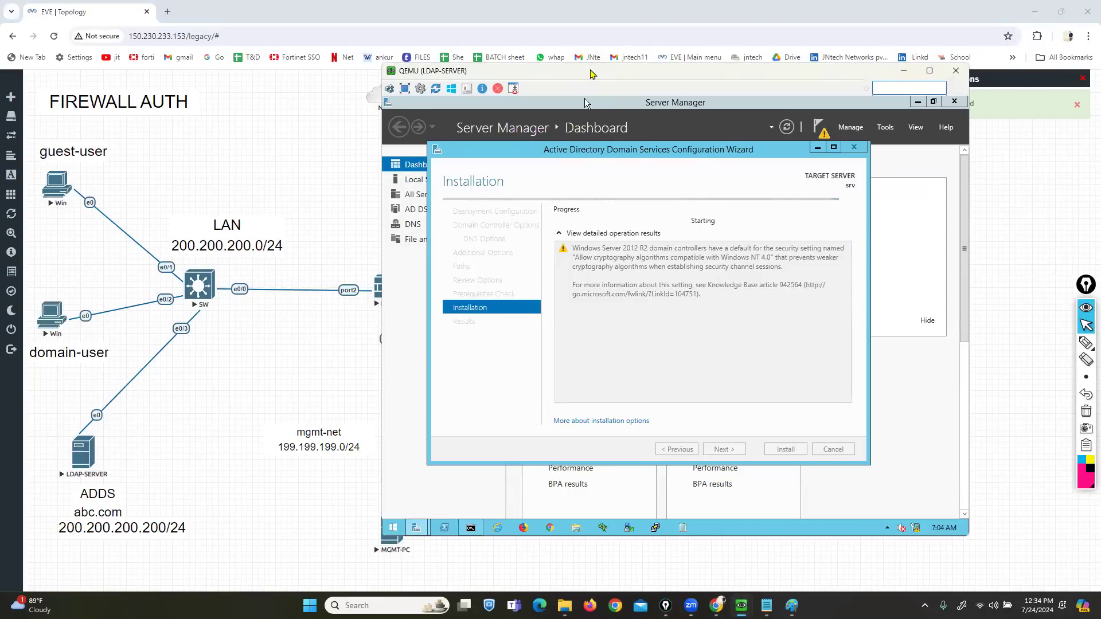
pyautogui.moveTo(591, 74); pyautogui.dragTo(484, 83)
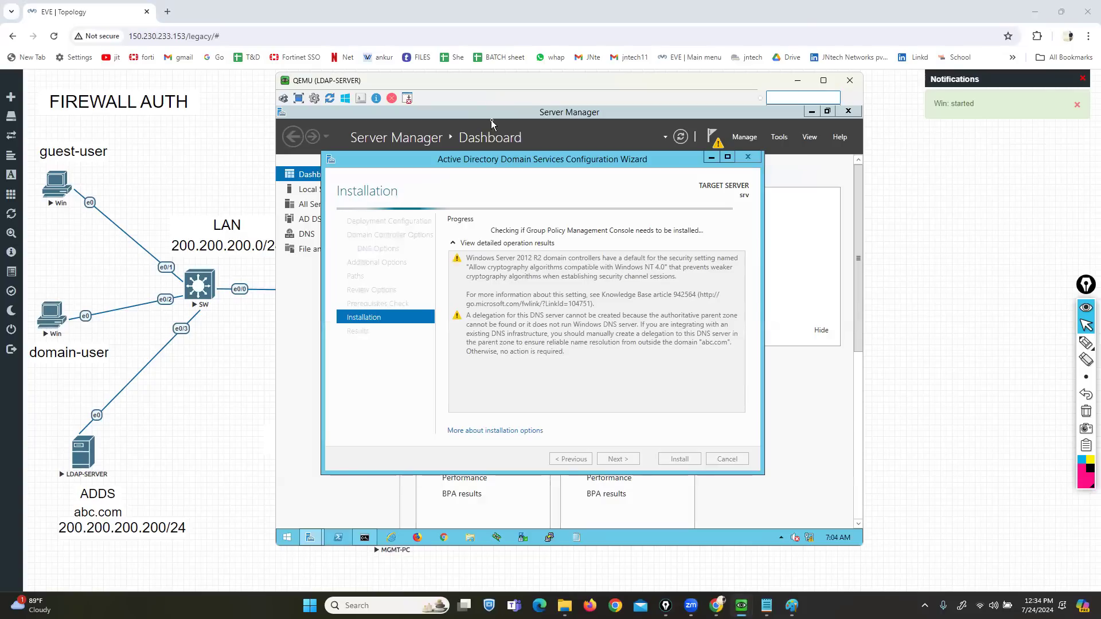
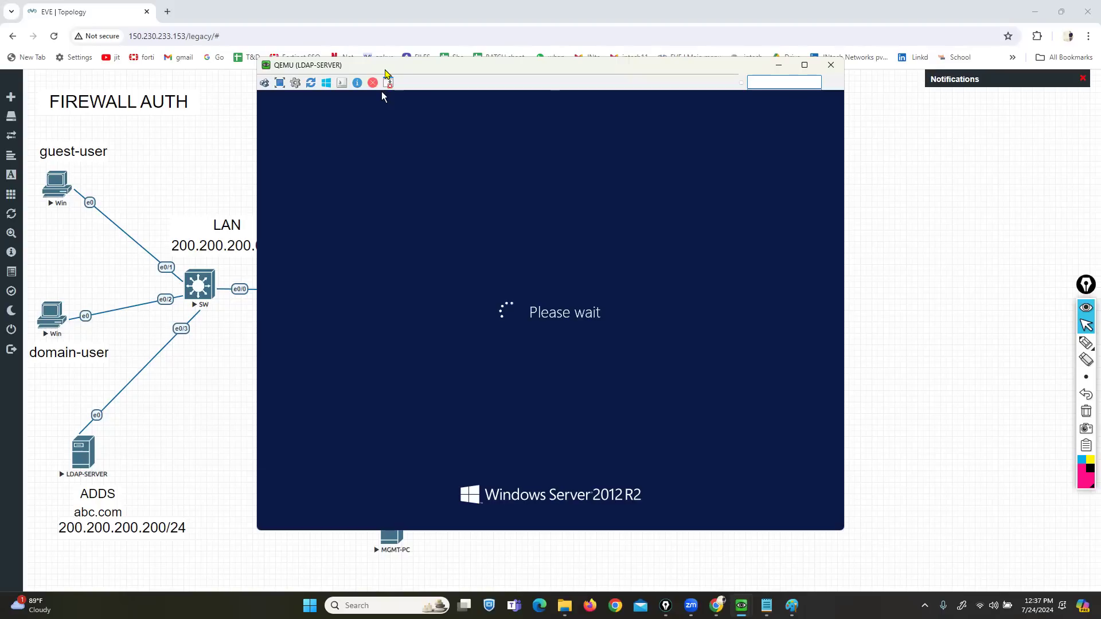
# - Move the LDAP-SERVER console aside and send Ctrl+Alt+Del to reach the Administrator sign-in screen
pyautogui.moveTo(423, 67); pyautogui.dragTo(572, 98)
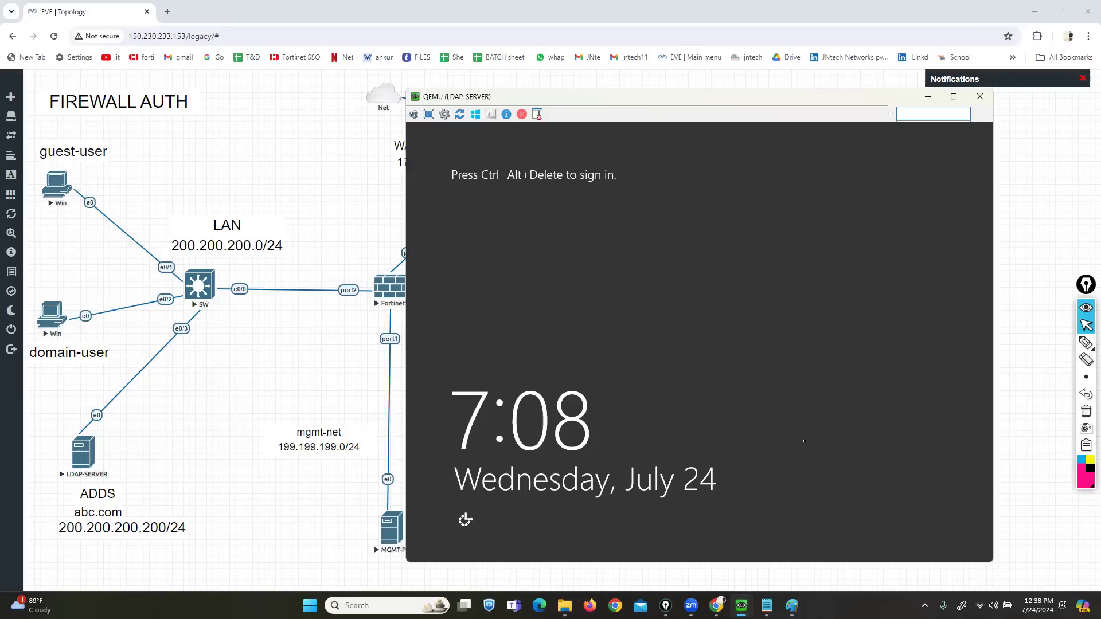
pyautogui.hotkey('ctrl', 'alt', 'Delete')
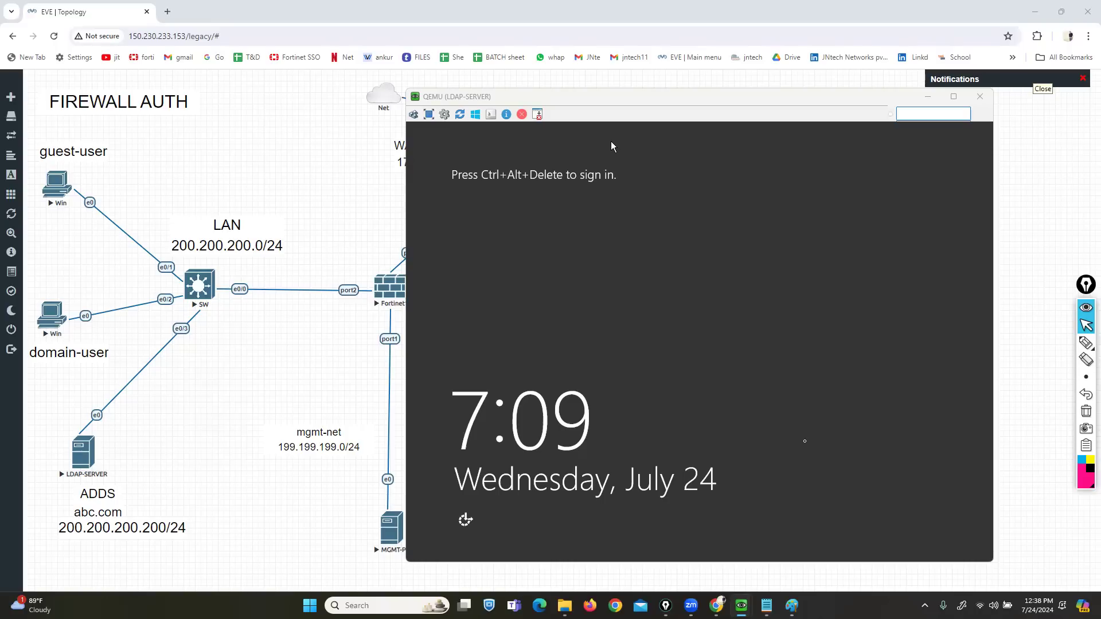
pyautogui.click(611, 141)
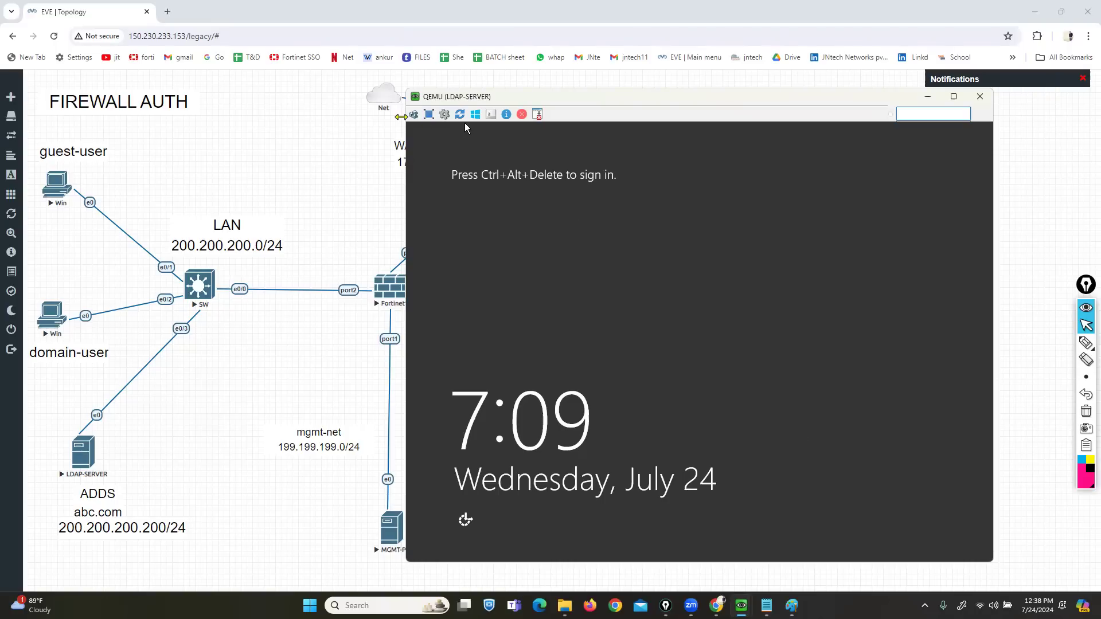
pyautogui.click(414, 114)
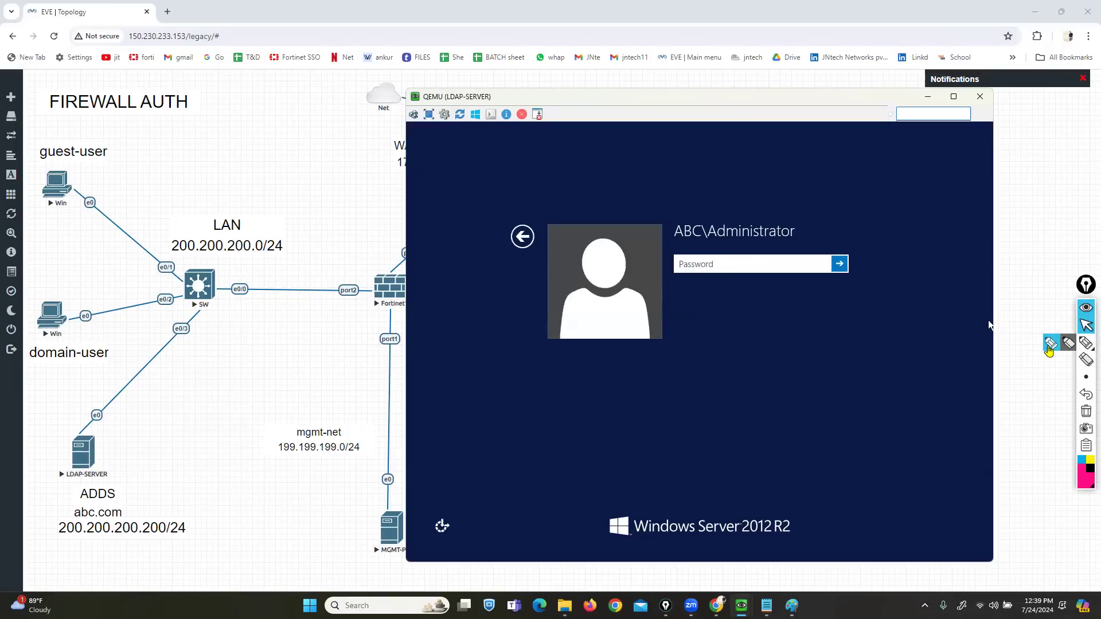
# - Underline the ABC domain name on the sign-in screen, then erase the mark
pyautogui.click(1085, 343)
pyautogui.moveTo(672, 245); pyautogui.dragTo(707, 244)
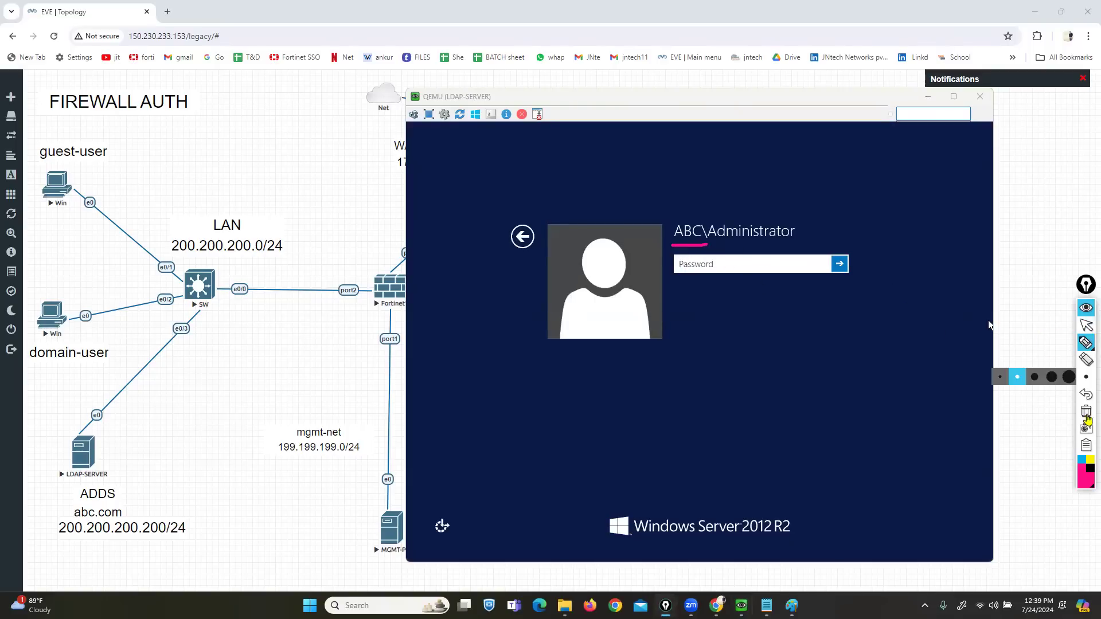
pyautogui.click(1086, 411)
pyautogui.click(1085, 325)
# - Sign in as ABC\Administrator with the current password
pyautogui.click(757, 258)
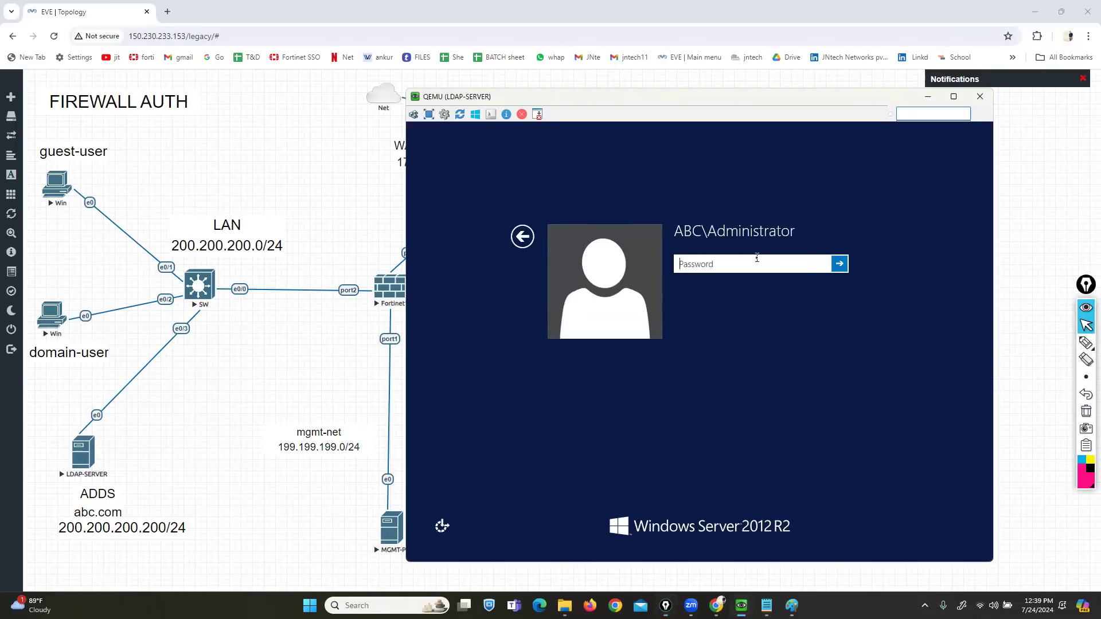
pyautogui.press('capslock')
pyautogui.write('•')
pyautogui.press('capslock')
pyautogui.write('••••••')
pyautogui.press('Return')
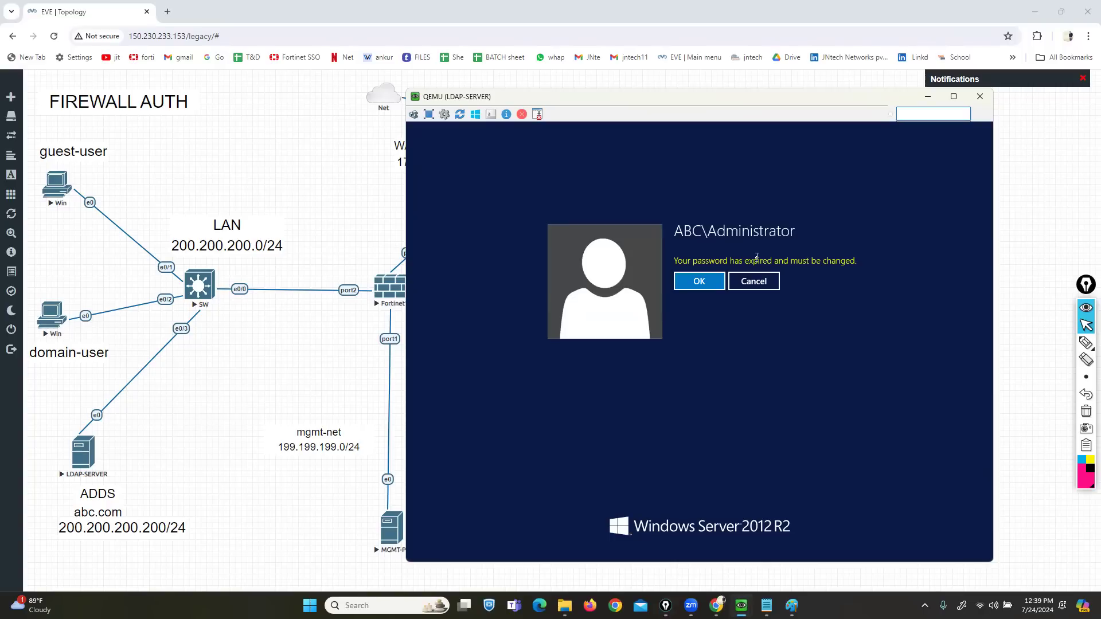
# - Replace the expired Administrator password with a new one and acknowledge the change
pyautogui.click(703, 282)
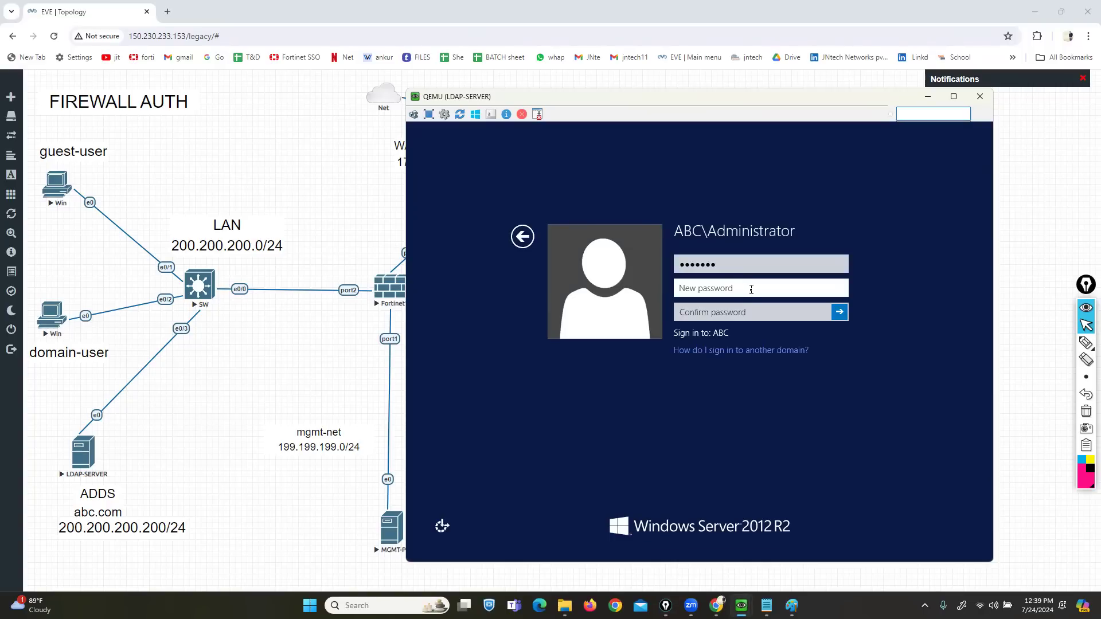
pyautogui.write('••••••••')
pyautogui.press('Tab')
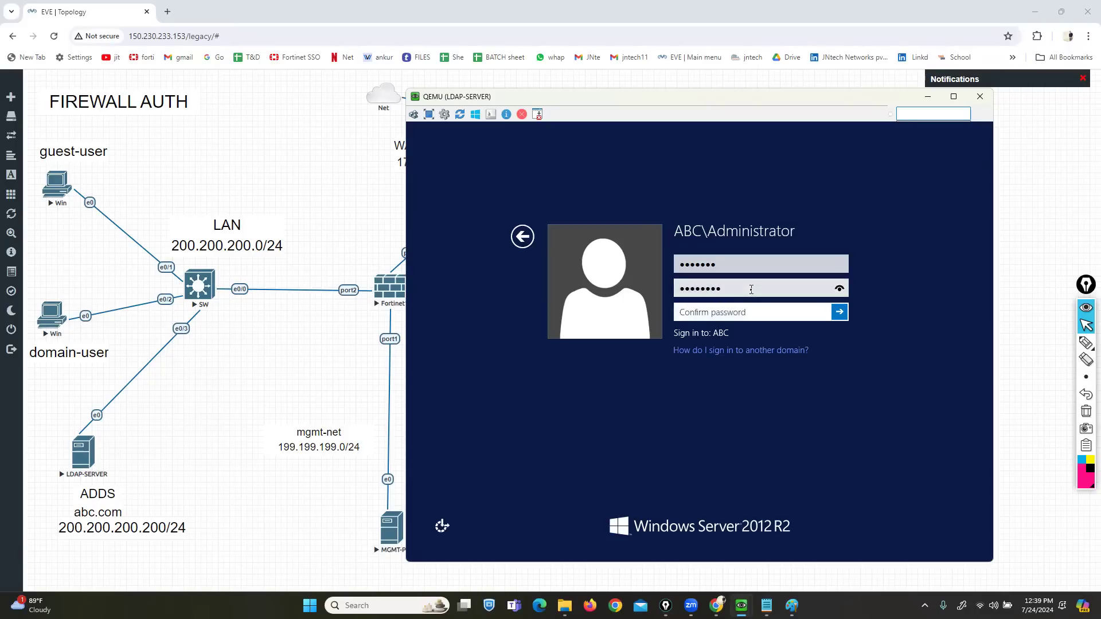
pyautogui.write('••••••••')
pyautogui.press('Return')
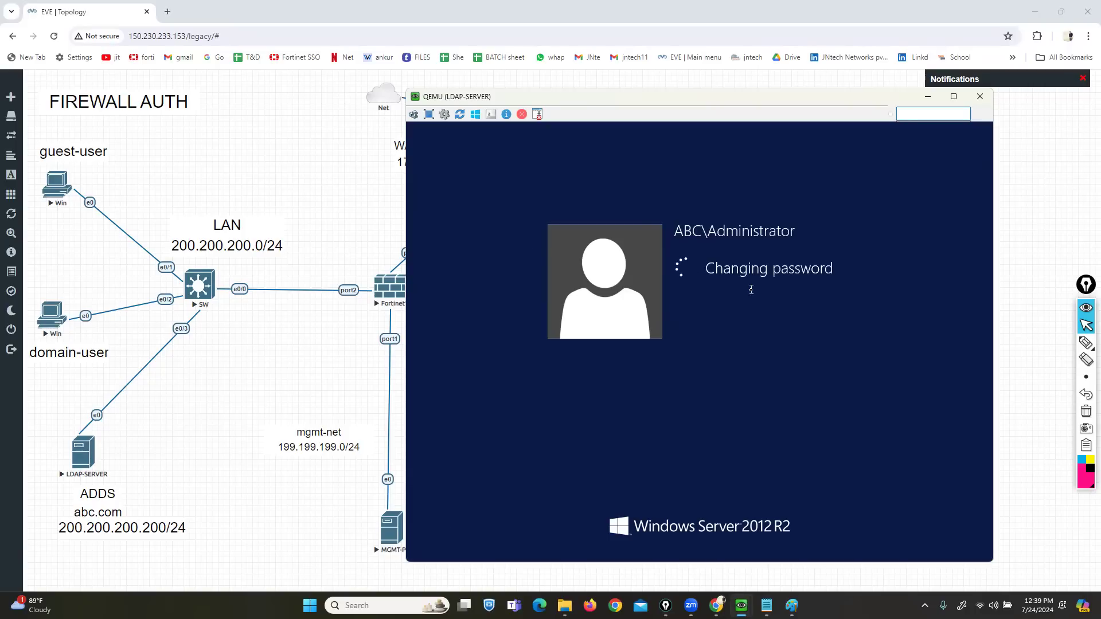
pyautogui.click(697, 280)
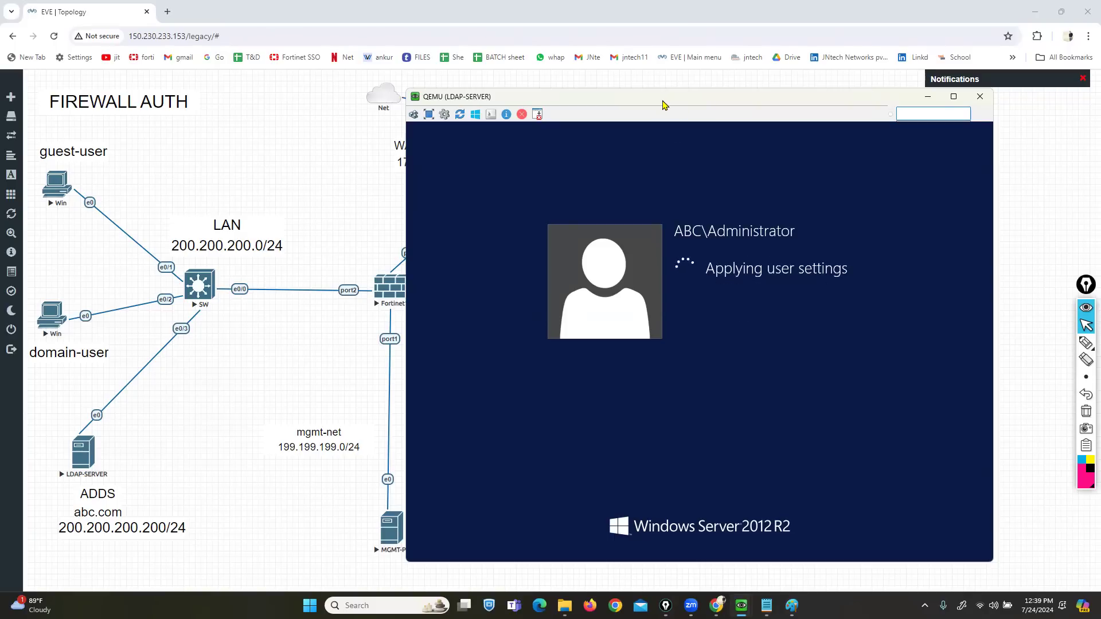
pyautogui.moveTo(659, 103); pyautogui.dragTo(589, 109)
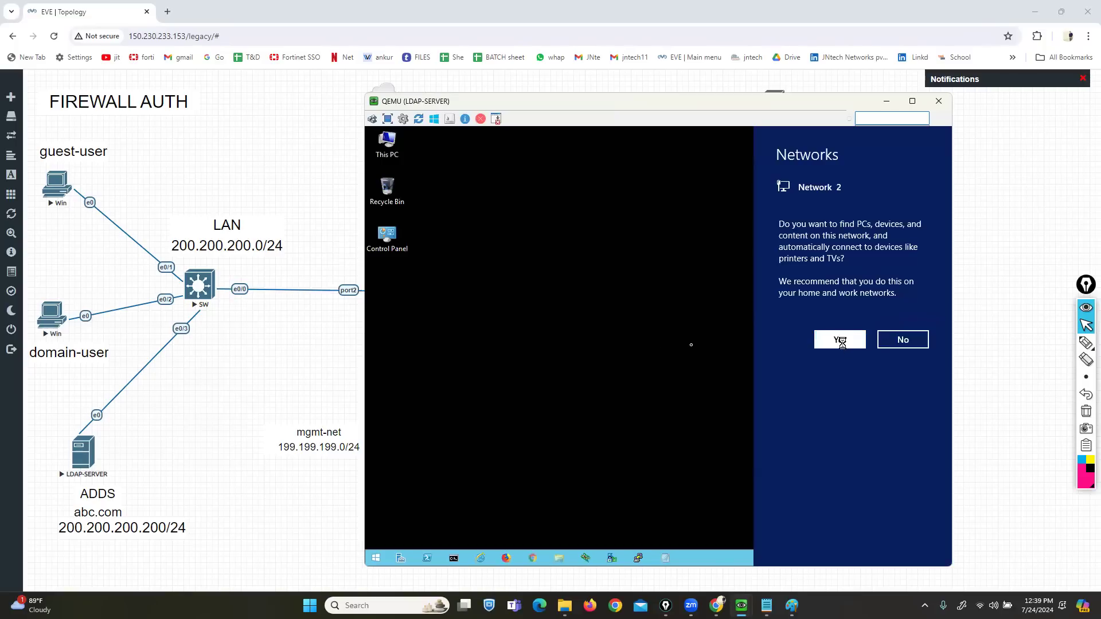
# - Allow network discovery, close Server Manager, and launch Active Directory Users and Computers via an 'acti' search
pyautogui.click(842, 342)
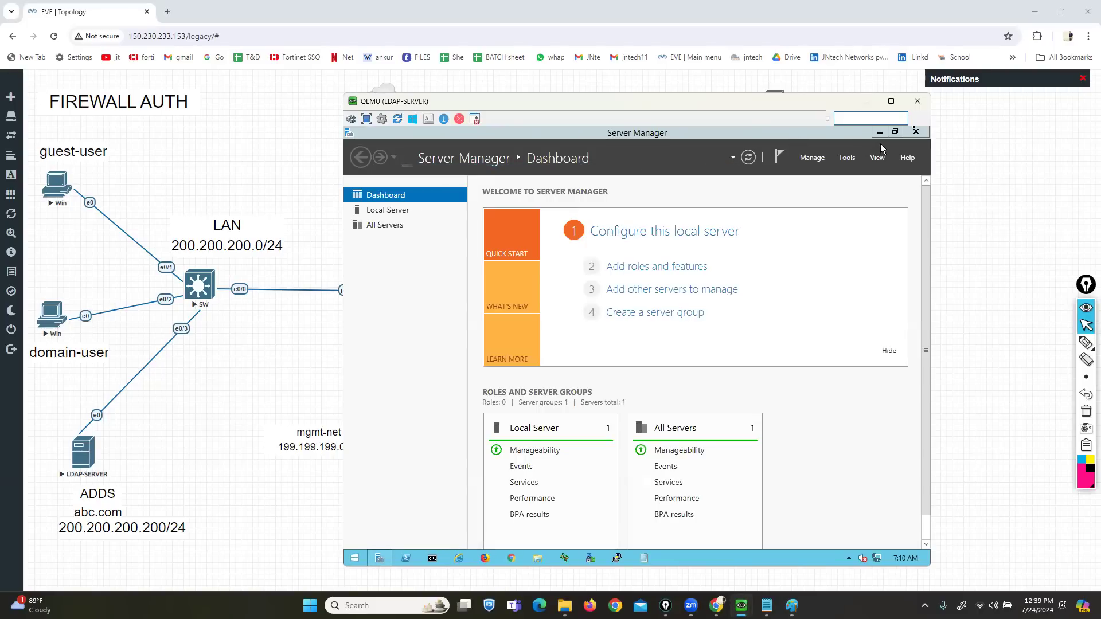
pyautogui.click(913, 135)
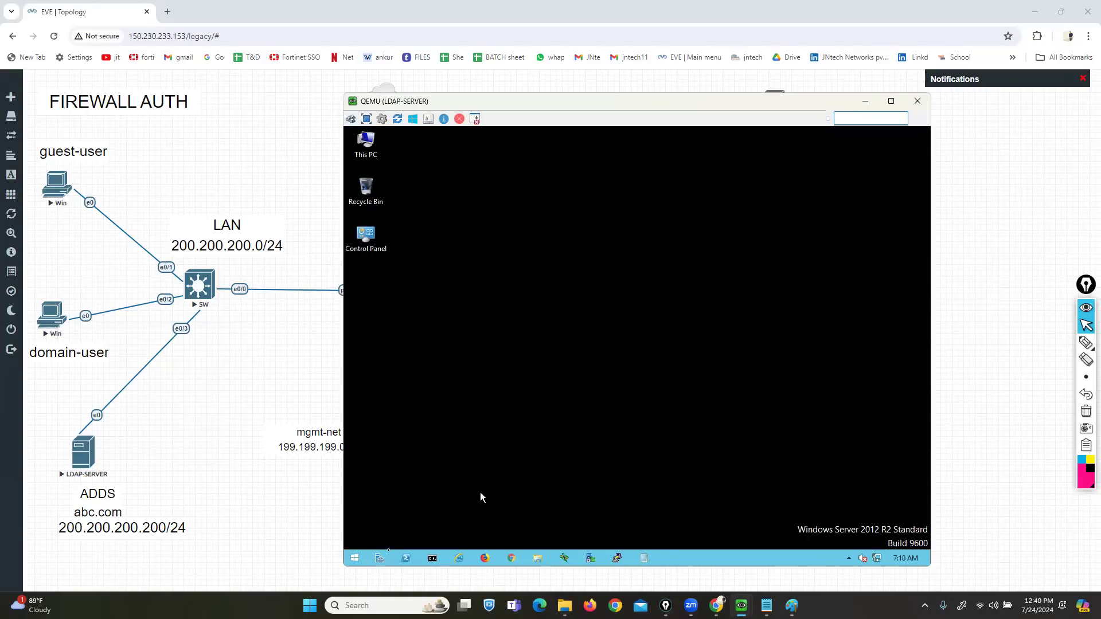
pyautogui.click(354, 558)
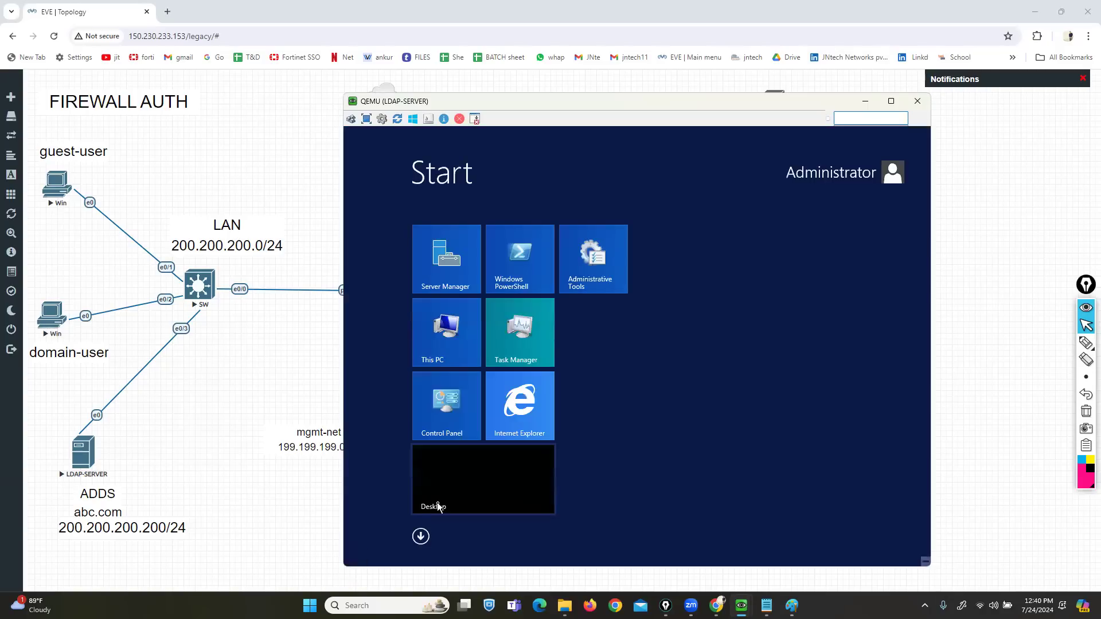
pyautogui.write('acti')
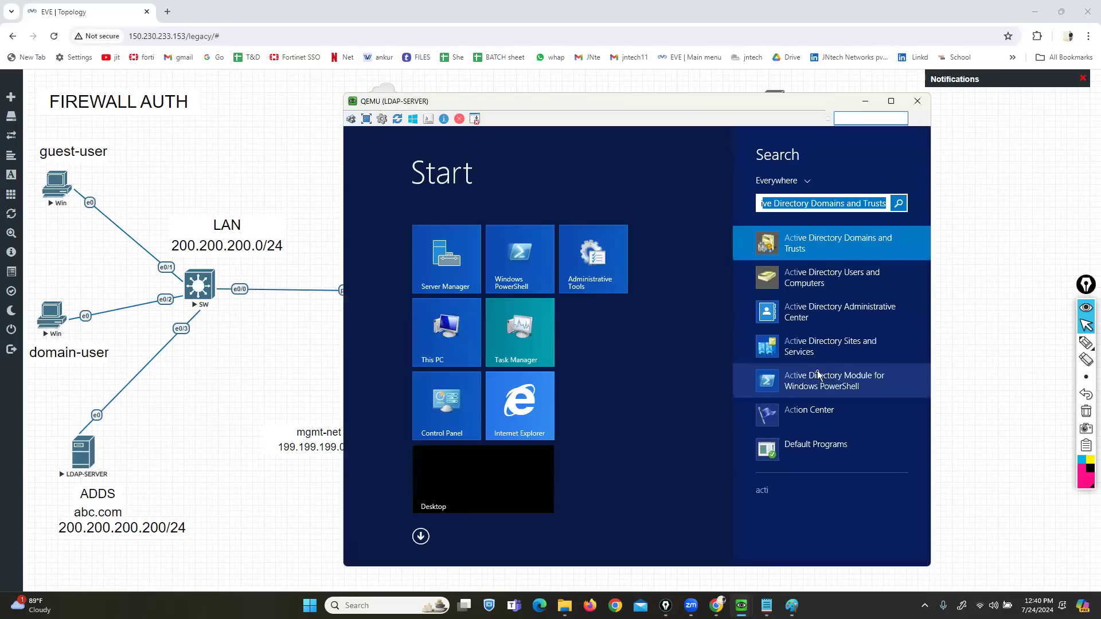
pyautogui.click(812, 284)
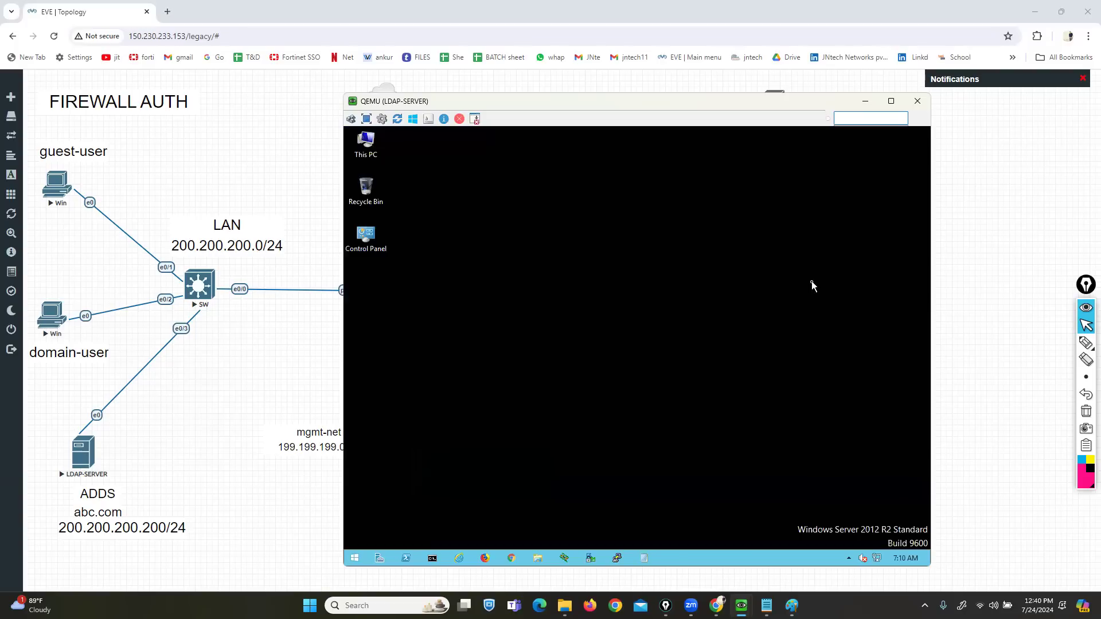
# - Maximize ADUC and open the Users container under abc.com
pyautogui.click(797, 184)
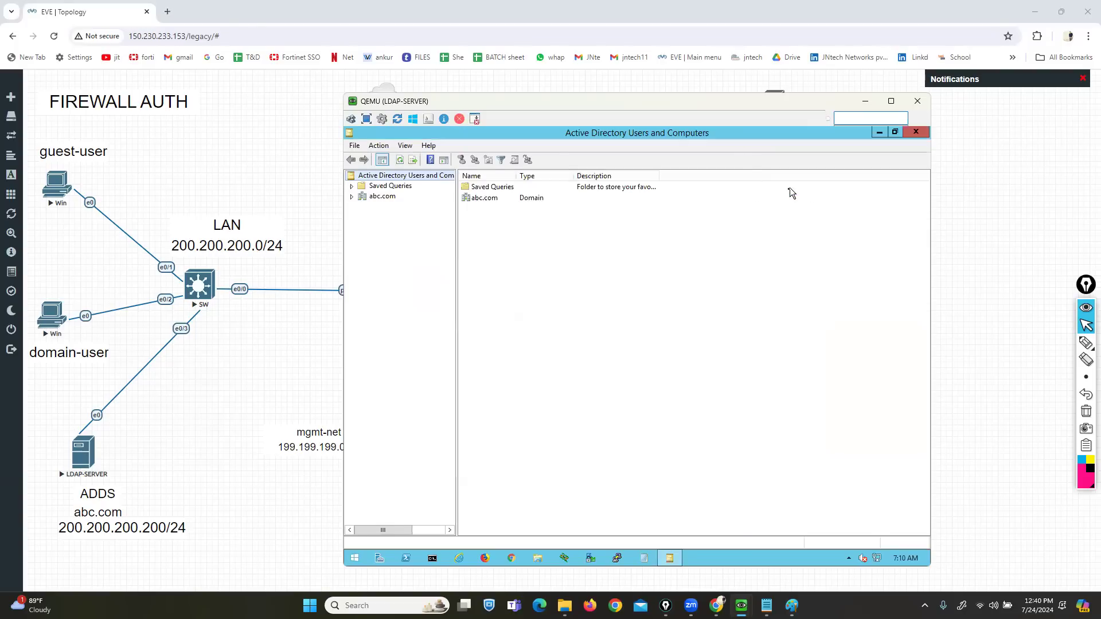
pyautogui.click(352, 197)
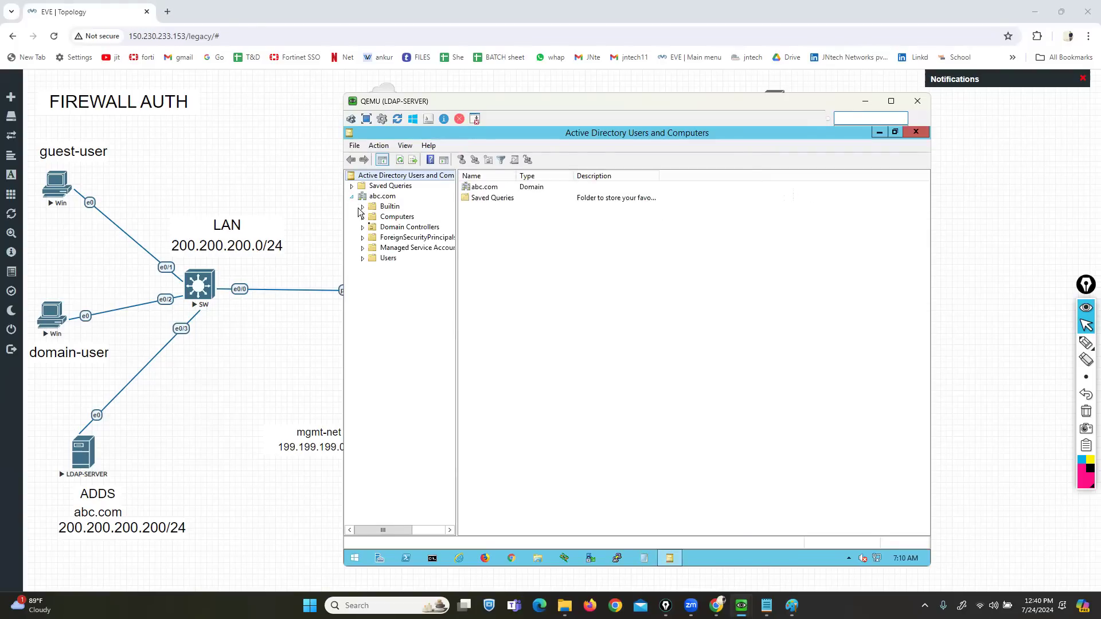
pyautogui.click(388, 259)
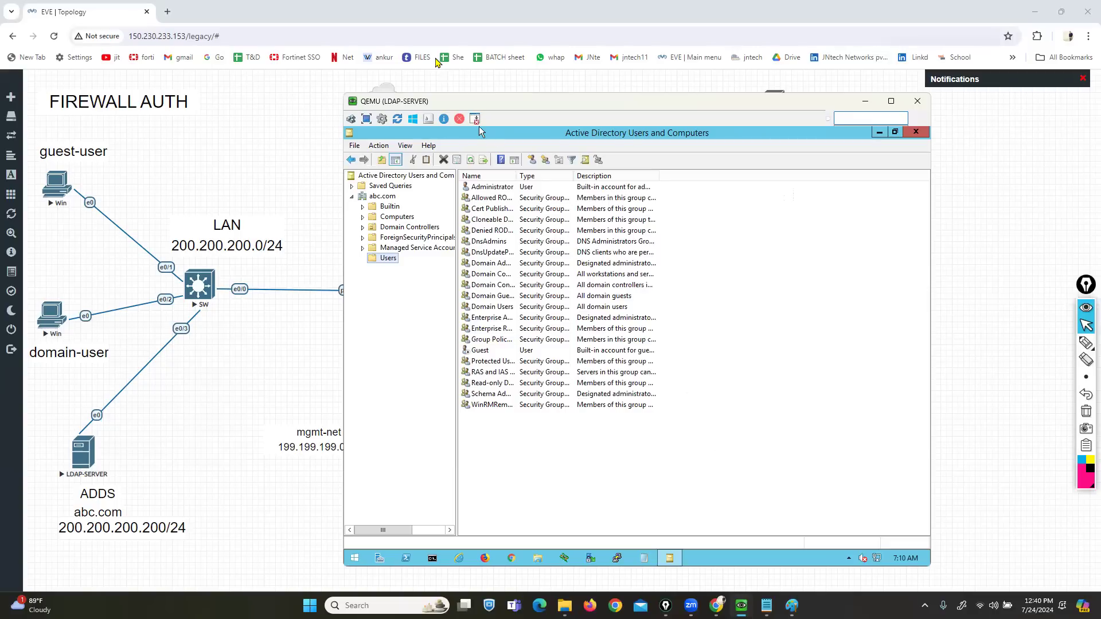
# - Draw a pink mark below the user list, then clear it
pyautogui.click(1085, 343)
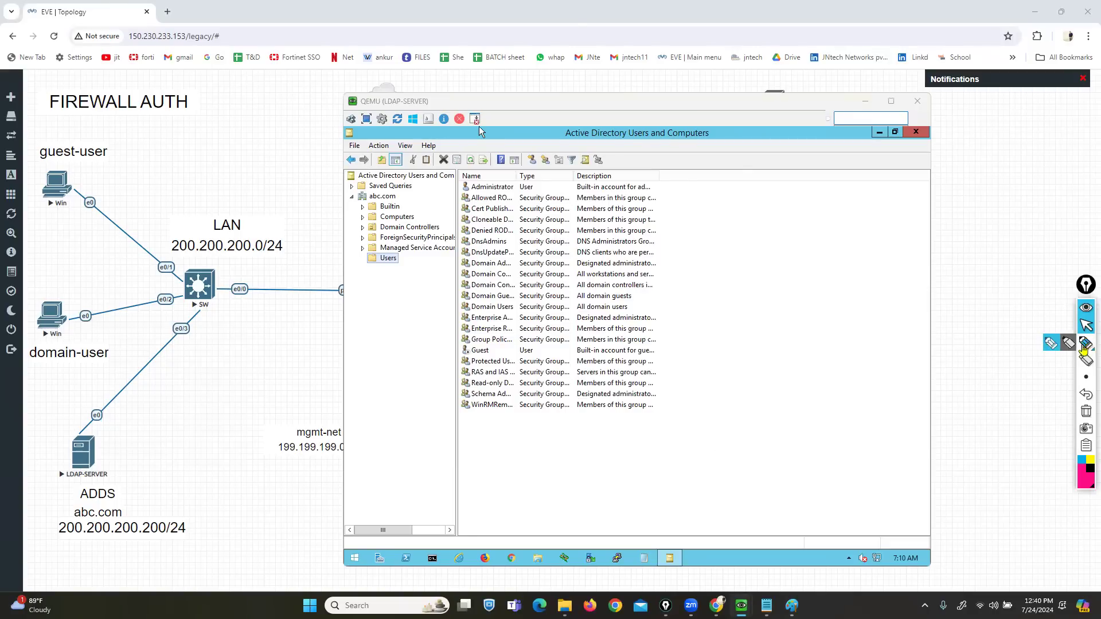
pyautogui.click(1068, 343)
pyautogui.moveTo(514, 452)
pyautogui.mouseDown()
pyautogui.moveTo(589, 481)
pyautogui.moveTo(654, 449)
pyautogui.mouseUp()
pyautogui.click(1086, 326)
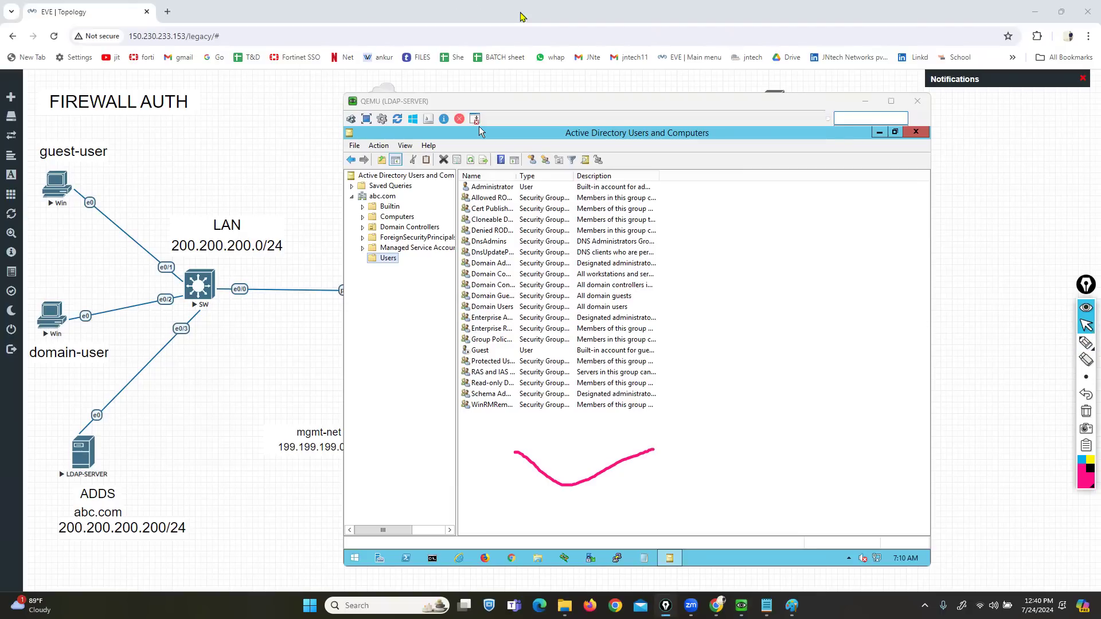
pyautogui.click(646, 466)
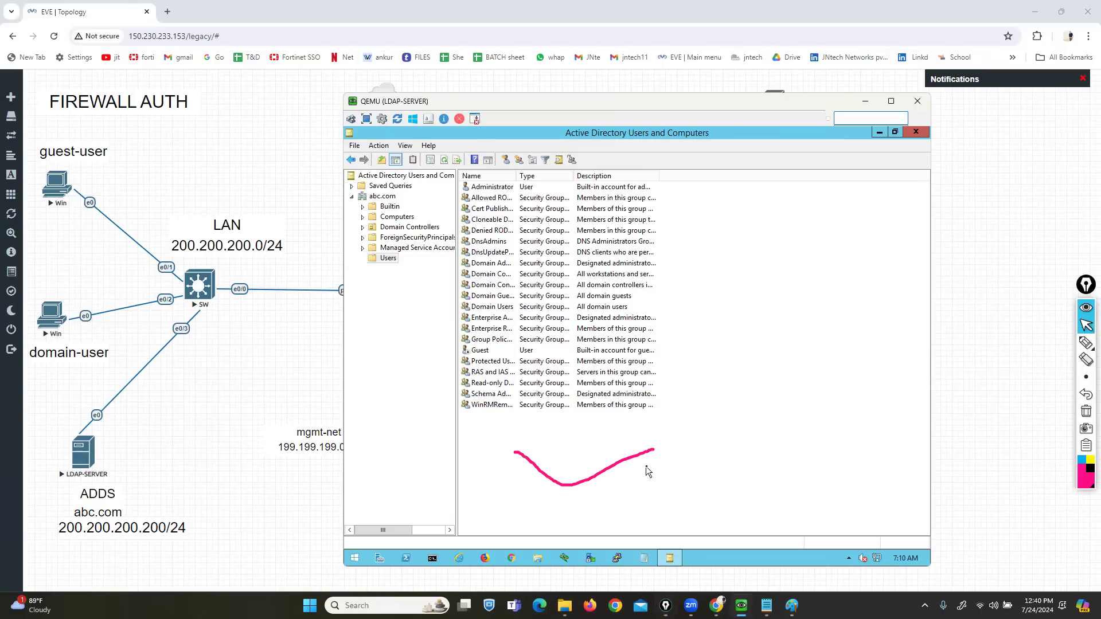
pyautogui.click(1085, 411)
# - Start a new user in abc.com/Users named s1 with logon name s1
pyautogui.rightClick(573, 462)
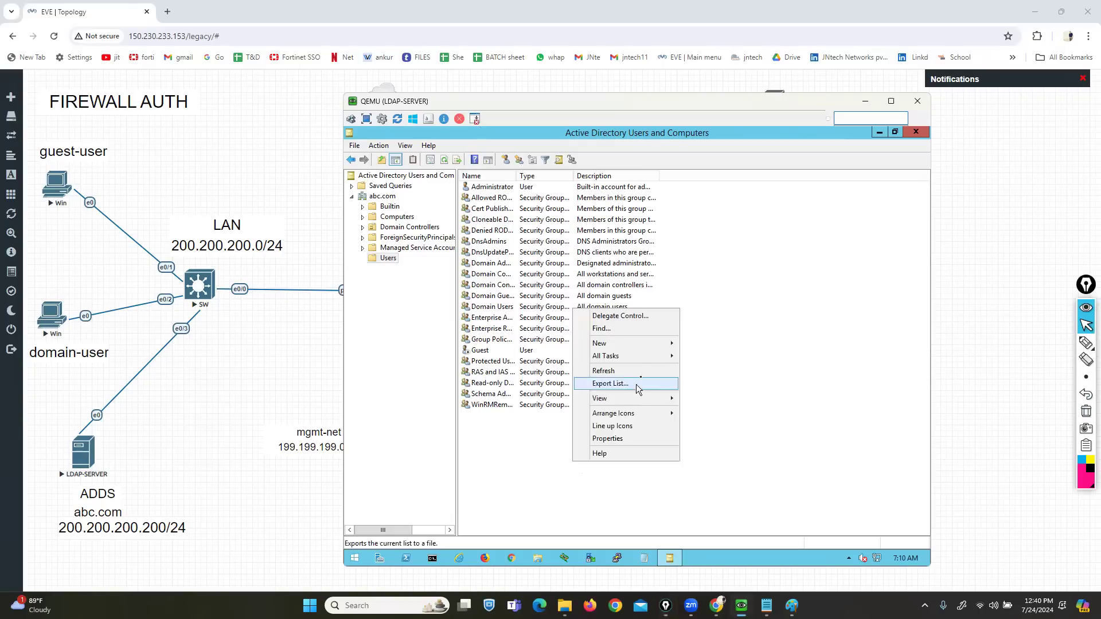
pyautogui.rightClick(539, 466)
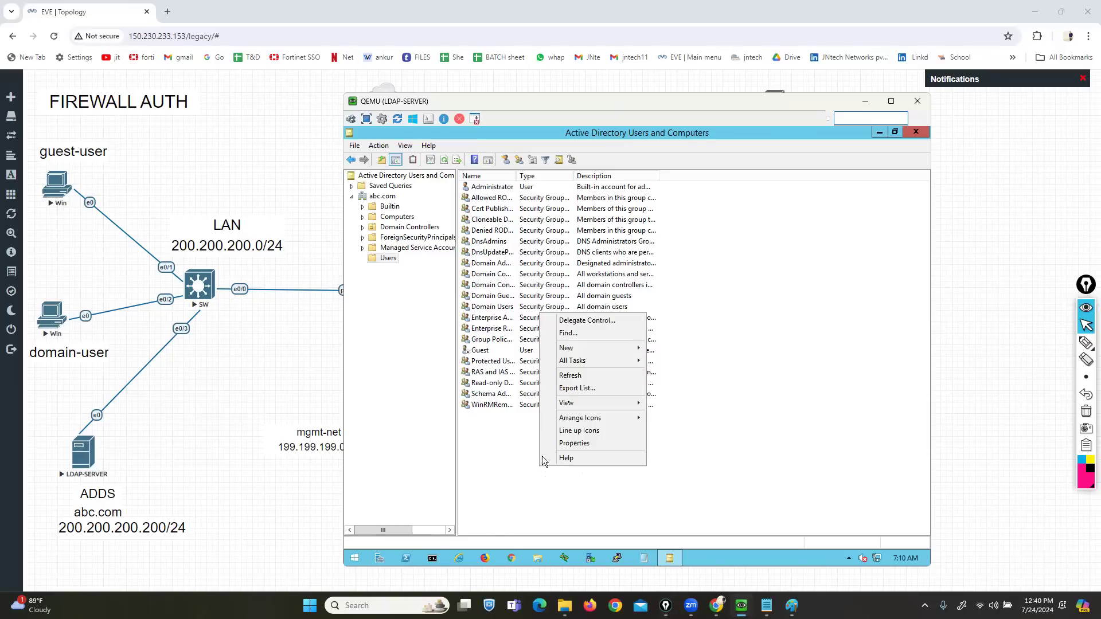
pyautogui.moveTo(623, 348)
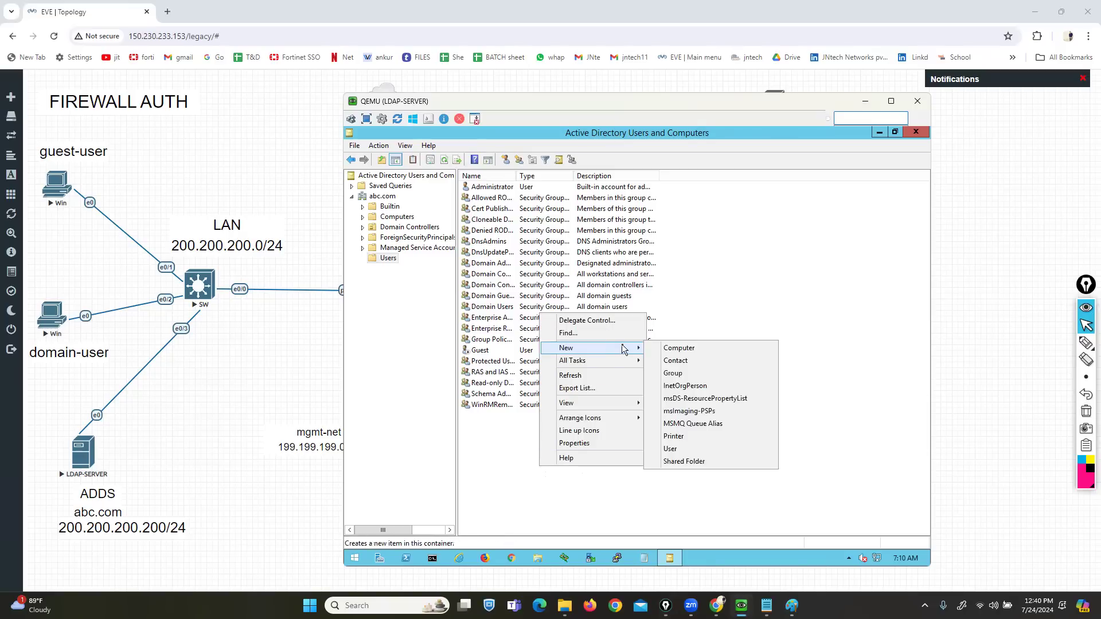
pyautogui.click(669, 449)
pyautogui.write('user1')
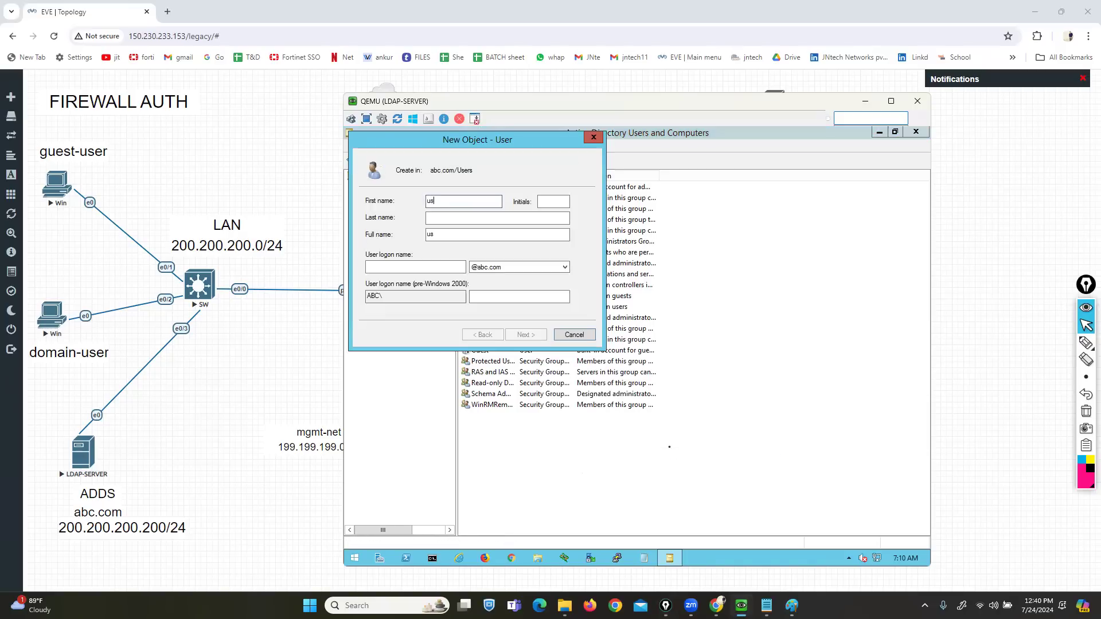
pyautogui.press('Tab')
pyautogui.press('Tab')
pyautogui.press('Tab')
pyautogui.hotkey('shift', 'Tab')
pyautogui.hotkey('shift', 'Tab')
pyautogui.hotkey('shift', 'Tab')
pyautogui.write('s1')
pyautogui.press('Tab')
pyautogui.press('Tab')
pyautogui.press('Tab')
pyautogui.press('Tab')
pyautogui.write('s1')
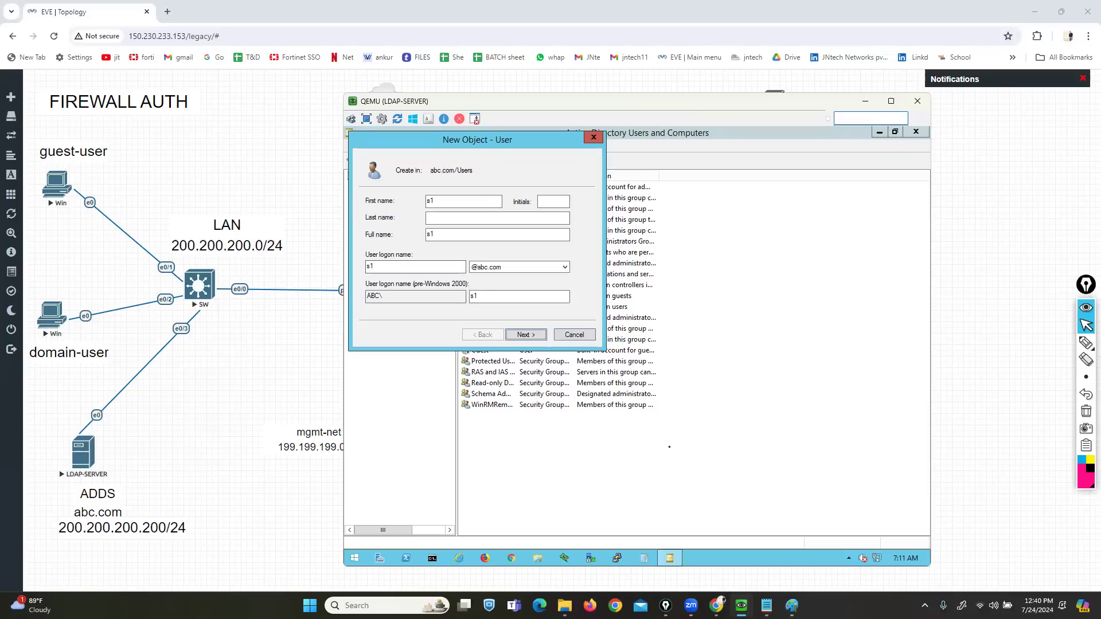
pyautogui.press('Return')
# - Give s1 a password that cannot be changed and never expires, and finish the wizard
pyautogui.write('••••••••')
pyautogui.press('Tab')
pyautogui.write('•••••')
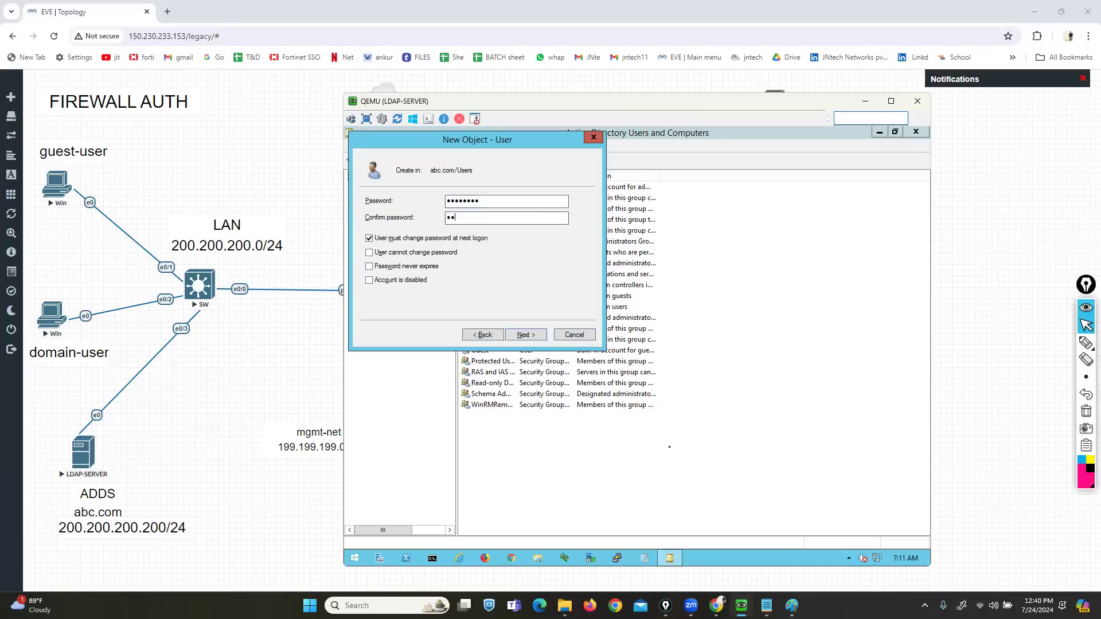
pyautogui.write('•••')
pyautogui.press('Tab')
pyautogui.press('space')
pyautogui.press('Tab')
pyautogui.press('space')
pyautogui.press('Tab')
pyautogui.press('space')
pyautogui.press('Tab')
pyautogui.press('Tab')
pyautogui.press('Tab')
pyautogui.press('Return')
pyautogui.press('Return')
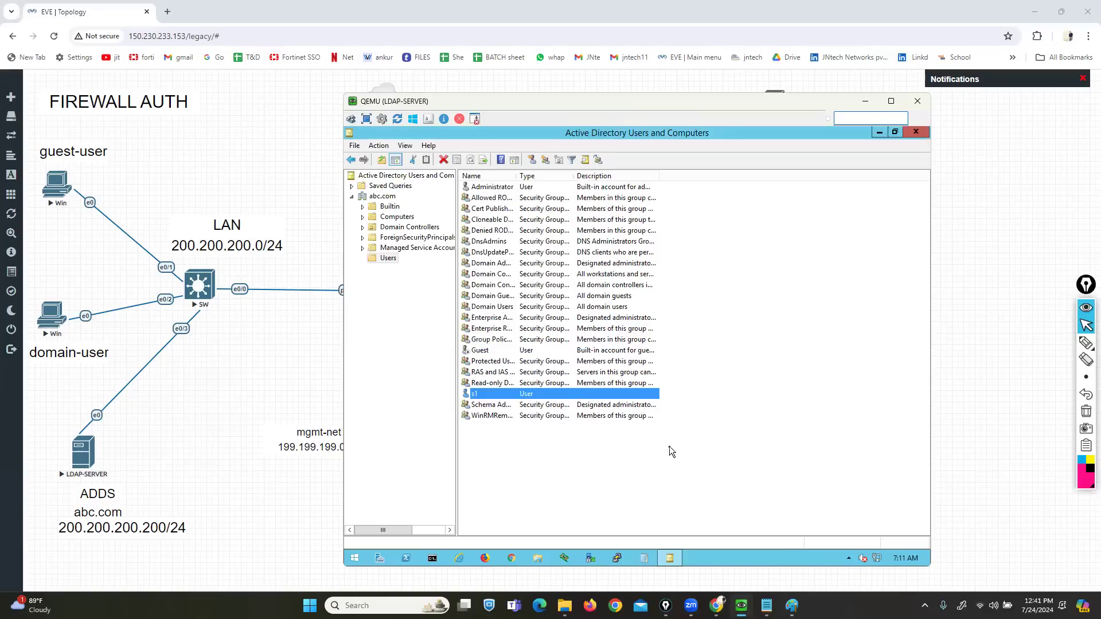
# - Start another new user in Users with logon name mkt1
pyautogui.rightClick(590, 469)
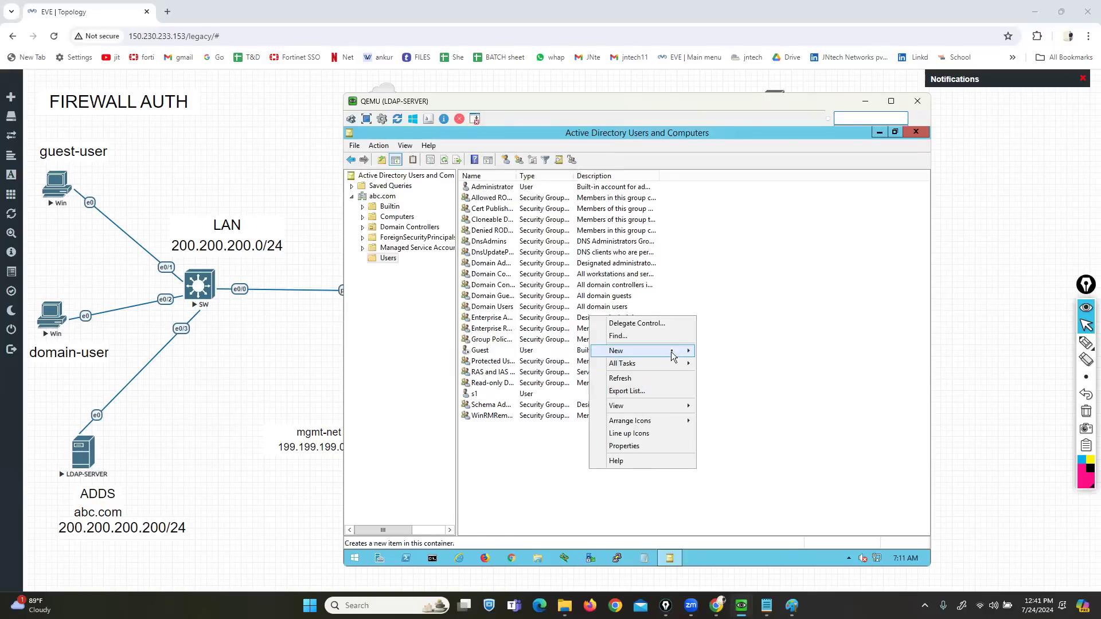
pyautogui.moveTo(674, 350)
pyautogui.click(721, 452)
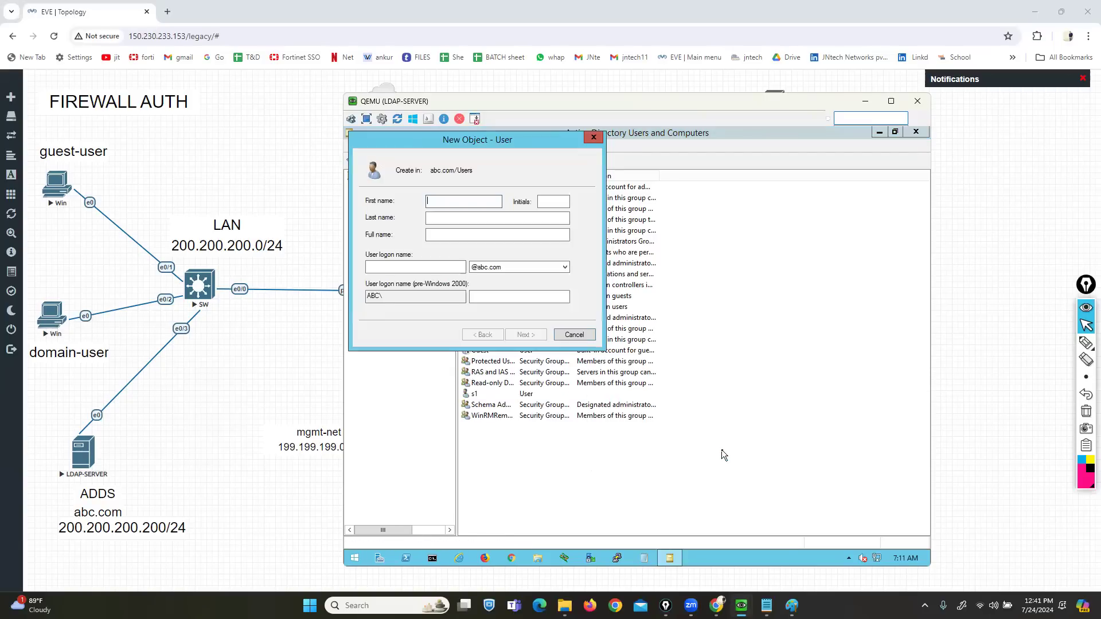
pyautogui.write('mk')
pyautogui.press('Tab')
pyautogui.press('Tab')
pyautogui.press('Tab')
pyautogui.press('Tab')
pyautogui.write('mkt1')
pyautogui.press('Tab')
pyautogui.press('Tab')
pyautogui.press('Tab')
pyautogui.press('Tab')
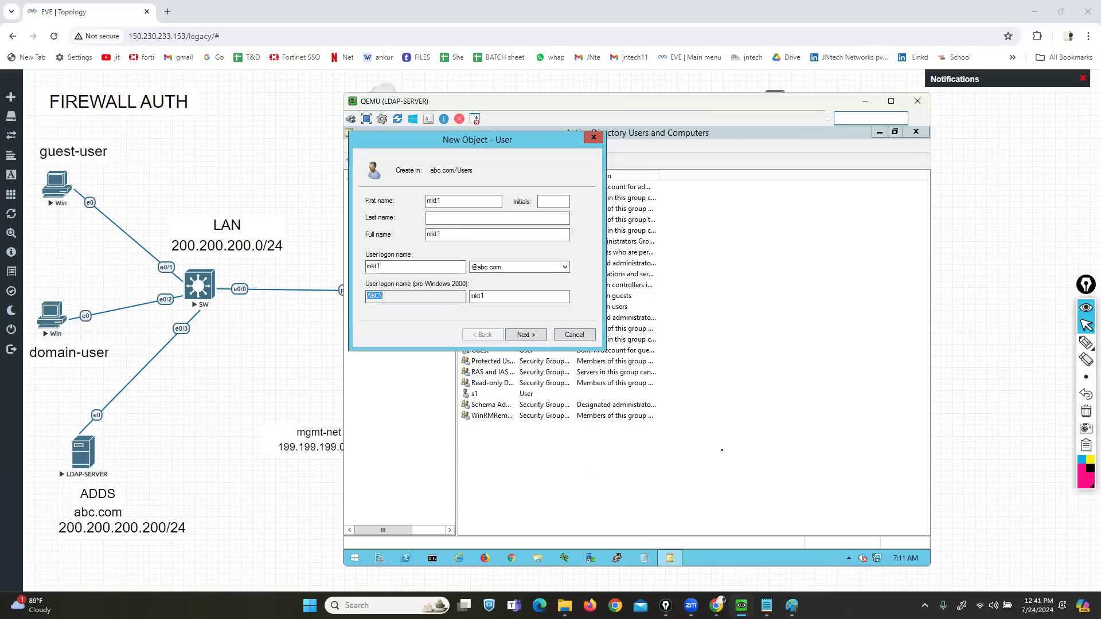
pyautogui.press('Return')
# - Give mkt1 a password that cannot be changed and never expires, and finish the wizard
pyautogui.write('Passwor')
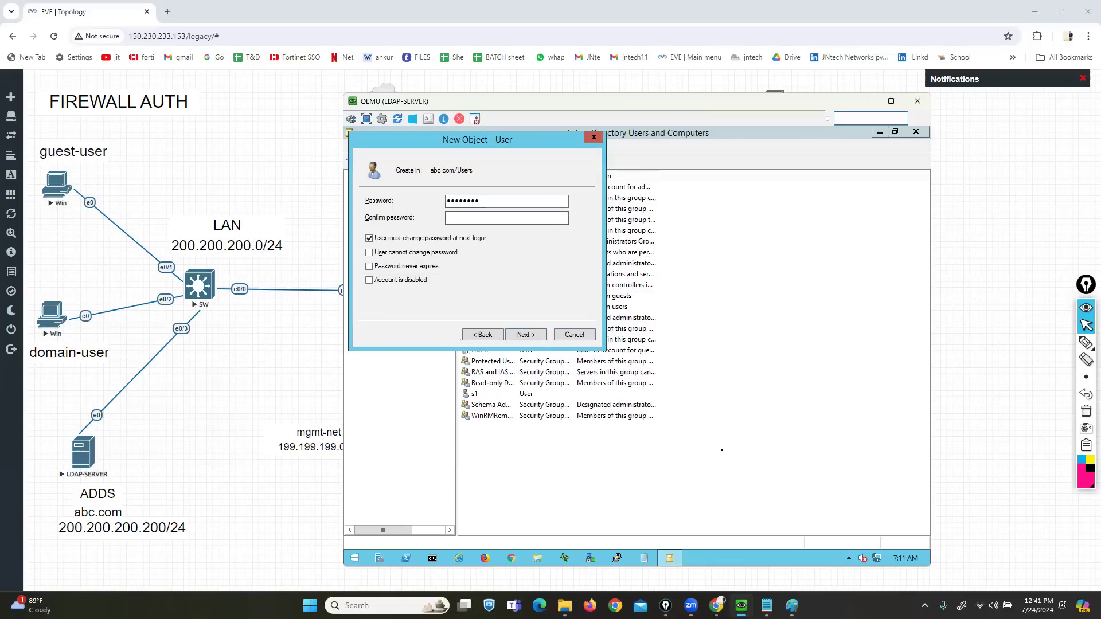
pyautogui.write('Password')
pyautogui.press('Tab')
pyautogui.press('space')
pyautogui.press('Tab')
pyautogui.press('space')
pyautogui.press('Tab')
pyautogui.press('space')
pyautogui.press('Tab')
pyautogui.press('Tab')
pyautogui.press('Tab')
pyautogui.press('Return')
pyautogui.press('Return')
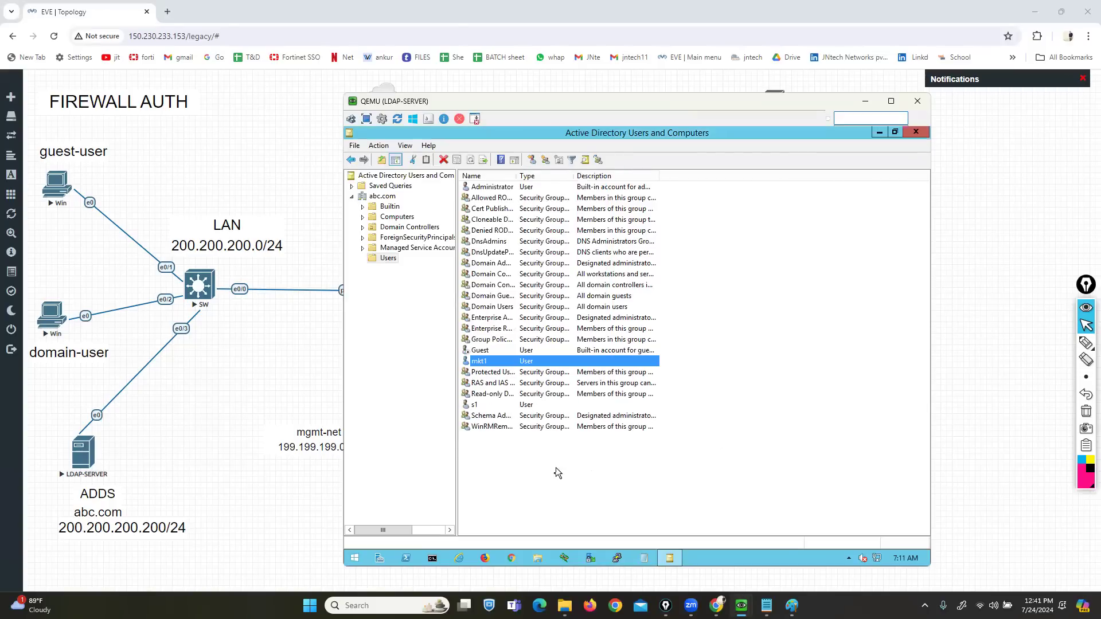
# - Create the security group sales-grp in the Users container
pyautogui.rightClick(629, 479)
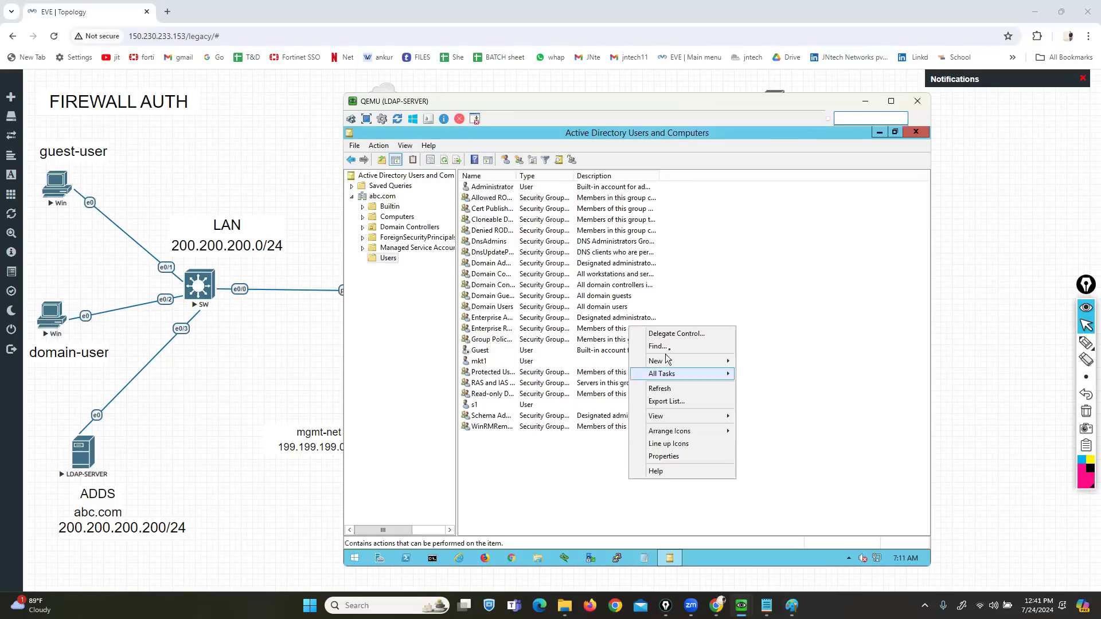
pyautogui.moveTo(682, 360)
pyautogui.click(765, 386)
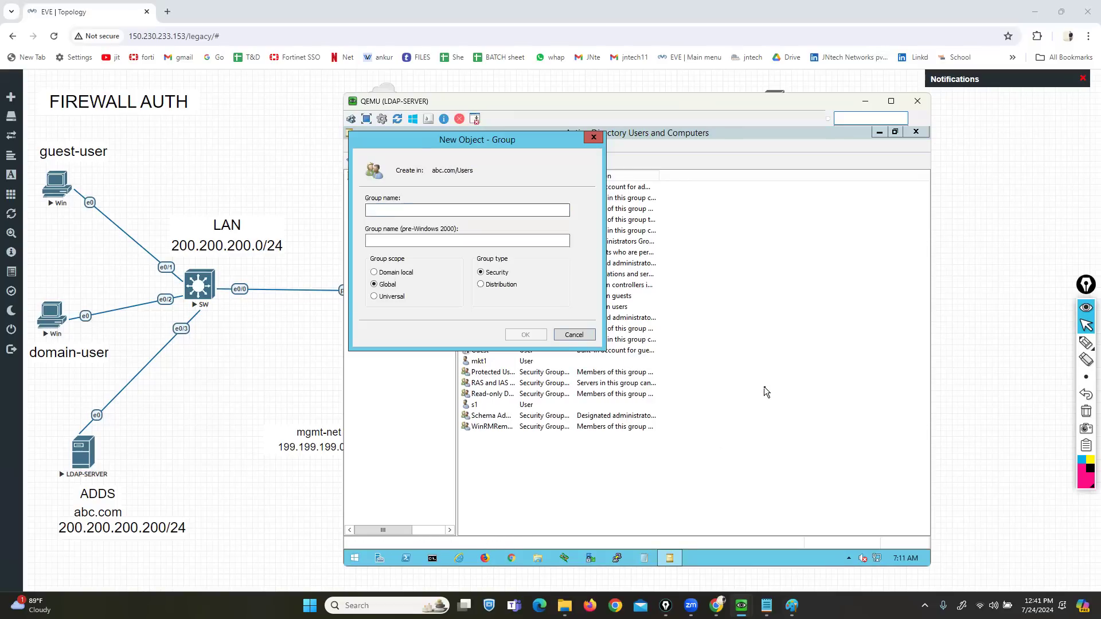
pyautogui.write('sales-grp')
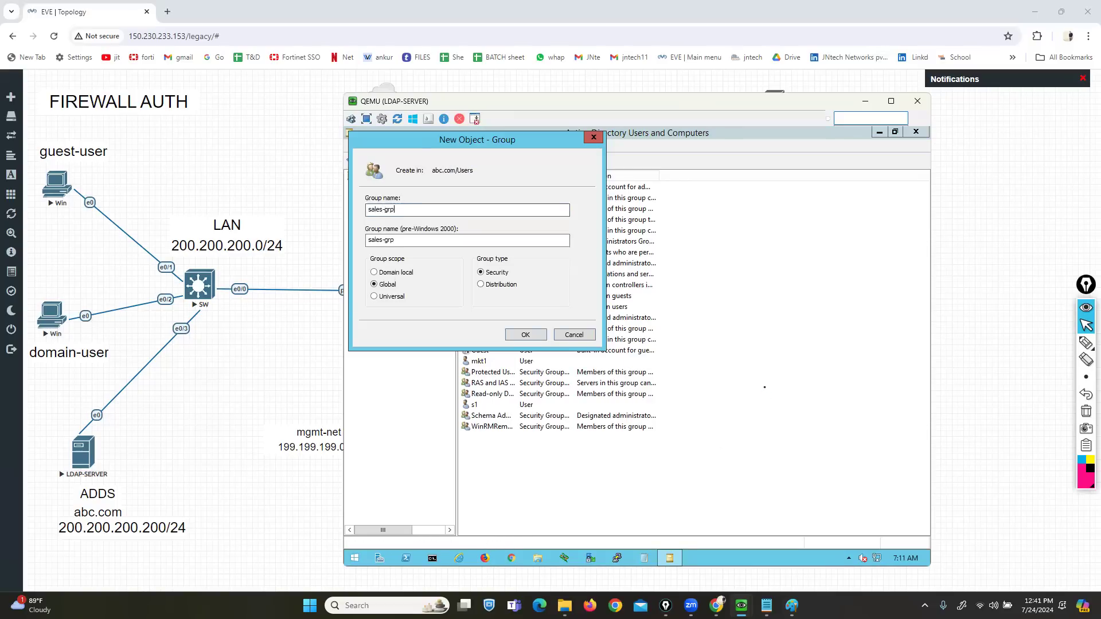
pyautogui.click(533, 336)
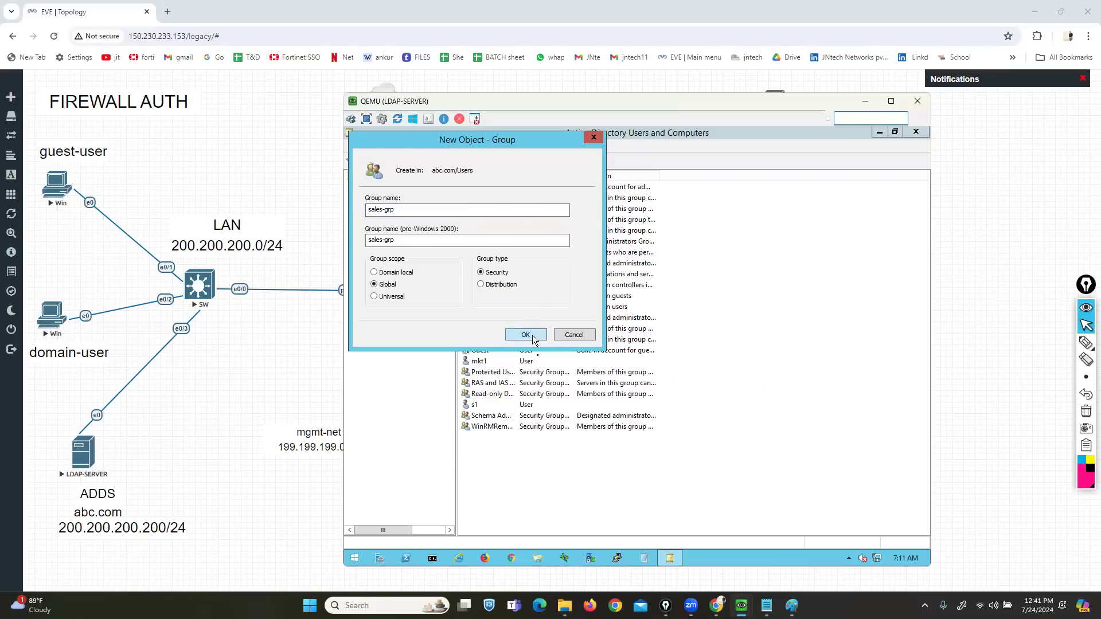
# - Create a second security group named mkt-grp in Users
pyautogui.rightClick(576, 328)
pyautogui.moveTo(654, 362)
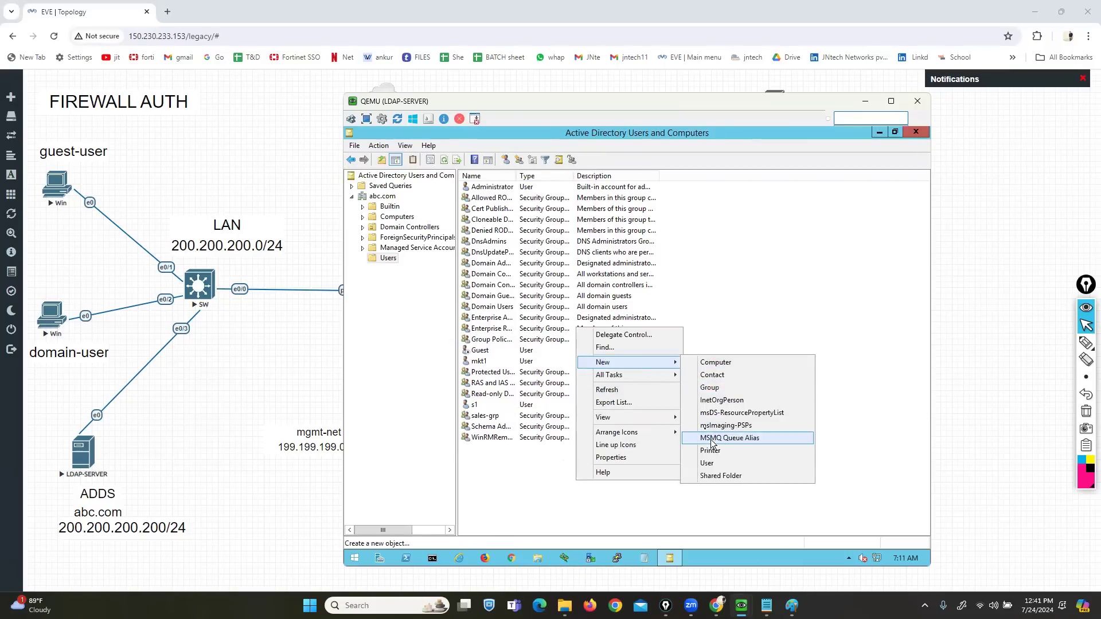
pyautogui.click(708, 388)
pyautogui.write('mkt-grp')
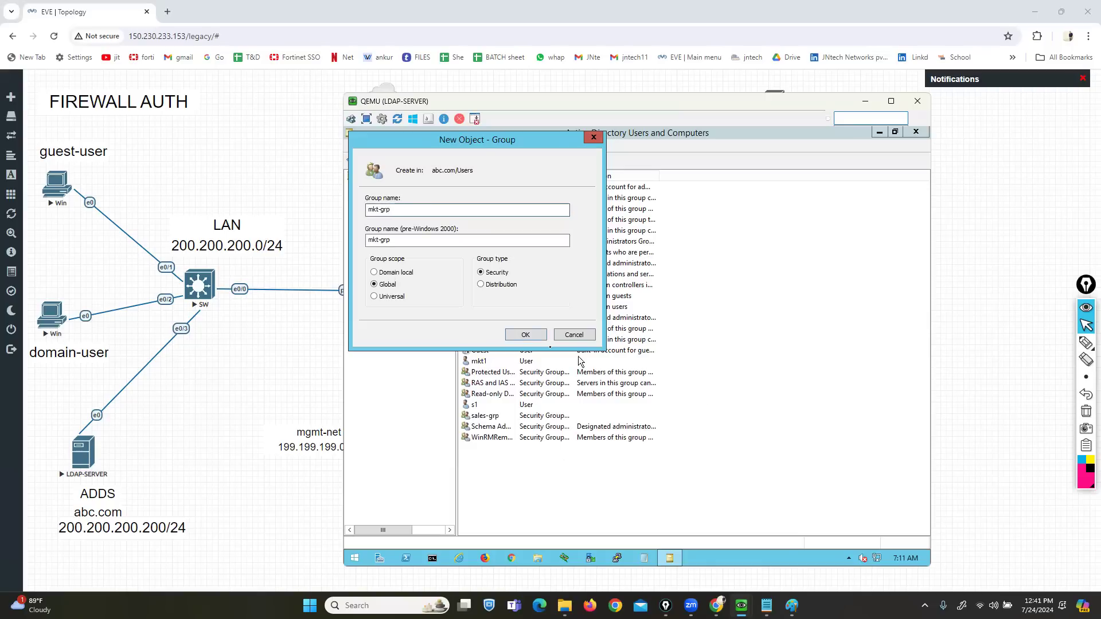
pyautogui.click(527, 335)
pyautogui.click(514, 510)
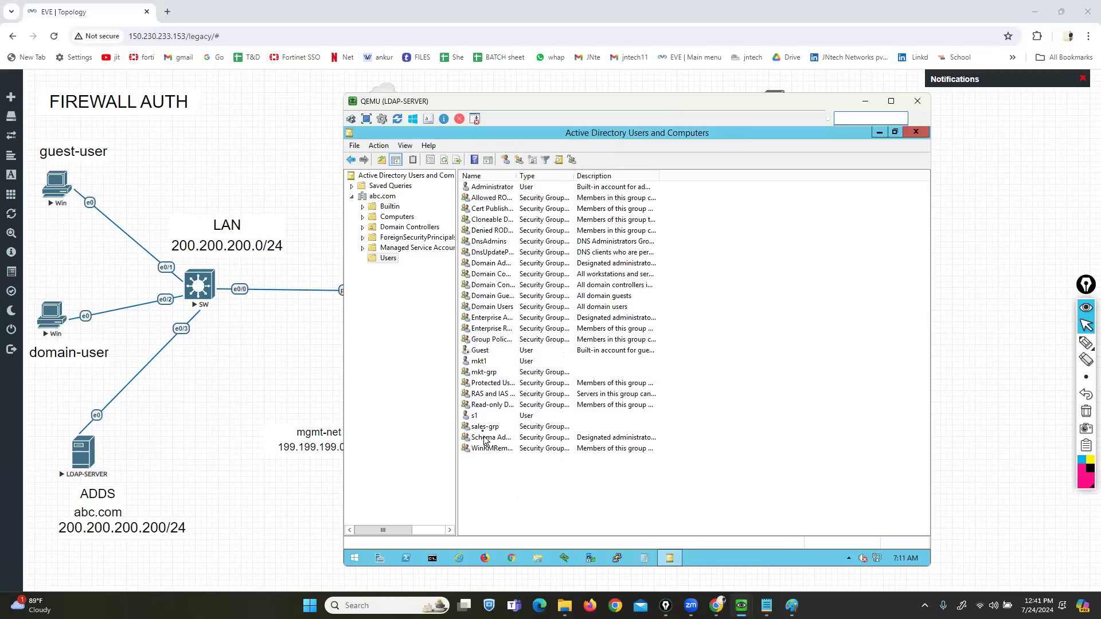
# - Add user s1 as a member of sales-grp
pyautogui.doubleClick(482, 429)
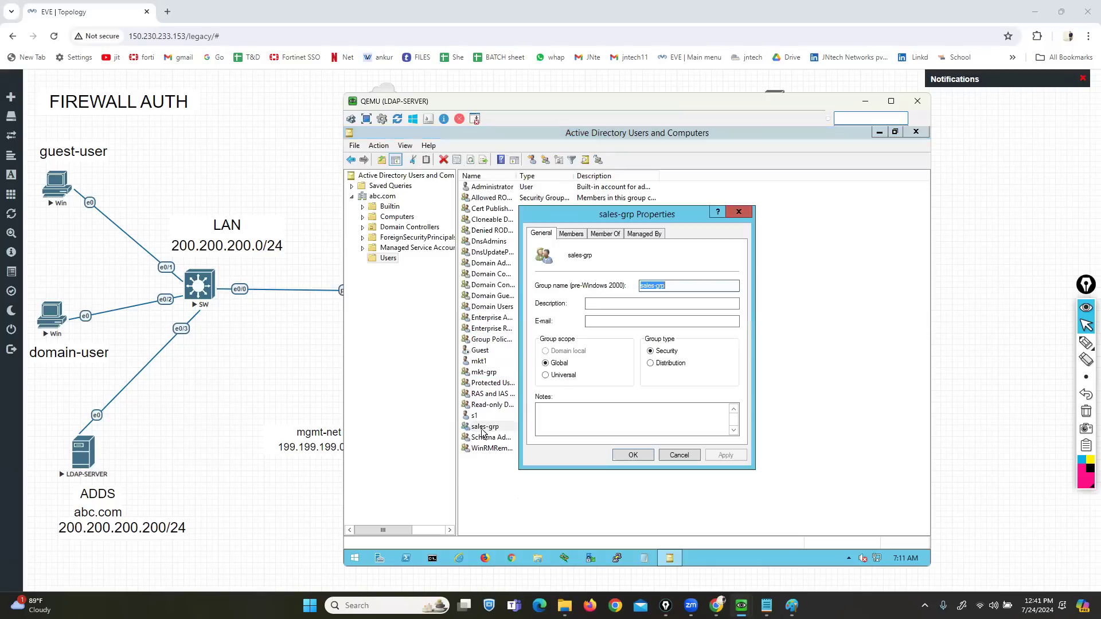
pyautogui.click(570, 235)
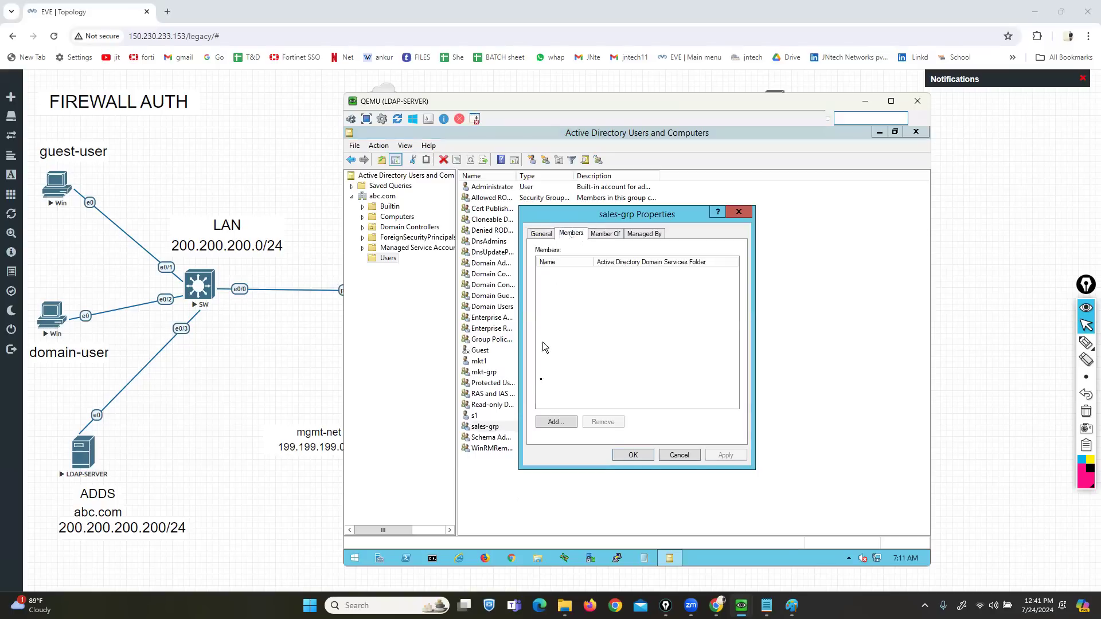
pyautogui.click(555, 422)
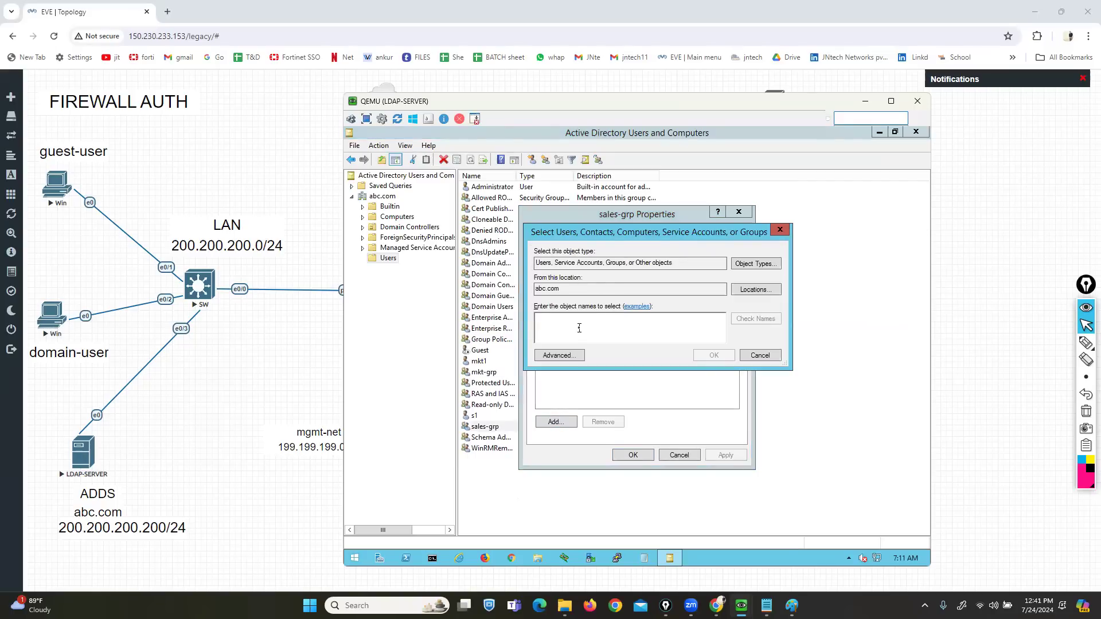
pyautogui.write('s1')
pyautogui.click(741, 315)
pyautogui.click(706, 356)
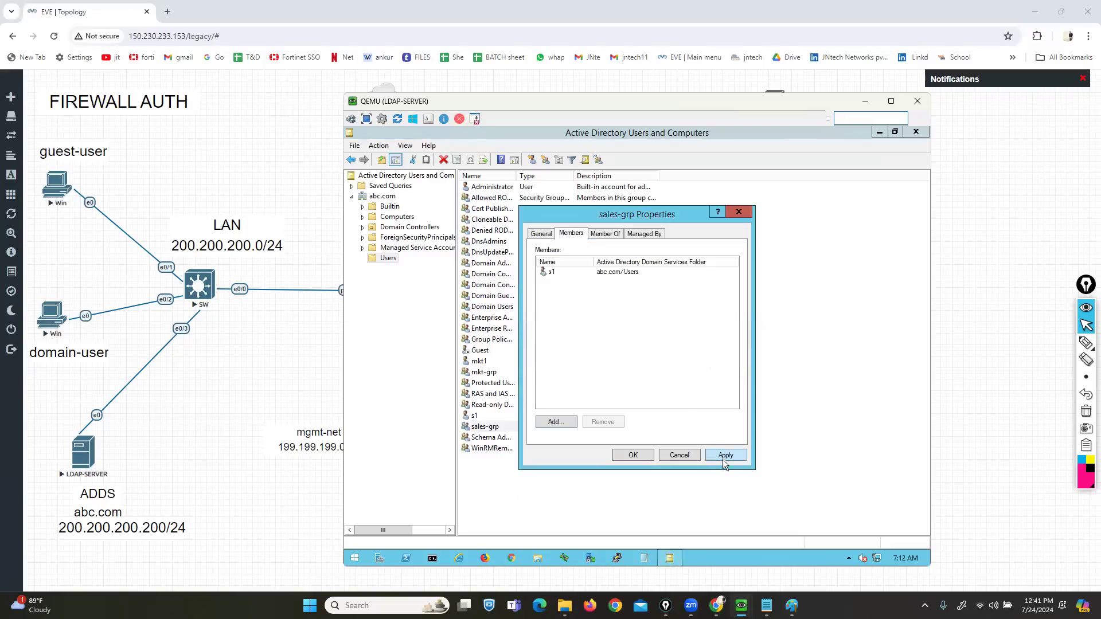
pyautogui.click(627, 457)
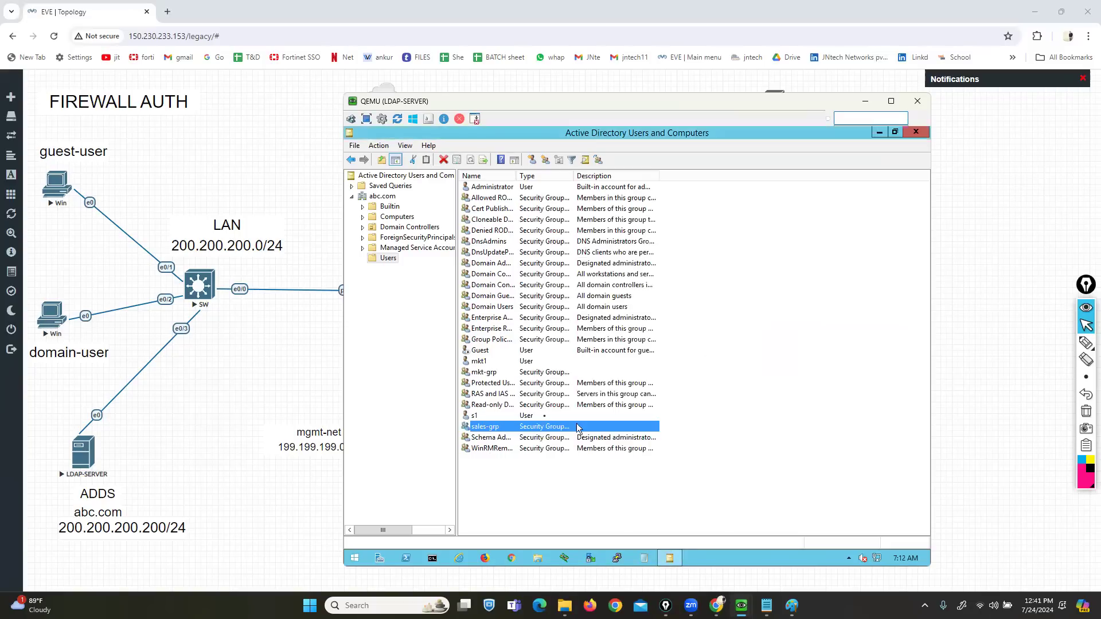
# - Add user mkt1 as a member of mkt-grp
pyautogui.click(485, 372)
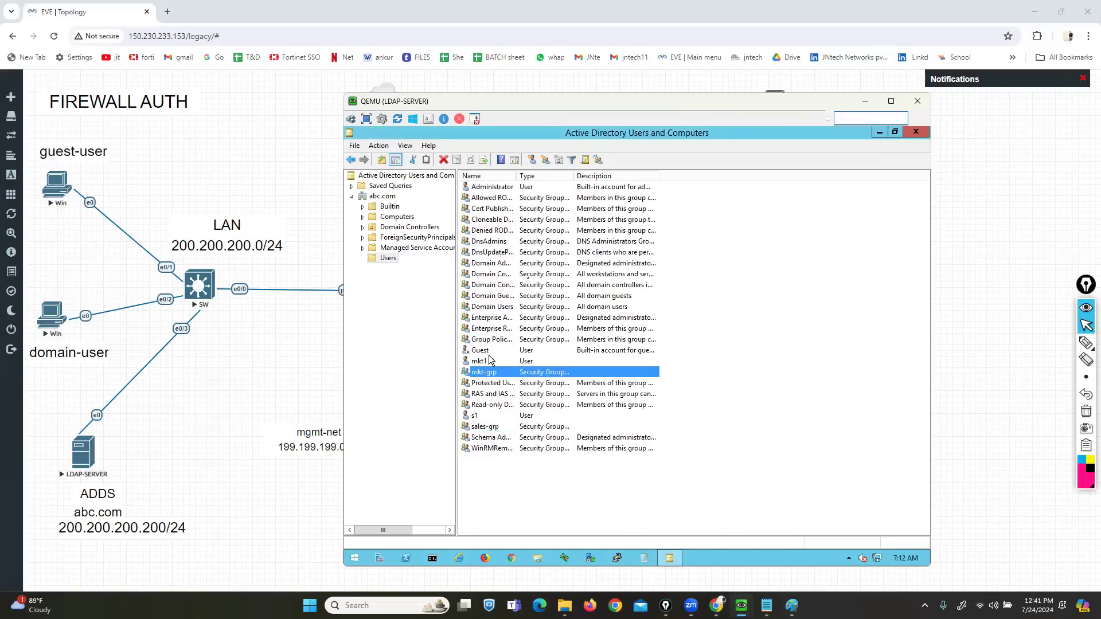
pyautogui.doubleClick(514, 376)
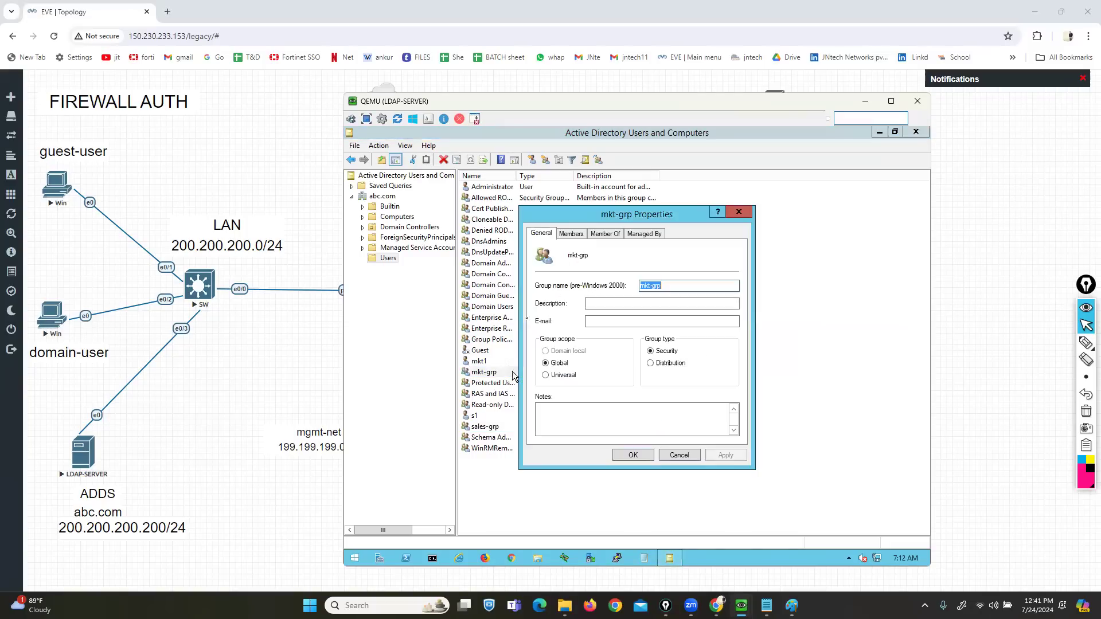
pyautogui.click(575, 233)
pyautogui.click(556, 423)
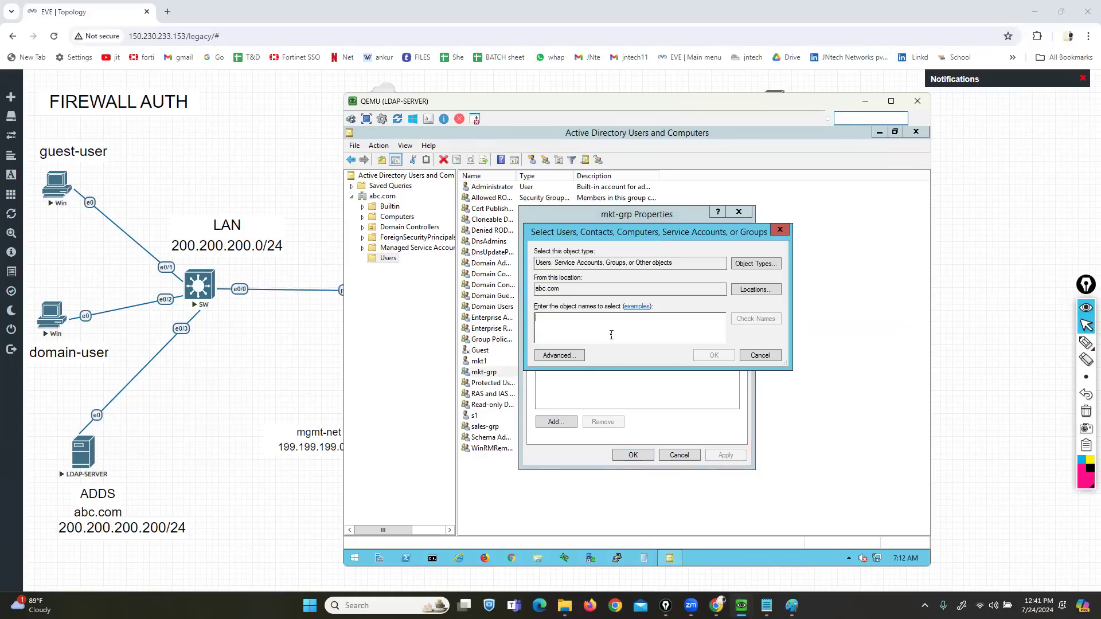
pyautogui.write('mkt')
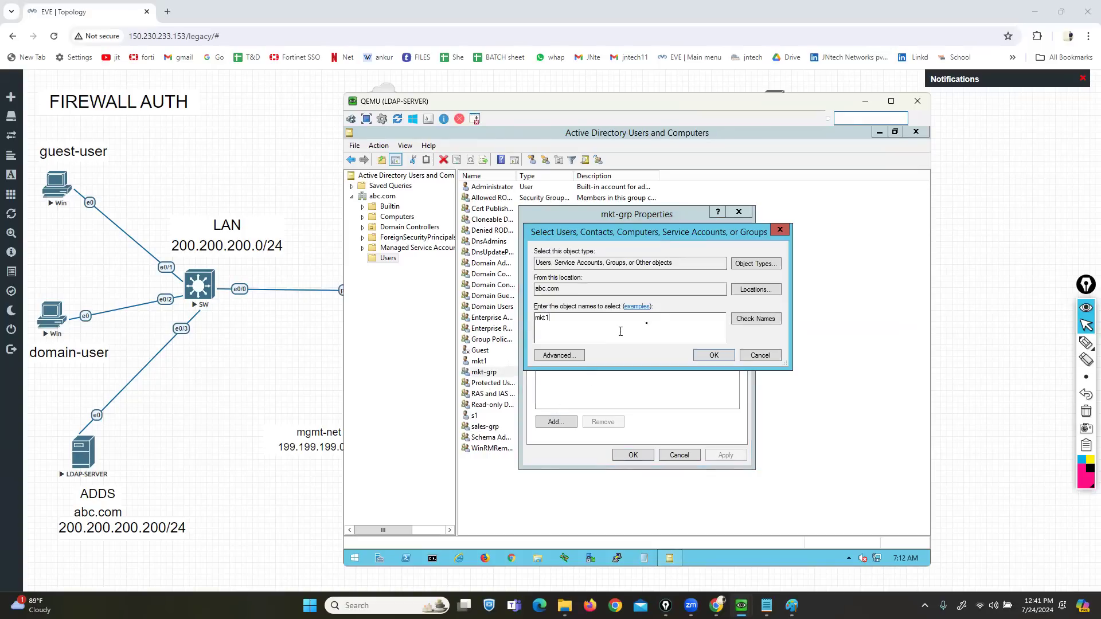
pyautogui.write('1')
pyautogui.click(740, 319)
pyautogui.click(710, 355)
pyautogui.click(630, 455)
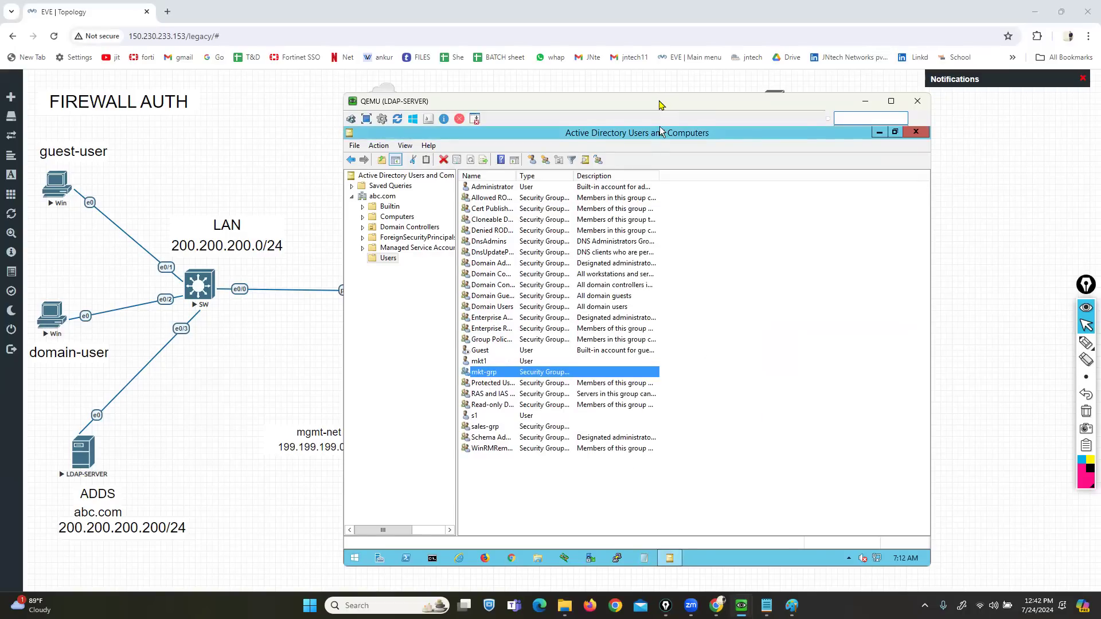
pyautogui.moveTo(663, 102); pyautogui.dragTo(567, 80)
# - Minimize ADUC and open DNS Manager maximized, selecting server SRV
pyautogui.click(785, 111)
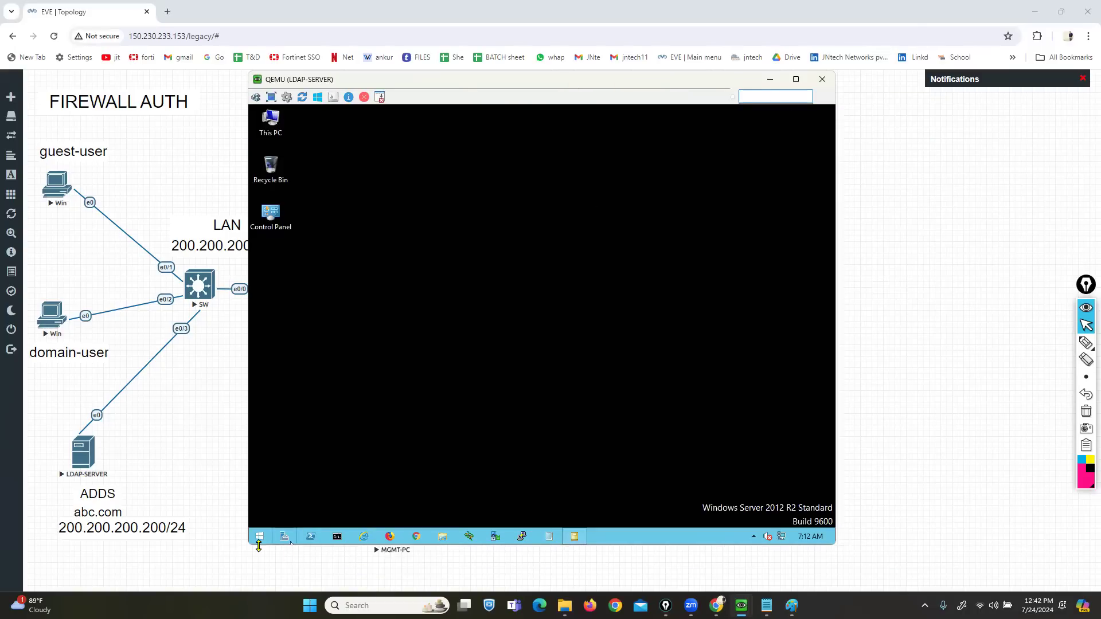
pyautogui.click(260, 536)
pyautogui.write('ad')
pyautogui.press('BackSpace')
pyautogui.press('BackSpace')
pyautogui.write('dns')
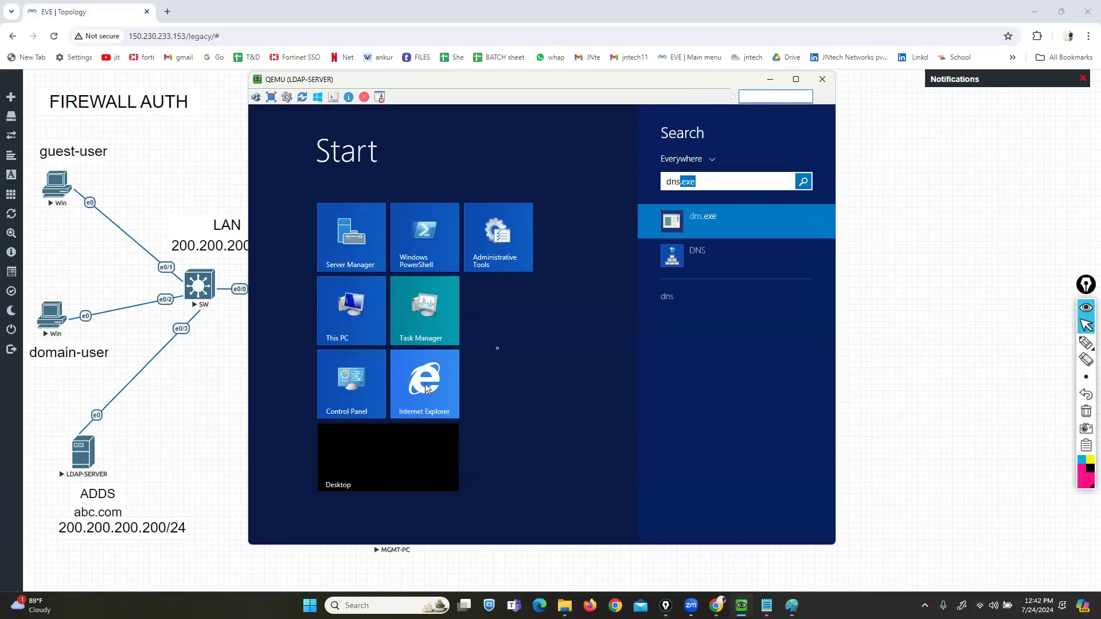
pyautogui.click(686, 258)
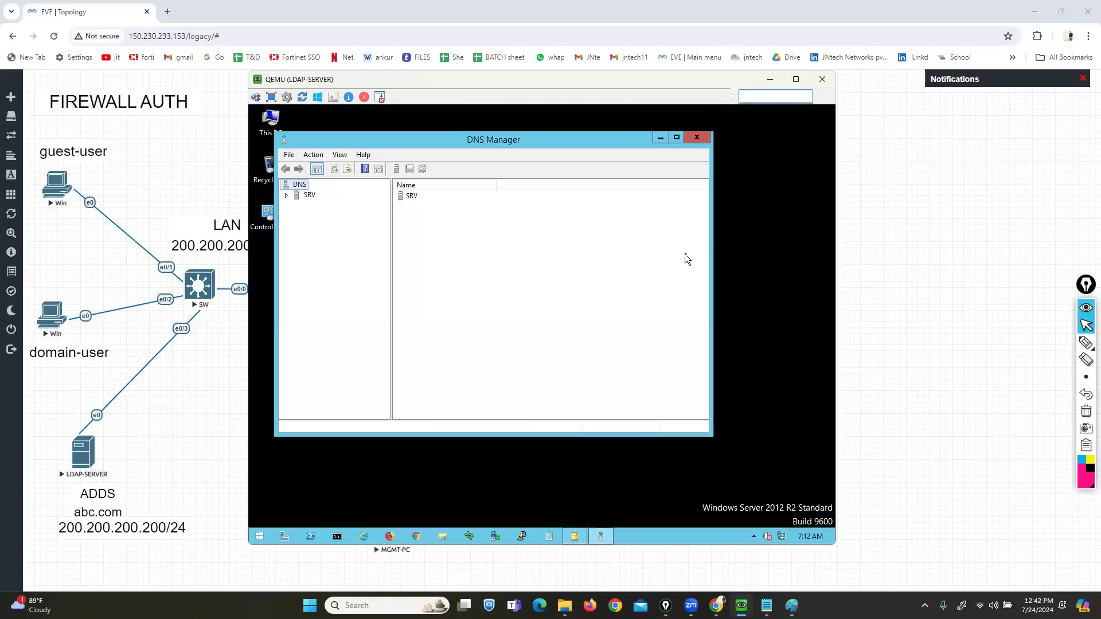
pyautogui.click(676, 139)
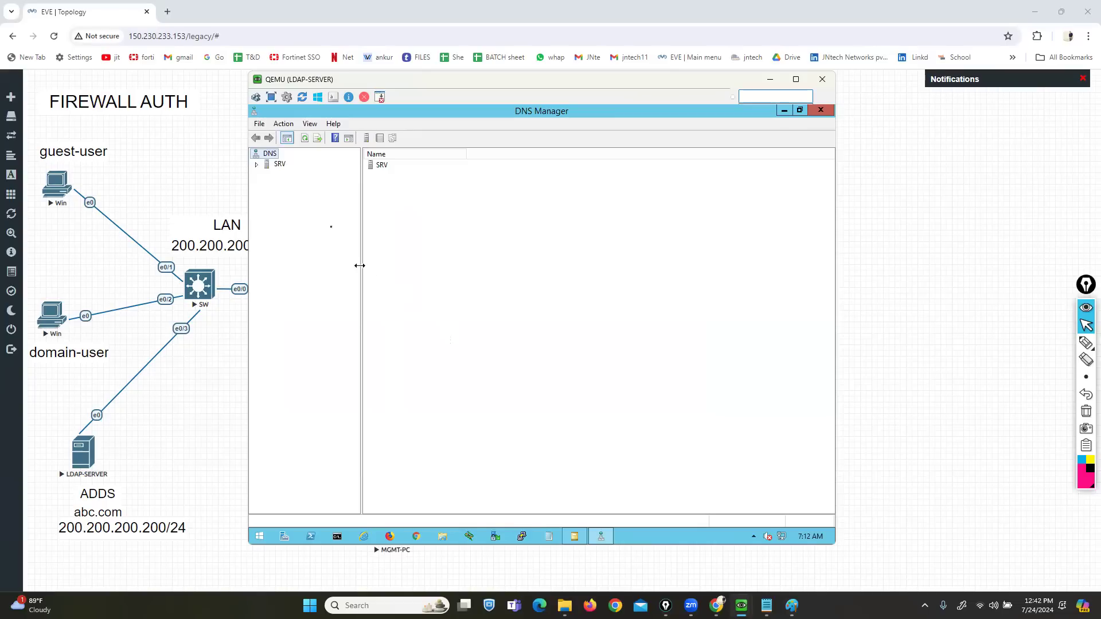
pyautogui.click(278, 165)
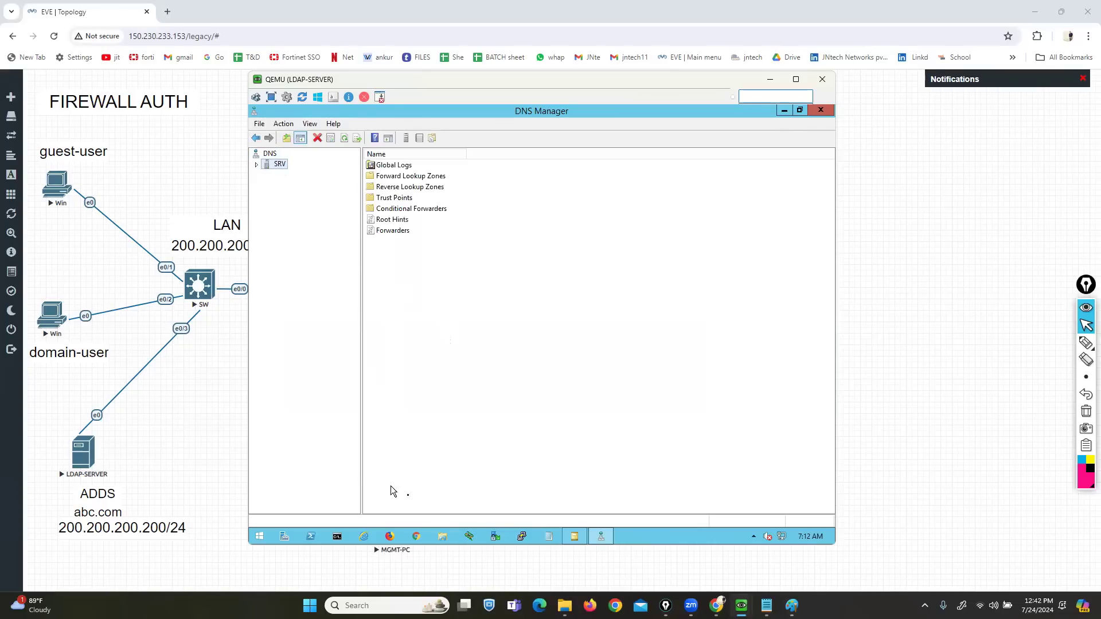
# - Check in This PC's properties that the computer name is srv, then close both windows
pyautogui.click(443, 536)
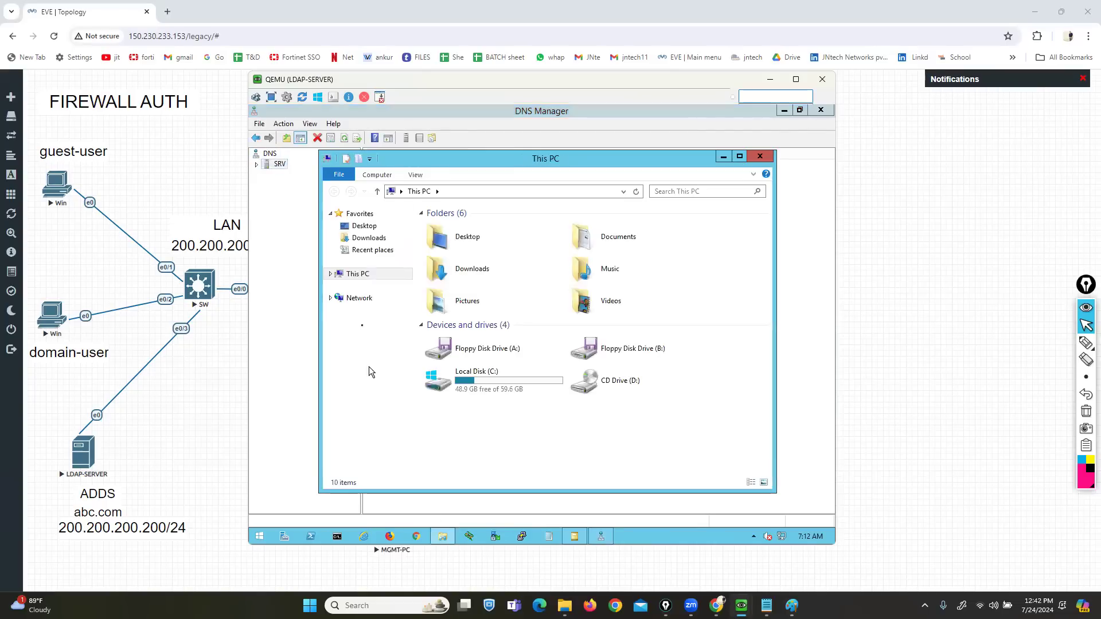
pyautogui.rightClick(517, 453)
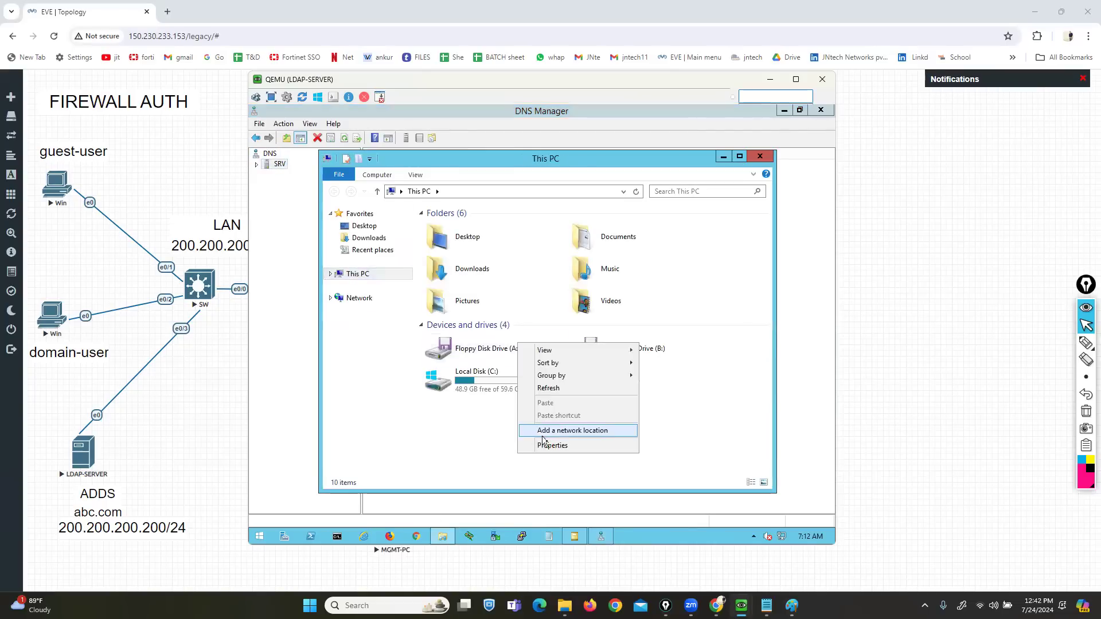
pyautogui.click(549, 447)
pyautogui.click(1085, 343)
pyautogui.moveTo(478, 391); pyautogui.dragTo(587, 379)
pyautogui.click(1086, 393)
pyautogui.click(1086, 325)
pyautogui.click(774, 171)
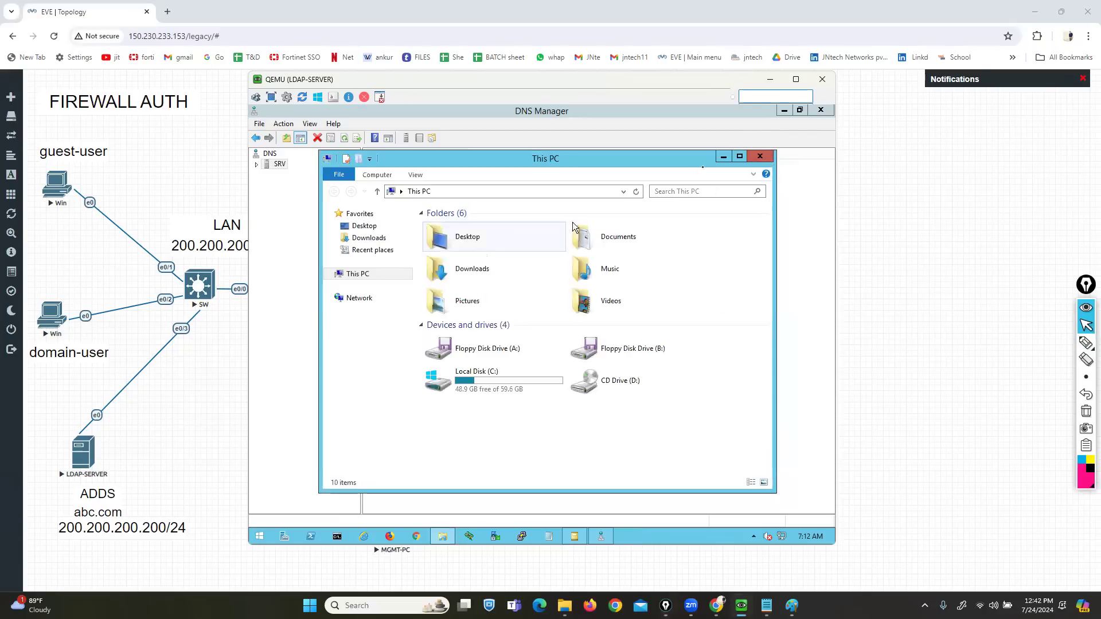
pyautogui.click(760, 156)
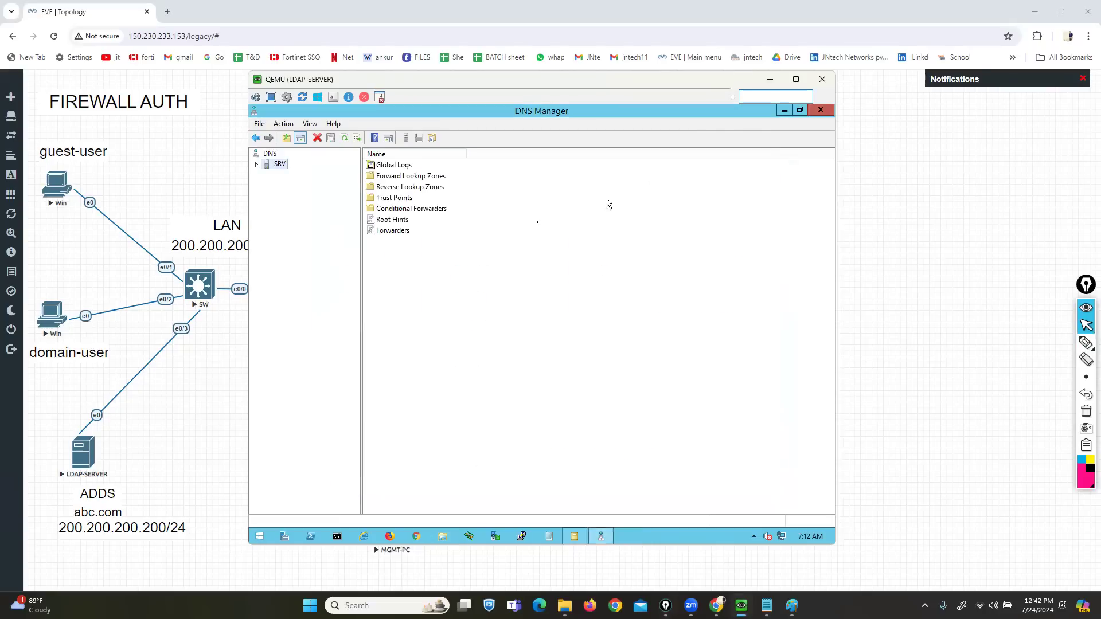
# - Expand SRV and review the forward lookup zones and the abc.com zone records
pyautogui.click(255, 166)
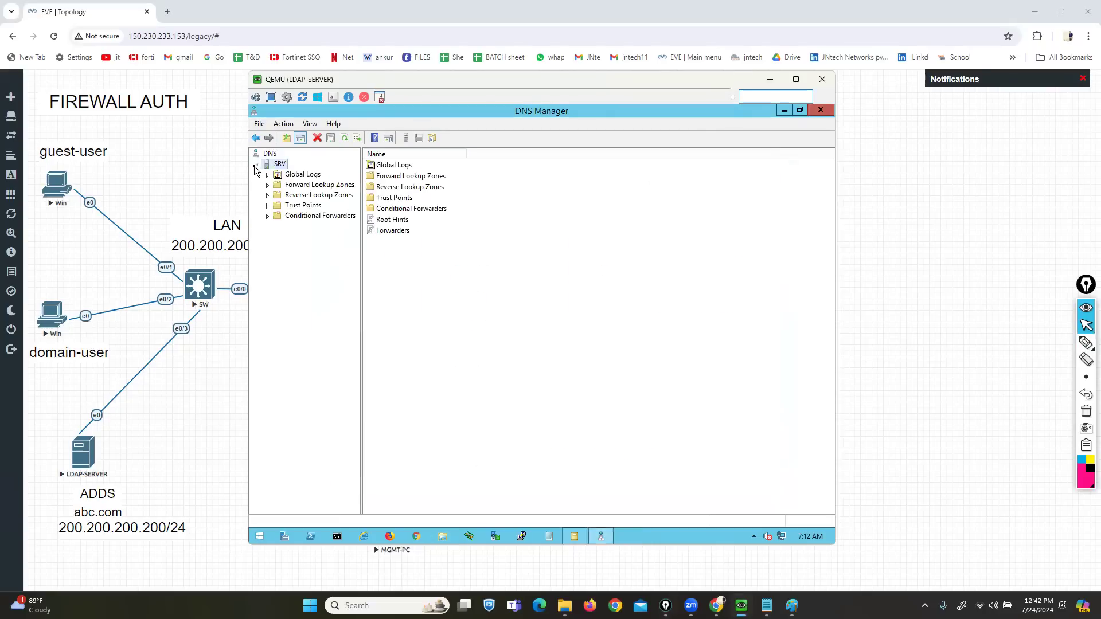
pyautogui.click(302, 190)
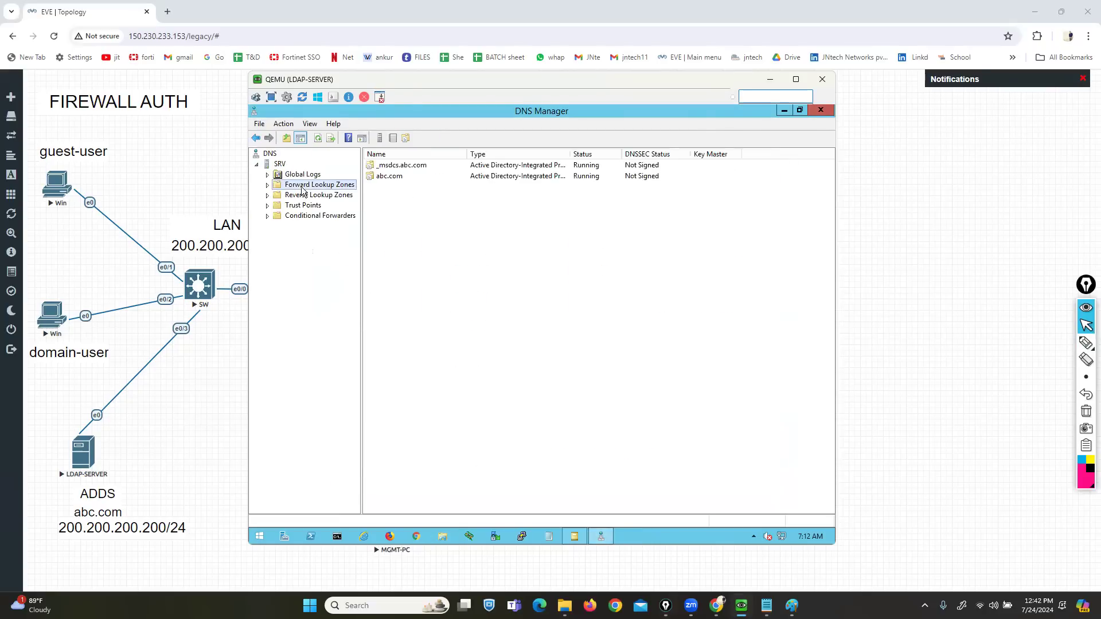
pyautogui.click(304, 196)
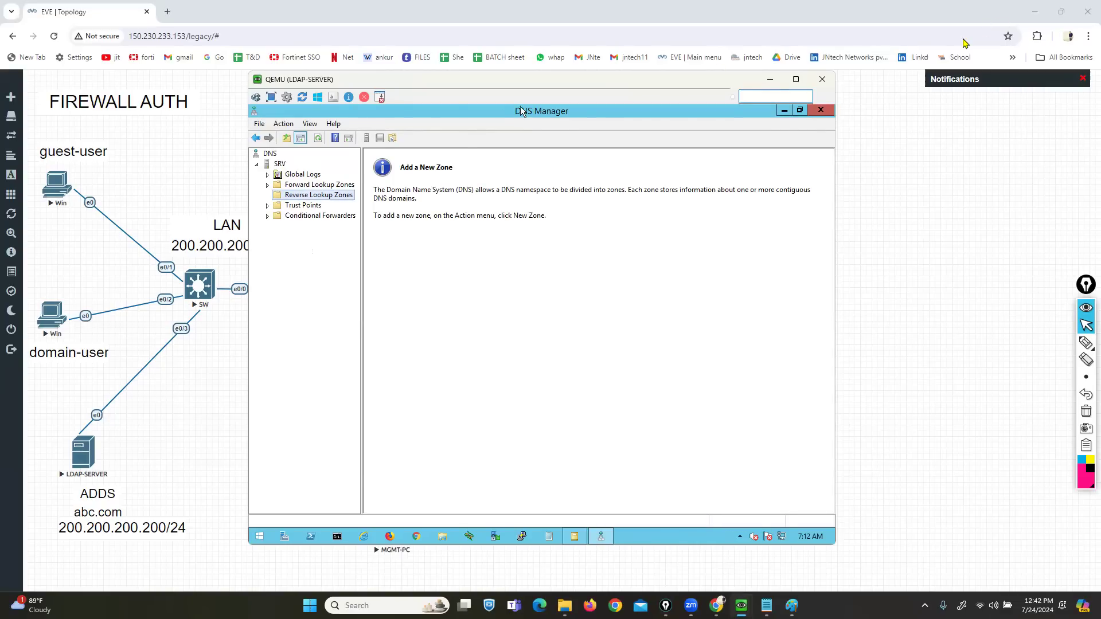
pyautogui.click(893, 176)
pyautogui.click(267, 188)
pyautogui.click(309, 207)
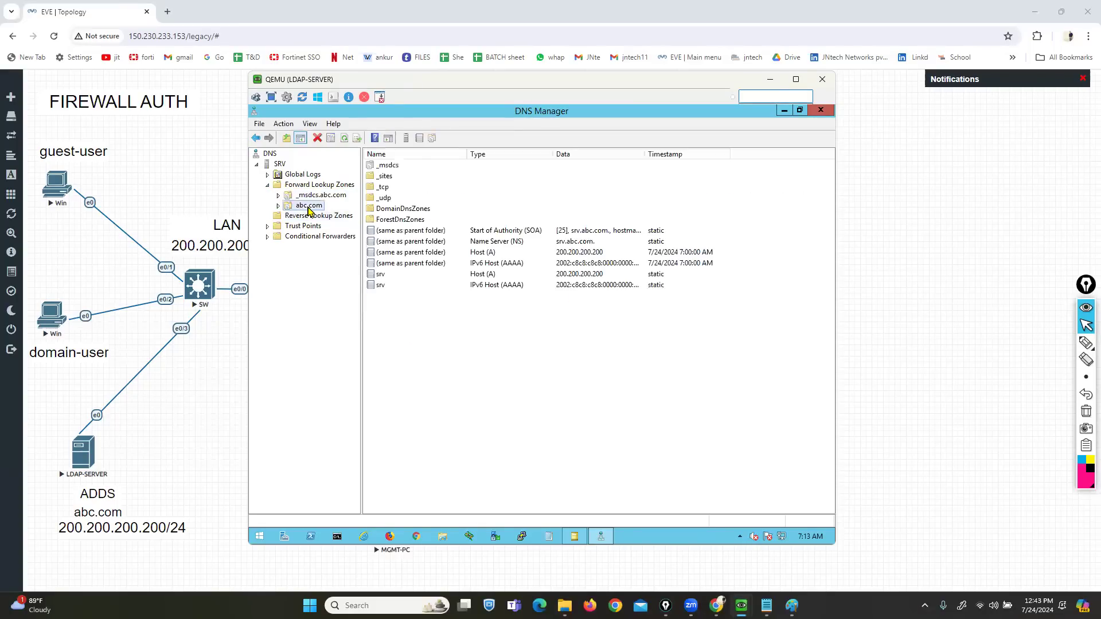
# - Start a new zone under Reverse Lookup Zones
pyautogui.click(310, 217)
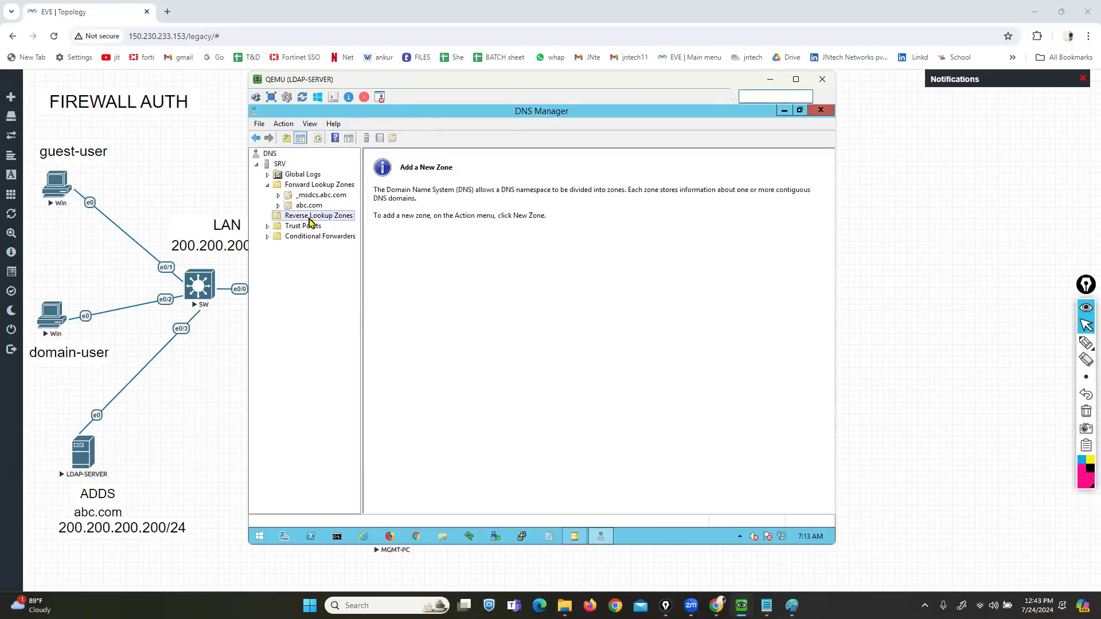
pyautogui.rightClick(310, 222)
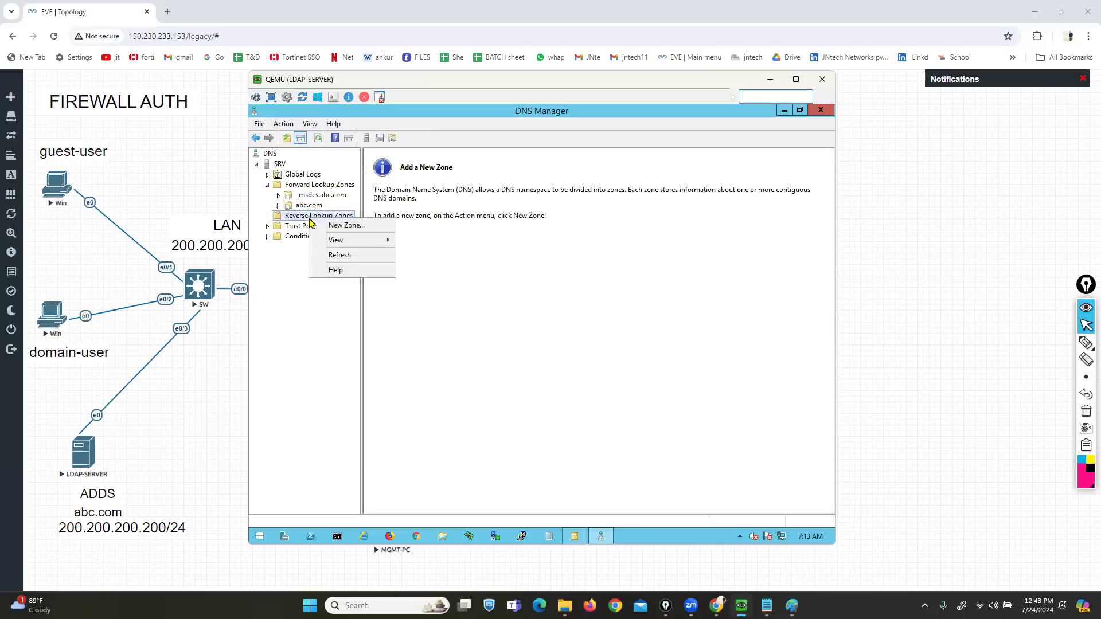
pyautogui.click(345, 227)
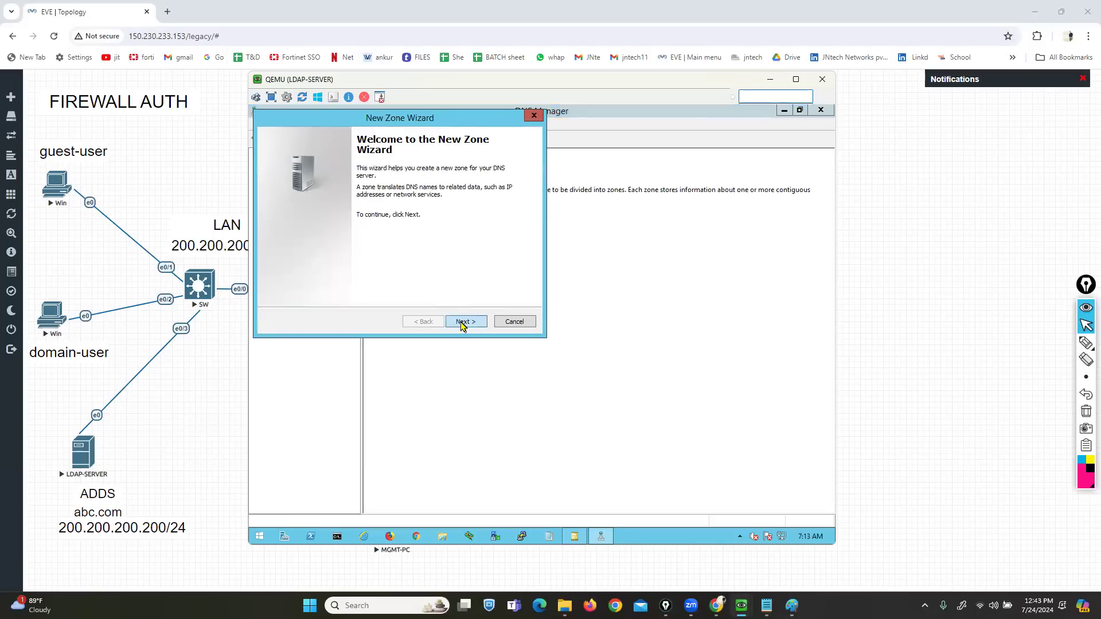
# - Create an AD-integrated primary IPv4 reverse zone for network 200.200.200 with default scope and updates
pyautogui.click(462, 323)
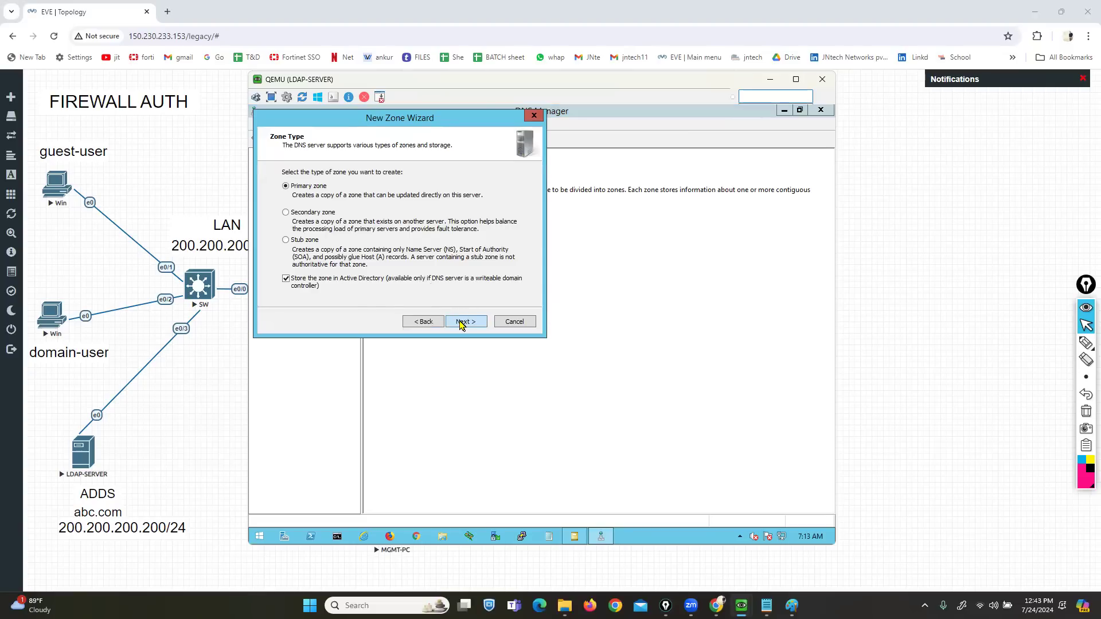
pyautogui.click(462, 324)
pyautogui.click(462, 324)
pyautogui.click(462, 322)
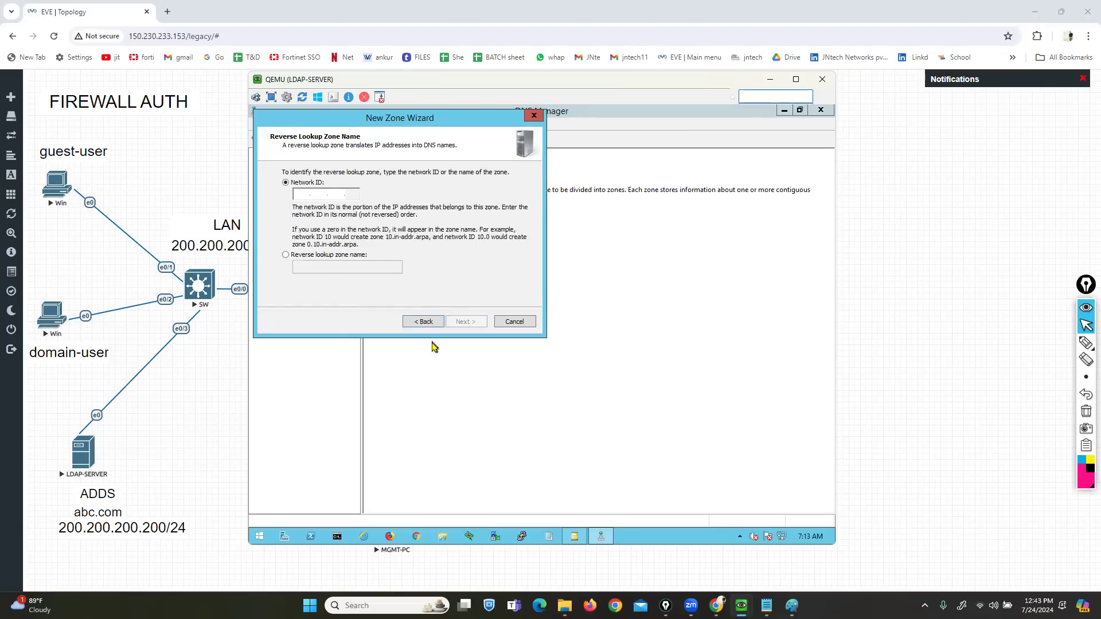
pyautogui.write('200 .200 .200 .')
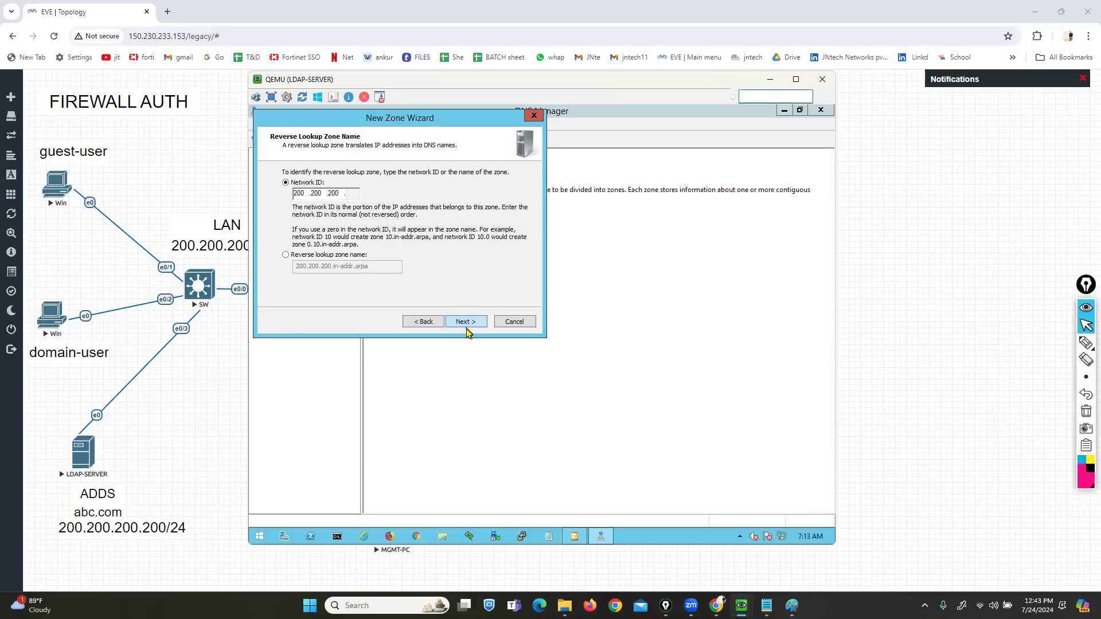
pyautogui.click(465, 324)
pyautogui.click(465, 324)
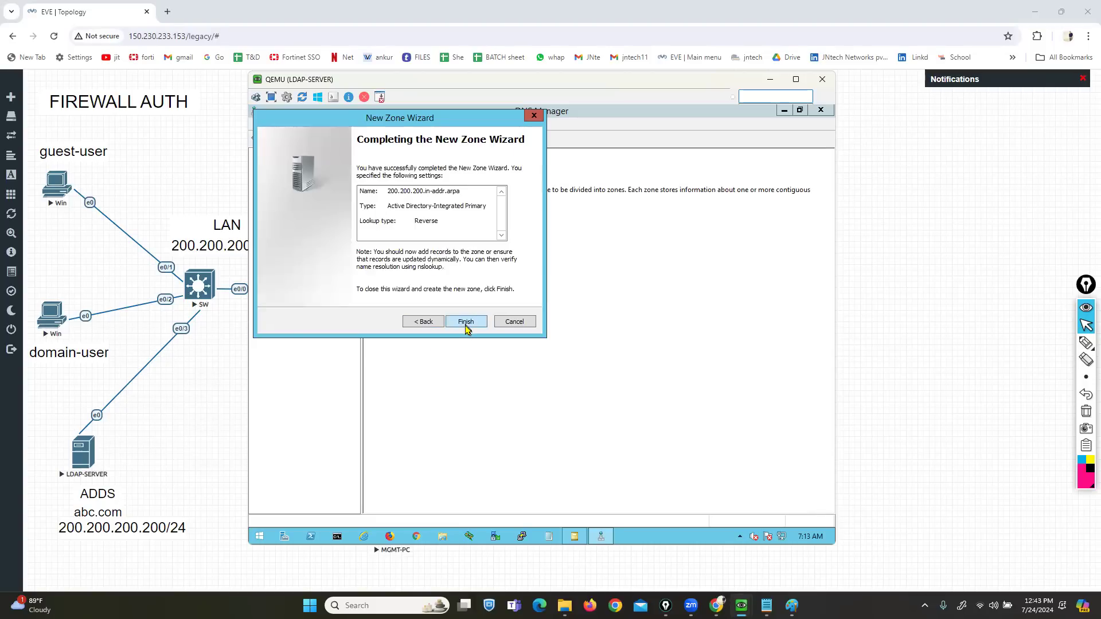
pyautogui.click(465, 322)
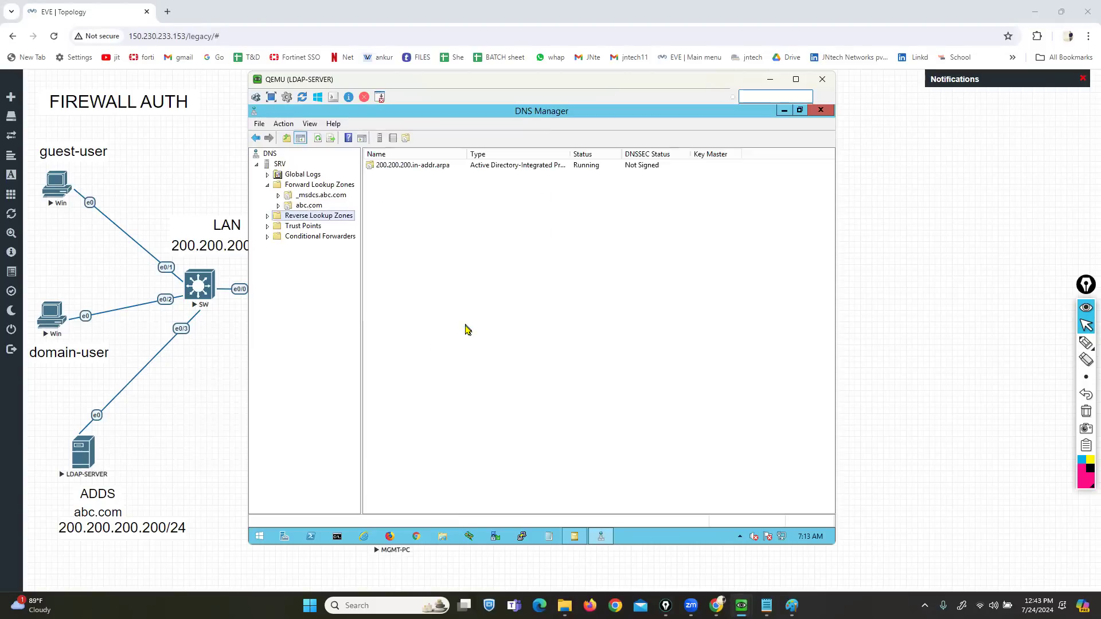
pyautogui.rightClick(277, 165)
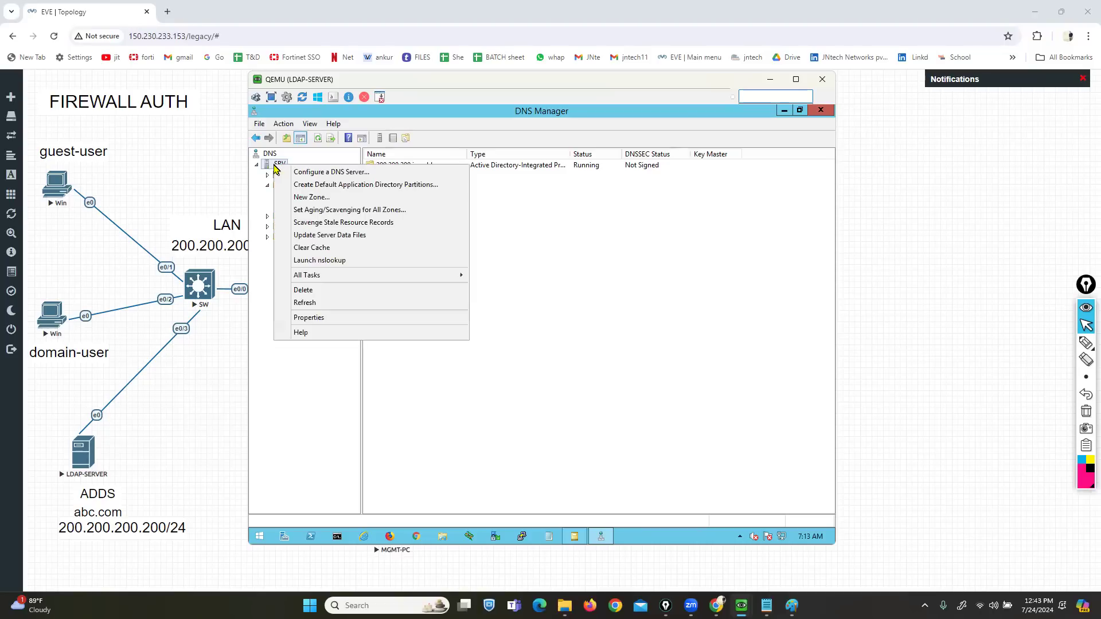
# - Refresh the SRV DNS server, run nslookup and mark its Unknown default server, then close it
pyautogui.click(313, 299)
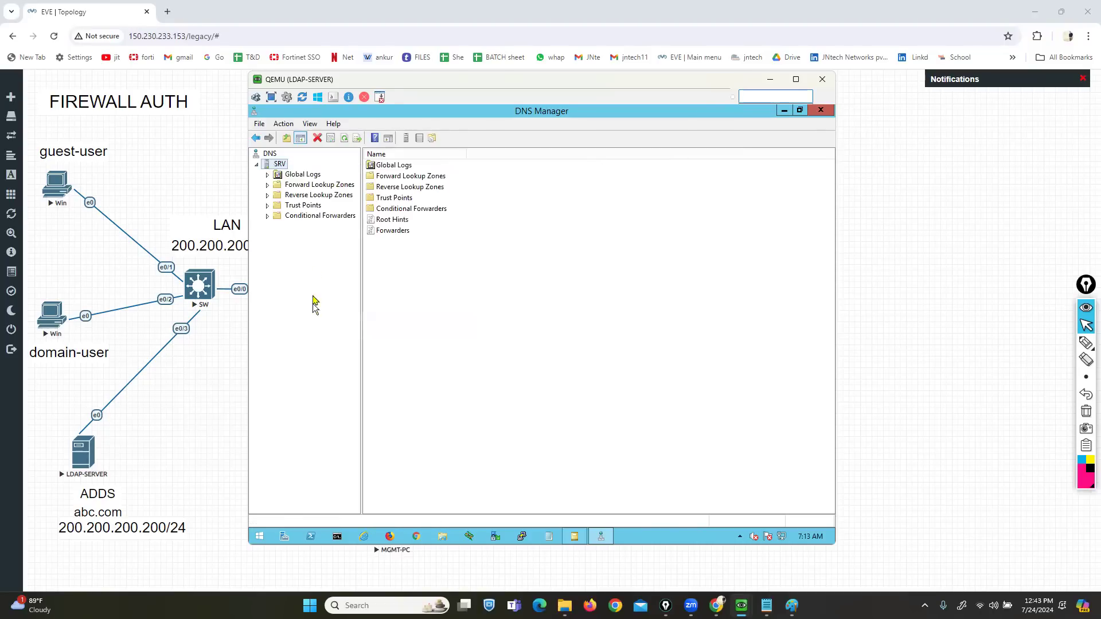
pyautogui.rightClick(281, 166)
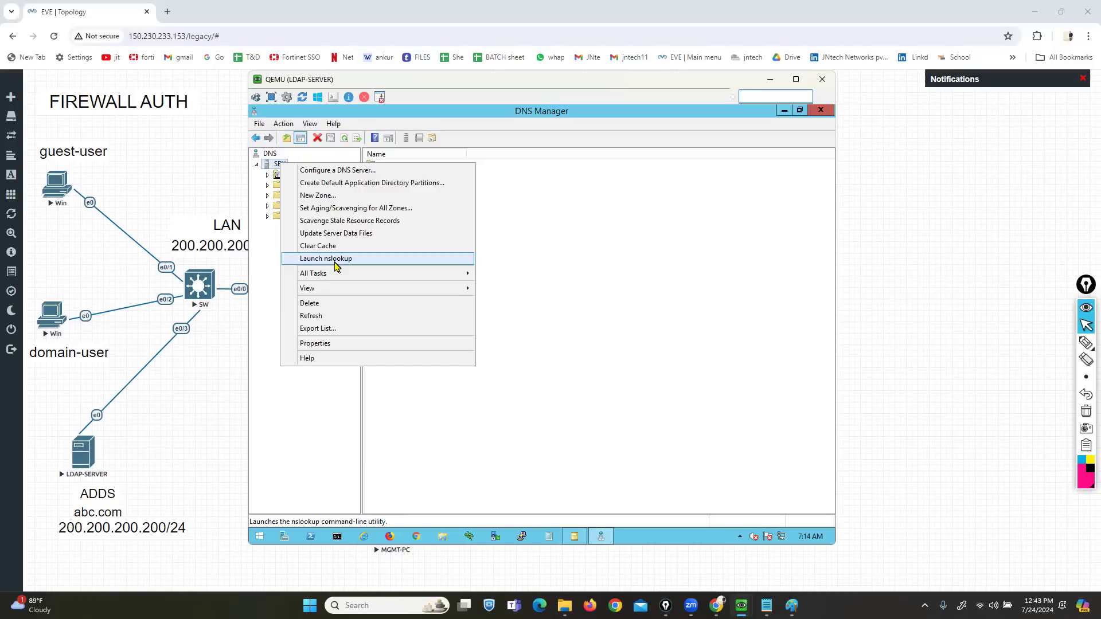
pyautogui.click(336, 259)
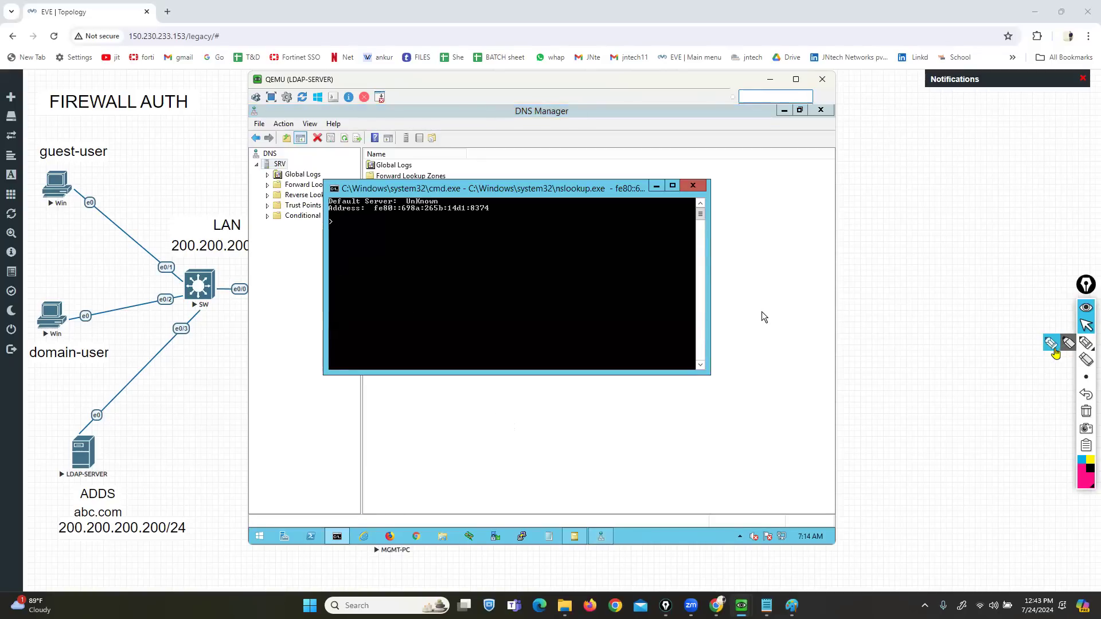
pyautogui.click(1063, 346)
pyautogui.moveTo(336, 193)
pyautogui.mouseDown()
pyautogui.moveTo(316, 206)
pyautogui.moveTo(335, 217)
pyautogui.mouseUp()
pyautogui.moveTo(430, 194)
pyautogui.mouseDown()
pyautogui.moveTo(509, 196)
pyautogui.moveTo(497, 216)
pyautogui.mouseUp()
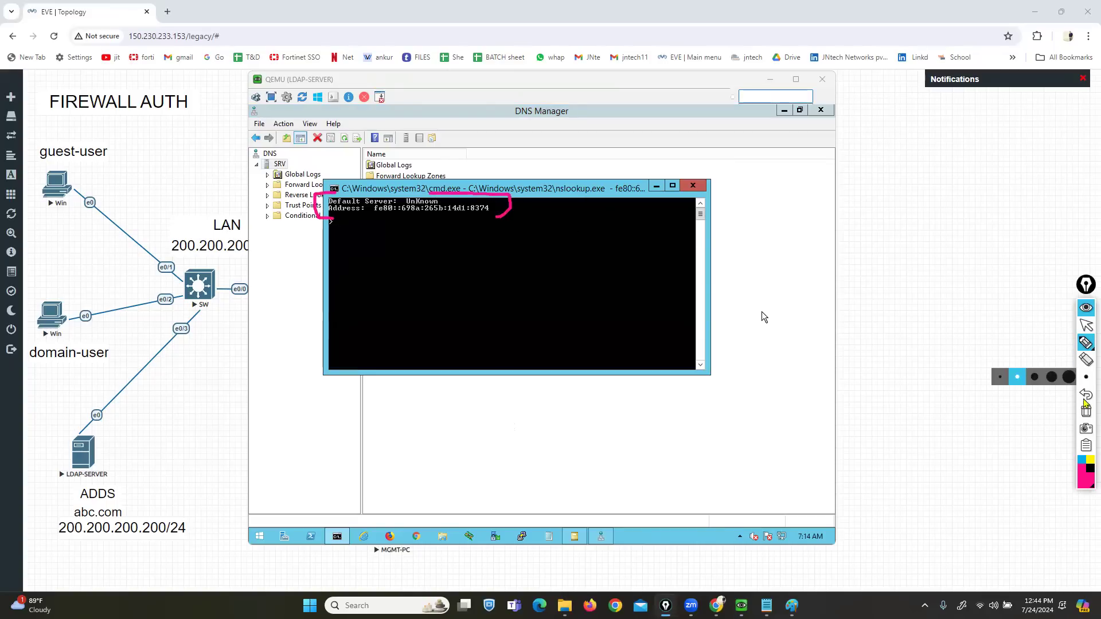
pyautogui.click(1086, 411)
pyautogui.click(1086, 326)
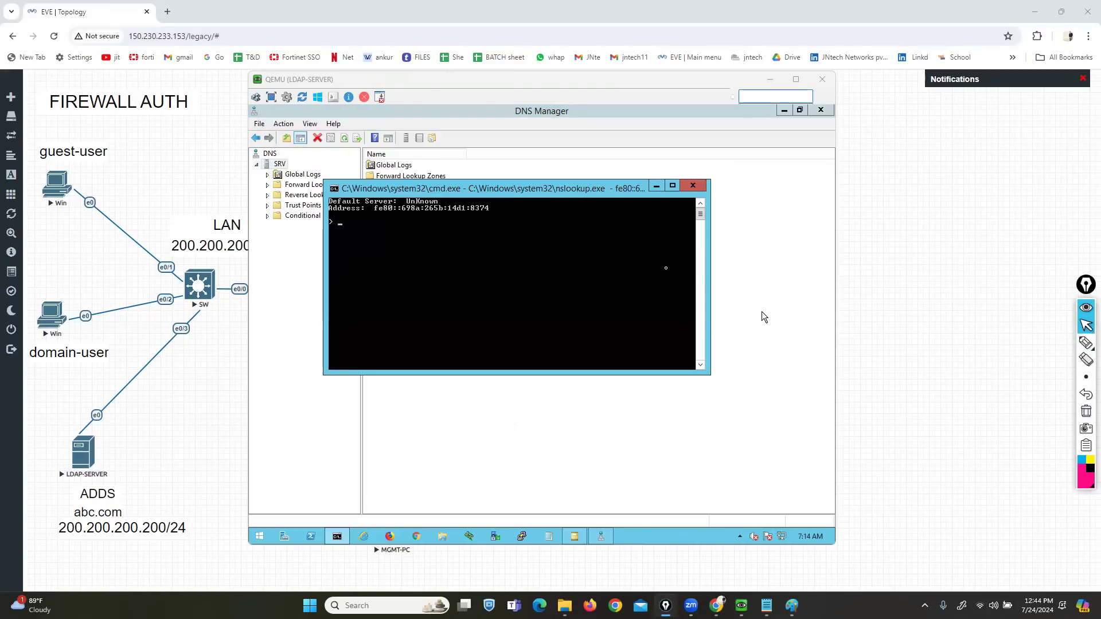
pyautogui.click(692, 187)
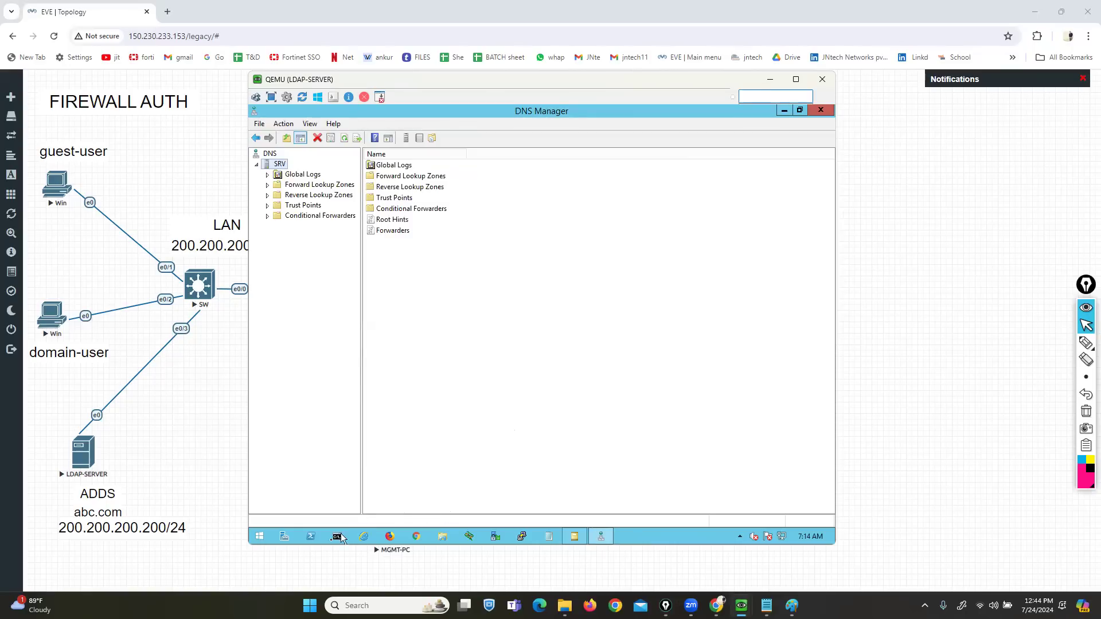
# - Launch explorer from a command prompt and open the Ethernet adapter's properties
pyautogui.click(337, 537)
pyautogui.write('explorer')
pyautogui.press('Return')
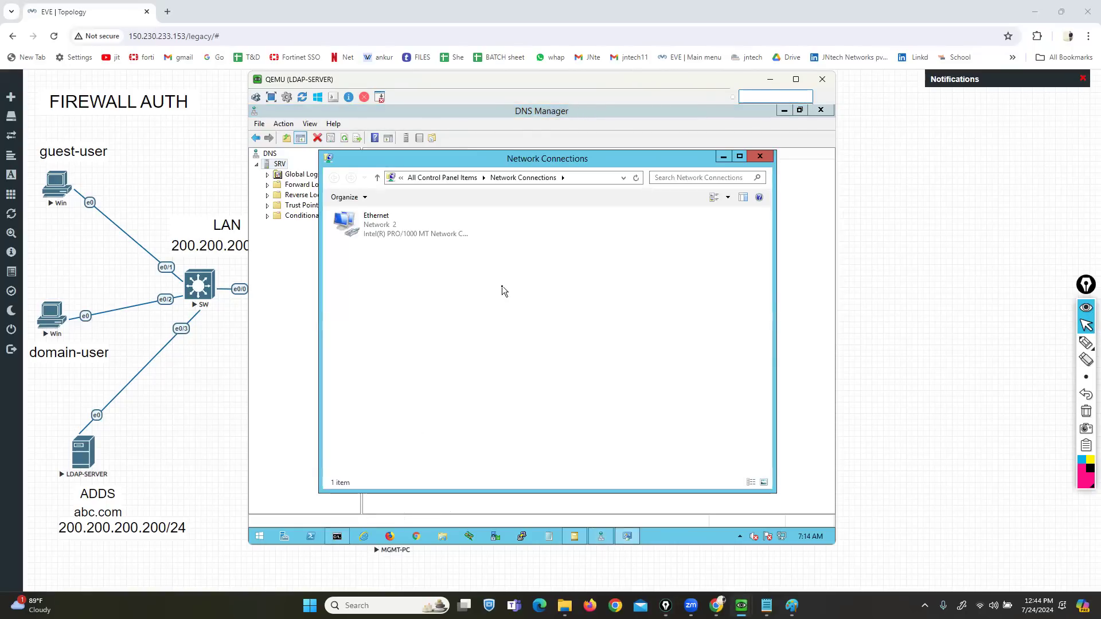
pyautogui.rightClick(368, 231)
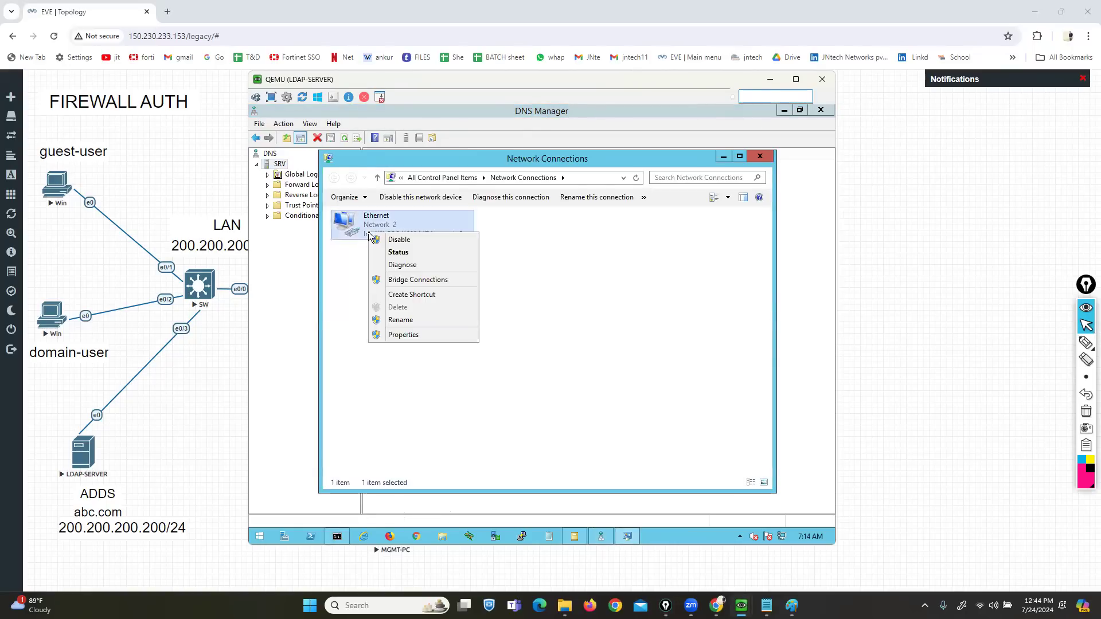
pyautogui.click(399, 333)
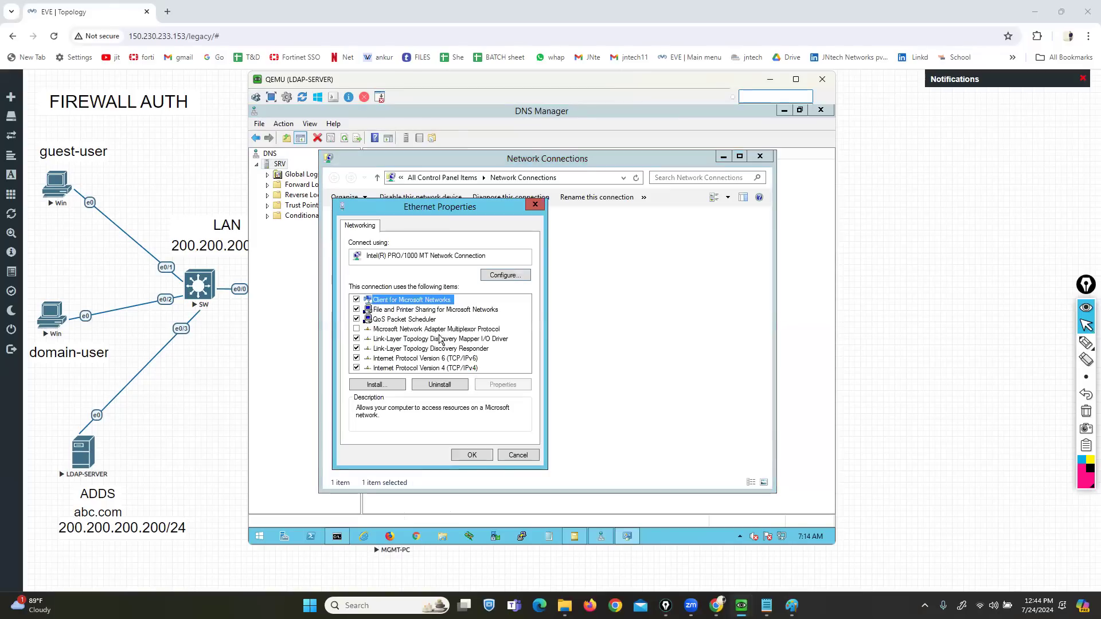
# - Review the IPv4 static IP 200.200.200.200 with DNS 200.200.200.200 and 8.8.8.8, then close the network settings
pyautogui.click(355, 359)
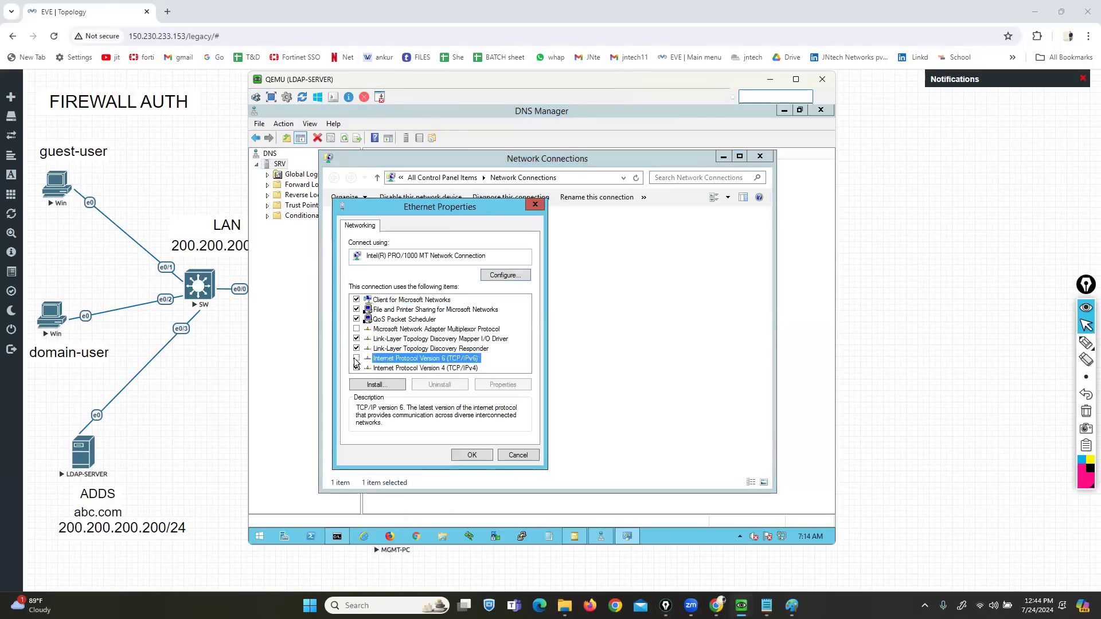
pyautogui.click(435, 368)
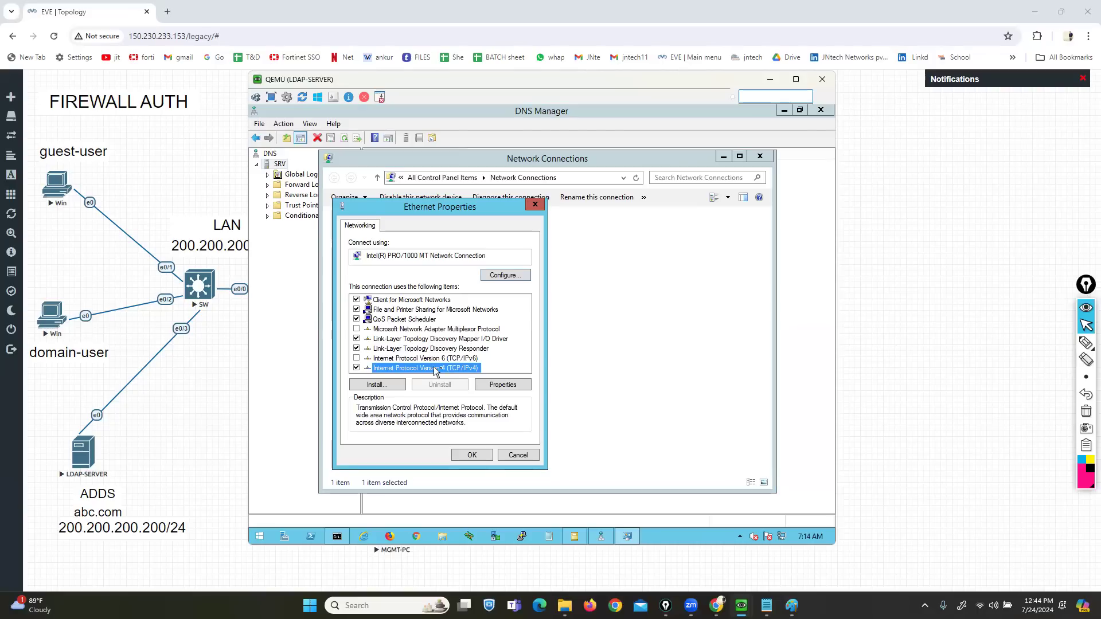
pyautogui.click(503, 384)
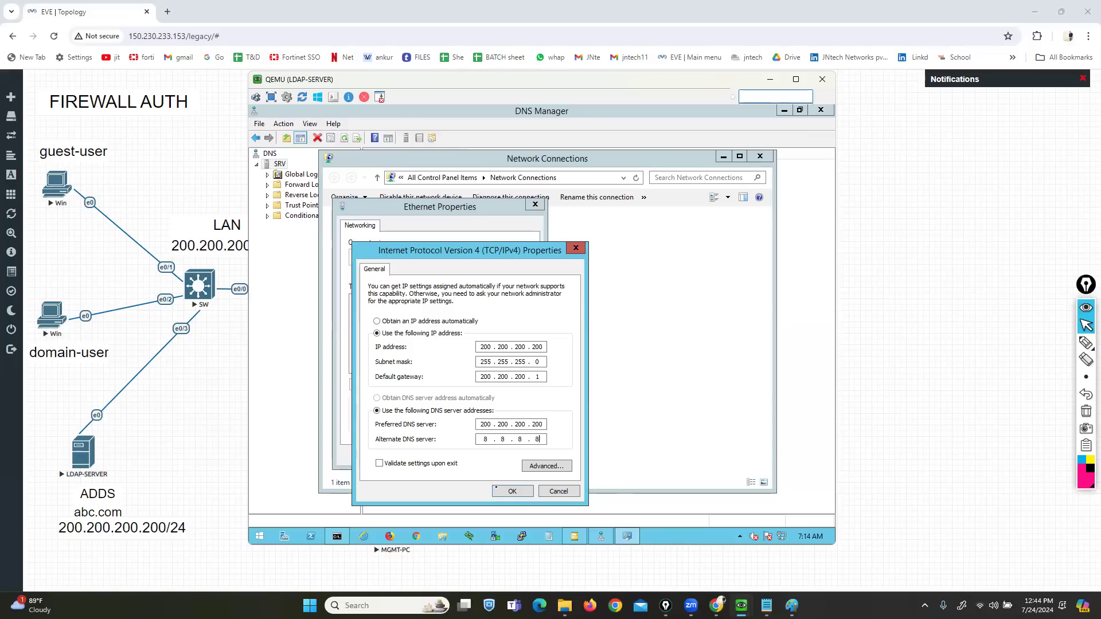
pyautogui.click(504, 492)
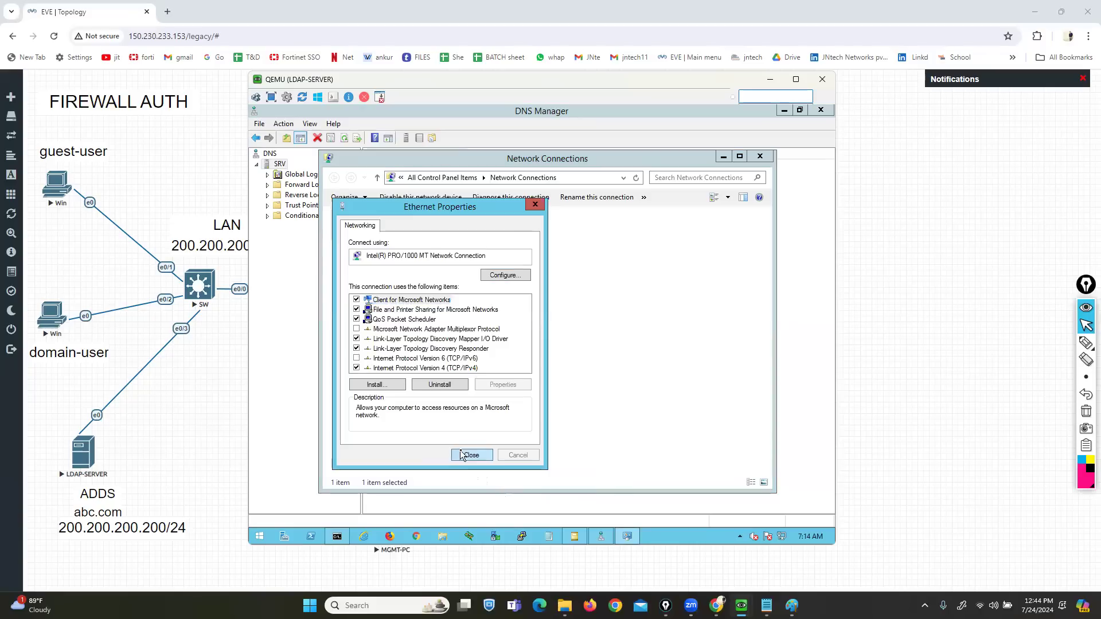
pyautogui.click(462, 455)
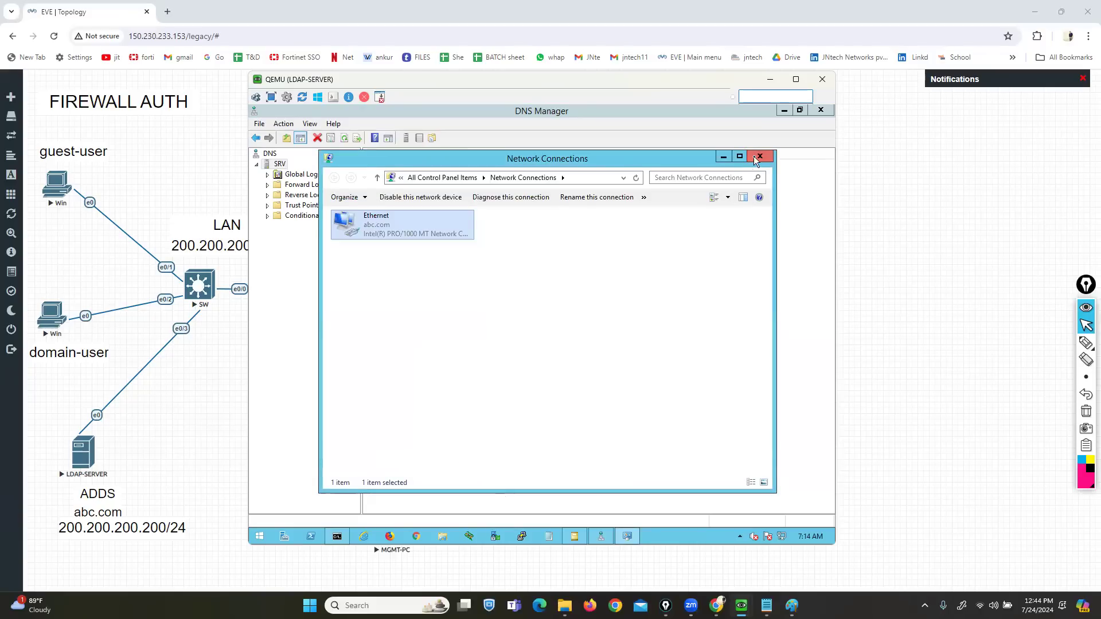
pyautogui.click(759, 156)
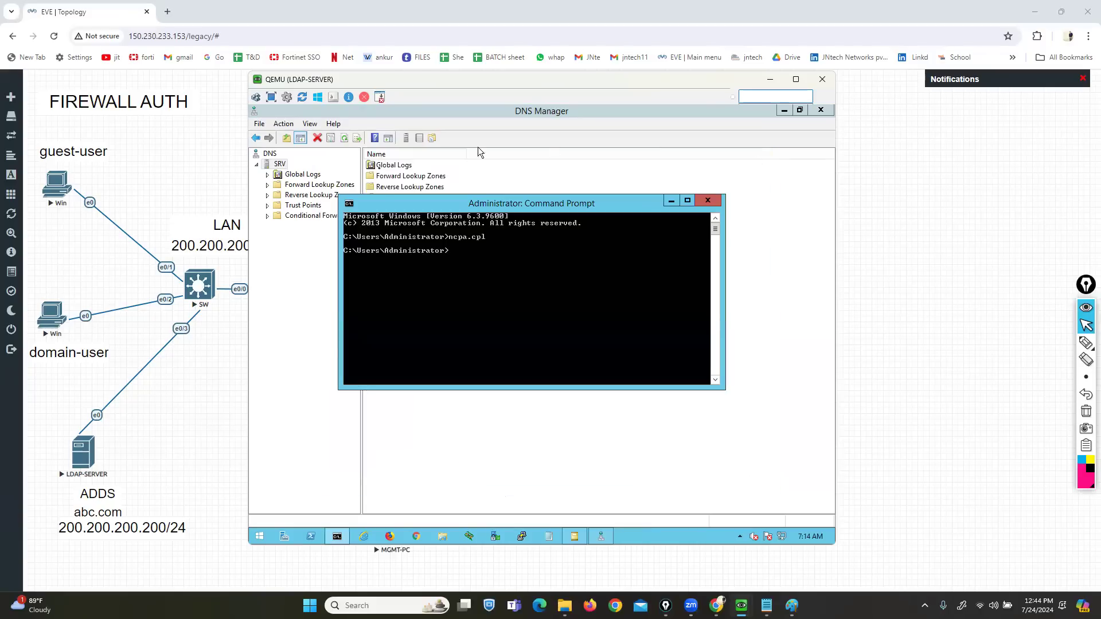
# - Refresh the SRV DNS server in DNS Manager and launch nslookup against it
pyautogui.click(670, 200)
pyautogui.rightClick(280, 164)
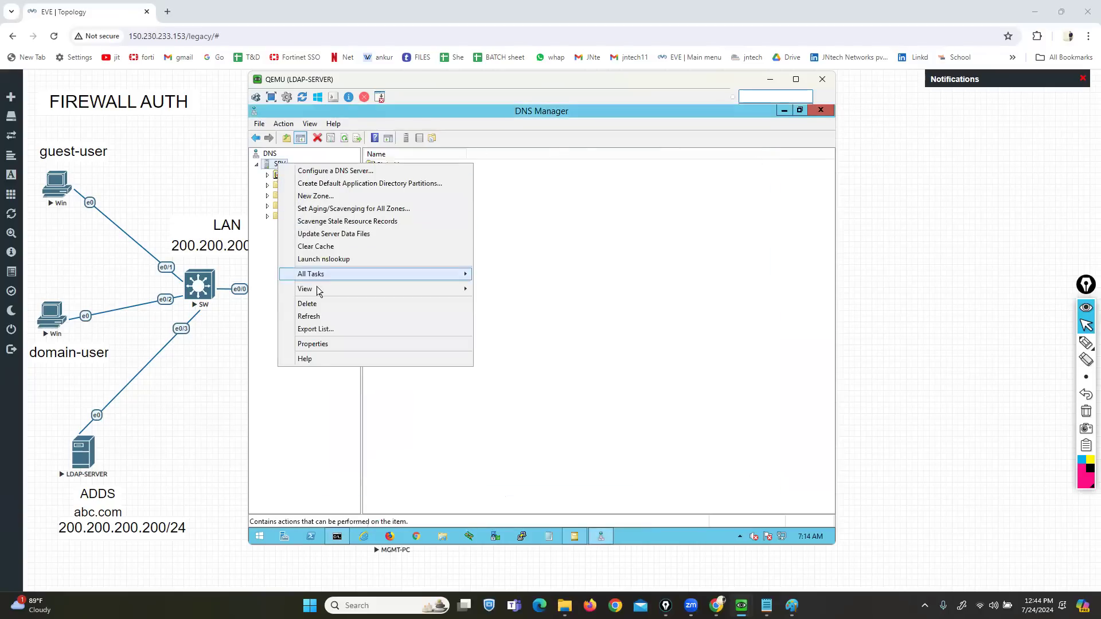
pyautogui.click(318, 315)
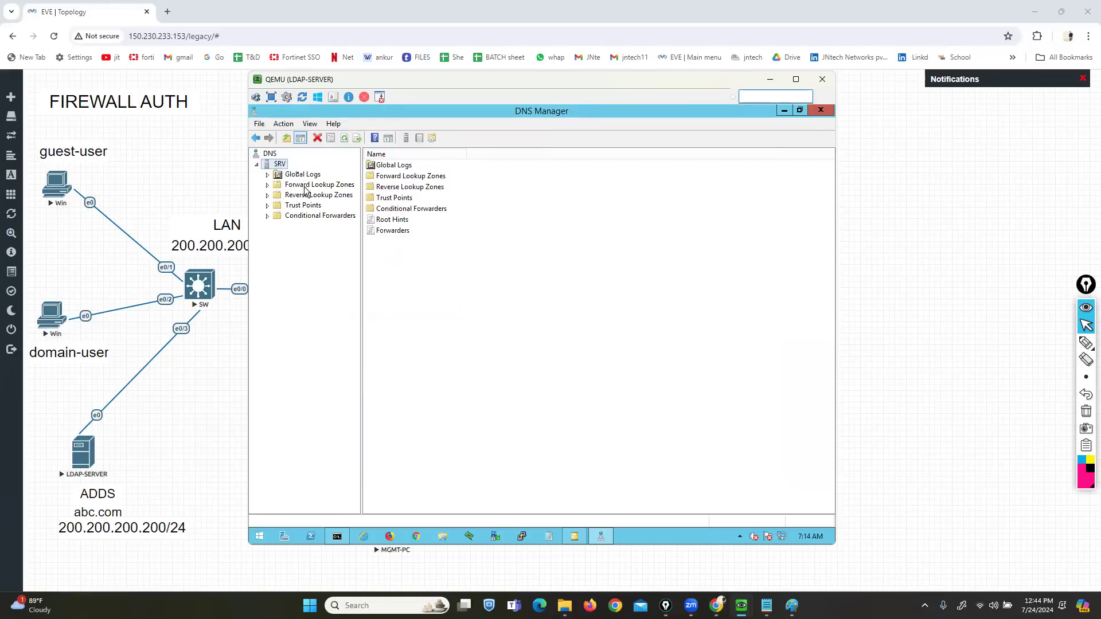
pyautogui.rightClick(280, 164)
pyautogui.click(339, 260)
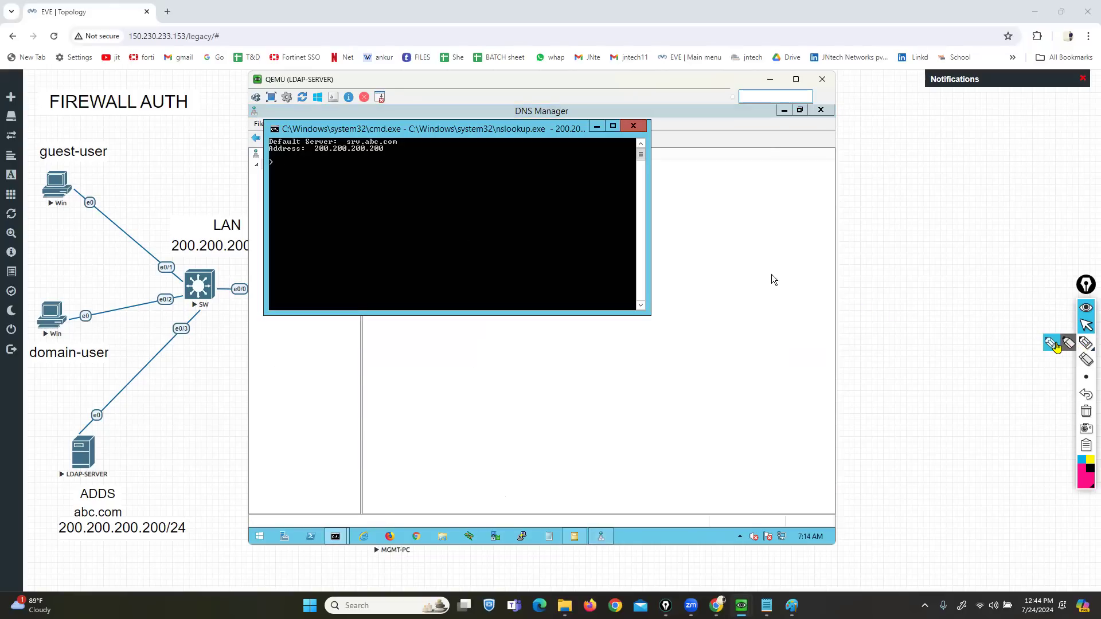
# - Mark the srv.abc.com default server at 200.200.200.200 in the output, then close DNS Manager
pyautogui.click(1086, 343)
pyautogui.moveTo(384, 133)
pyautogui.mouseDown()
pyautogui.moveTo(410, 143)
pyautogui.moveTo(385, 151)
pyautogui.mouseUp()
pyautogui.moveTo(314, 132)
pyautogui.mouseDown()
pyautogui.moveTo(284, 133)
pyautogui.moveTo(265, 155)
pyautogui.moveTo(273, 165)
pyautogui.moveTo(369, 157)
pyautogui.mouseUp()
pyautogui.click(1086, 411)
pyautogui.click(1086, 325)
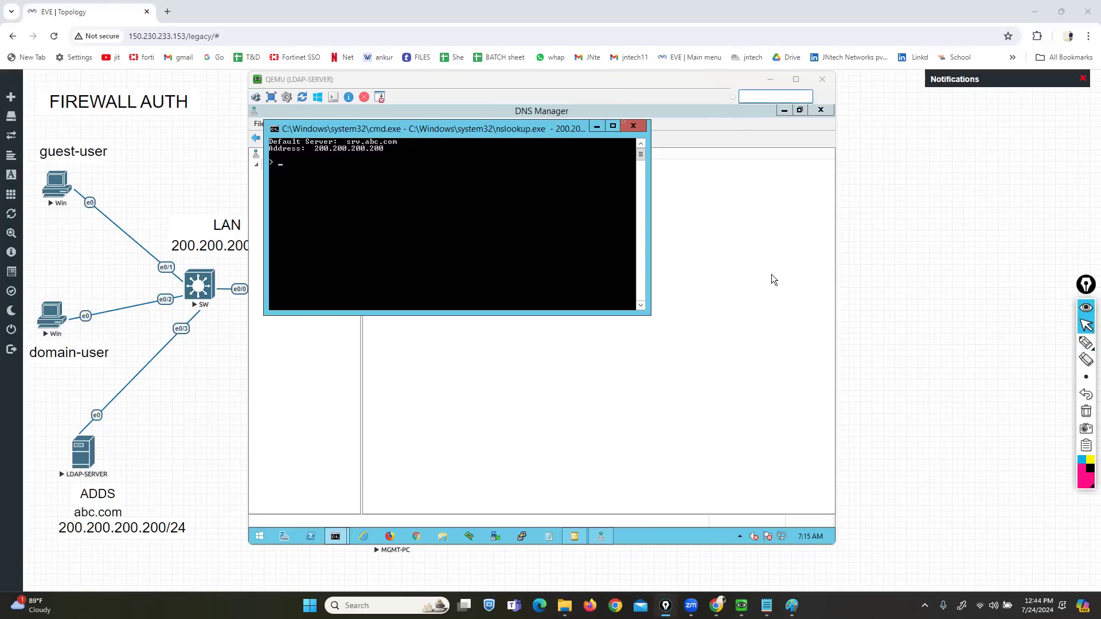
pyautogui.click(705, 122)
pyautogui.click(820, 110)
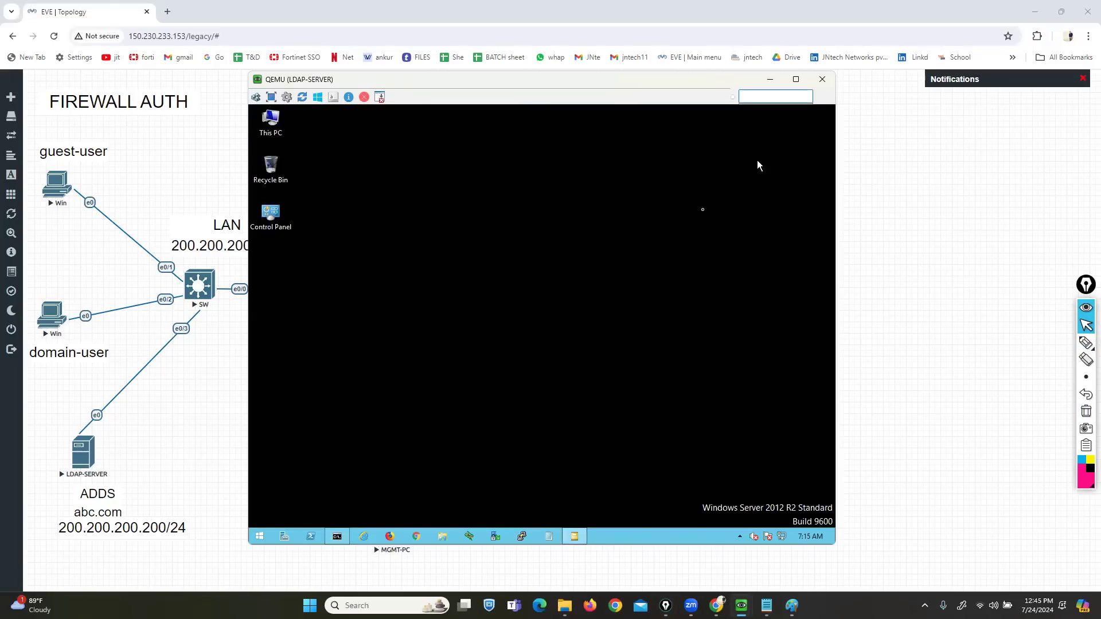
# - Open the domain-user Windows client's console from the lab topology and dismiss its restart prompt
pyautogui.click(574, 537)
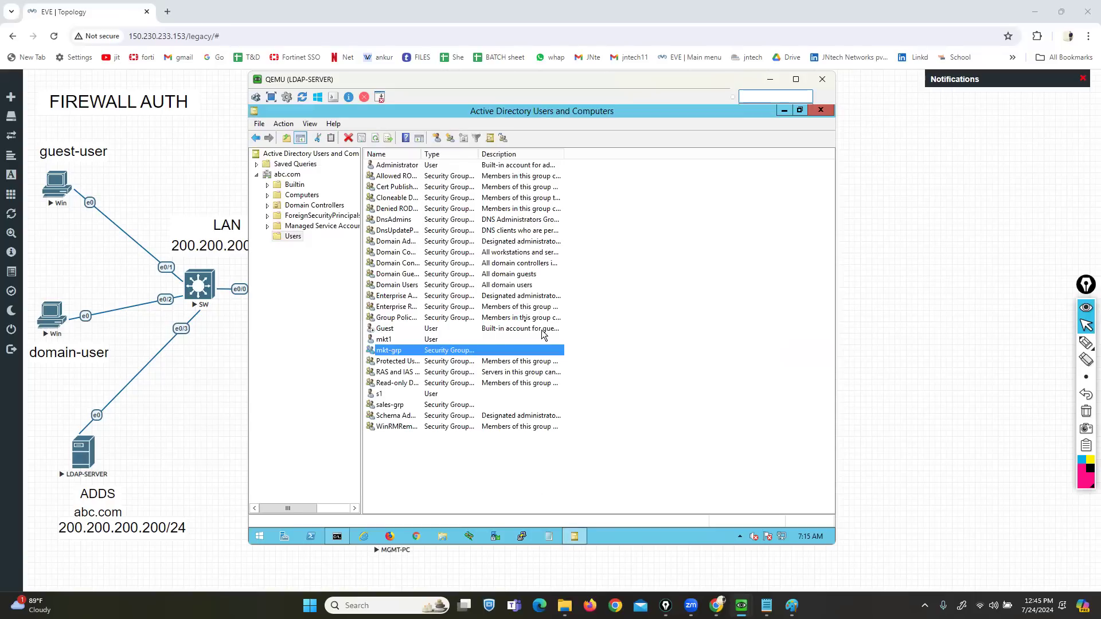
pyautogui.click(170, 403)
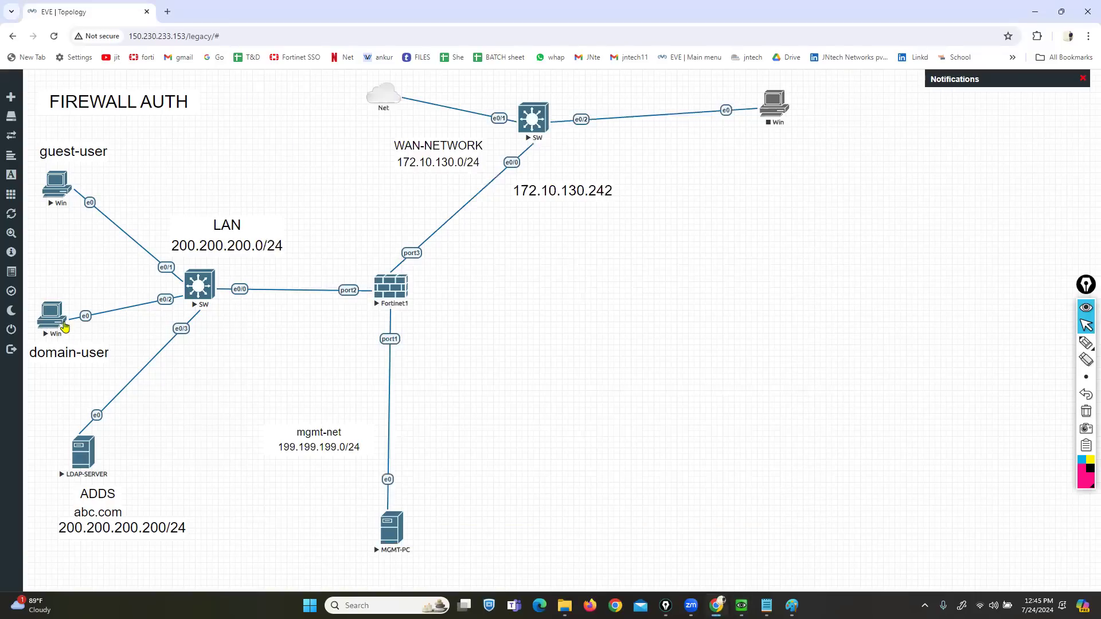
pyautogui.click(57, 320)
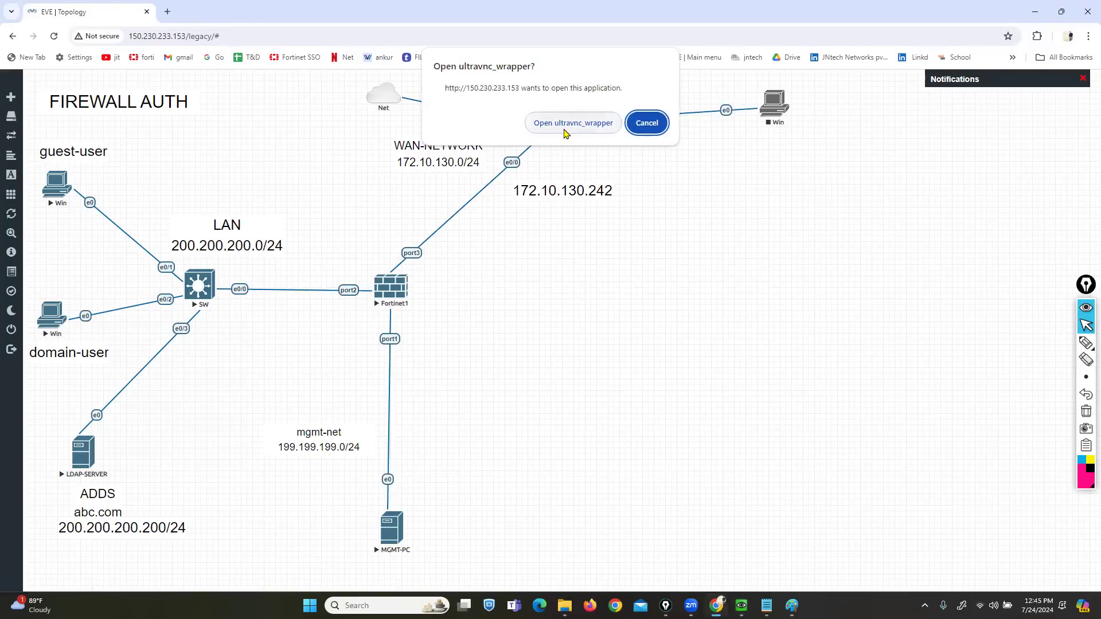
pyautogui.click(579, 121)
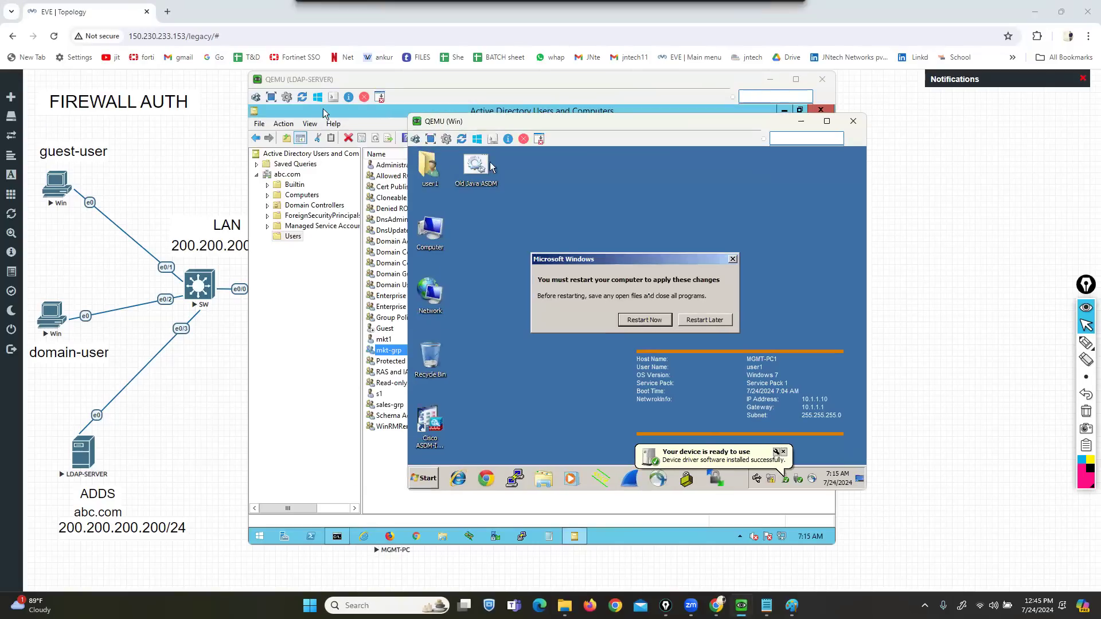
pyautogui.click(733, 259)
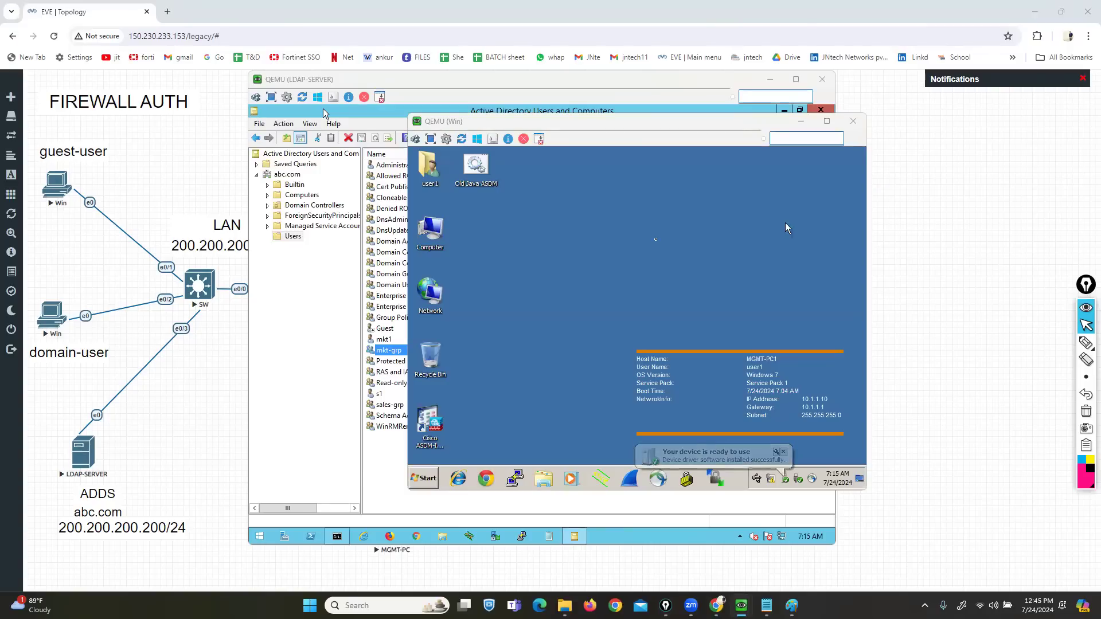
# - Check the client's System properties show Workgroup: WORKGROUP, then close them
pyautogui.rightClick(445, 234)
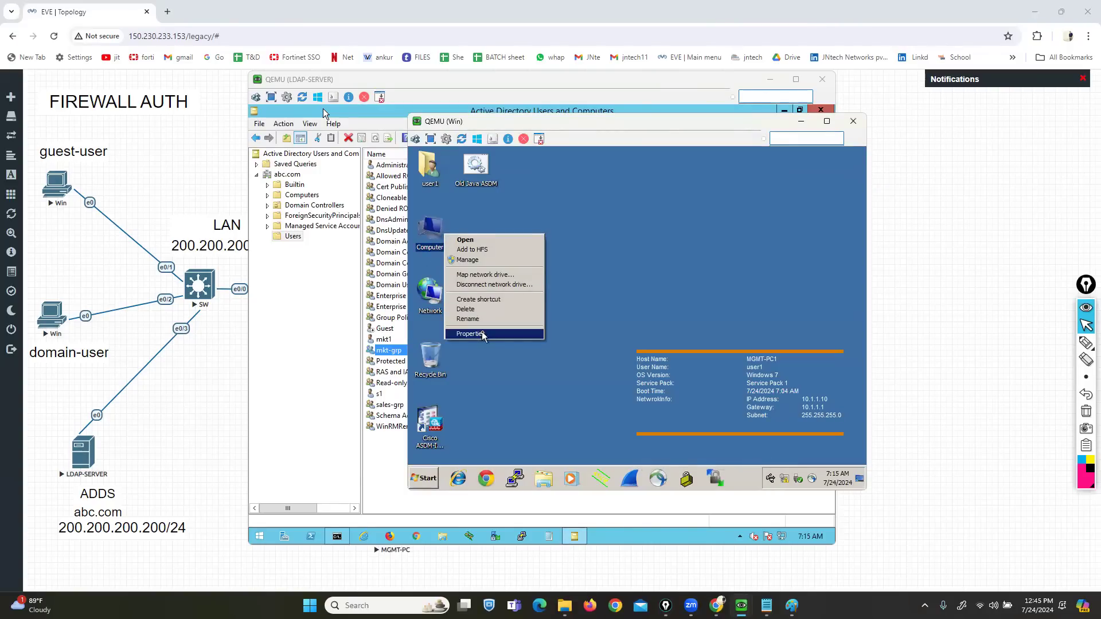
pyautogui.click(480, 334)
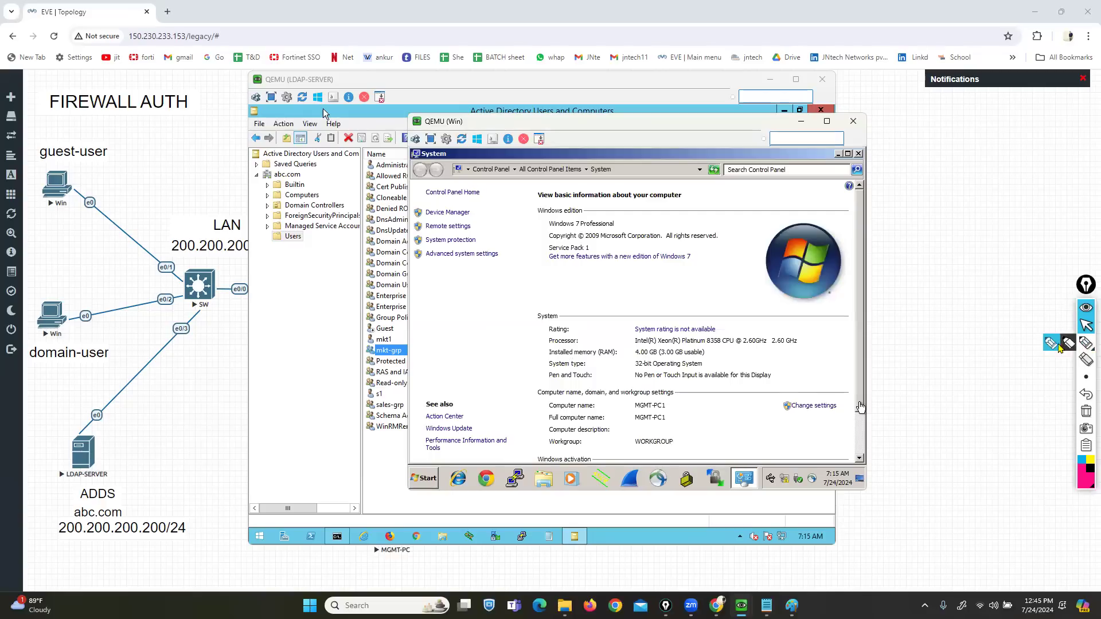
pyautogui.click(1058, 346)
pyautogui.moveTo(543, 451)
pyautogui.mouseDown()
pyautogui.moveTo(685, 442)
pyautogui.moveTo(536, 434)
pyautogui.moveTo(543, 453)
pyautogui.mouseUp()
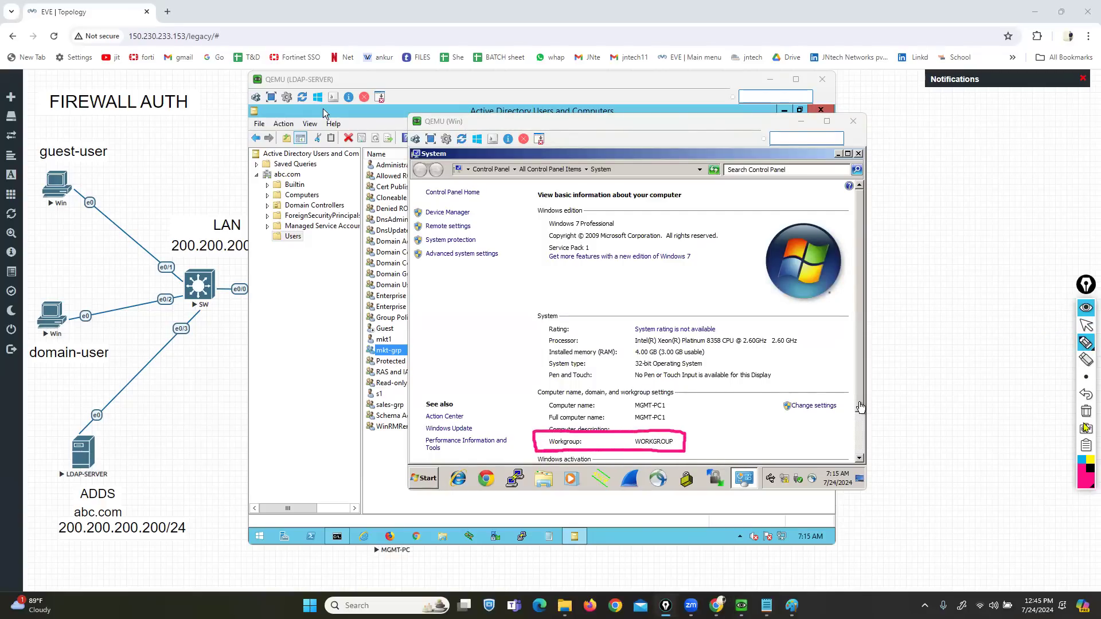
pyautogui.click(1086, 325)
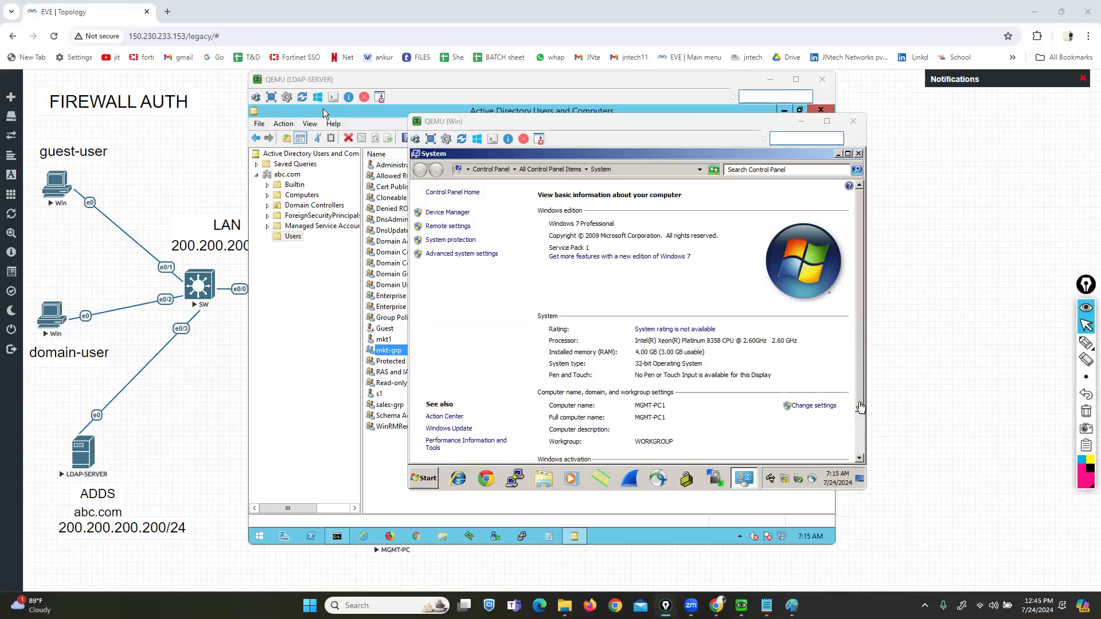
pyautogui.click(858, 154)
pyautogui.click(425, 478)
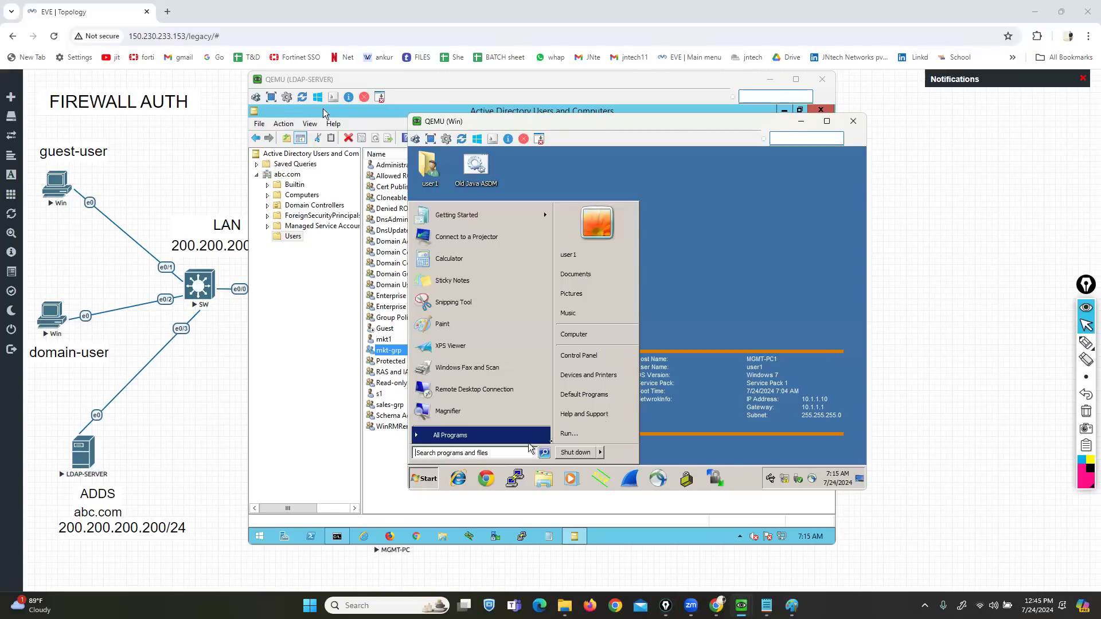
# - Open the Network Connections applet on the client with ncpa.cpl
pyautogui.click(584, 434)
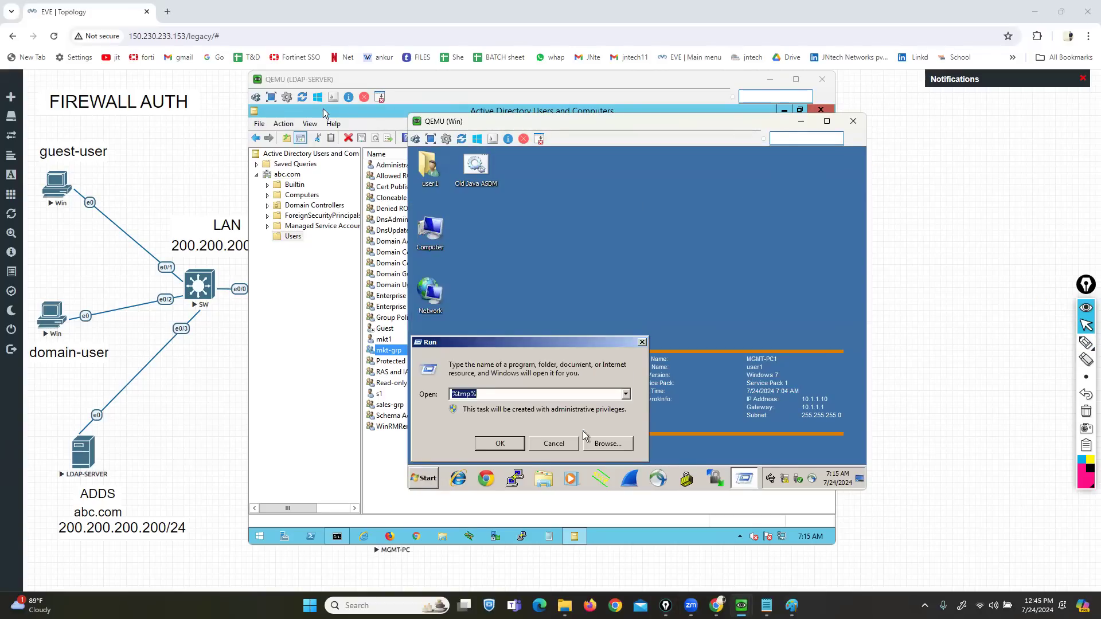
pyautogui.press('Return')
pyautogui.write('n')
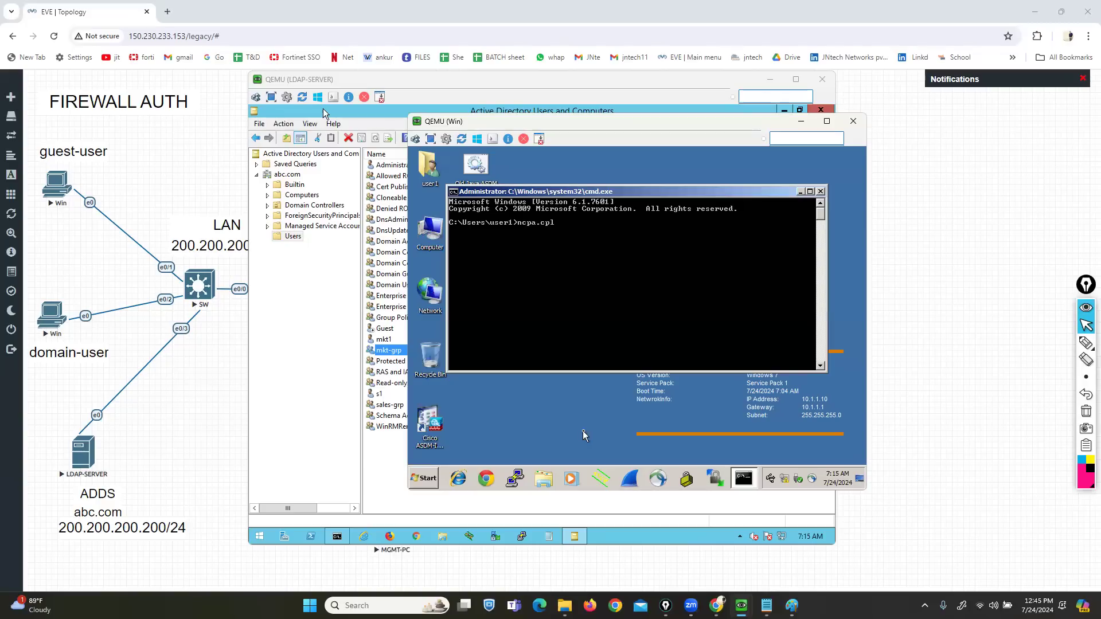
pyautogui.write('cpa.cpl')
pyautogui.press('Return')
# - Give Local Area Connection manual IPv4 addressing 200.200.200.22 with gateway 200.200.200.1
pyautogui.rightClick(480, 231)
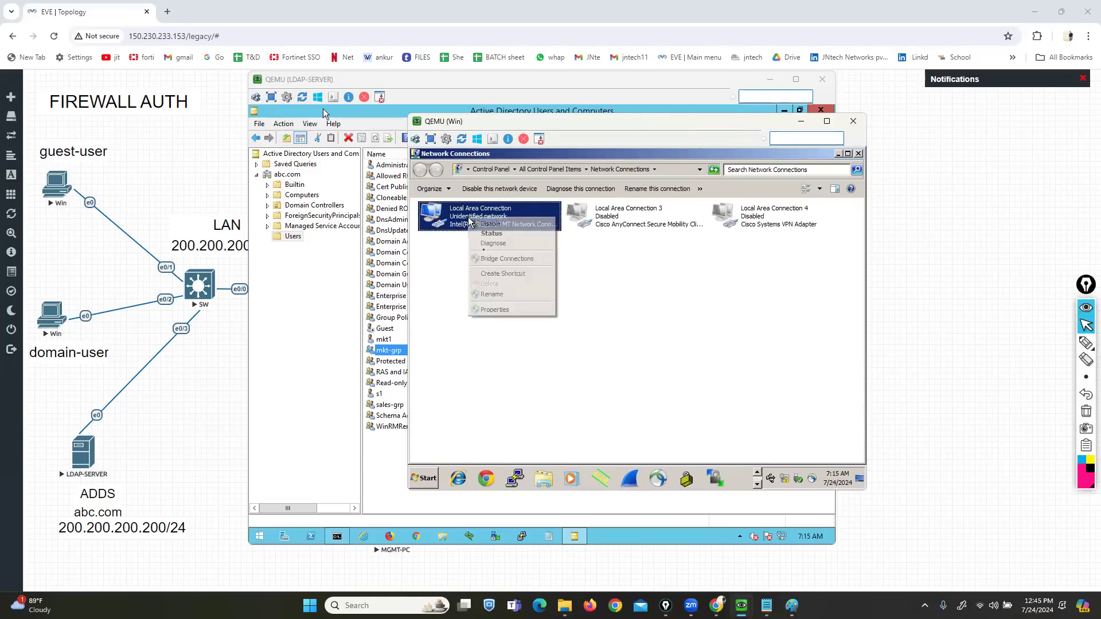
pyautogui.click(498, 314)
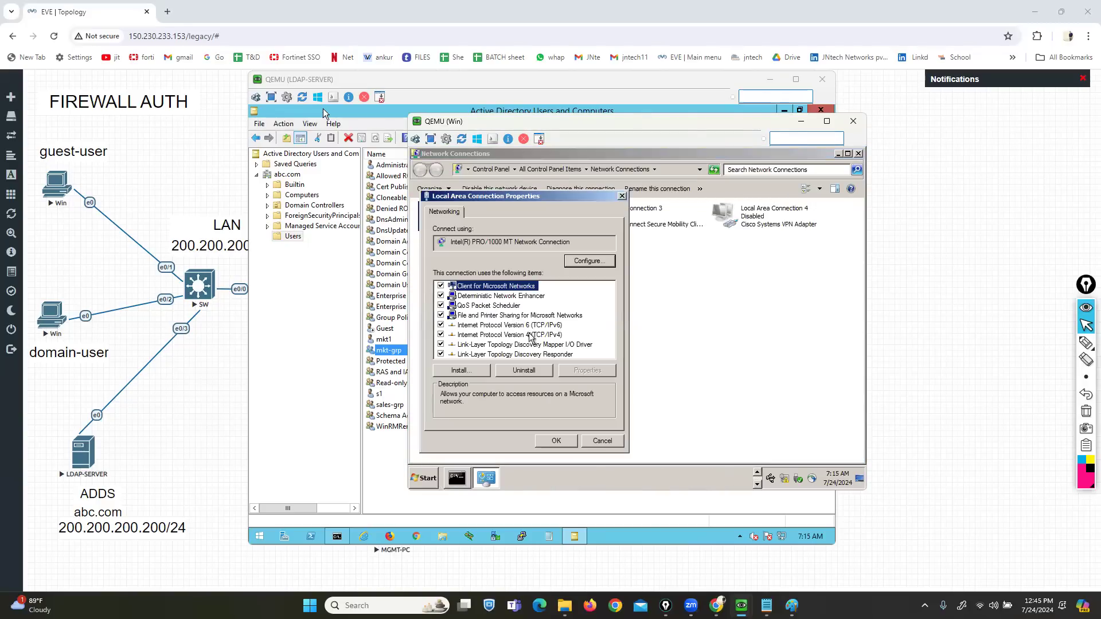
pyautogui.click(530, 335)
pyautogui.click(588, 371)
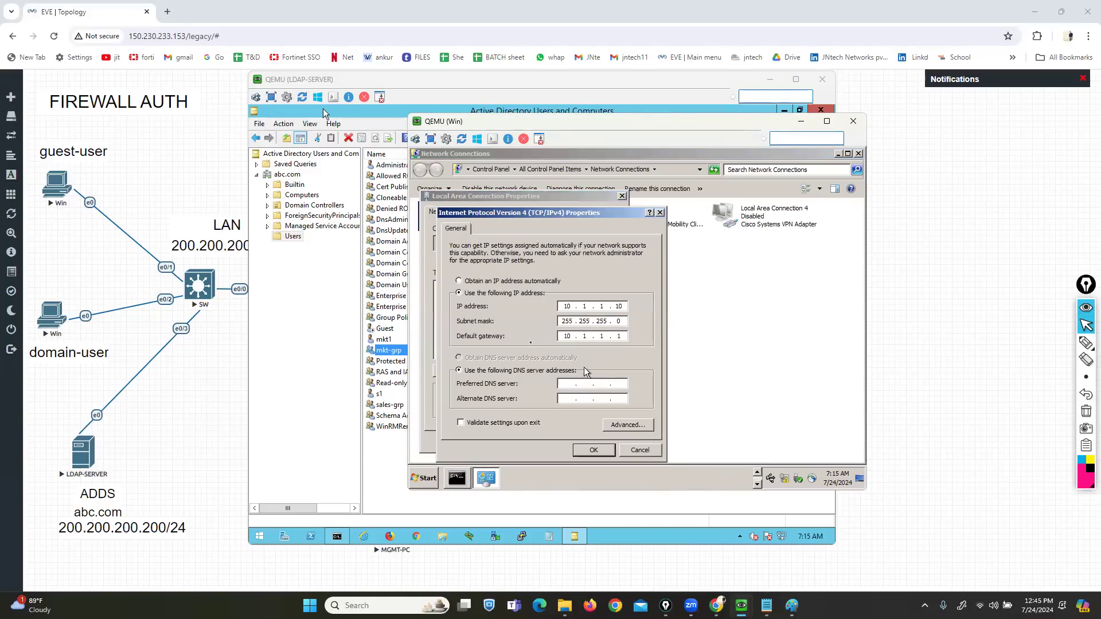
pyautogui.click(459, 280)
pyautogui.click(458, 293)
pyautogui.write('200')
pyautogui.press('Tab')
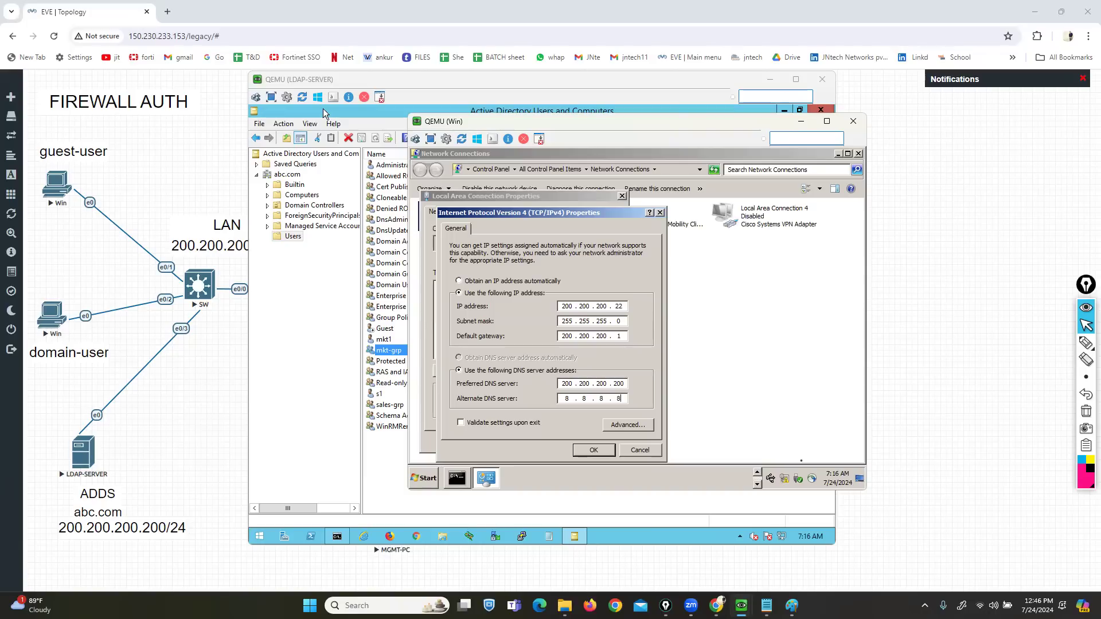
pyautogui.click(594, 450)
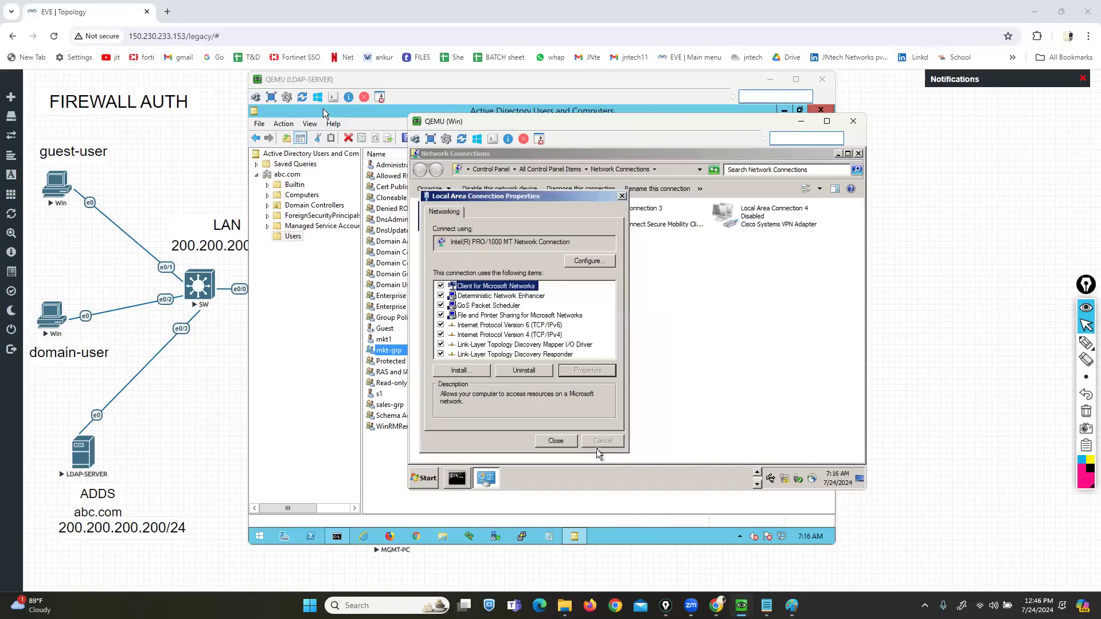
pyautogui.click(553, 440)
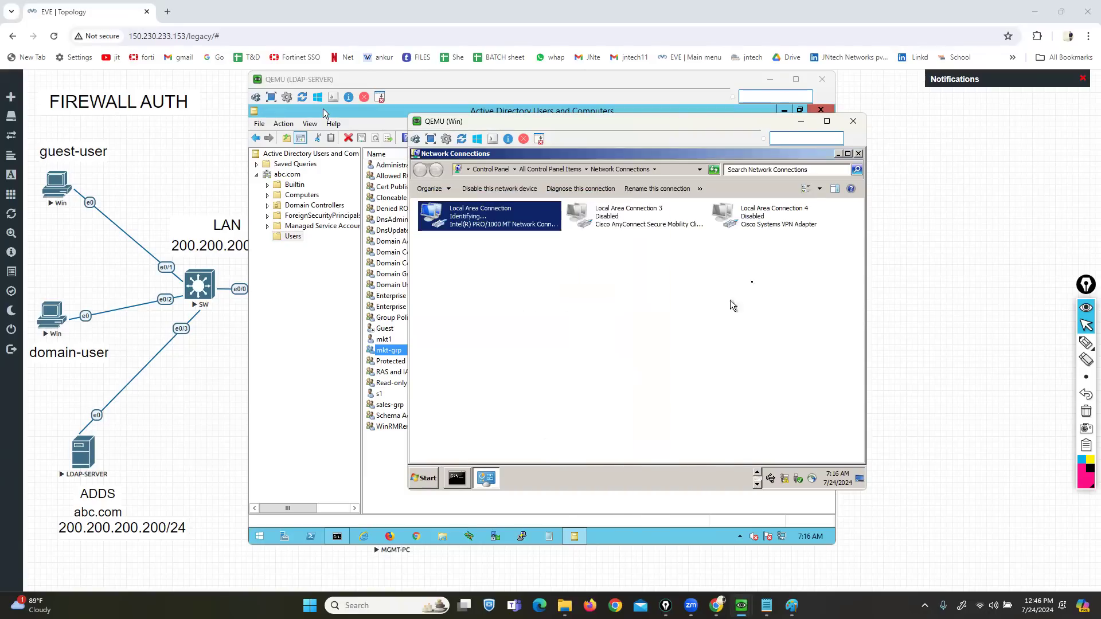
pyautogui.click(858, 154)
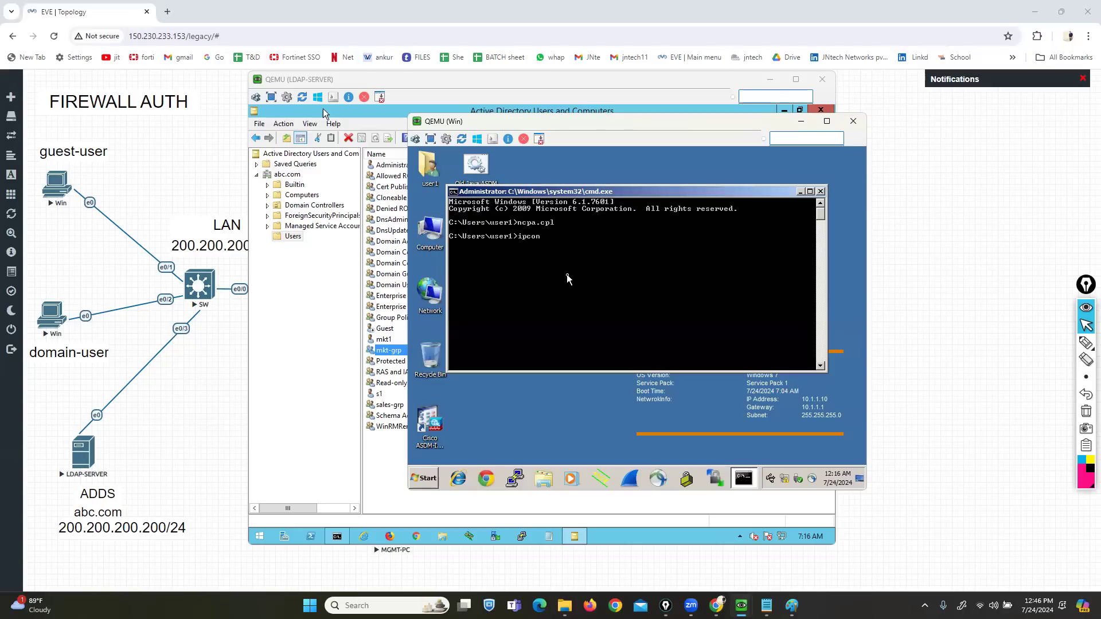
# - Run ipconfig to confirm the new address, dismiss the network location prompt and close the prompt
pyautogui.write('ipconfig')
pyautogui.press('Return')
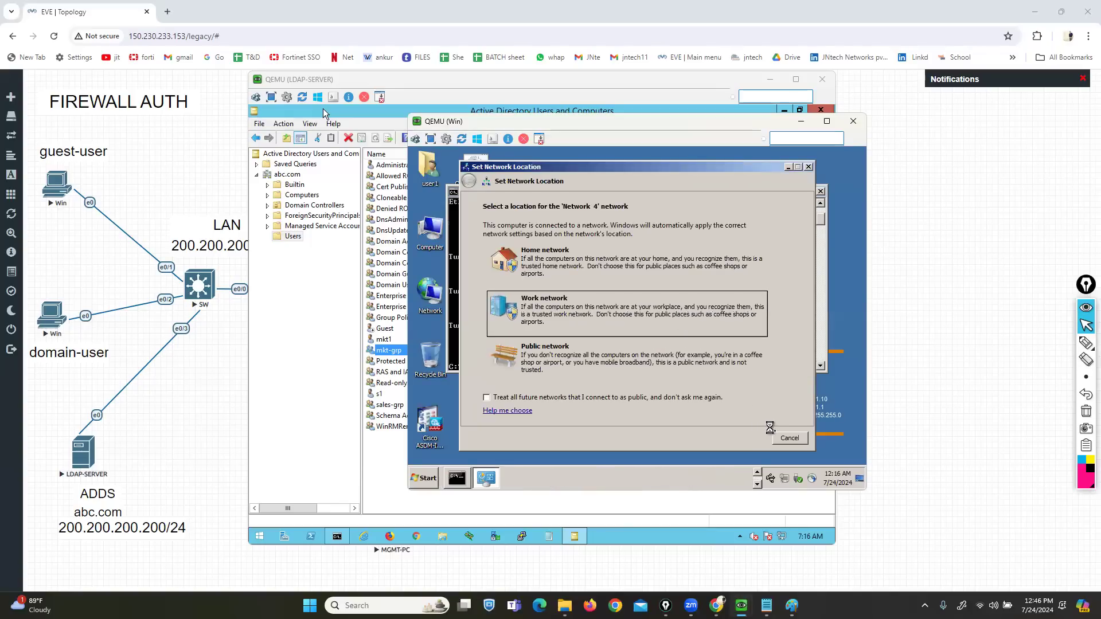
pyautogui.click(790, 437)
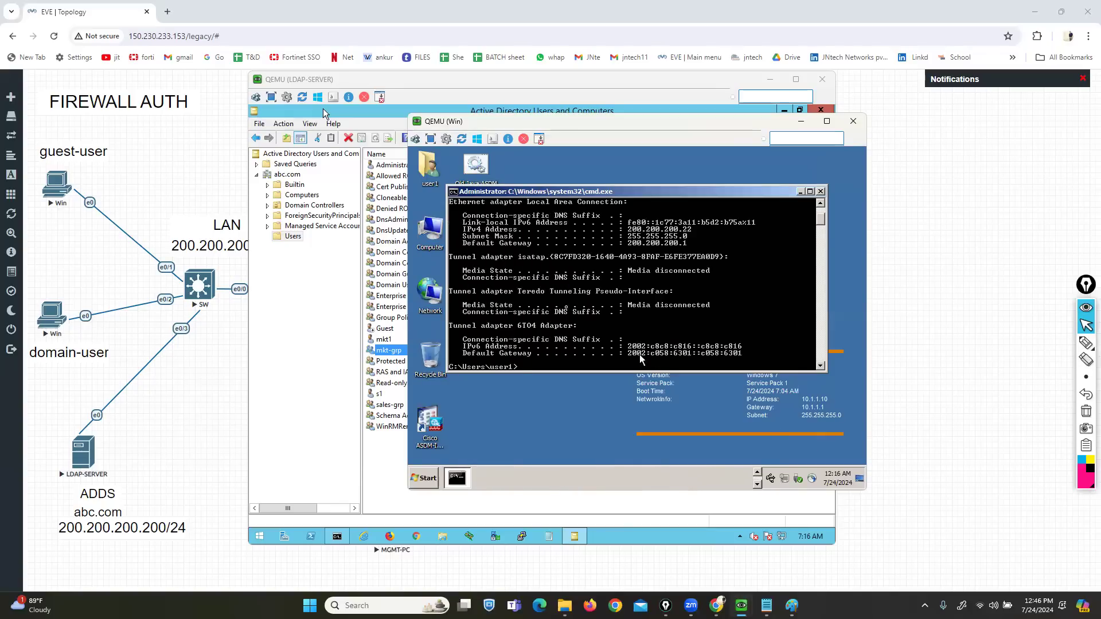
pyautogui.click(820, 190)
pyautogui.click(421, 239)
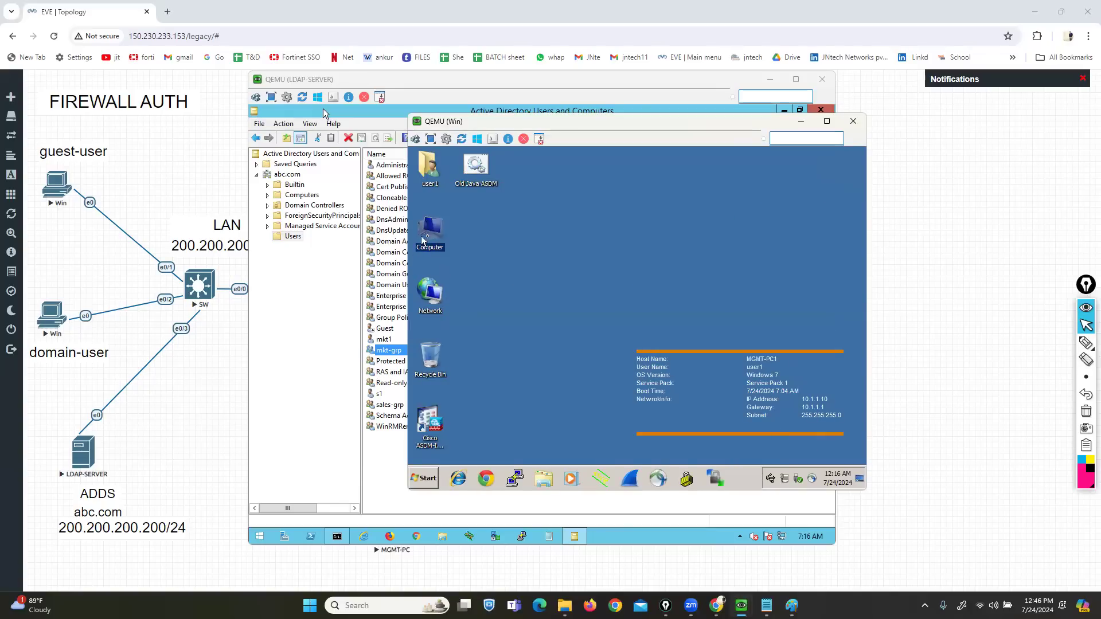
# - Change the computer's membership from workgroup to the abc.com domain
pyautogui.rightClick(434, 233)
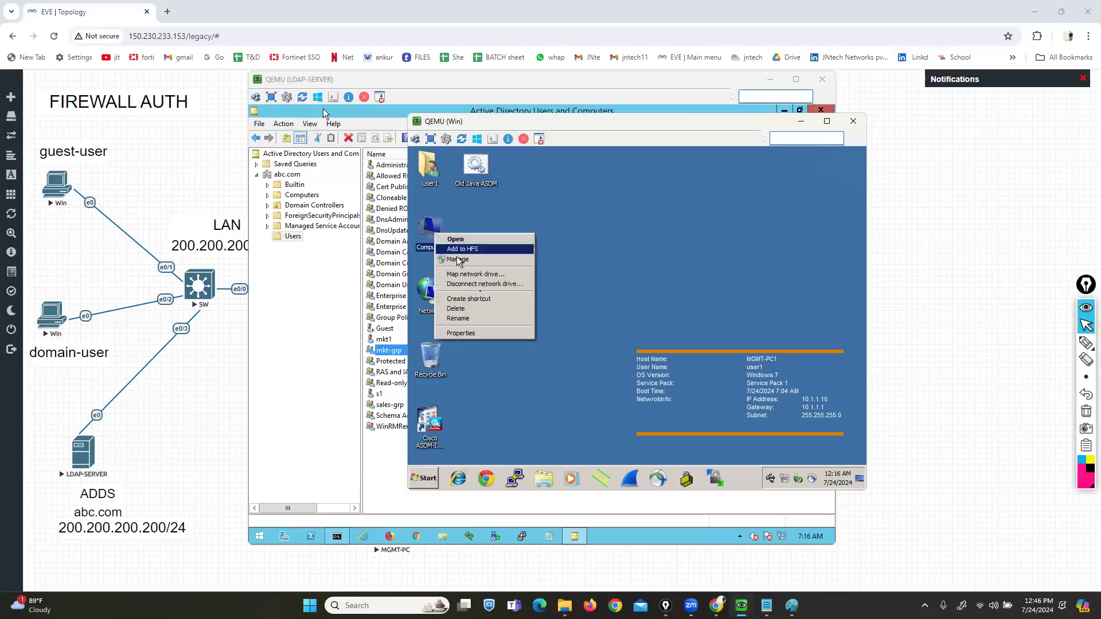
pyautogui.click(495, 335)
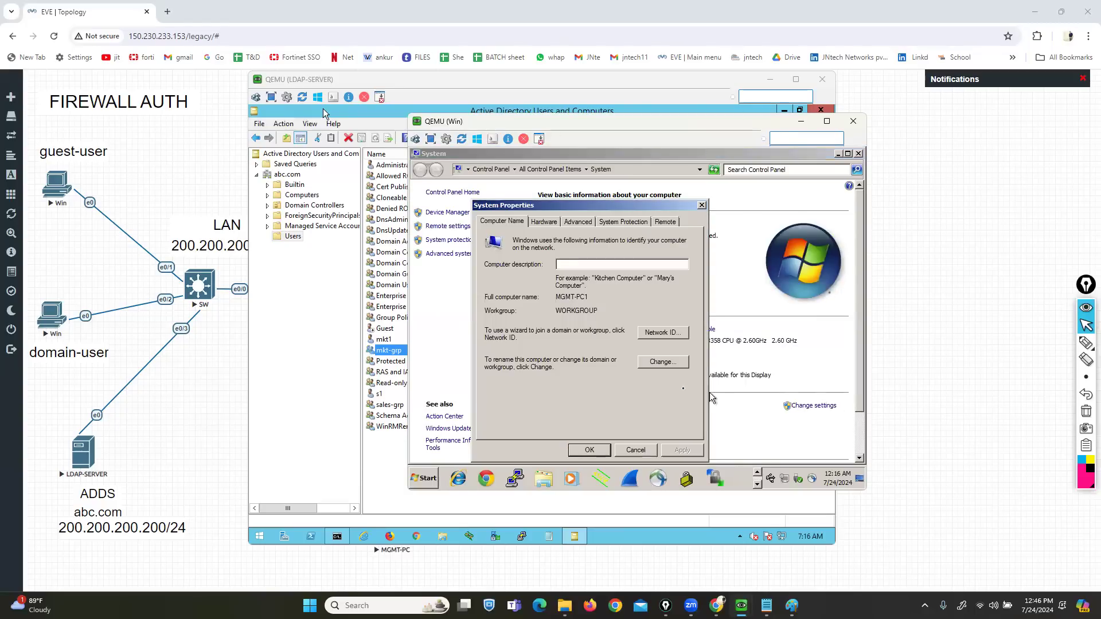
pyautogui.click(655, 367)
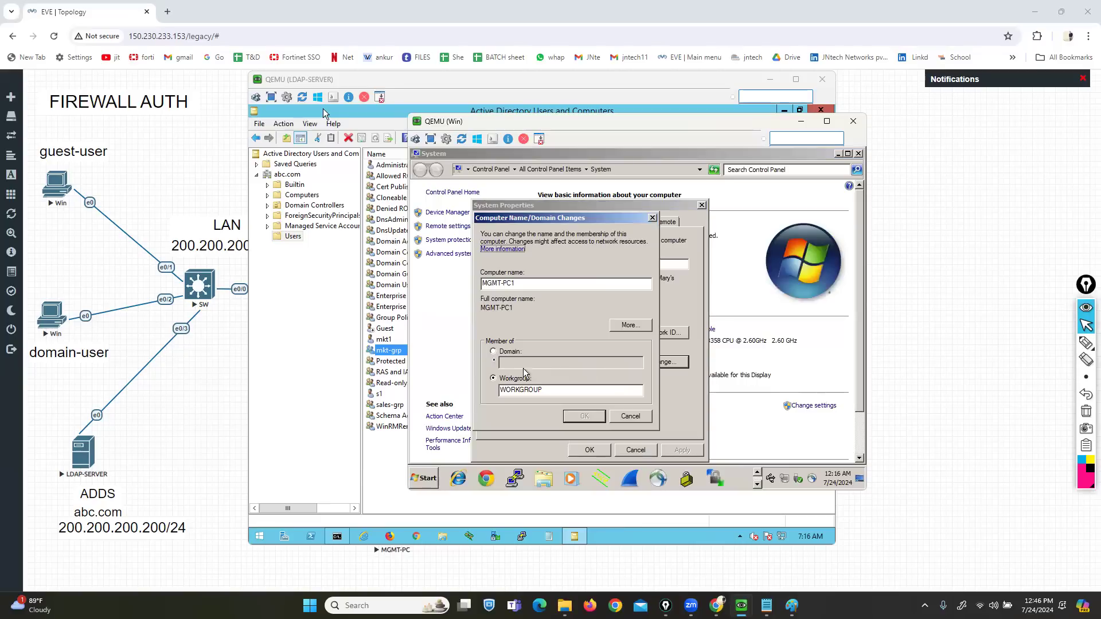
pyautogui.click(493, 352)
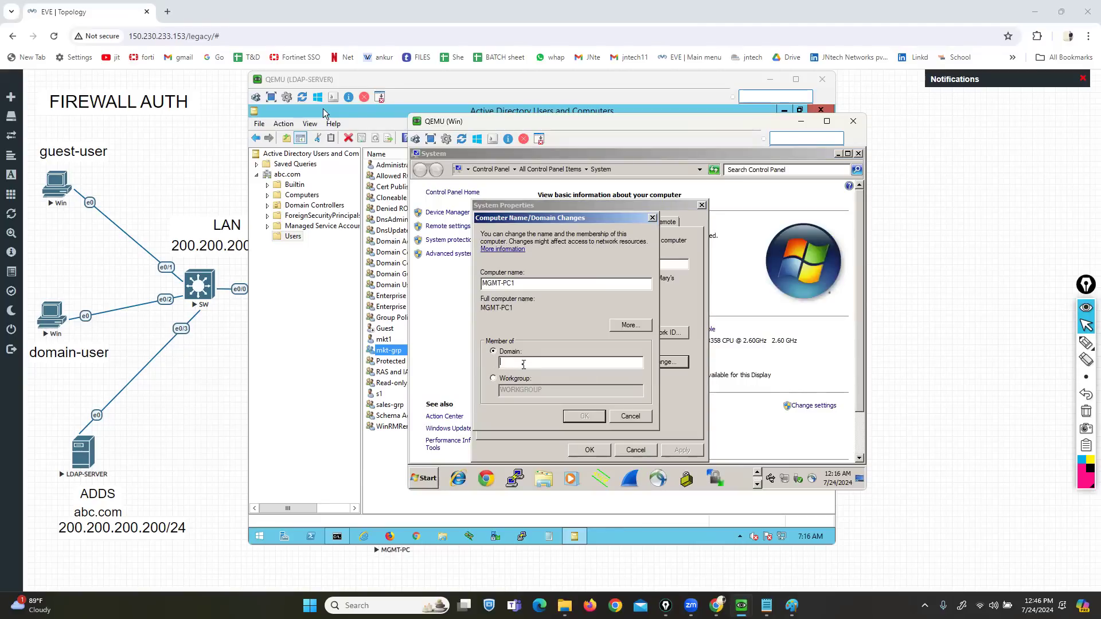
pyautogui.click(523, 365)
pyautogui.write('abc.com')
pyautogui.click(583, 415)
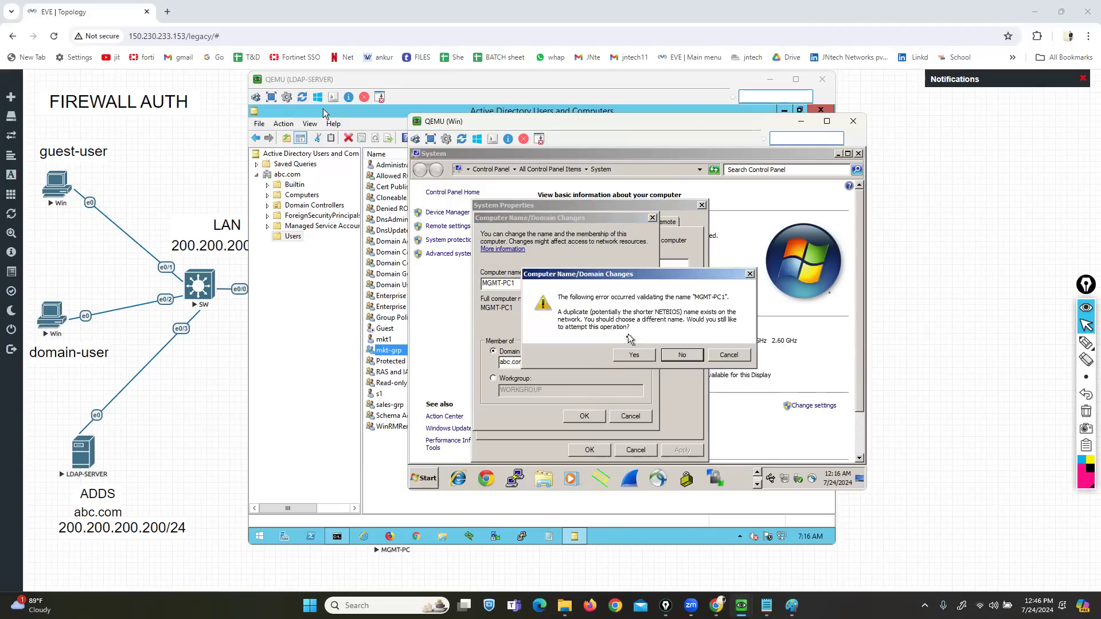
pyautogui.click(633, 354)
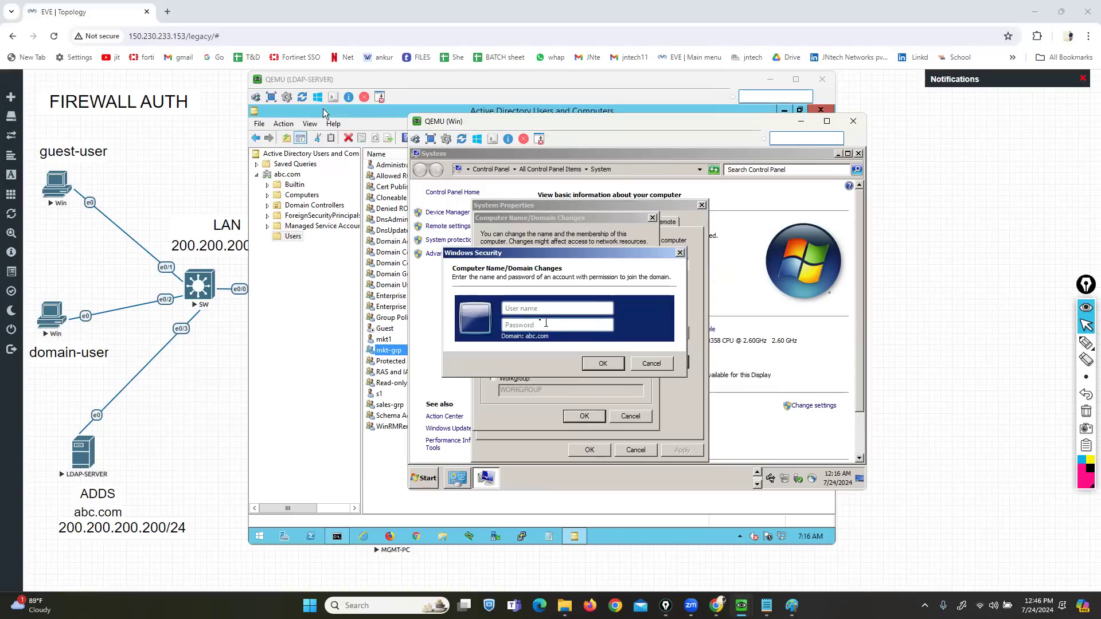
# - Enter the domain administrator credentials, acknowledge the welcome and restart messages, and restart now
pyautogui.write('administrator••••••••')
pyautogui.click(605, 363)
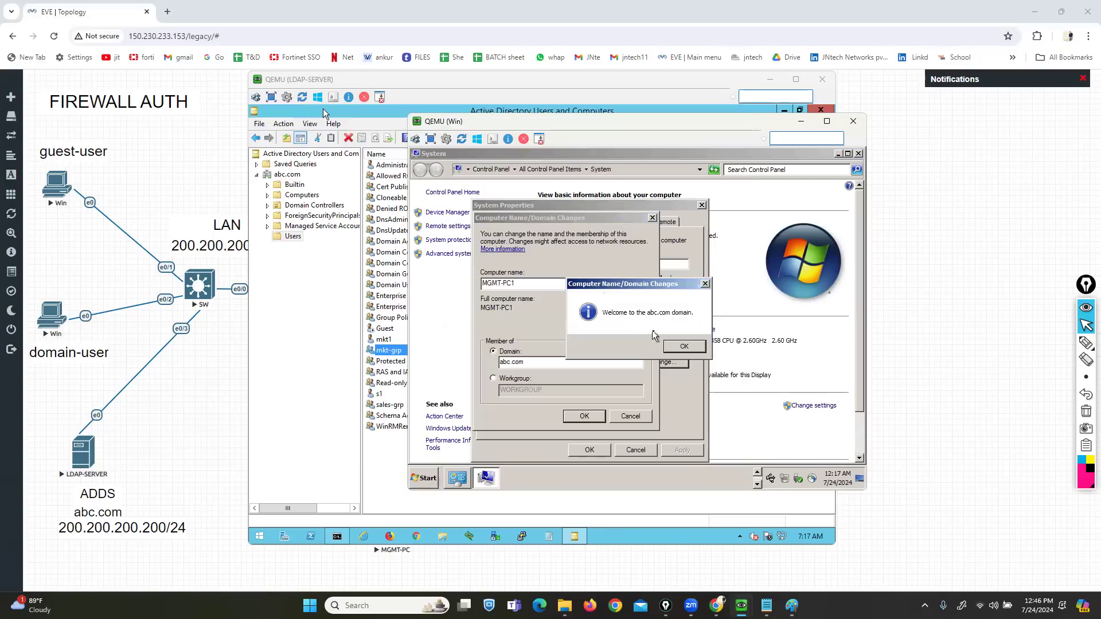
pyautogui.click(684, 346)
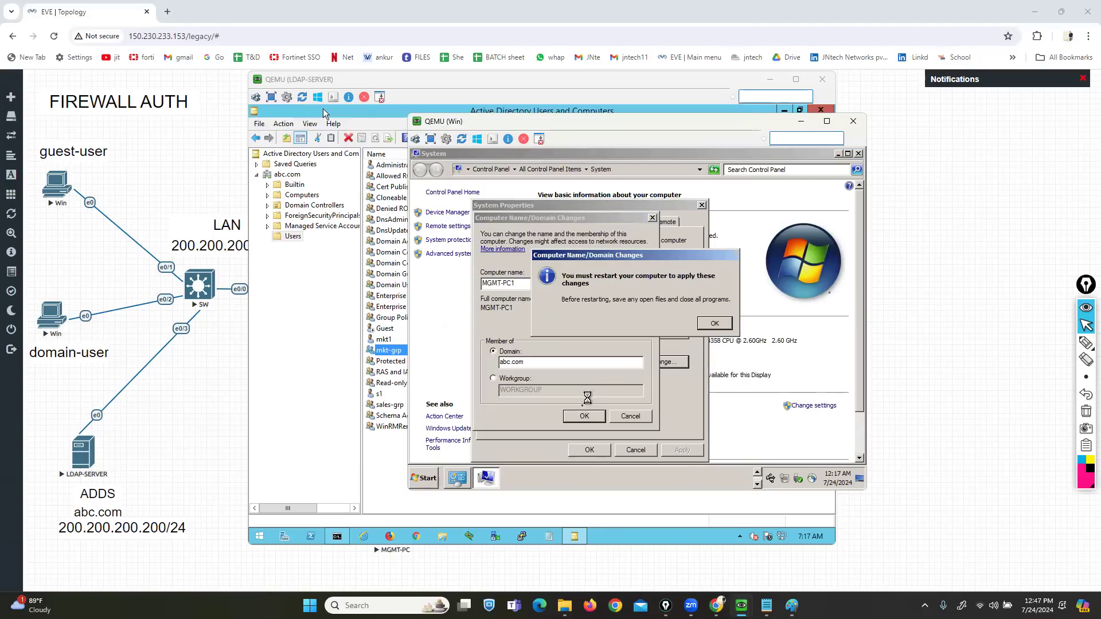
pyautogui.click(720, 323)
pyautogui.click(588, 451)
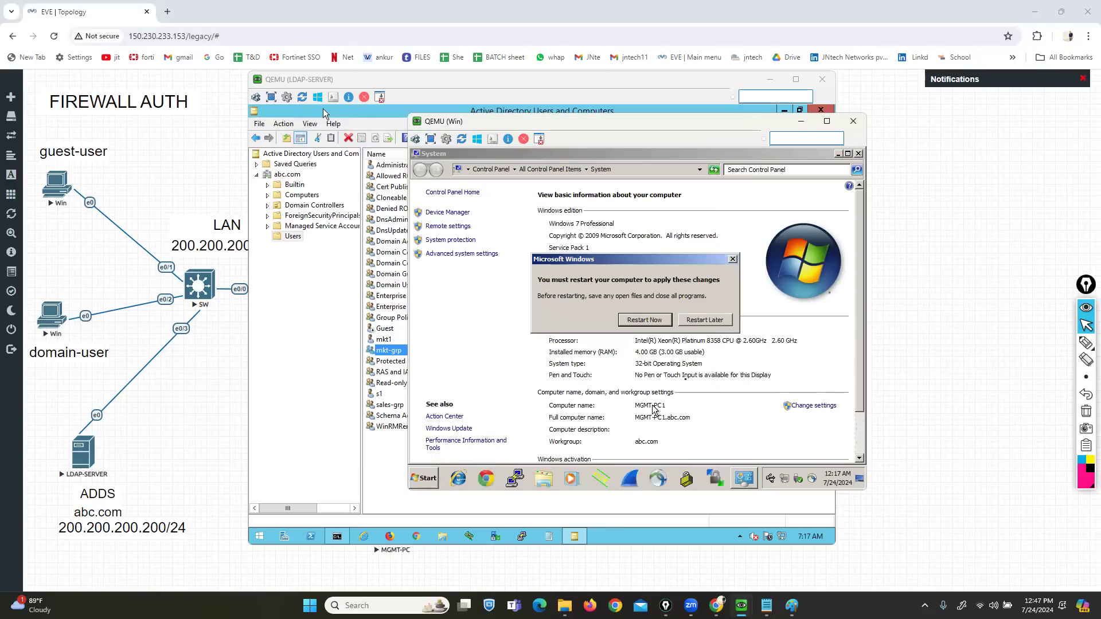
pyautogui.click(644, 322)
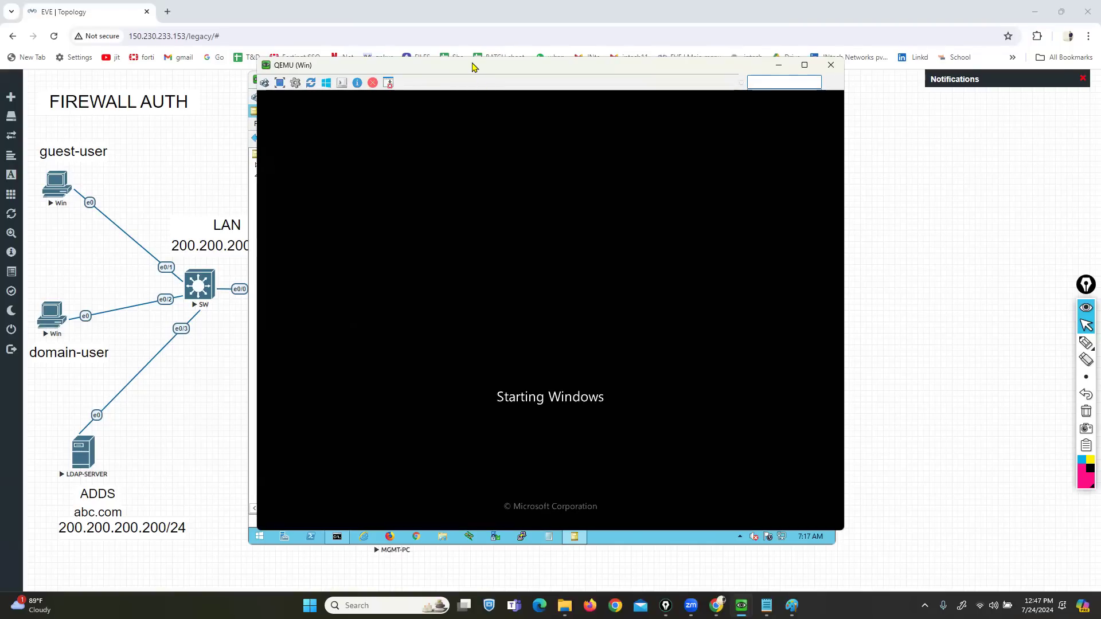
# - Rearrange the Win client and LDAP server consoles, bringing the LDAP server to the front
pyautogui.moveTo(478, 67); pyautogui.dragTo(629, 100)
pyautogui.moveTo(377, 83); pyautogui.dragTo(348, 45)
pyautogui.click(811, 290)
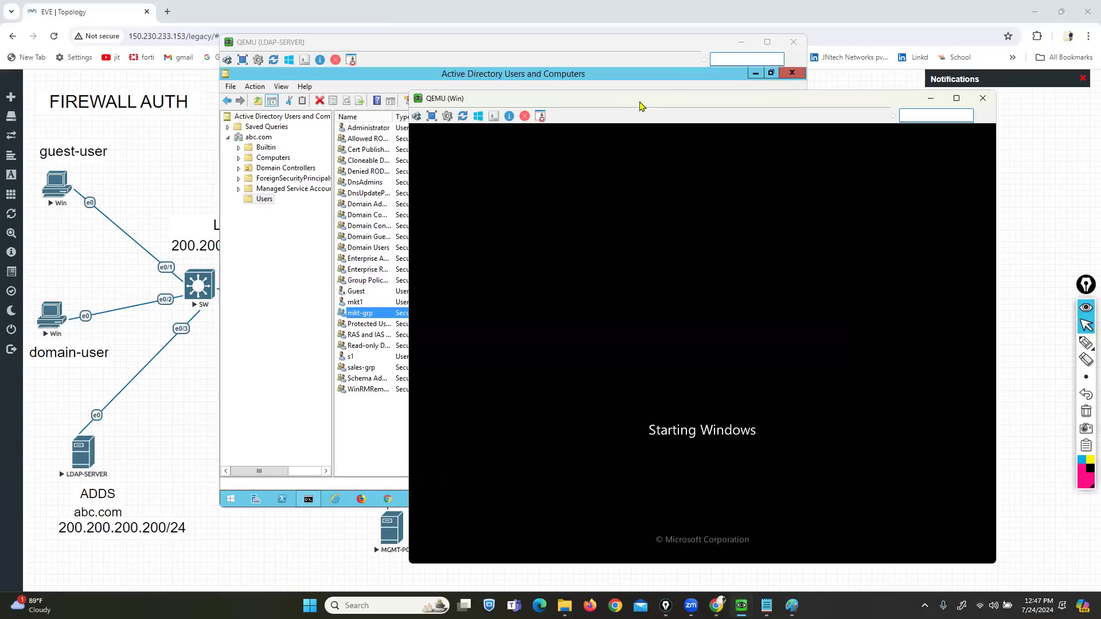
pyautogui.moveTo(637, 105); pyautogui.dragTo(648, 109)
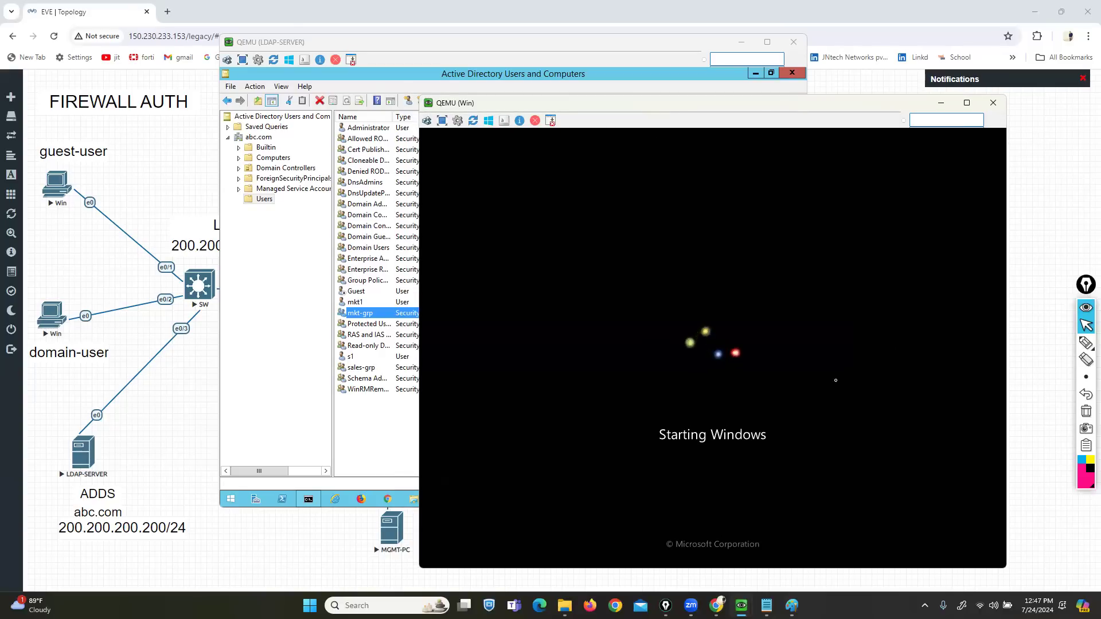
pyautogui.click(379, 440)
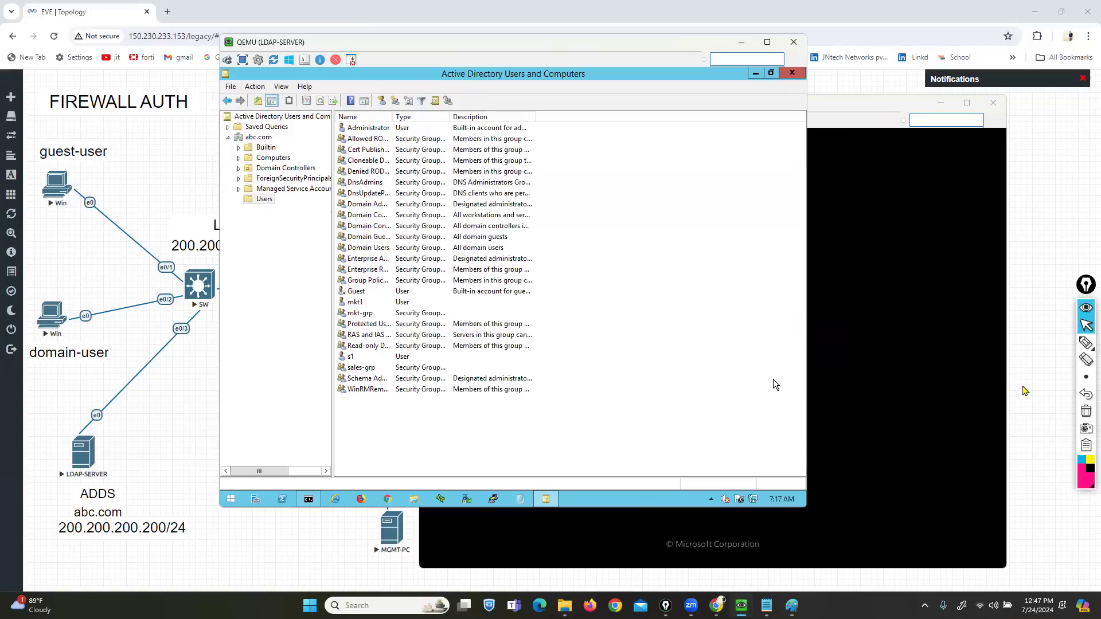
# - Annotate users s1 and mkt1 in the Active Directory user list, then clear the marks
pyautogui.click(1085, 343)
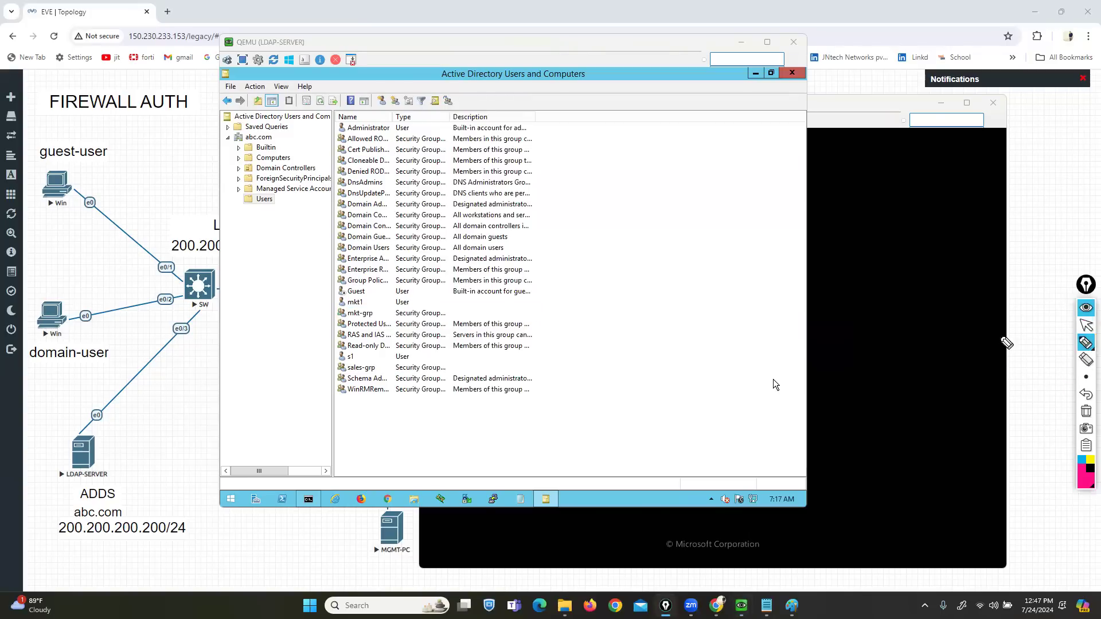
pyautogui.moveTo(391, 399)
pyautogui.mouseDown()
pyautogui.moveTo(456, 467)
pyautogui.moveTo(760, 217)
pyautogui.mouseUp()
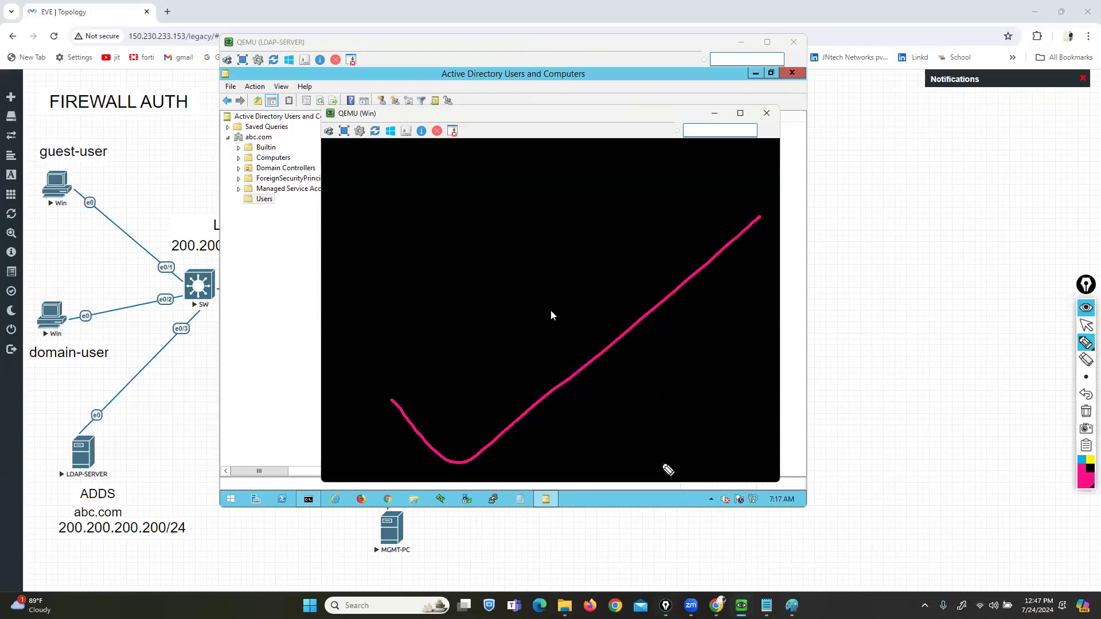
pyautogui.click(1085, 326)
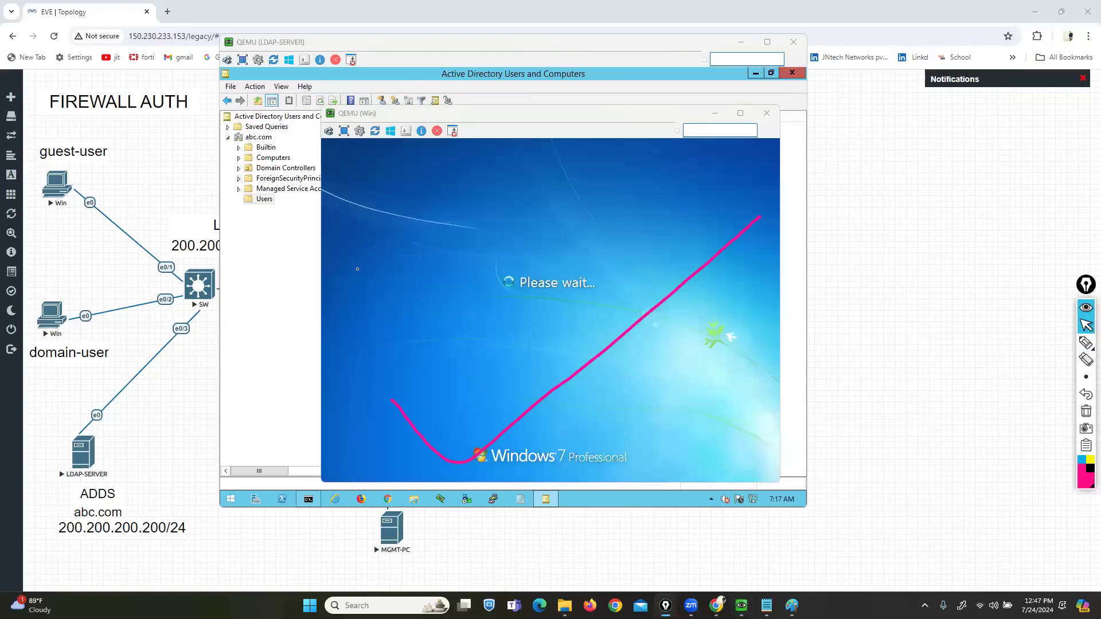
pyautogui.click(282, 265)
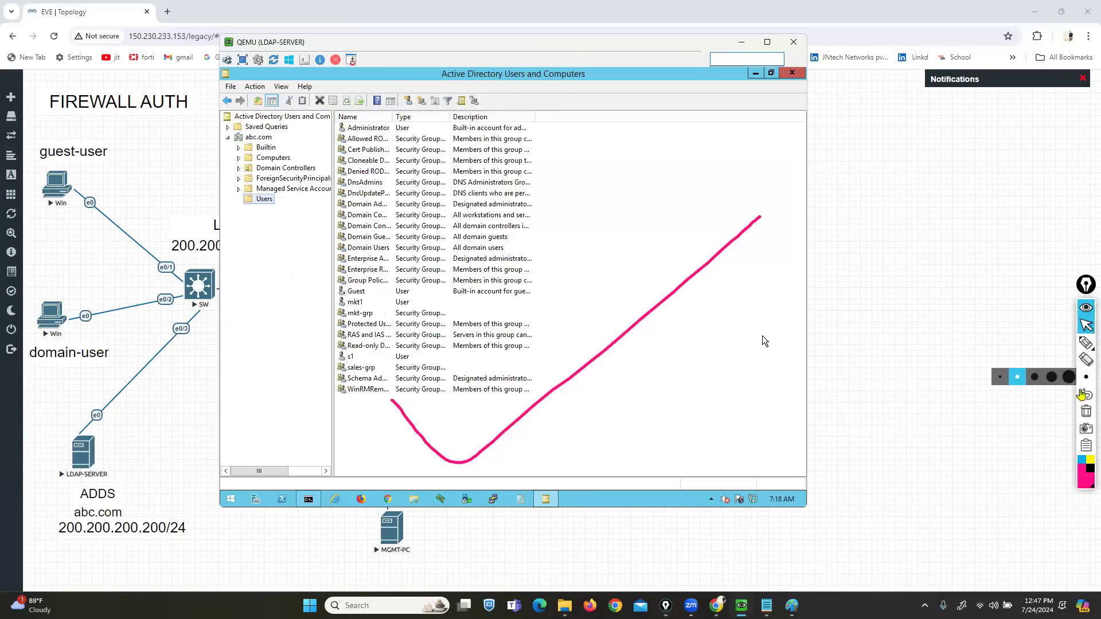
pyautogui.click(1084, 392)
pyautogui.click(1085, 343)
pyautogui.moveTo(366, 359); pyautogui.dragTo(379, 360)
pyautogui.moveTo(365, 301); pyautogui.dragTo(380, 301)
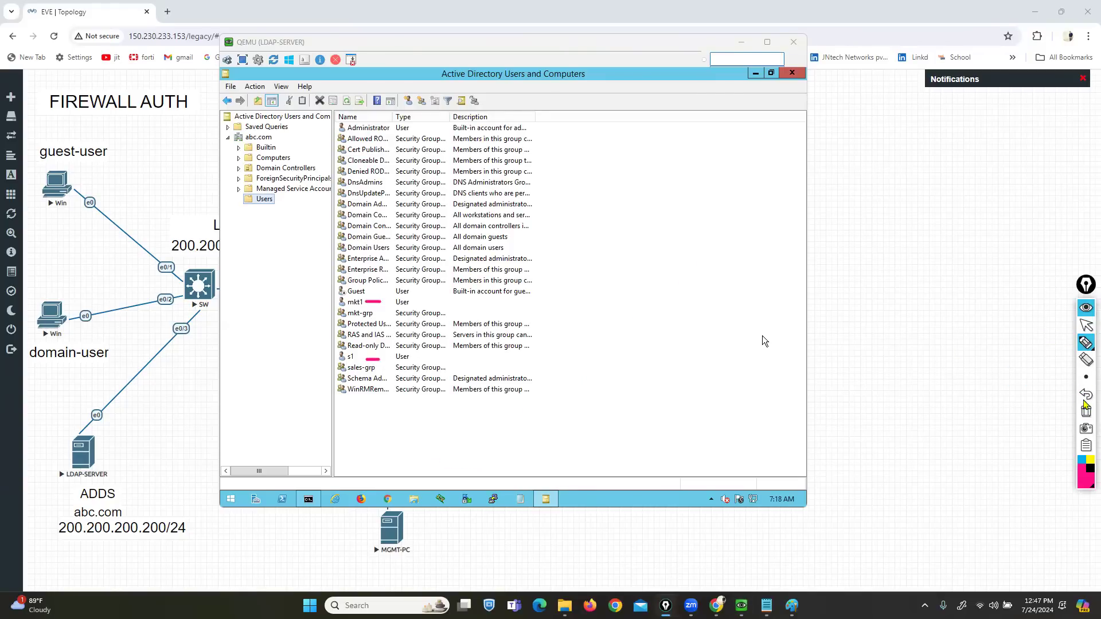
pyautogui.click(1085, 412)
pyautogui.click(1085, 326)
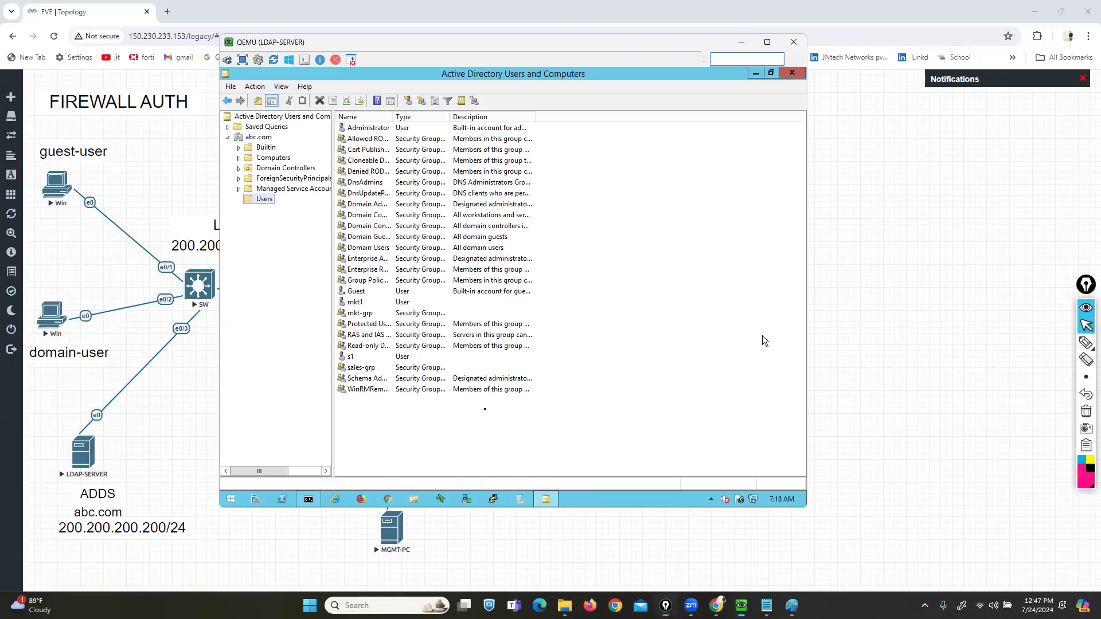
# - Start a new user in the Users container with first name and logon name hr1
pyautogui.rightClick(486, 257)
pyautogui.moveTo(567, 290)
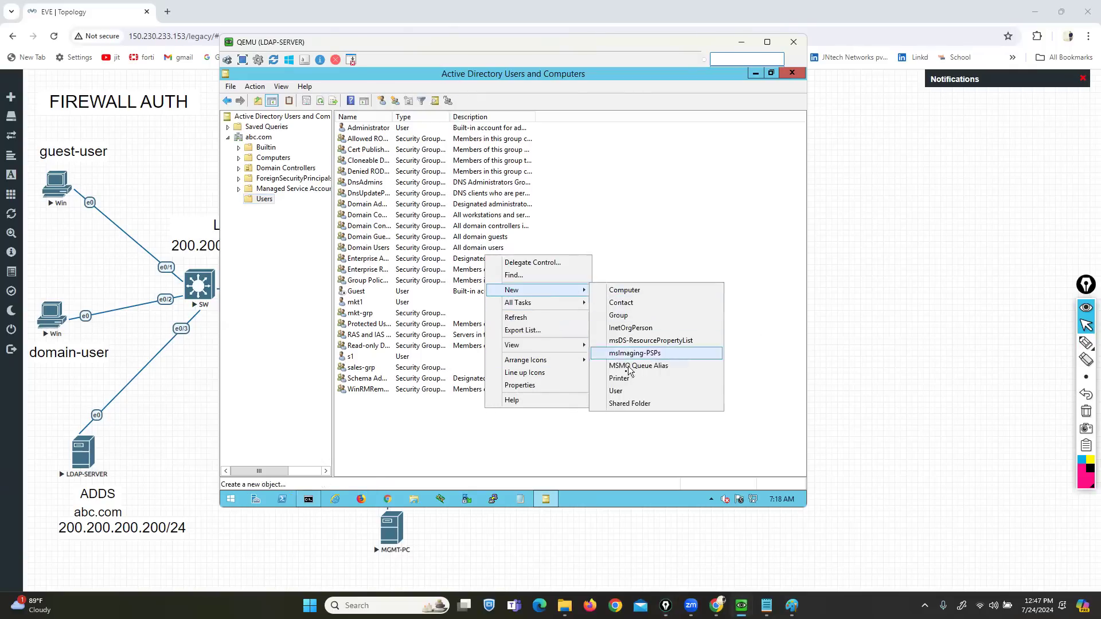
pyautogui.click(619, 391)
pyautogui.write('hr1')
pyautogui.press('Tab')
pyautogui.press('Tab')
pyautogui.press('Tab')
pyautogui.press('Tab')
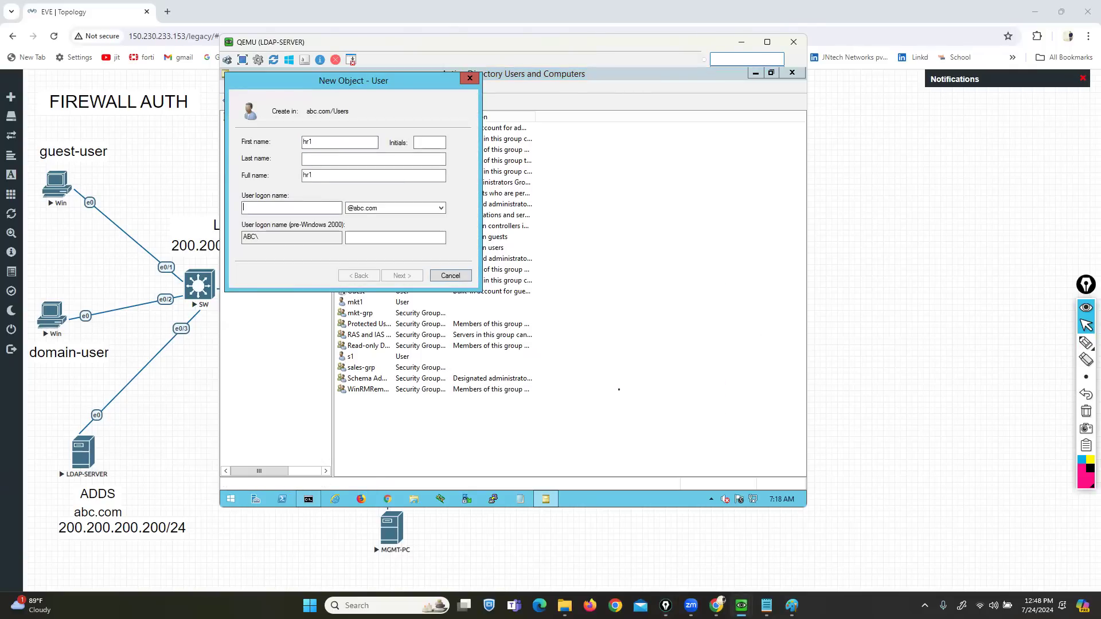
pyautogui.write('hr1')
pyautogui.press('Return')
# - Set hr1's password and password options, and finish creating the user
pyautogui.write('Pass123')
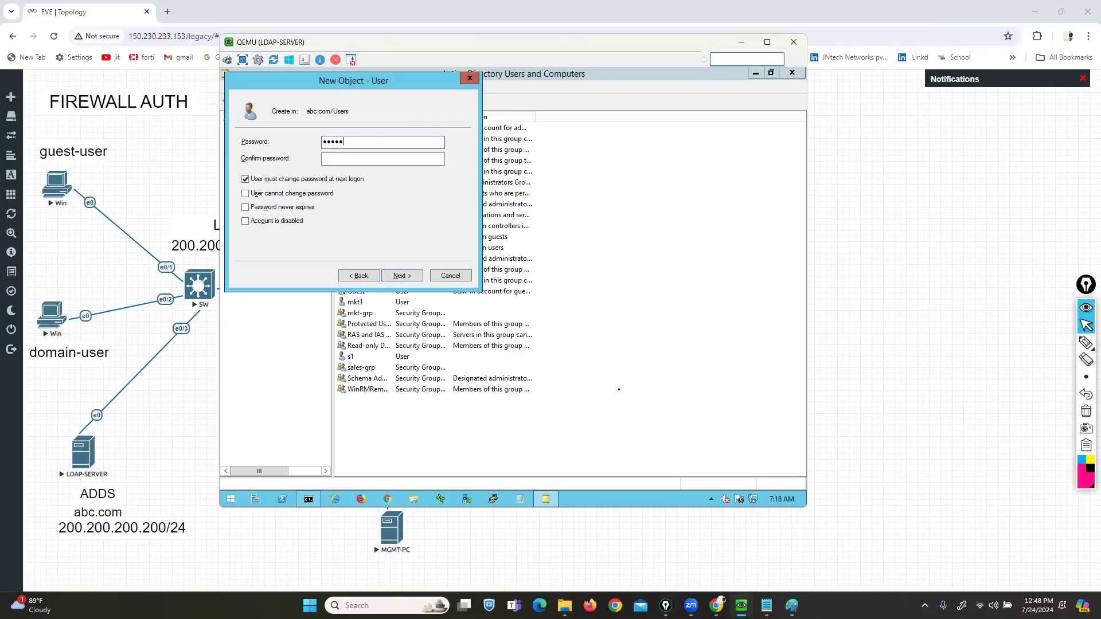
pyautogui.write('Pass@123')
pyautogui.press('Tab')
pyautogui.press('space')
pyautogui.press('Tab')
pyautogui.press('space')
pyautogui.press('Tab')
pyautogui.press('space')
pyautogui.press('Tab')
pyautogui.press('Tab')
pyautogui.press('Tab')
pyautogui.press('Tab')
pyautogui.press('Return')
pyautogui.press('Return')
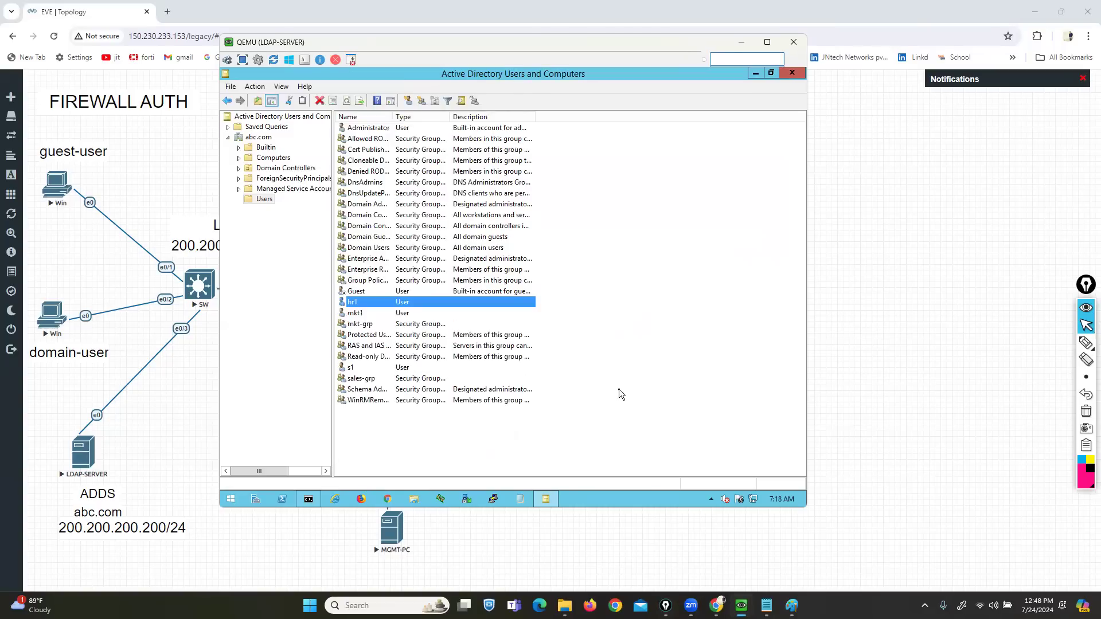
# - Bring up the Win client's logon prompt and choose Switch User, then Other User
pyautogui.moveTo(741, 606)
pyautogui.click(818, 569)
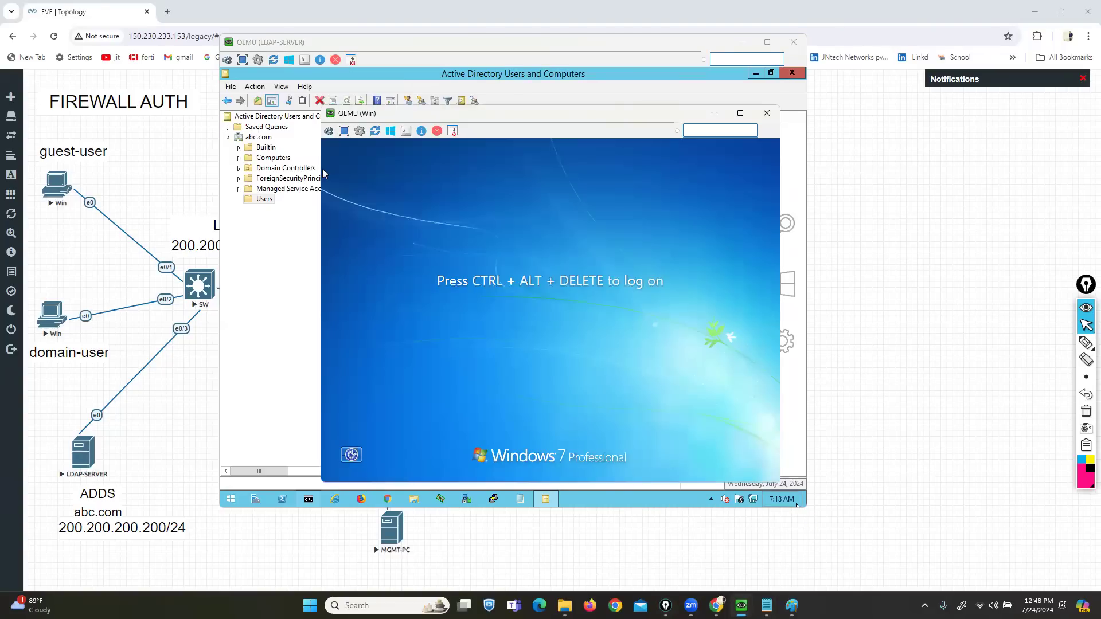
pyautogui.click(328, 131)
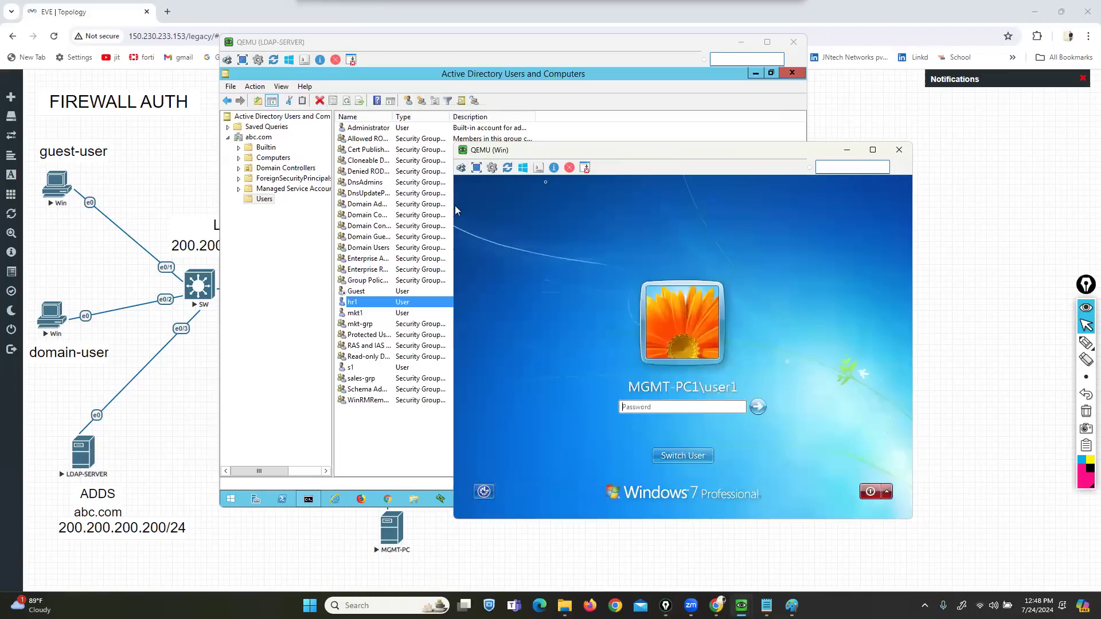
pyautogui.click(681, 456)
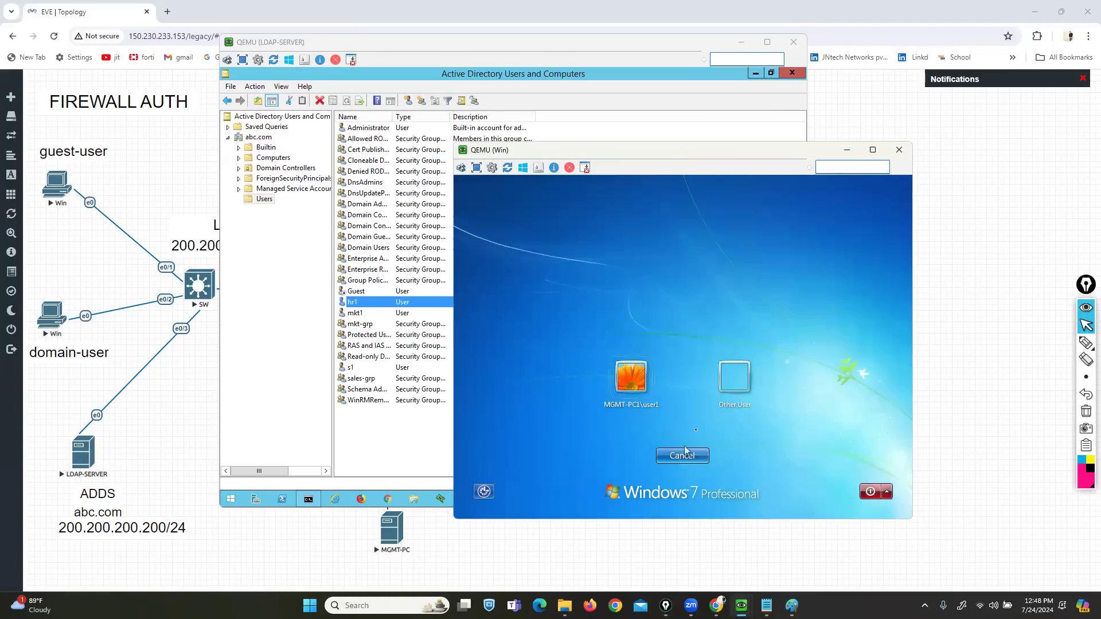
pyautogui.click(732, 381)
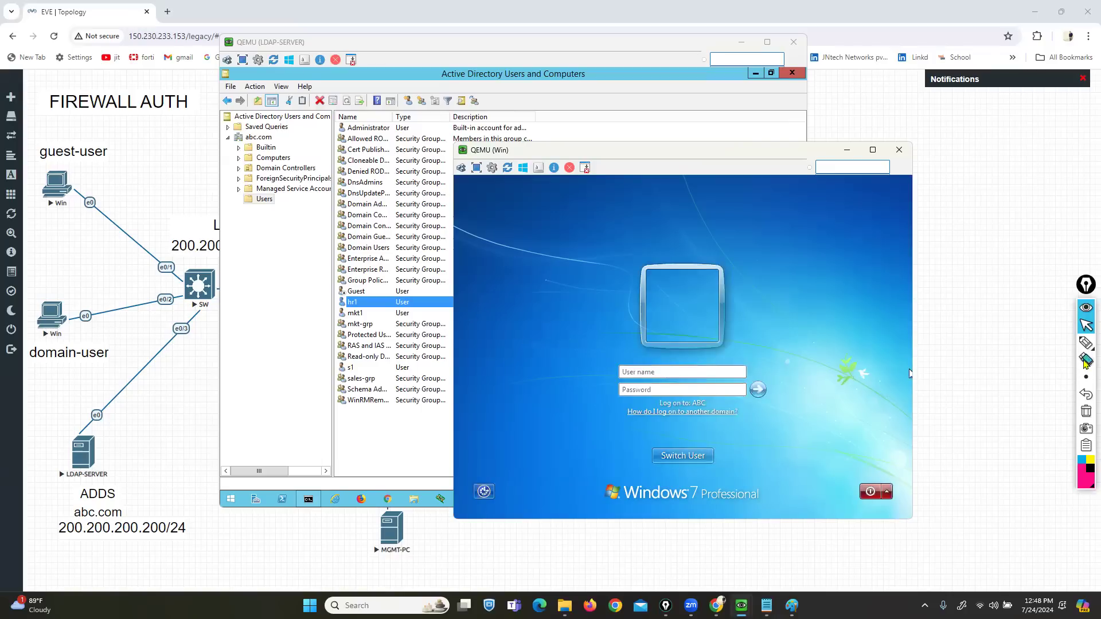
# - Mark the user entry and logon screen with on-screen annotations, then erase them
pyautogui.click(1055, 344)
pyautogui.moveTo(334, 377)
pyautogui.mouseDown()
pyautogui.moveTo(360, 376)
pyautogui.moveTo(337, 359)
pyautogui.moveTo(359, 378)
pyautogui.mouseUp()
pyautogui.moveTo(238, 325); pyautogui.dragTo(322, 288)
pyautogui.moveTo(552, 433)
pyautogui.mouseDown()
pyautogui.moveTo(598, 475)
pyautogui.moveTo(756, 385)
pyautogui.mouseUp()
pyautogui.click(1086, 412)
pyautogui.click(1086, 325)
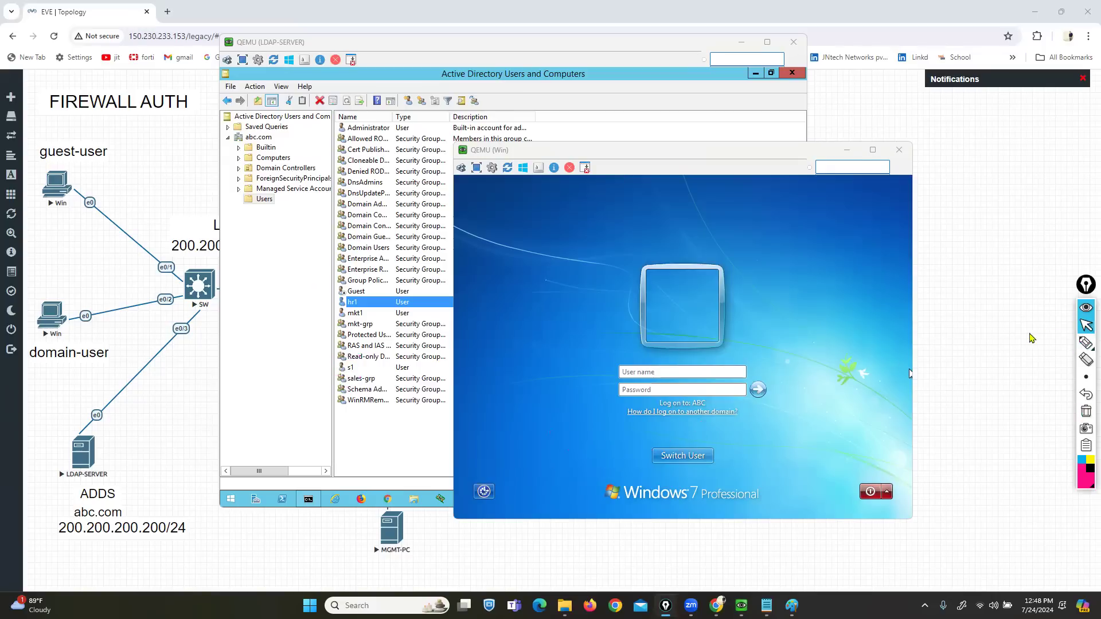
# - Log on to the client with the domain user name and password
pyautogui.click(909, 373)
pyautogui.click(643, 373)
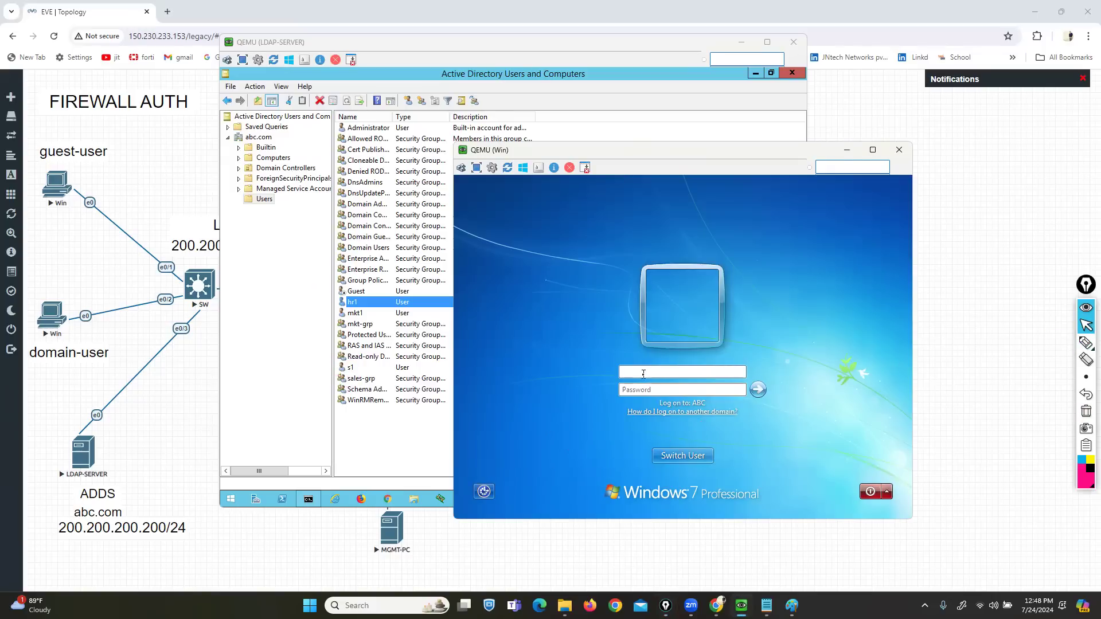
pyautogui.press('Tab')
pyautogui.write('*******')
pyautogui.press('Return')
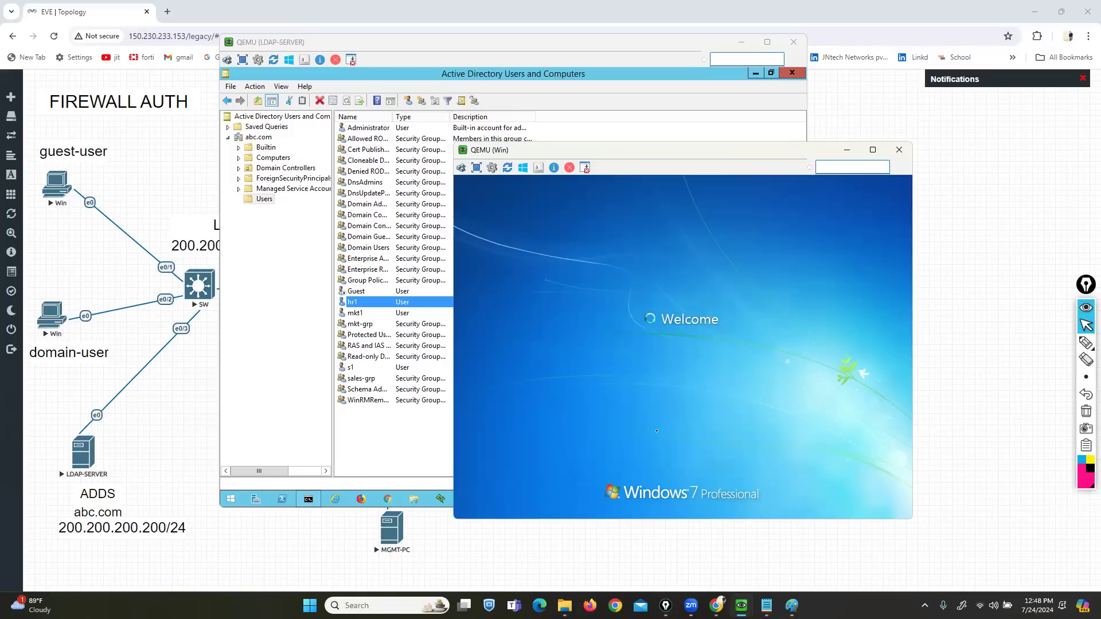
pyautogui.moveTo(674, 159); pyautogui.dragTo(760, 201)
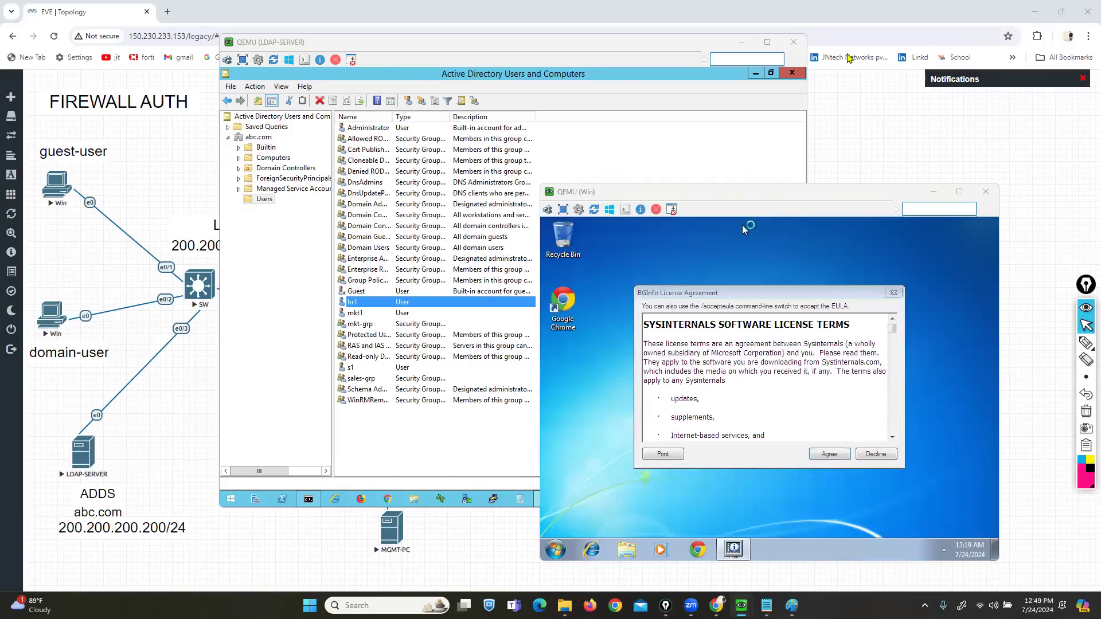
# - Agree to the BGInfo licence and check the Start menu shows domain user s1 signed in
pyautogui.click(830, 454)
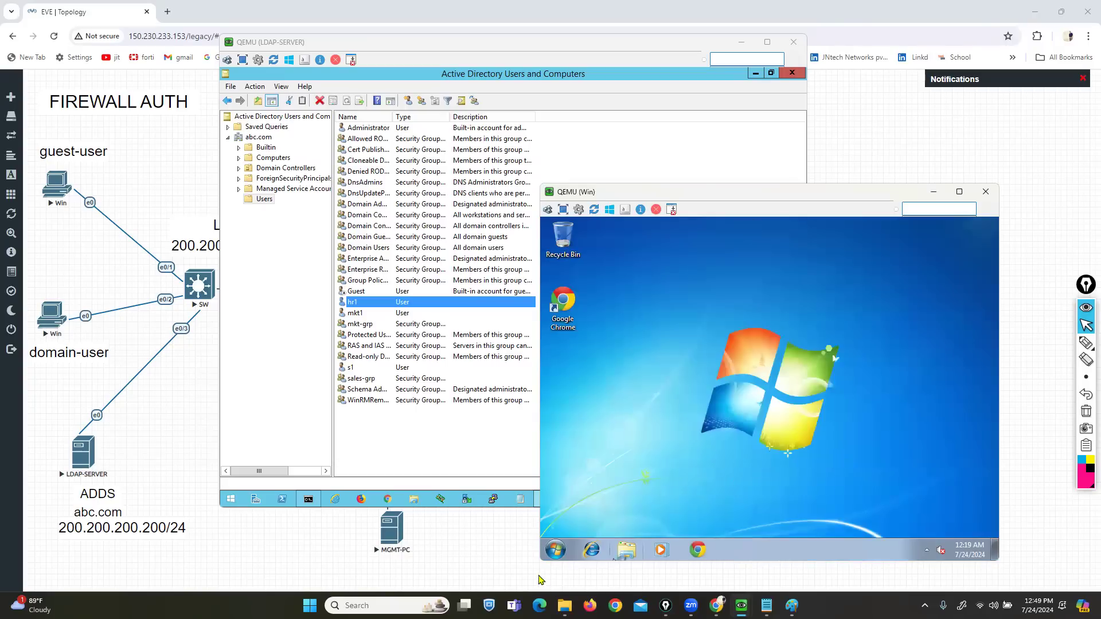
pyautogui.click(556, 550)
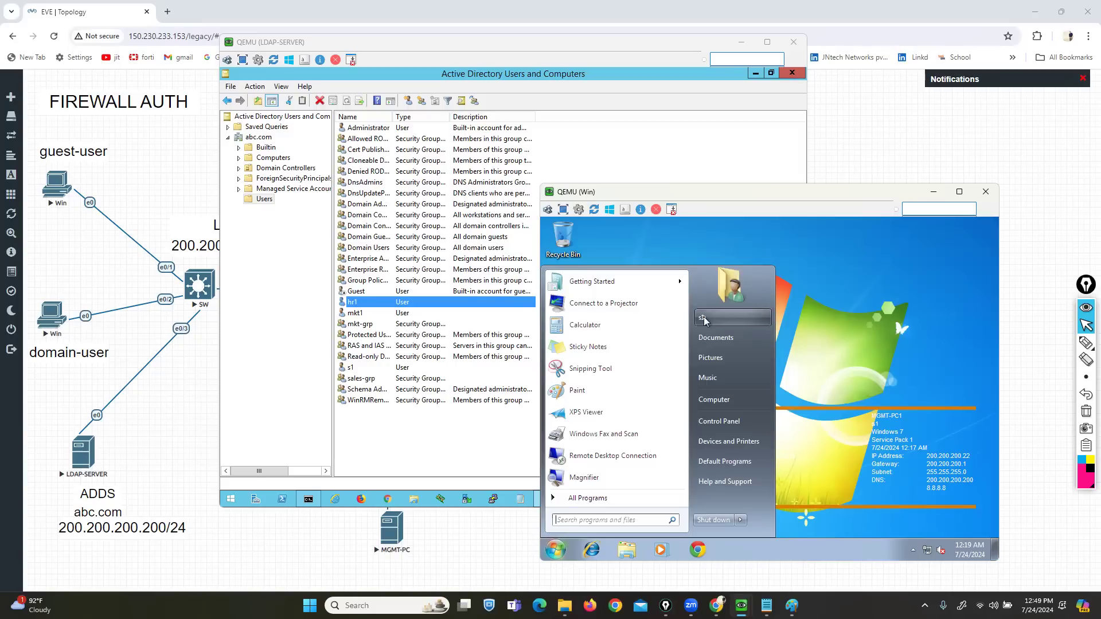
pyautogui.moveTo(740, 606)
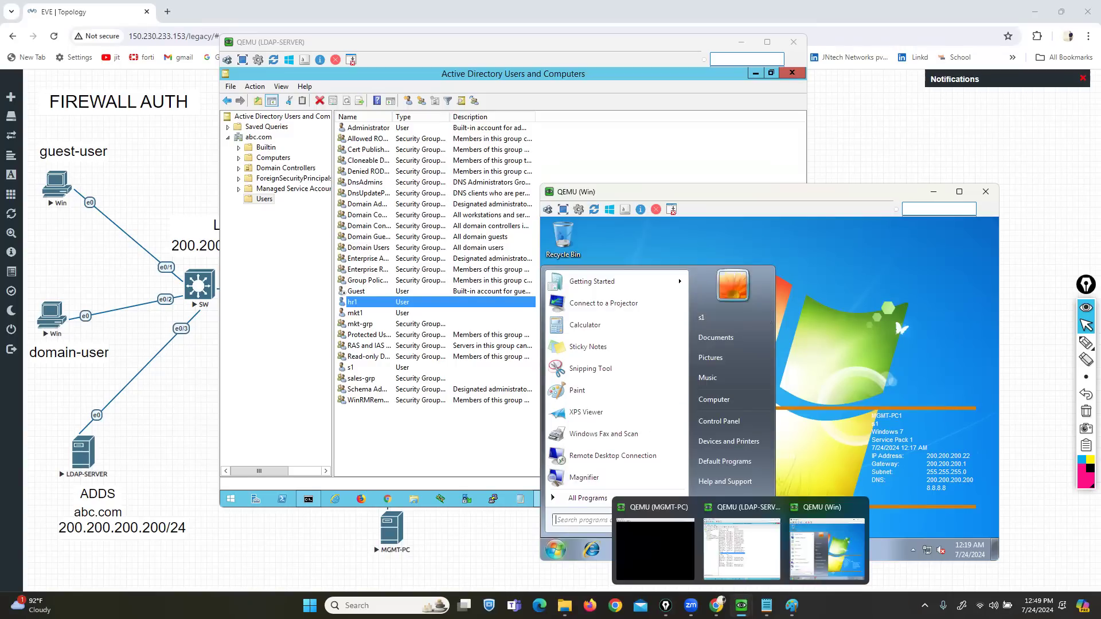
# - On the management PC, log into the FortiGate web console as admin with the account password
pyautogui.click(637, 545)
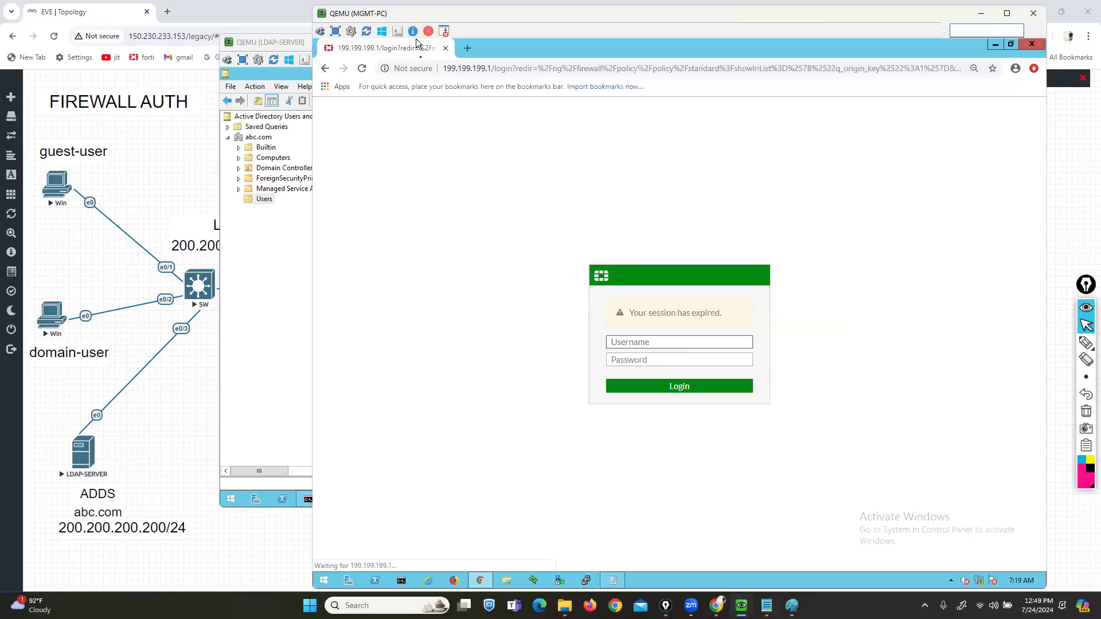
pyautogui.click(623, 342)
pyautogui.write('admin')
pyautogui.press('Tab')
pyautogui.write('•••')
pyautogui.press('Return')
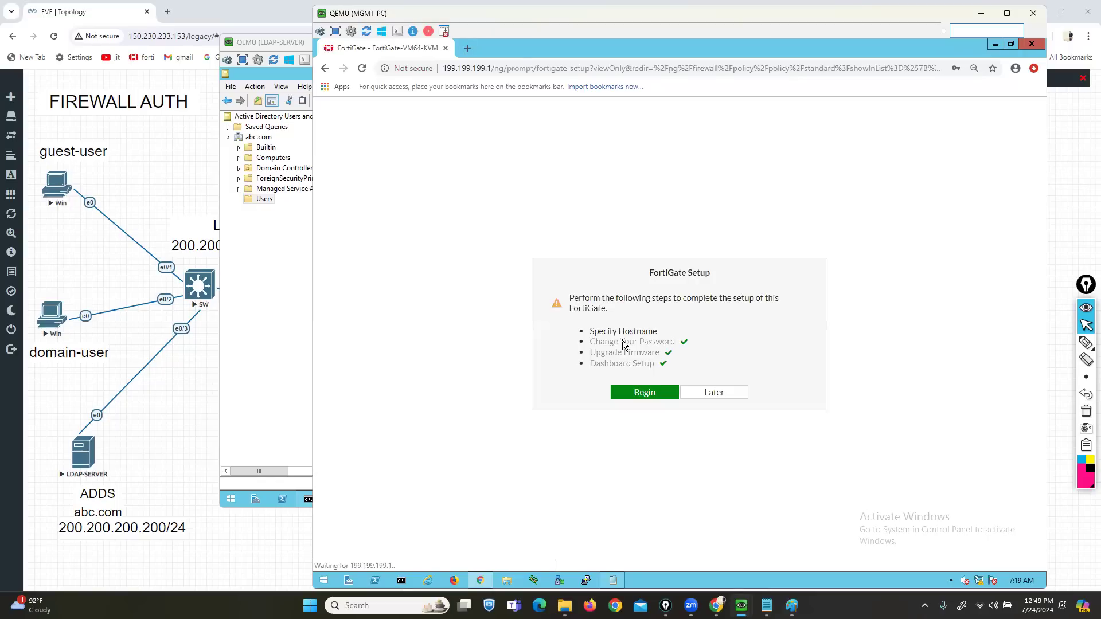
# - Postpone the setup prompt, dismiss the FortiOS 6.4.4 notice, and begin a new firewall policy
pyautogui.click(713, 395)
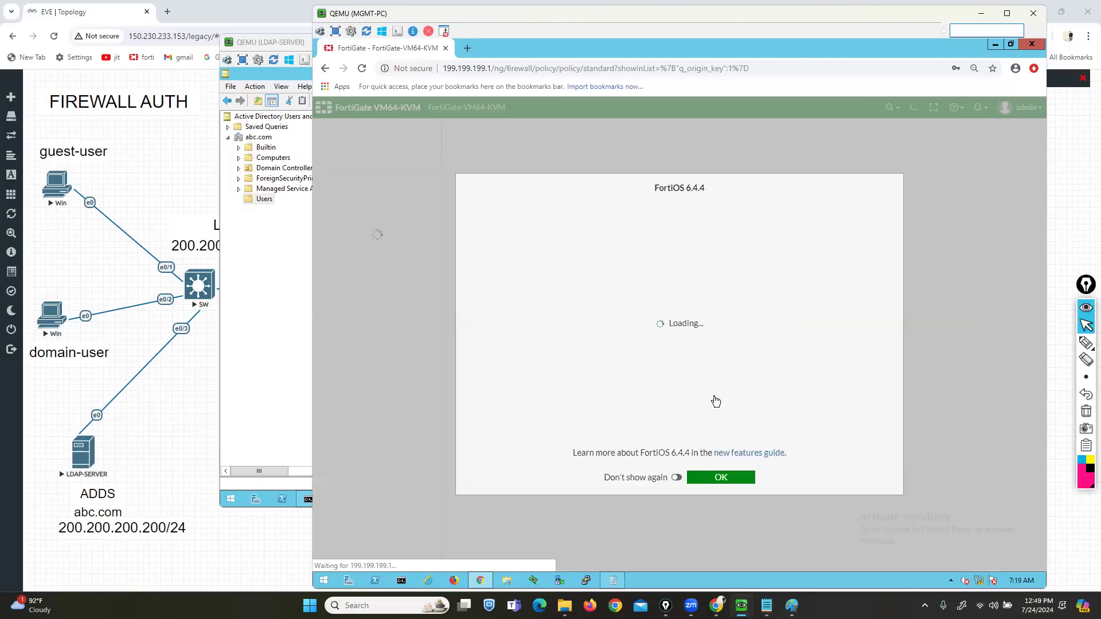
pyautogui.click(717, 478)
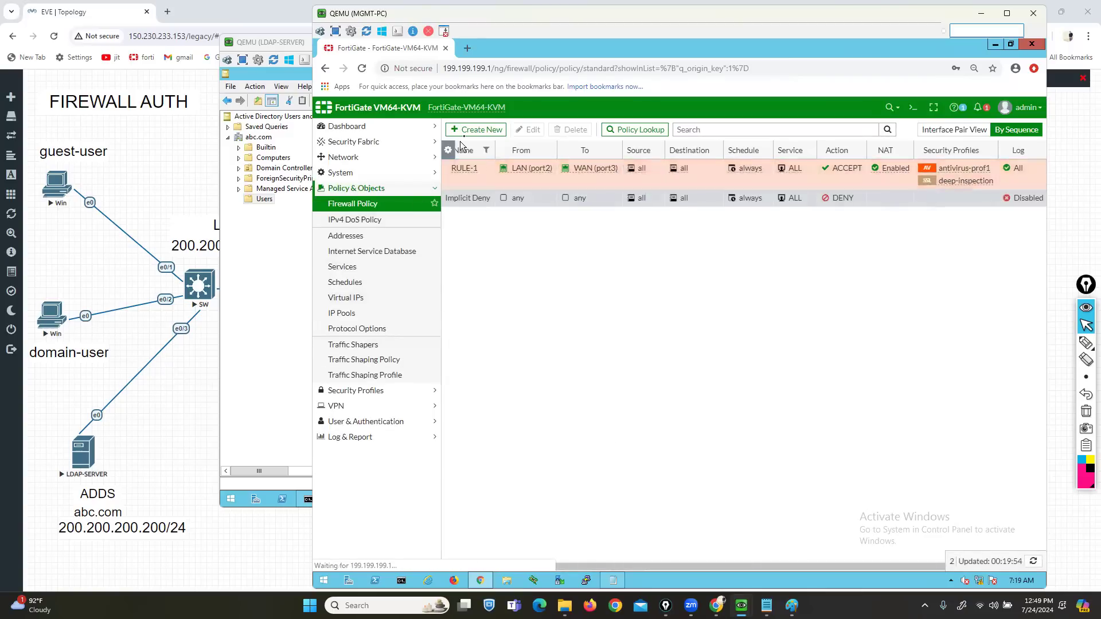
pyautogui.click(475, 130)
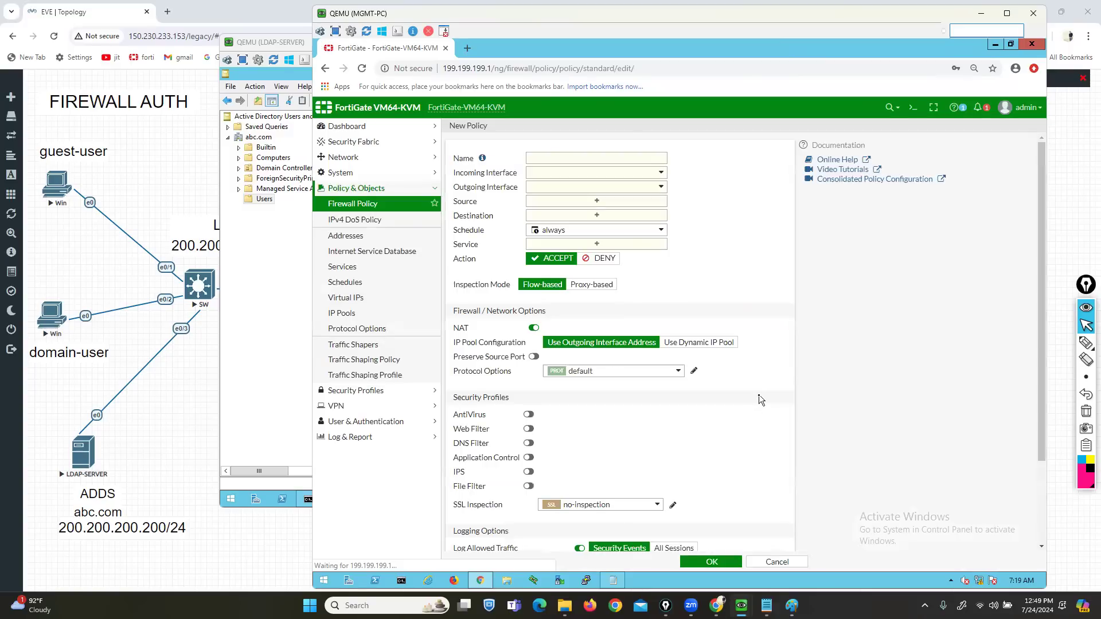
# - Open the new policy's Source selector, review the entries on the User tab, then close it
pyautogui.moveTo(468, 172); pyautogui.dragTo(480, 204)
pyautogui.click(615, 204)
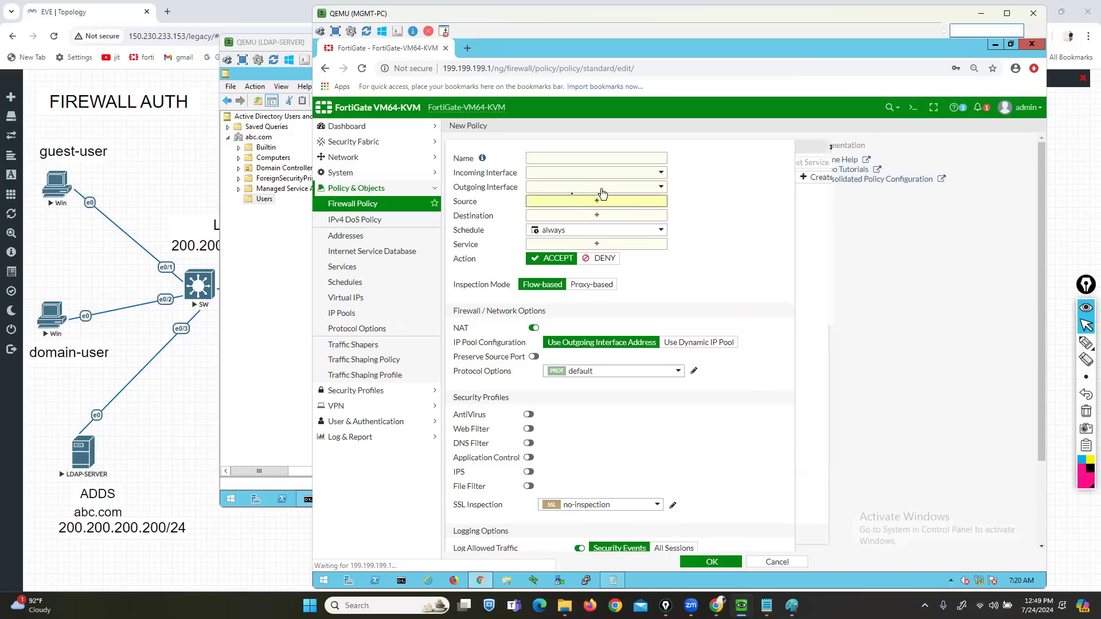
pyautogui.click(1052, 344)
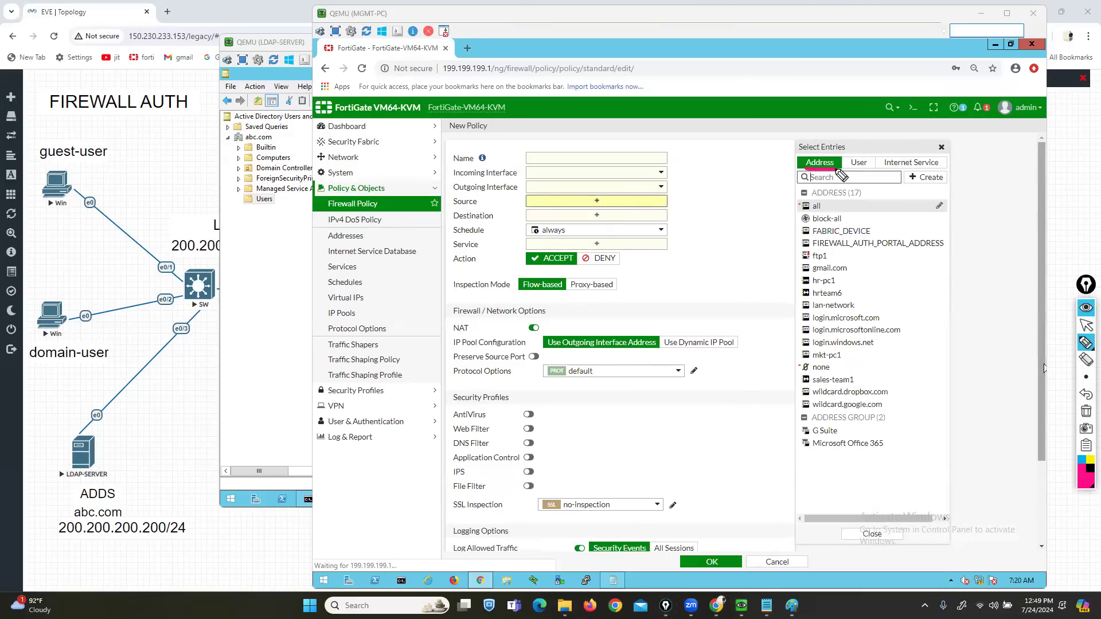
pyautogui.click(1085, 325)
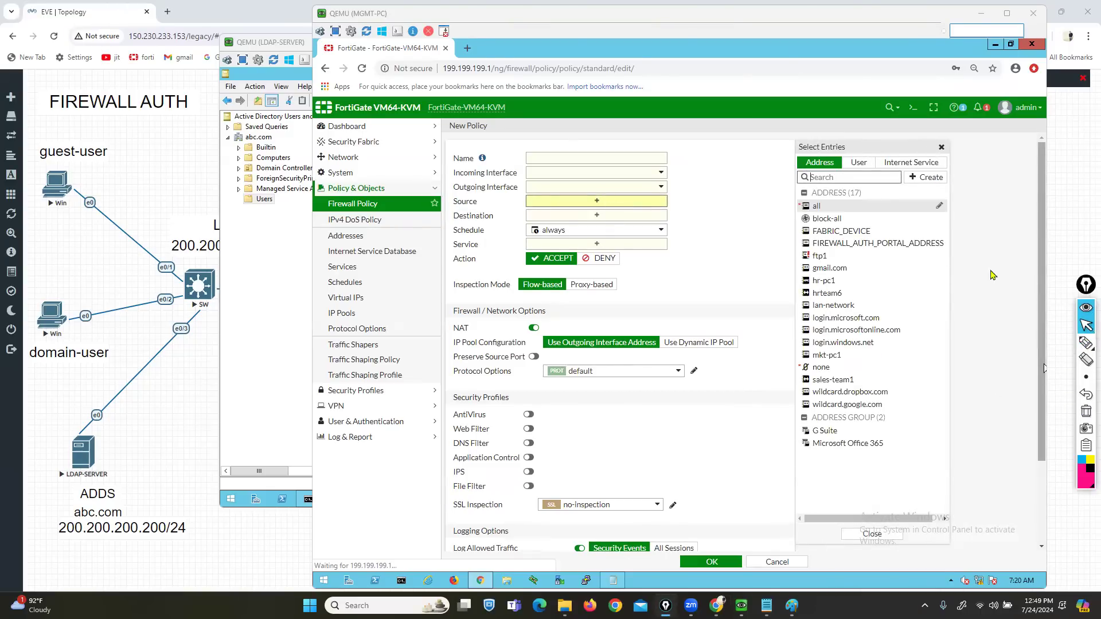
pyautogui.click(858, 162)
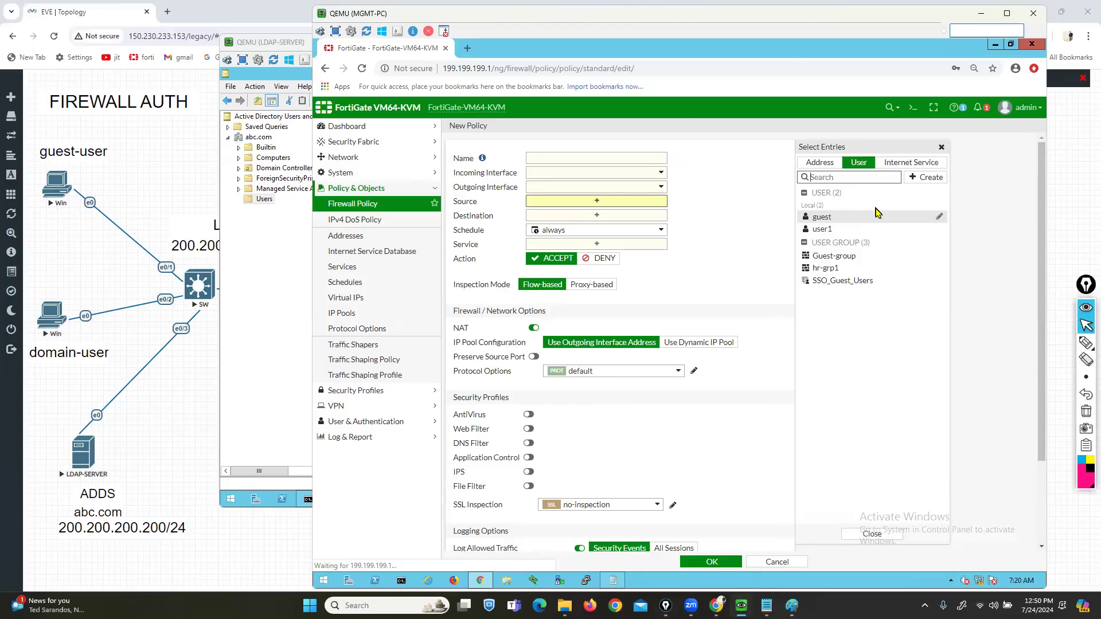
pyautogui.click(598, 7)
pyautogui.click(719, 196)
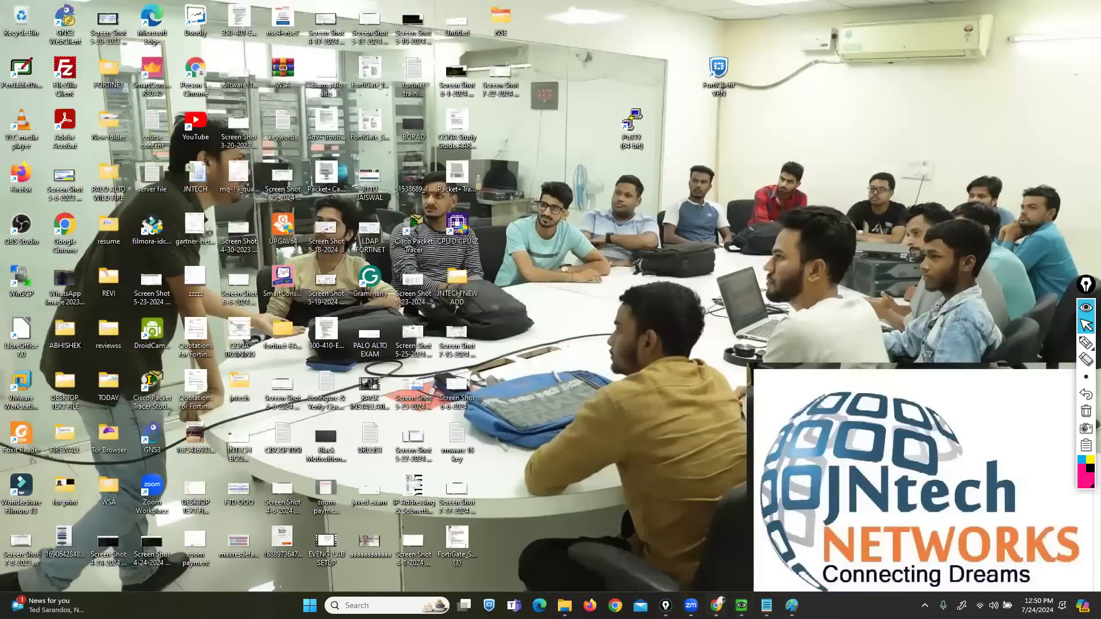
# - Close the FIREWALL AUTH lab and open PALO ALTO LAB SETUP.unl in EVE-NG
pyautogui.click(715, 605)
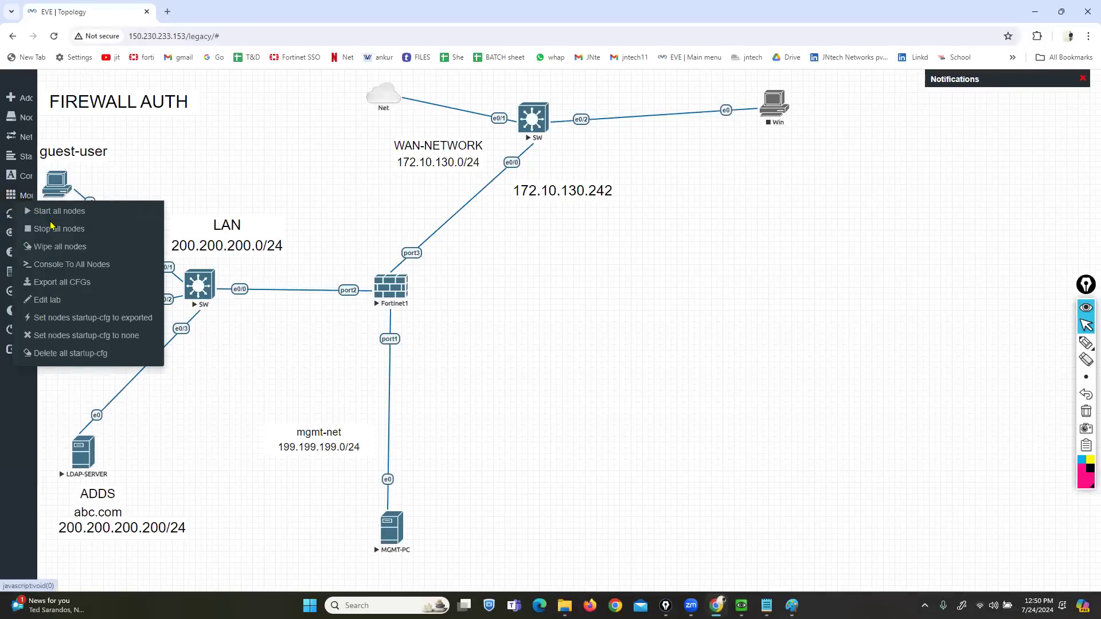
pyautogui.click(37, 331)
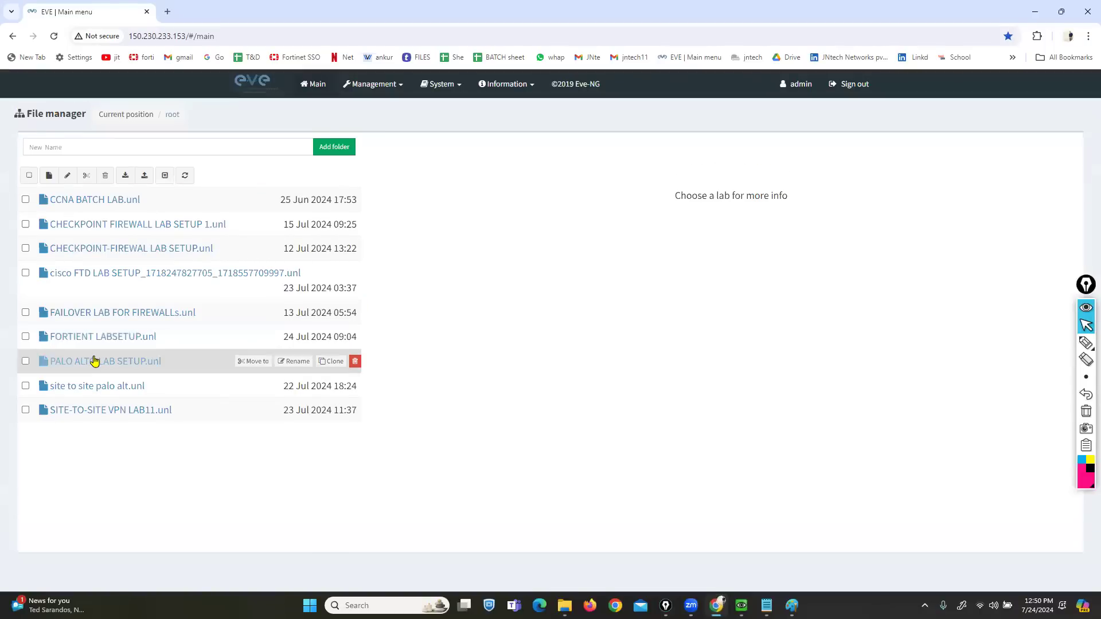
pyautogui.click(96, 361)
pyautogui.click(421, 478)
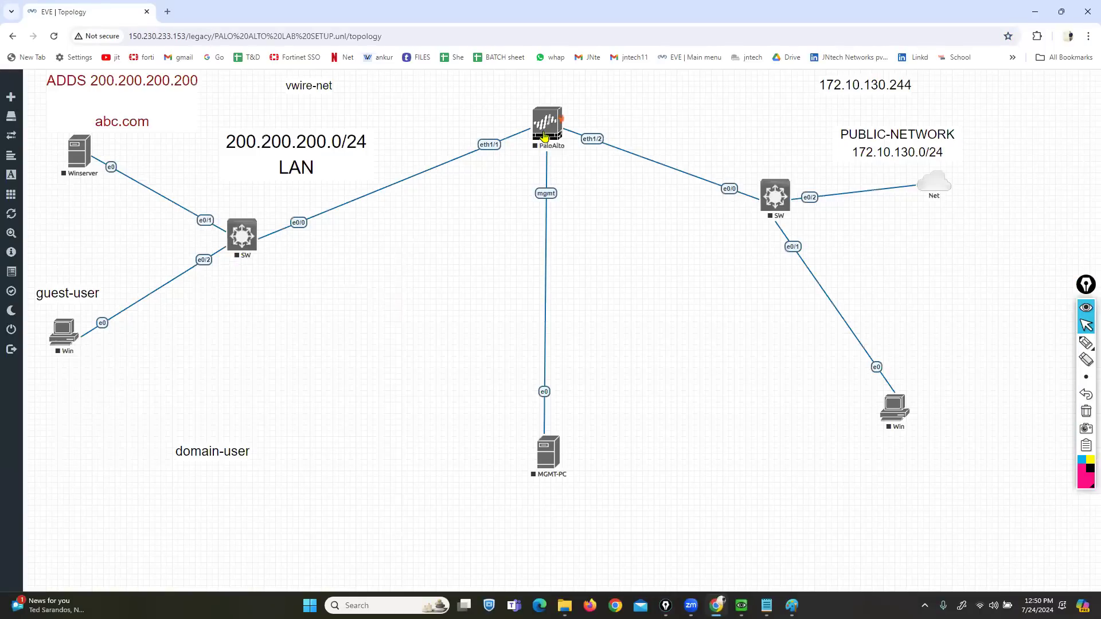
# - Start the PaloAlto, both switches, MGMT-PC and Win client nodes
pyautogui.rightClick(545, 136)
pyautogui.click(568, 159)
pyautogui.rightClick(789, 196)
pyautogui.click(813, 221)
pyautogui.rightClick(550, 449)
pyautogui.click(594, 451)
pyautogui.rightClick(242, 235)
pyautogui.click(273, 259)
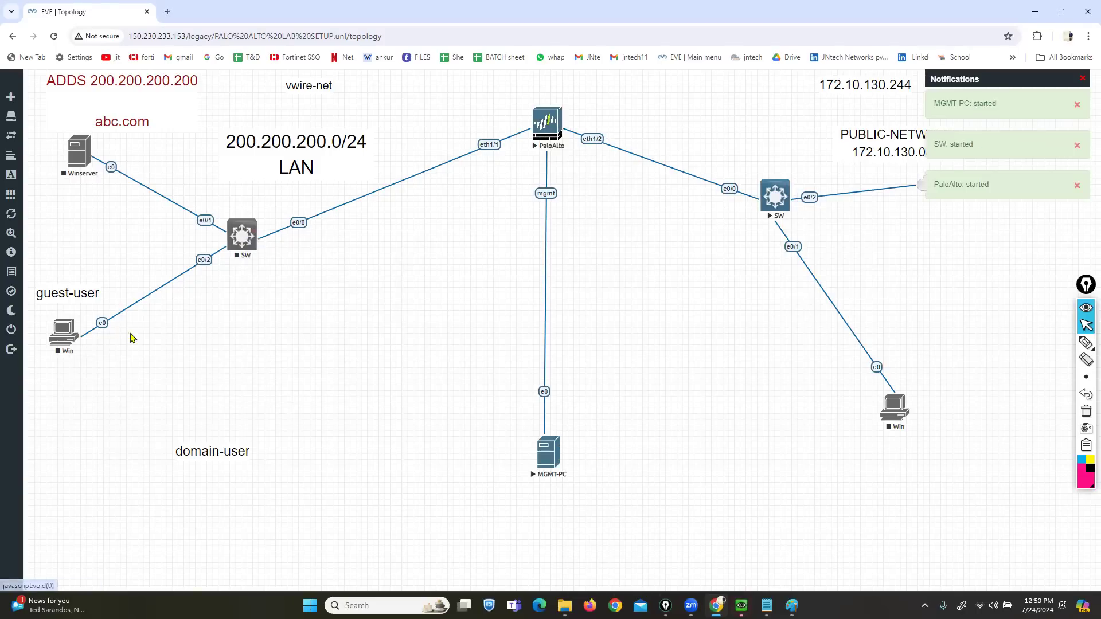
pyautogui.rightClick(80, 348)
pyautogui.click(102, 357)
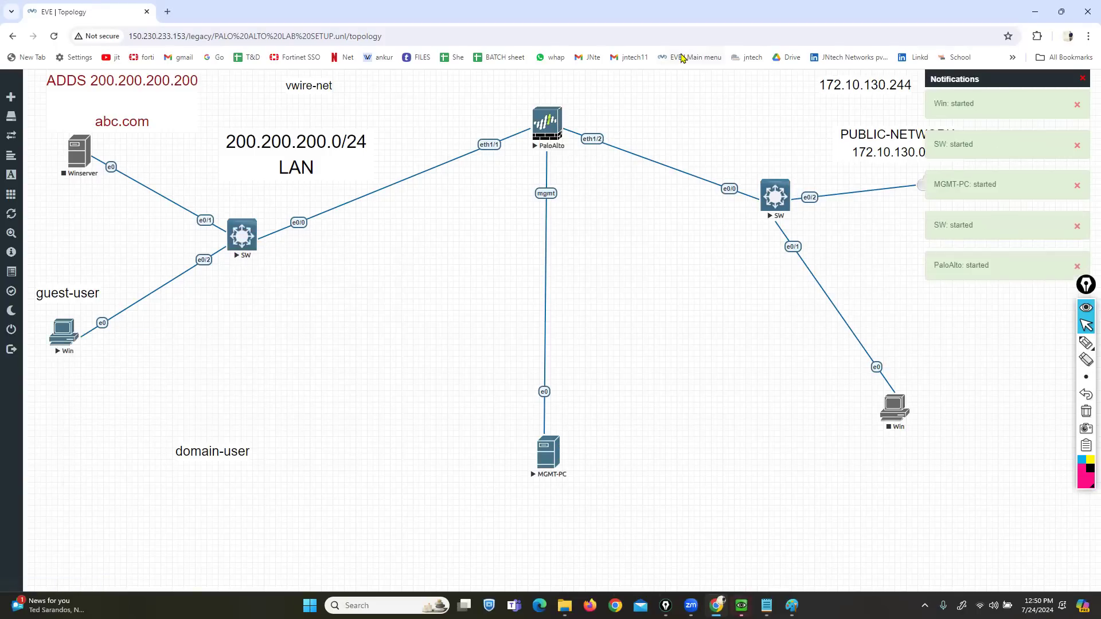